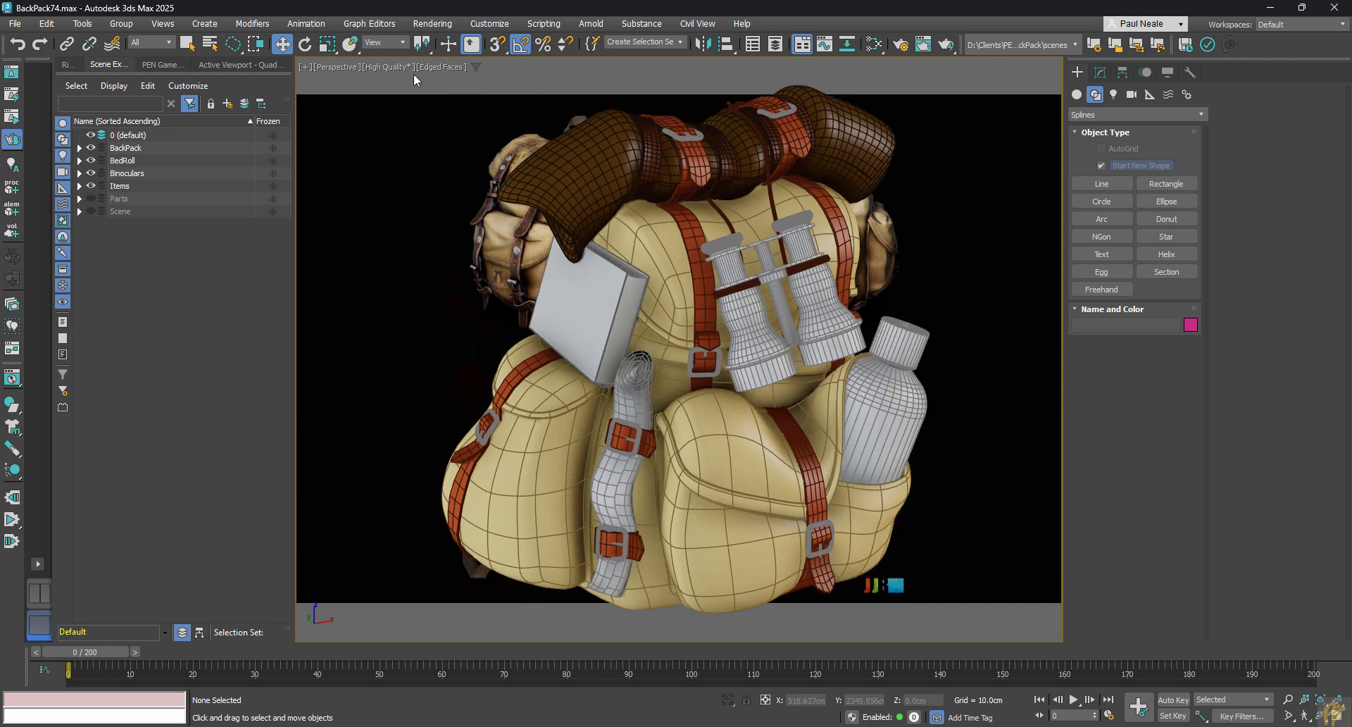
# Set the active Perspective viewport's background to vintage-dexter-hiking-boots.jpg with the aspect ratio set to Match Bitmap.
pyautogui.click(438, 66)
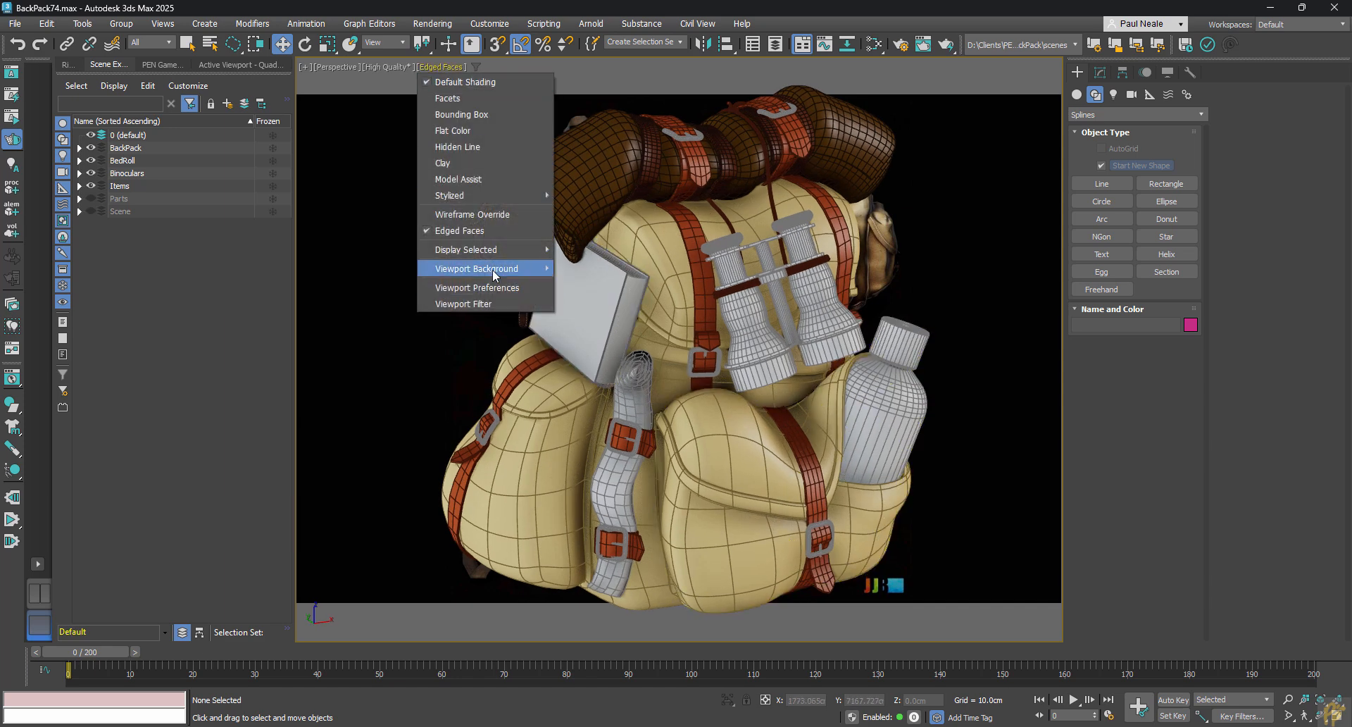
pyautogui.moveTo(491, 274)
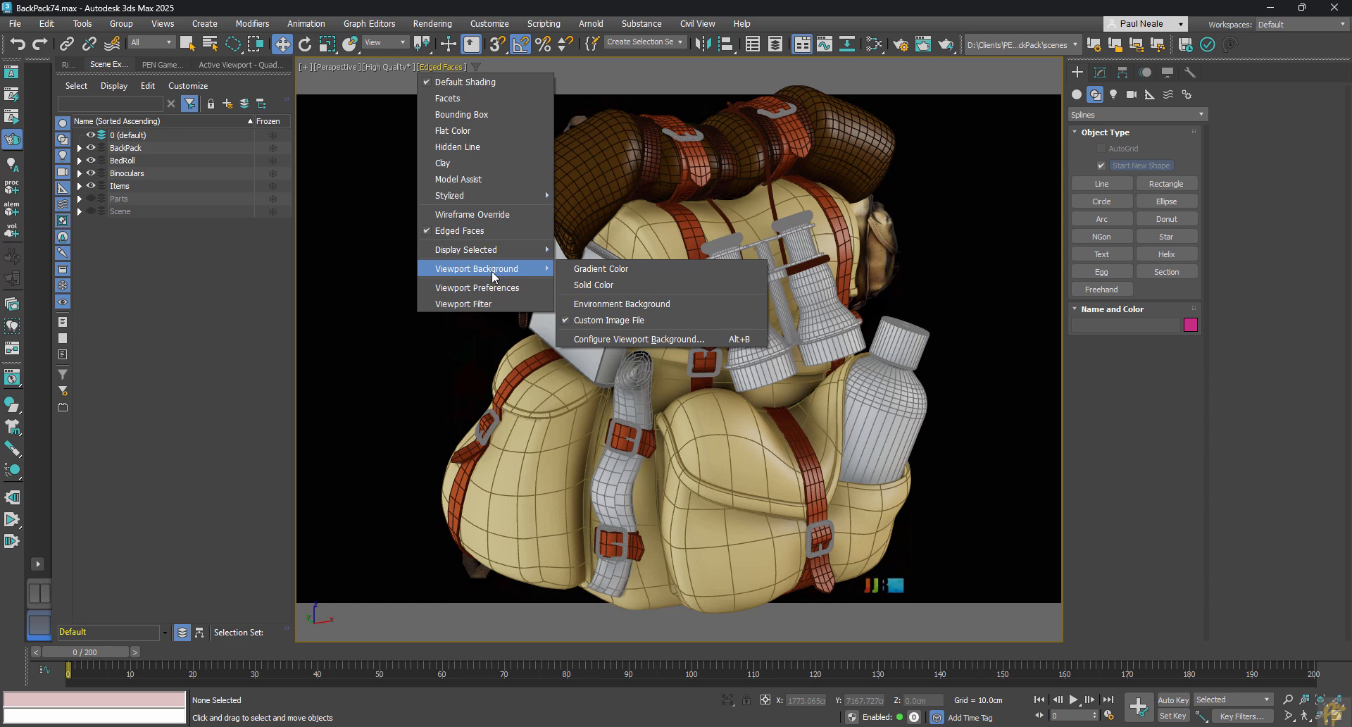
pyautogui.click(658, 340)
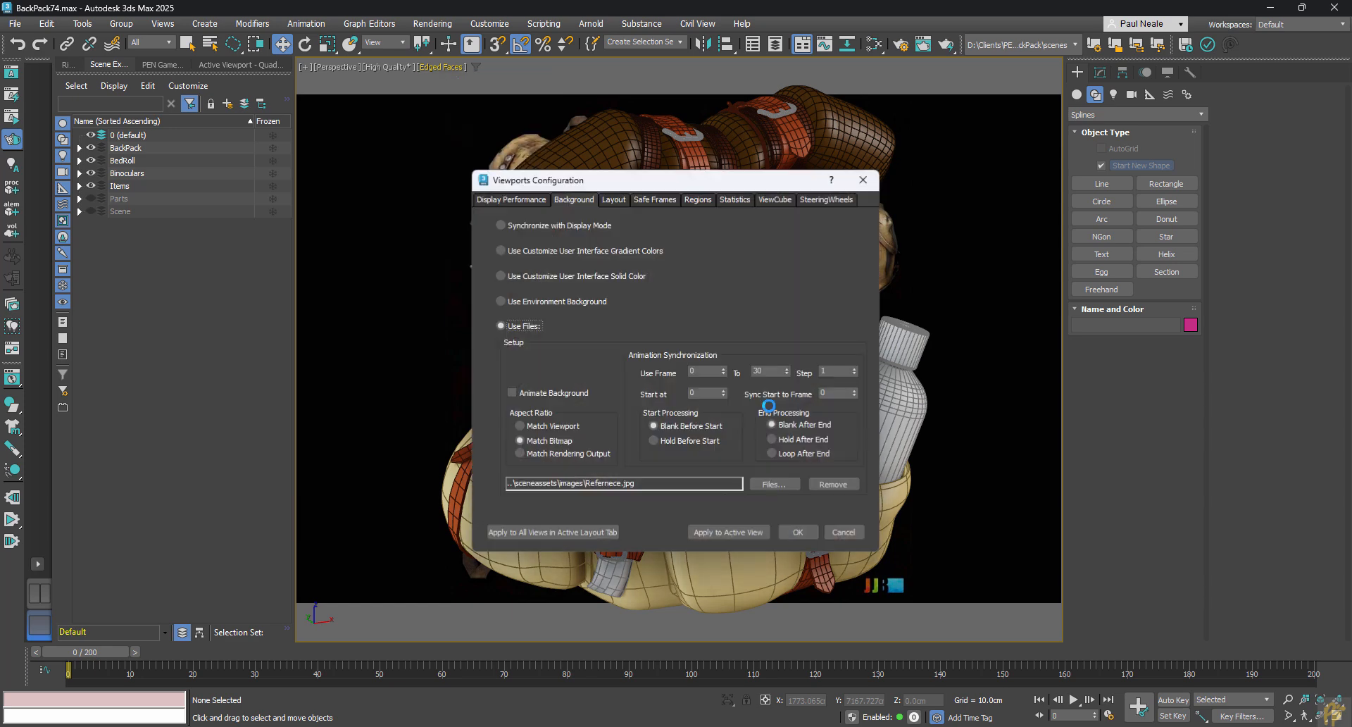
pyautogui.click(774, 485)
pyautogui.click(1176, 226)
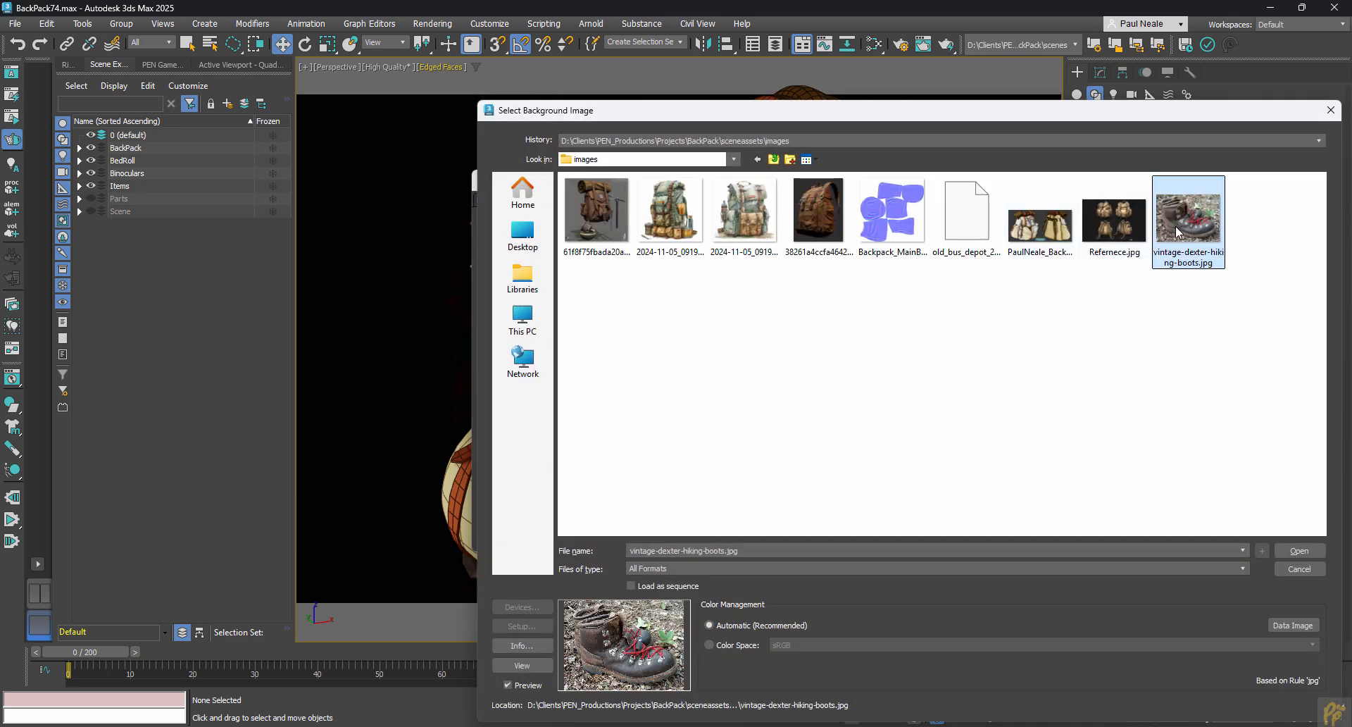
pyautogui.doubleClick(1177, 225)
pyautogui.click(520, 441)
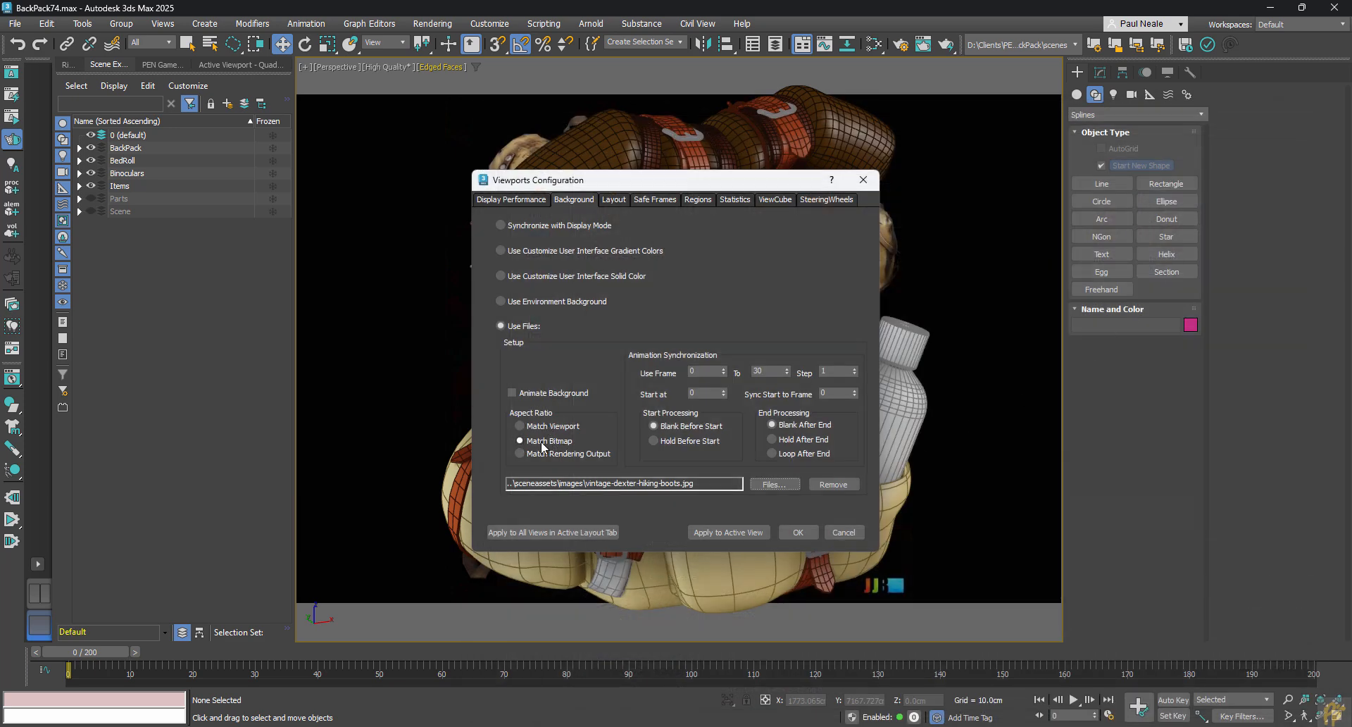
pyautogui.click(726, 535)
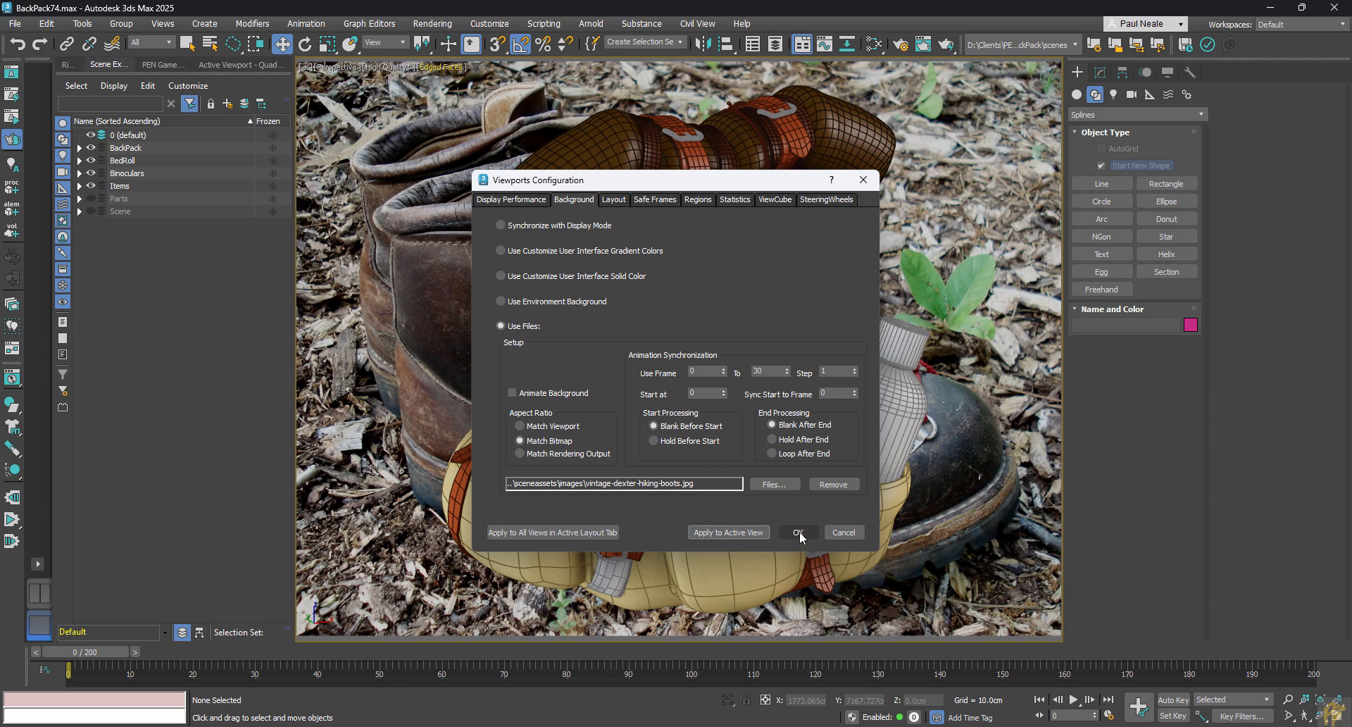
pyautogui.click(798, 533)
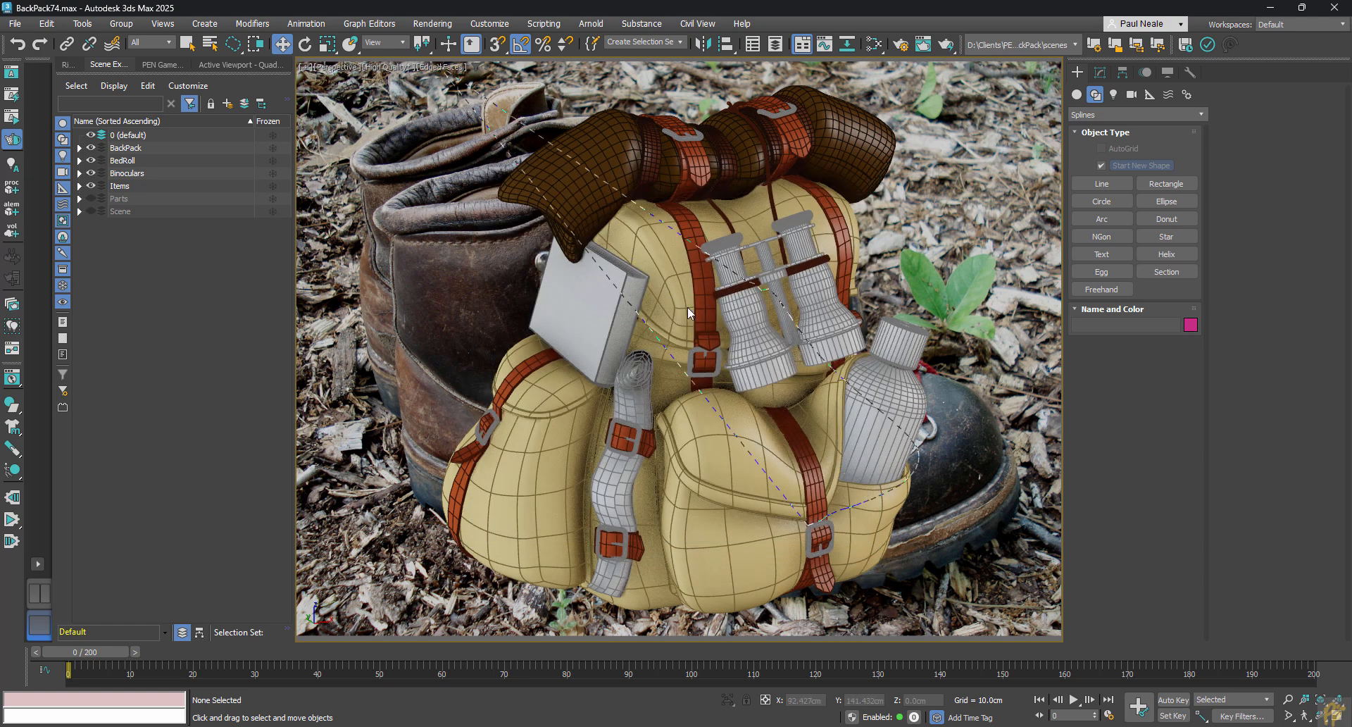
# Hide the Items, Binoculars and BedRoll layers.
pyautogui.moveTo(831, 410)
pyautogui.keyDown('alt'); pyautogui.mouseDown(button='middle')
pyautogui.moveTo(842, 418)
pyautogui.moveTo(826, 404)
pyautogui.mouseUp(button='middle'); pyautogui.keyUp('alt')
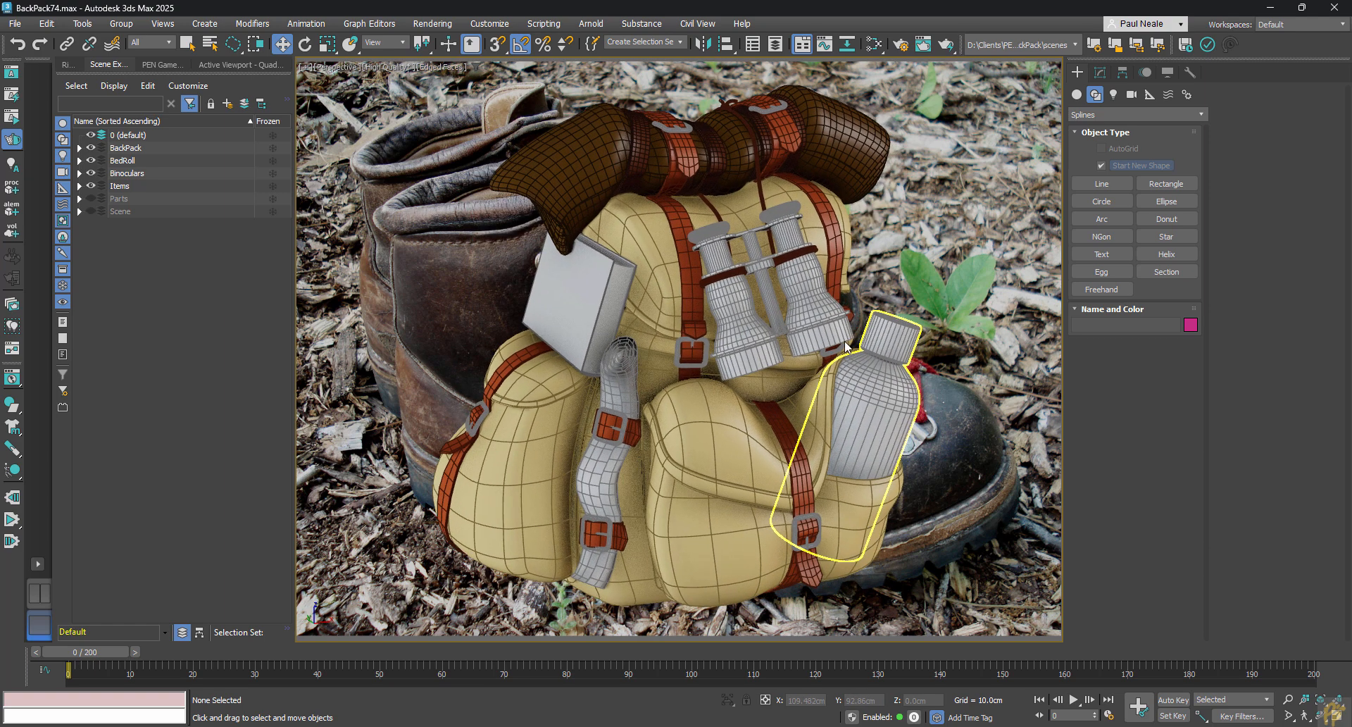
pyautogui.click(92, 186)
pyautogui.click(91, 174)
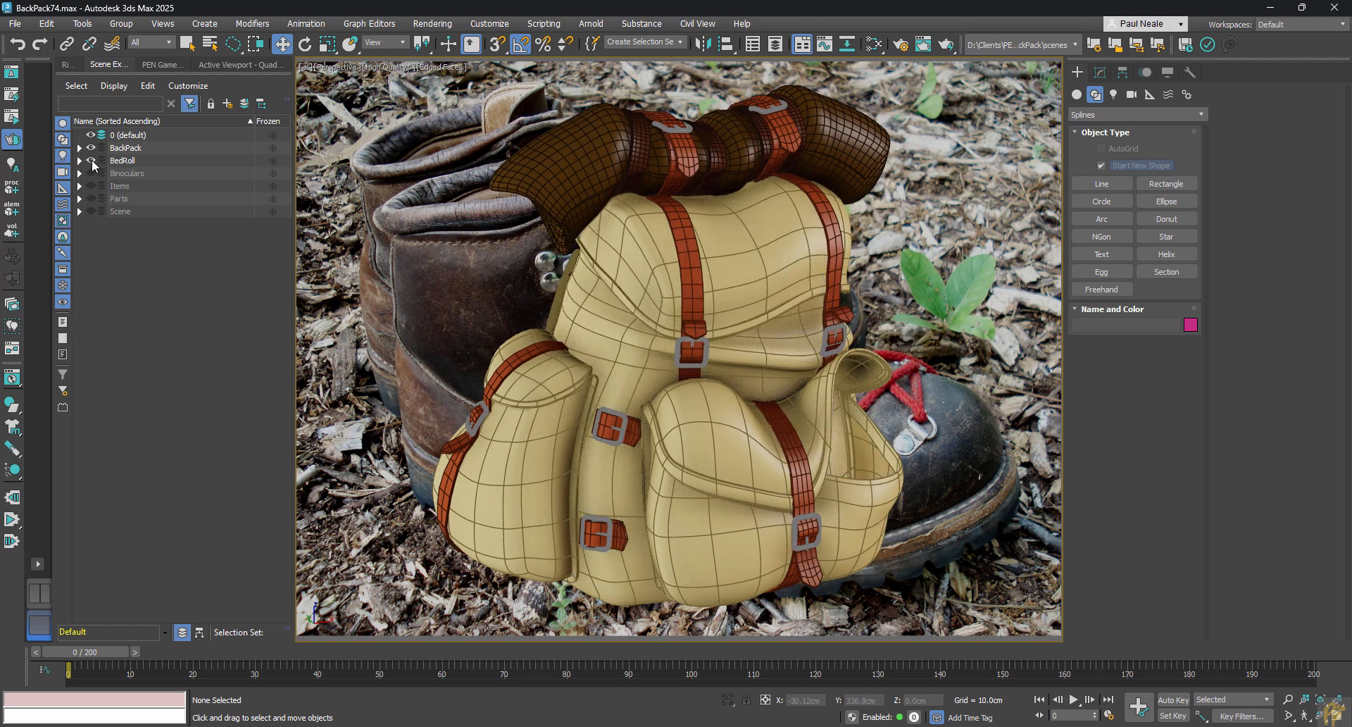
pyautogui.click(93, 160)
pyautogui.moveTo(801, 438)
pyautogui.keyDown('alt'); pyautogui.mouseDown(button='middle')
pyautogui.moveTo(684, 429)
pyautogui.moveTo(721, 451)
pyautogui.moveTo(841, 421)
pyautogui.moveTo(810, 426)
pyautogui.mouseUp(button='middle'); pyautogui.keyUp('alt')
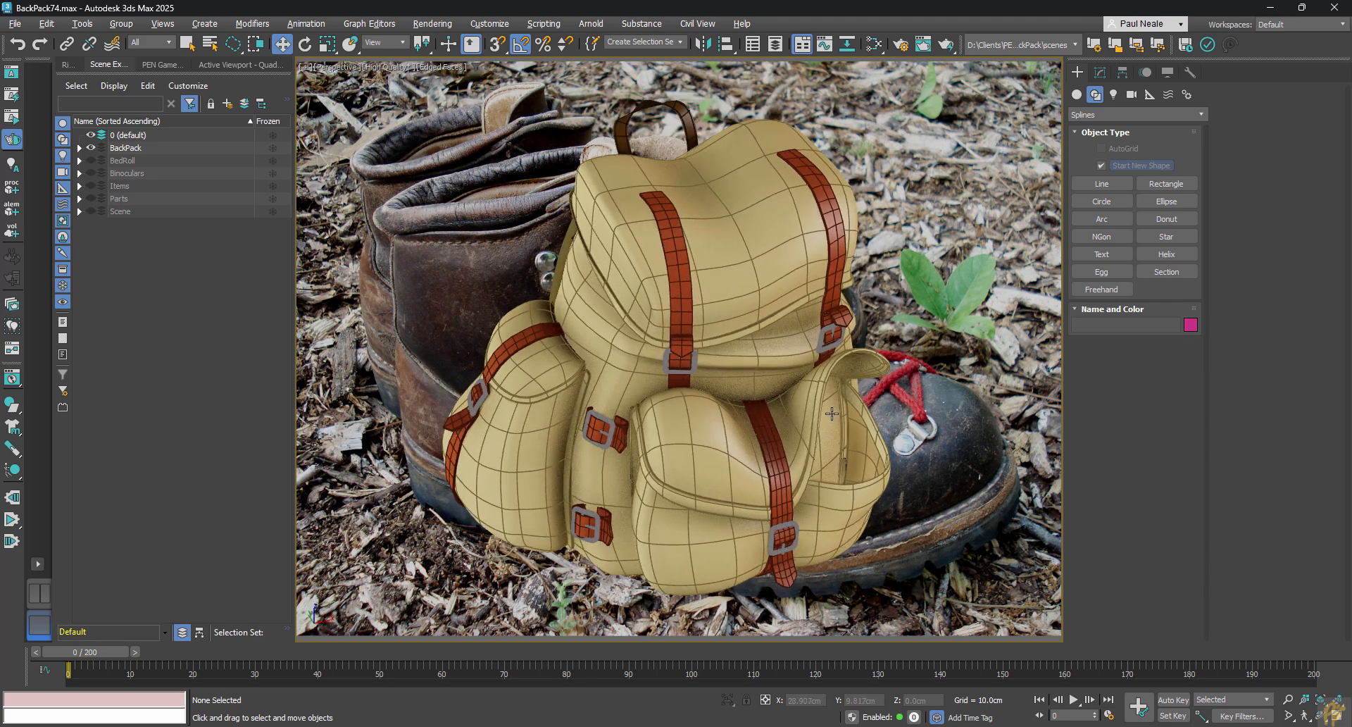
# Try freezing the BackPack layer and unfreeze it again.
pyautogui.click(272, 147)
pyautogui.keyDown('alt'); pyautogui.moveTo(834, 437); pyautogui.dragTo(772, 426, button='middle'); pyautogui.keyUp('alt')
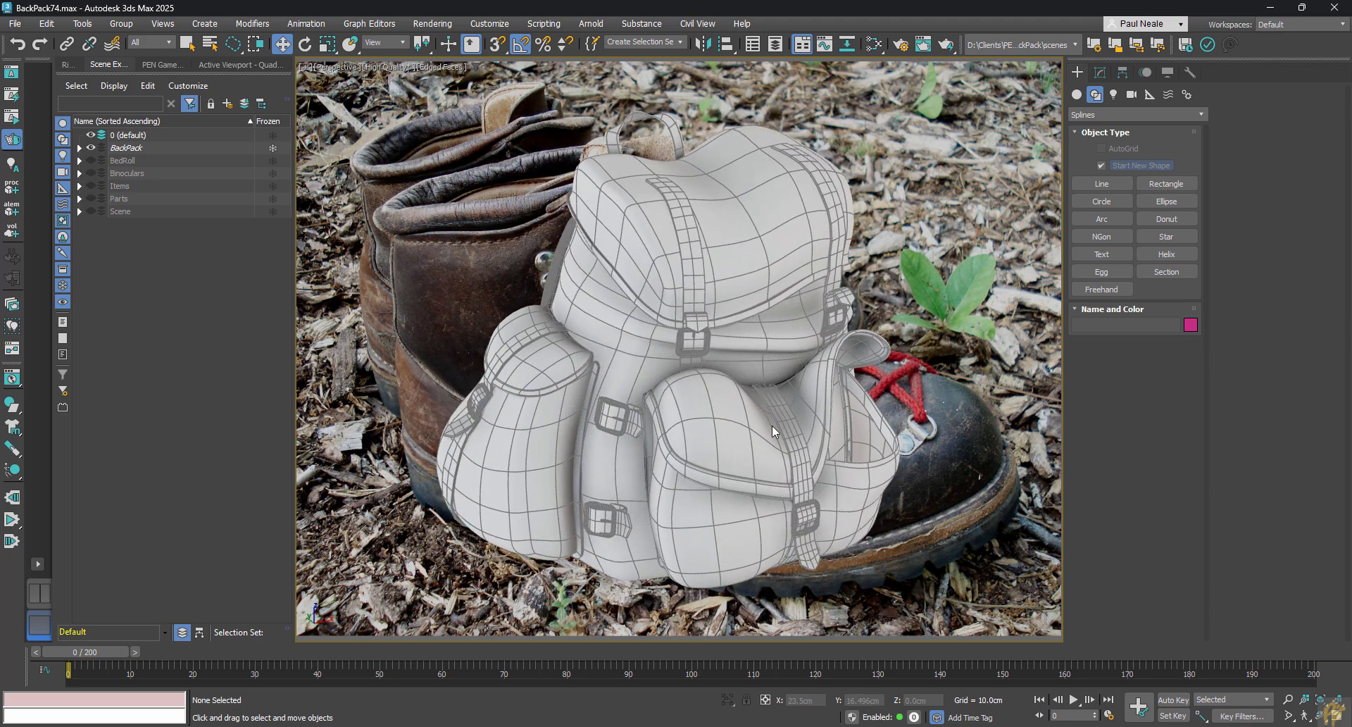
pyautogui.click(272, 148)
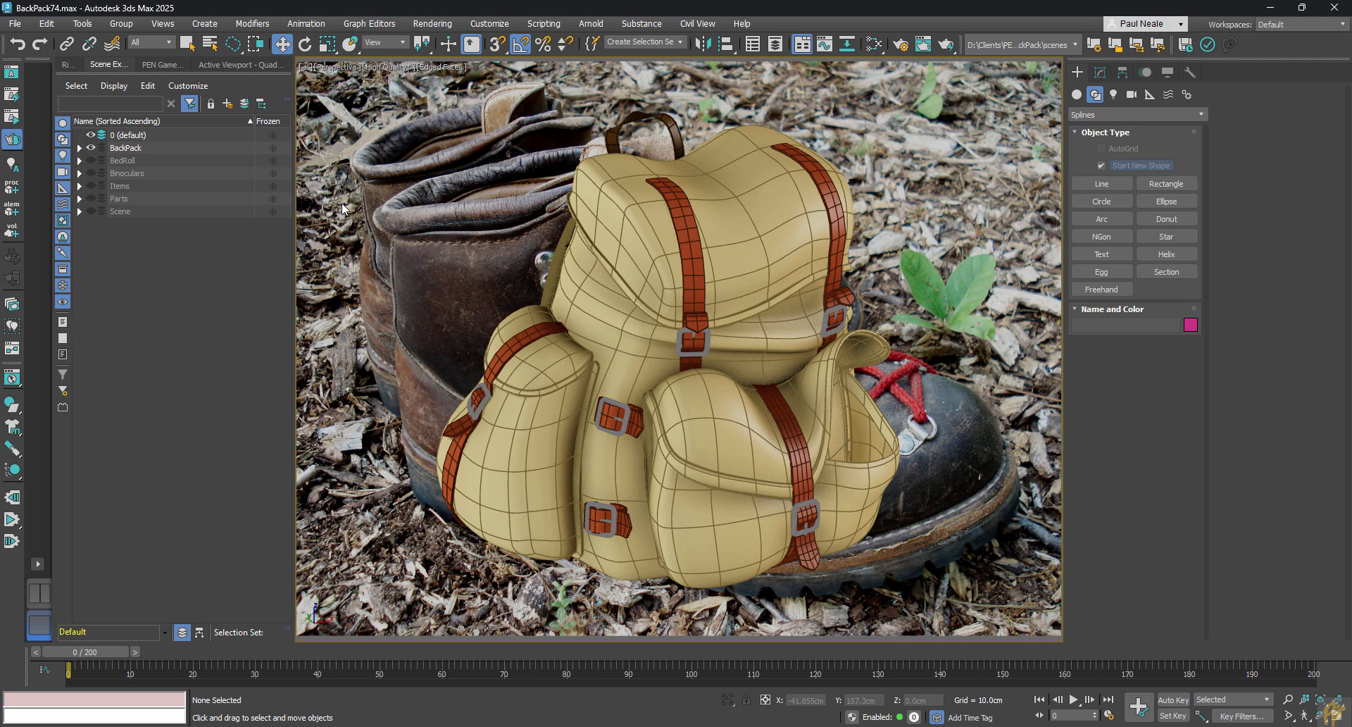
pyautogui.click(610, 224)
pyautogui.rightClick(610, 224)
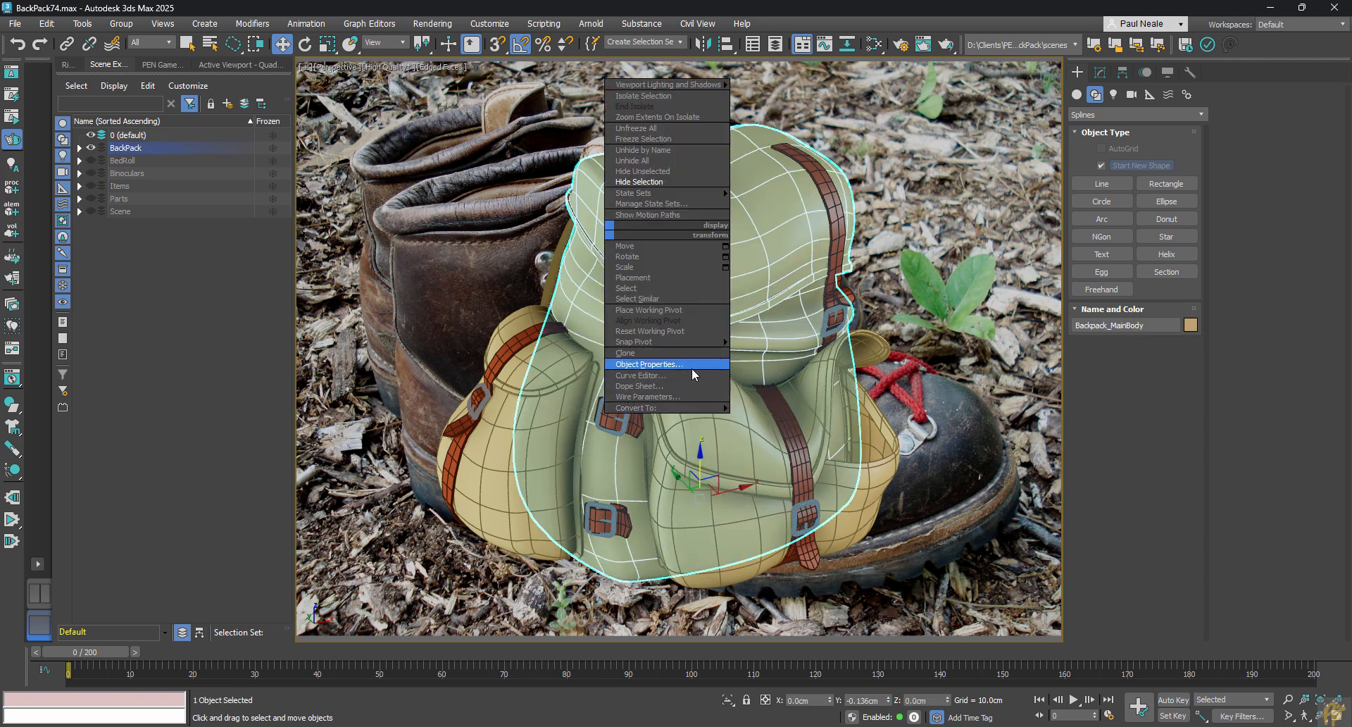
pyautogui.click(694, 365)
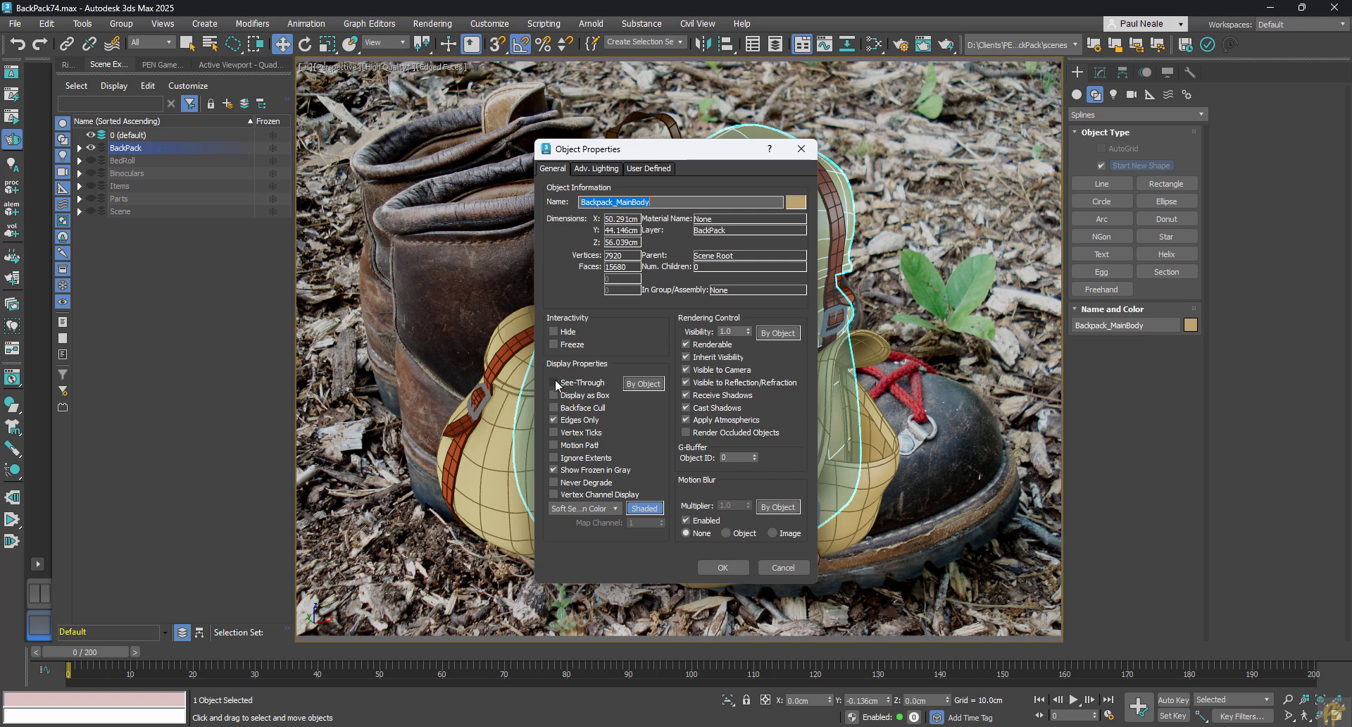
pyautogui.click(554, 383)
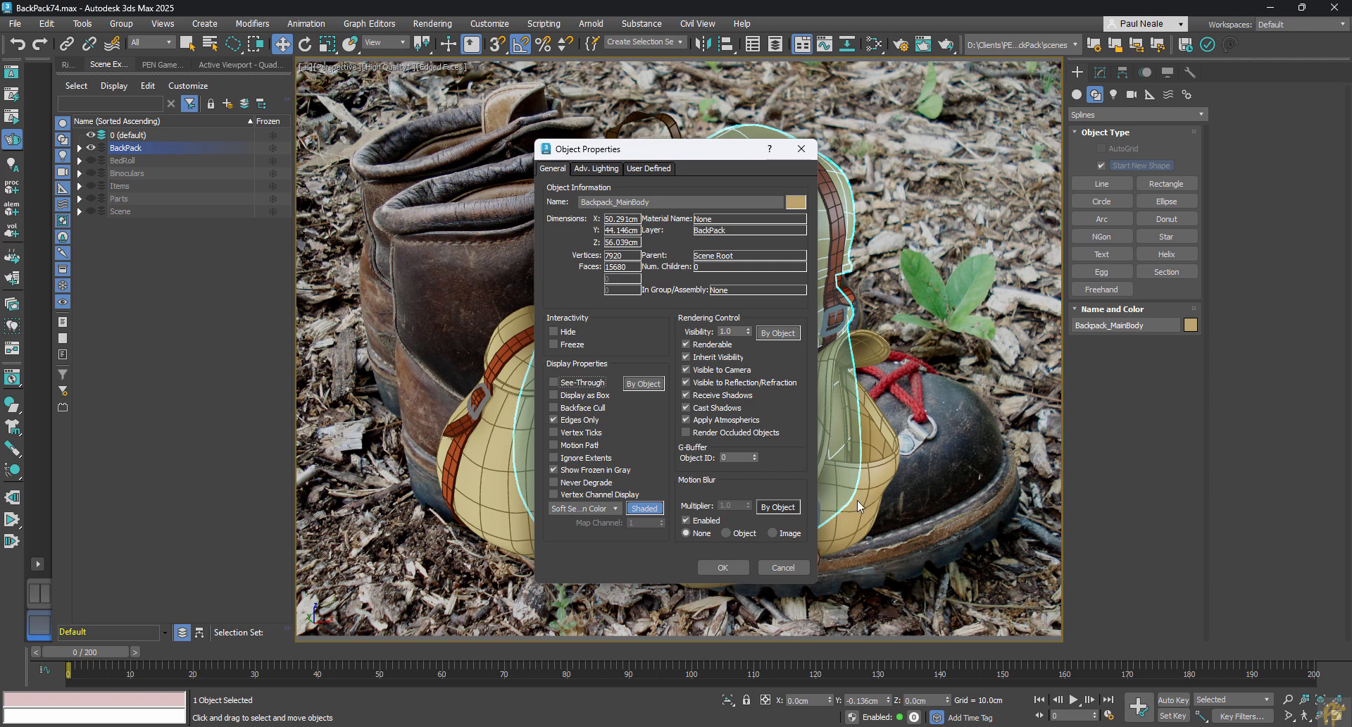
pyautogui.click(789, 566)
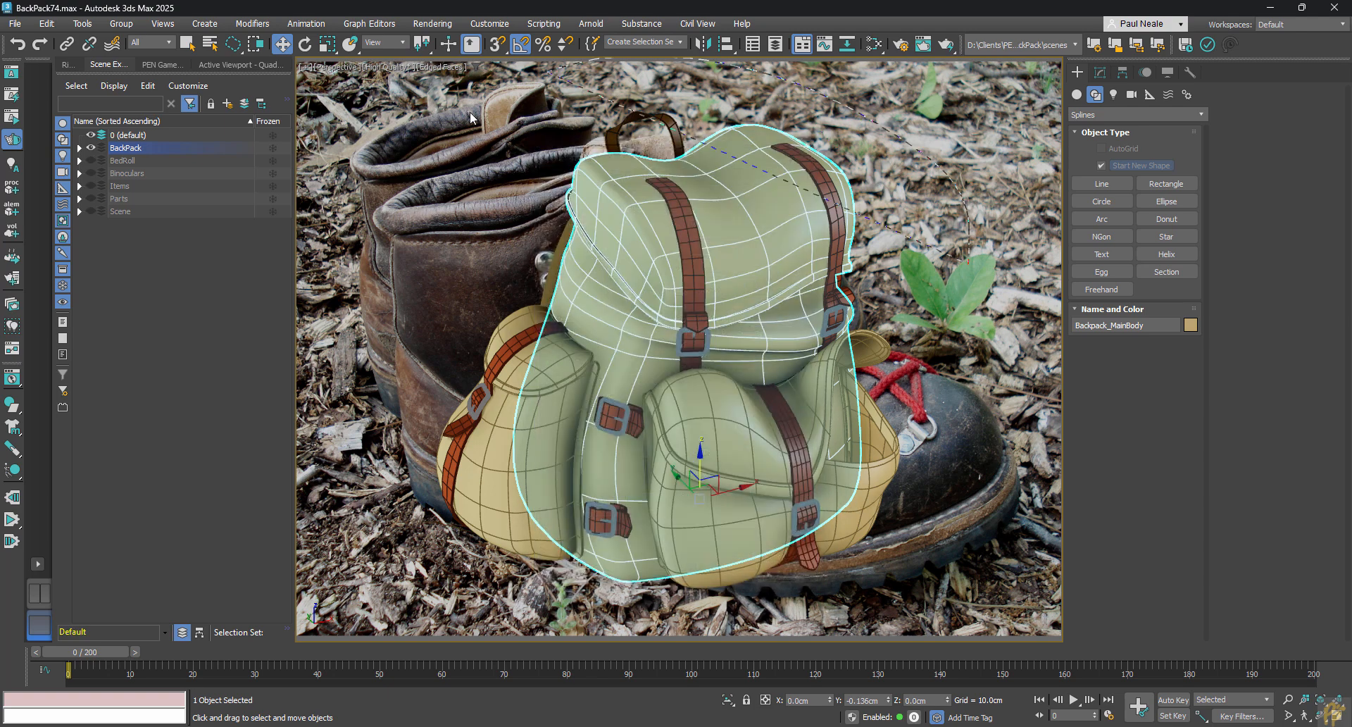
# Select all objects on the BackPack layer and switch their display properties from By Object to By Layer.
pyautogui.moveTo(470, 113)
pyautogui.mouseDown()
pyautogui.moveTo(627, 672)
pyautogui.moveTo(993, 366)
pyautogui.mouseUp()
pyautogui.moveTo(931, 404)
pyautogui.keyDown('alt'); pyautogui.mouseDown(button='middle')
pyautogui.moveTo(664, 350)
pyautogui.moveTo(436, 332)
pyautogui.mouseUp(button='middle'); pyautogui.keyUp('alt')
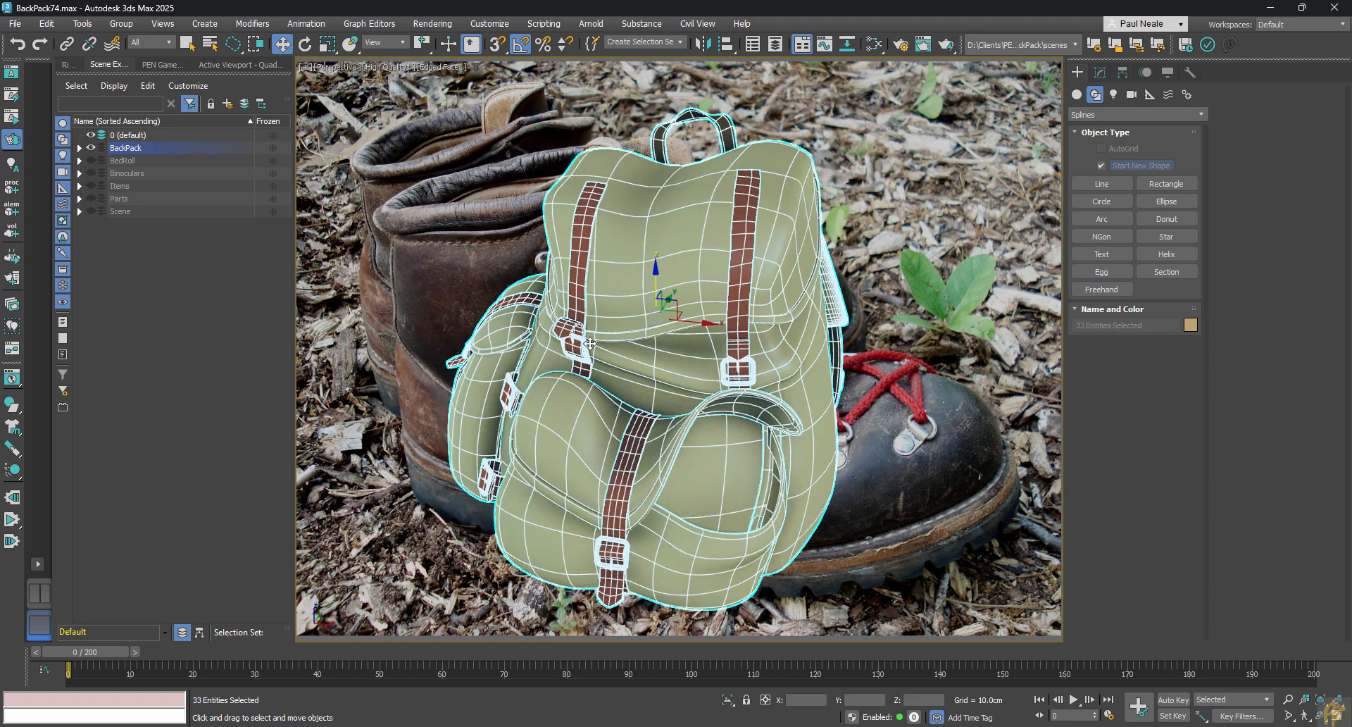
pyautogui.click(429, 335)
pyautogui.doubleClick(125, 150)
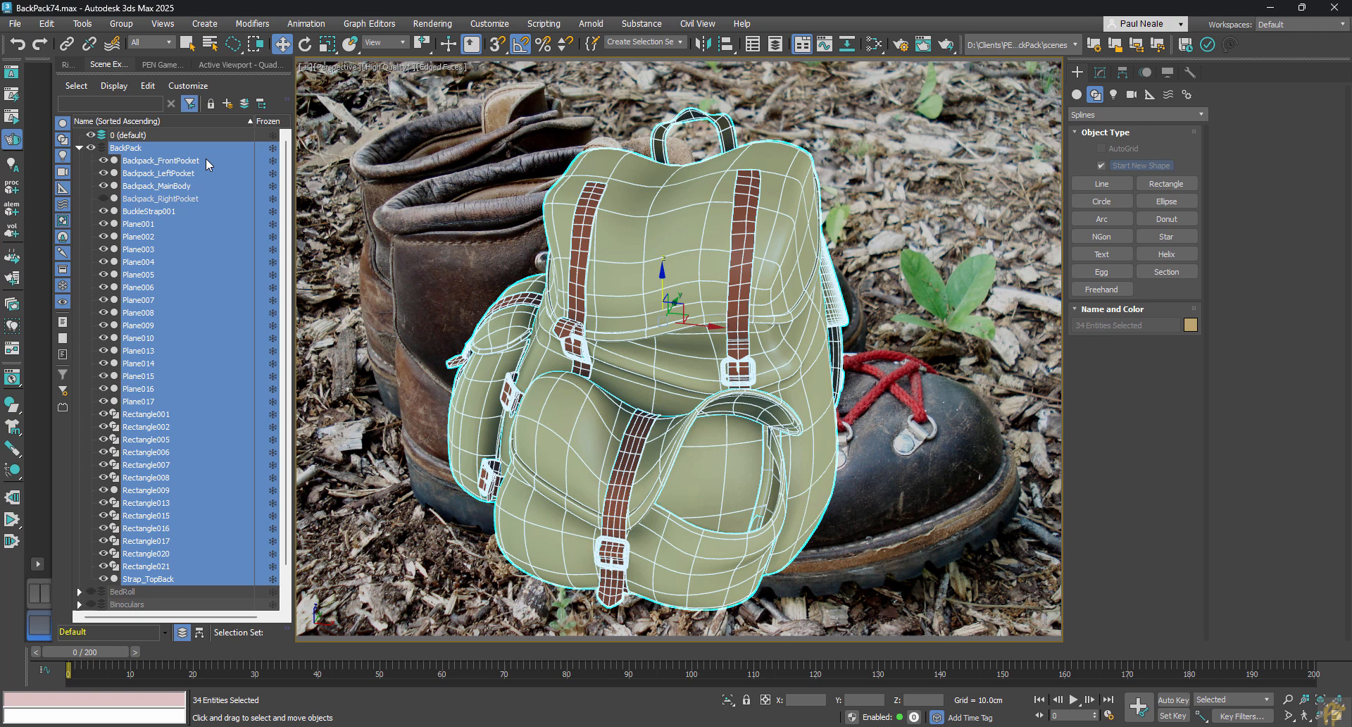
pyautogui.click(79, 148)
pyautogui.keyDown('alt'); pyautogui.moveTo(437, 257); pyautogui.dragTo(717, 331, button='middle'); pyautogui.keyUp('alt')
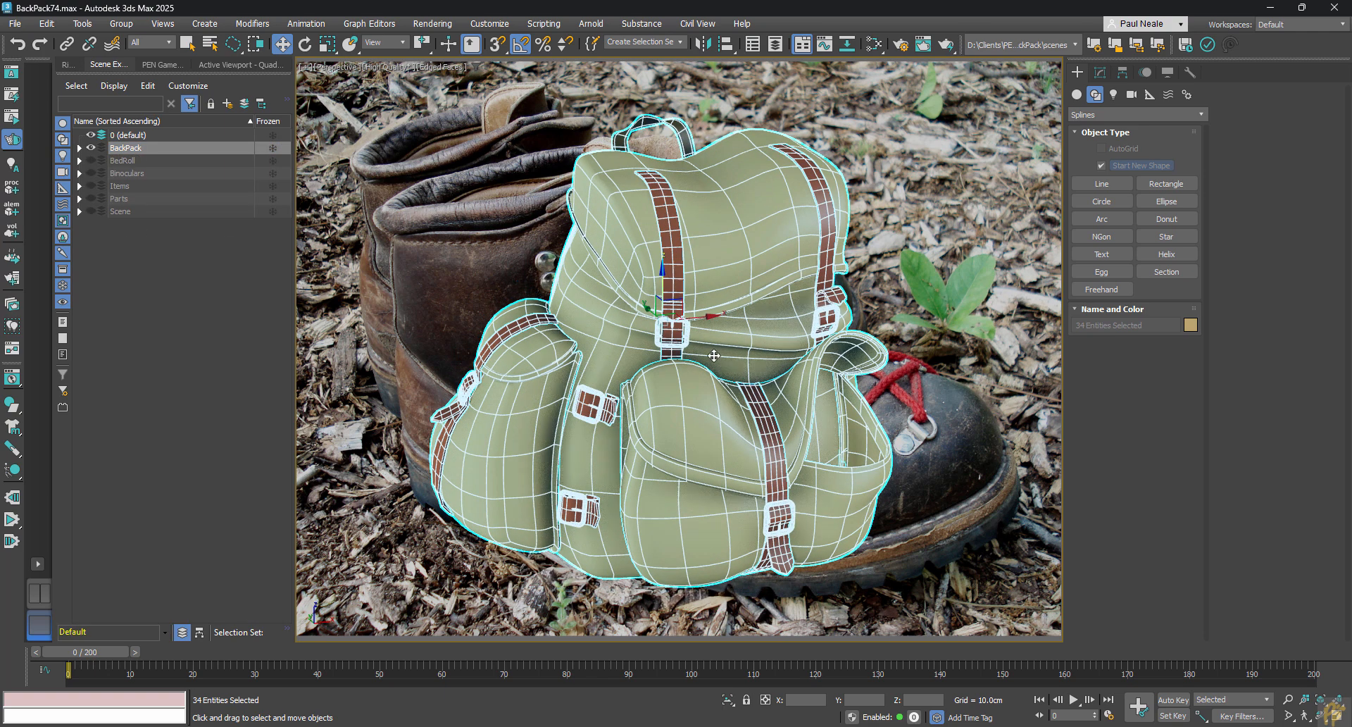
pyautogui.rightClick(717, 330)
pyautogui.click(810, 466)
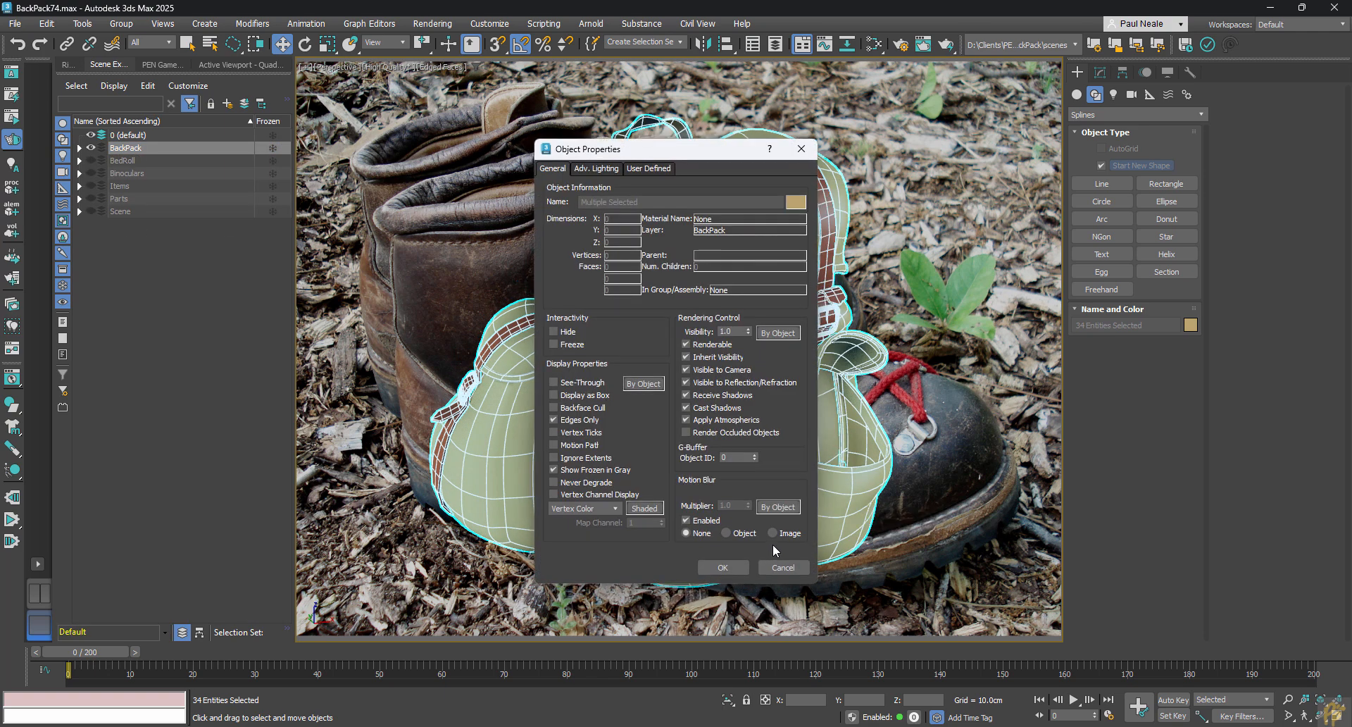
pyautogui.click(645, 385)
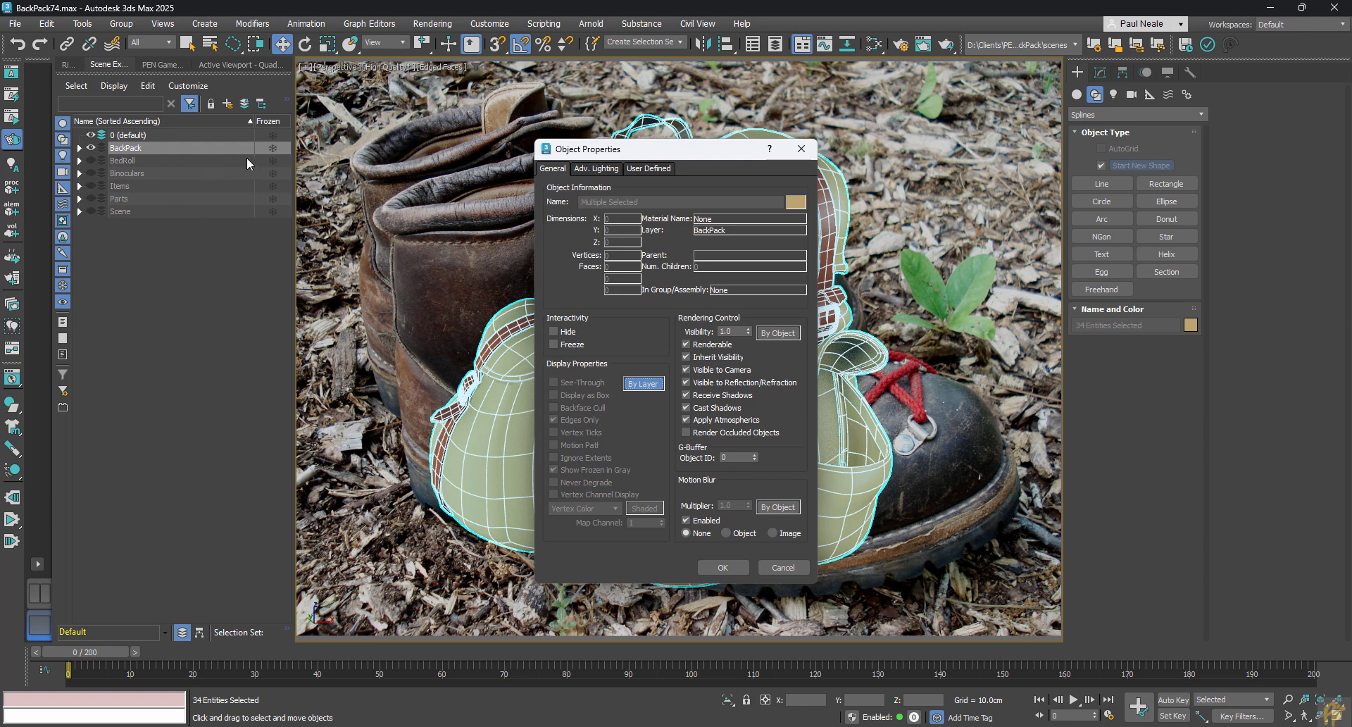
pyautogui.click(726, 565)
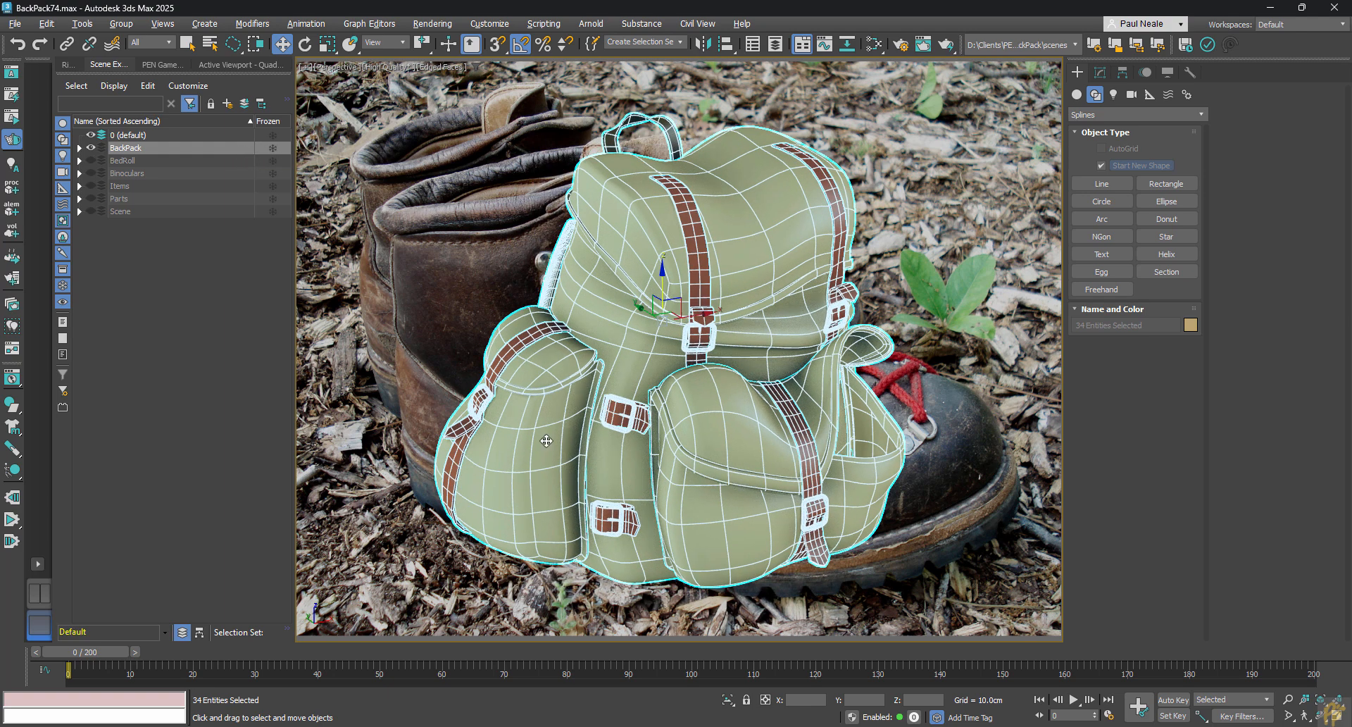
# Add a See-Through column to the Scene Explorer and narrow the name column and the explorer to fit.
pyautogui.click(197, 88)
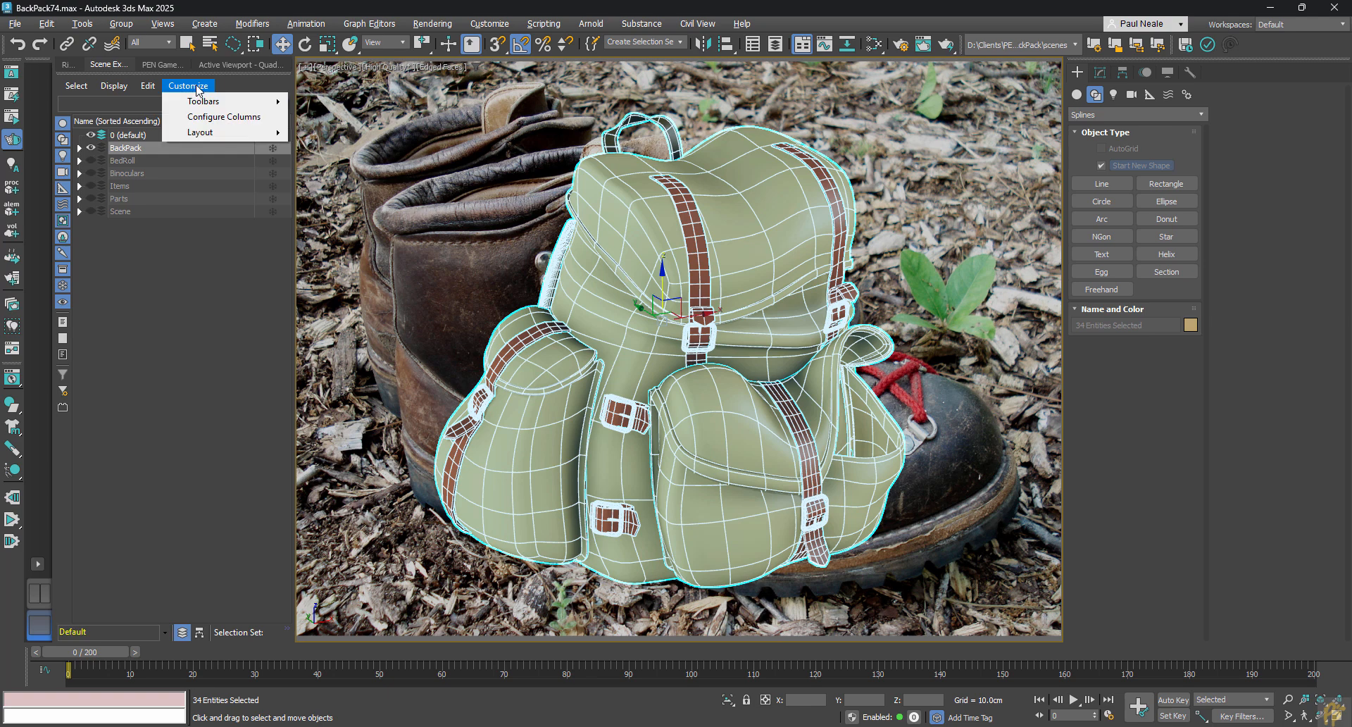
pyautogui.click(208, 118)
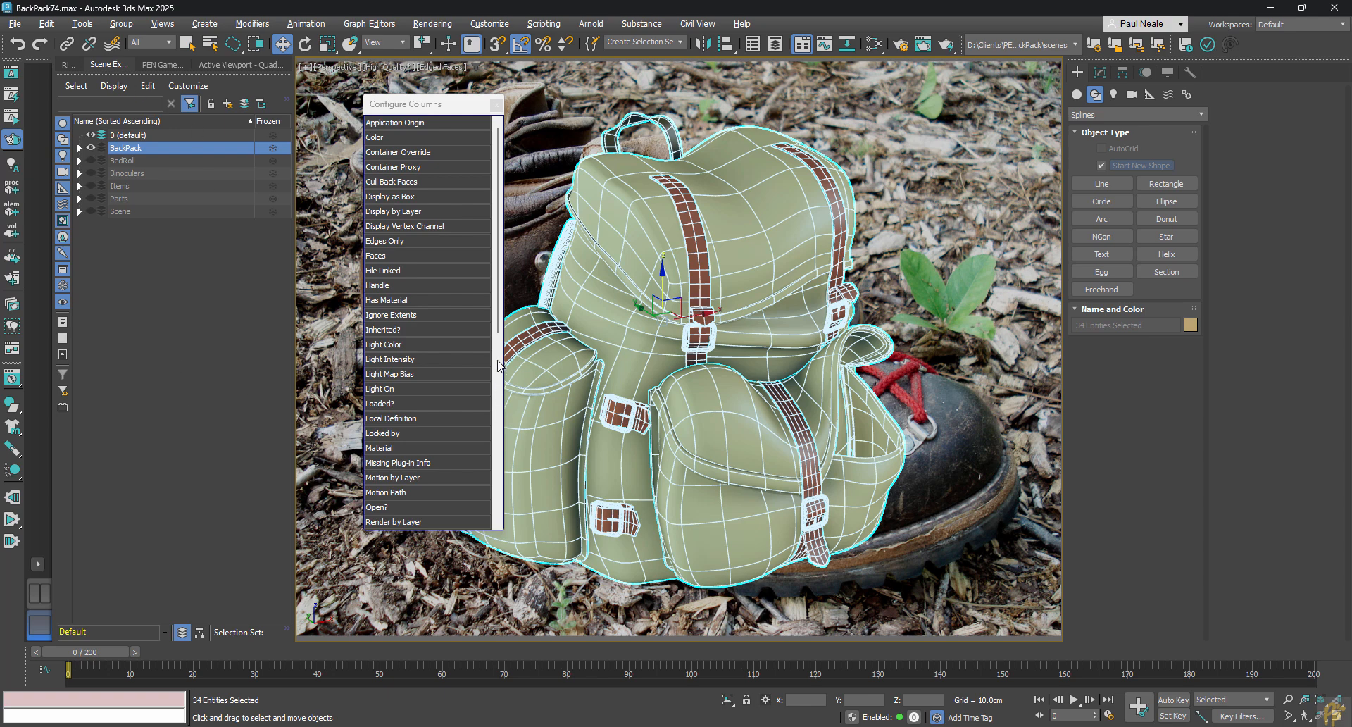
pyautogui.scroll(-7, 493, 380)
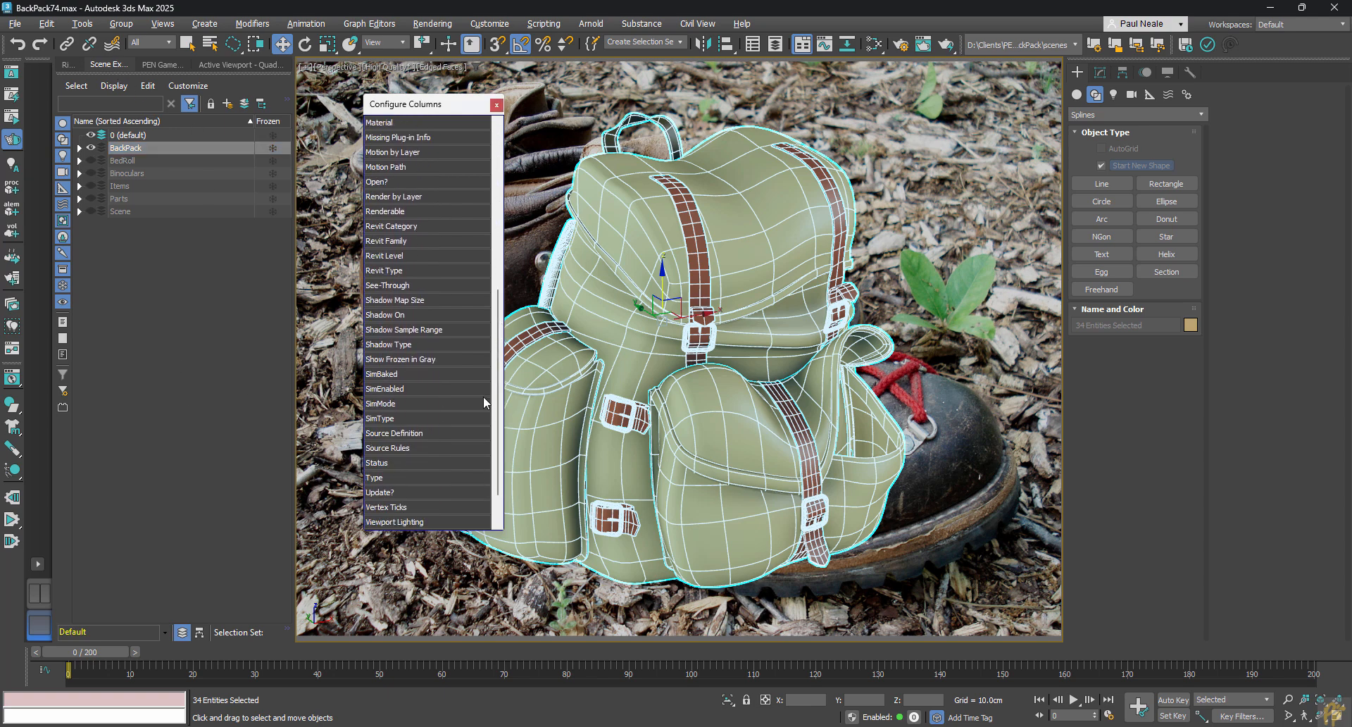
pyautogui.moveTo(399, 286); pyautogui.dragTo(317, 162)
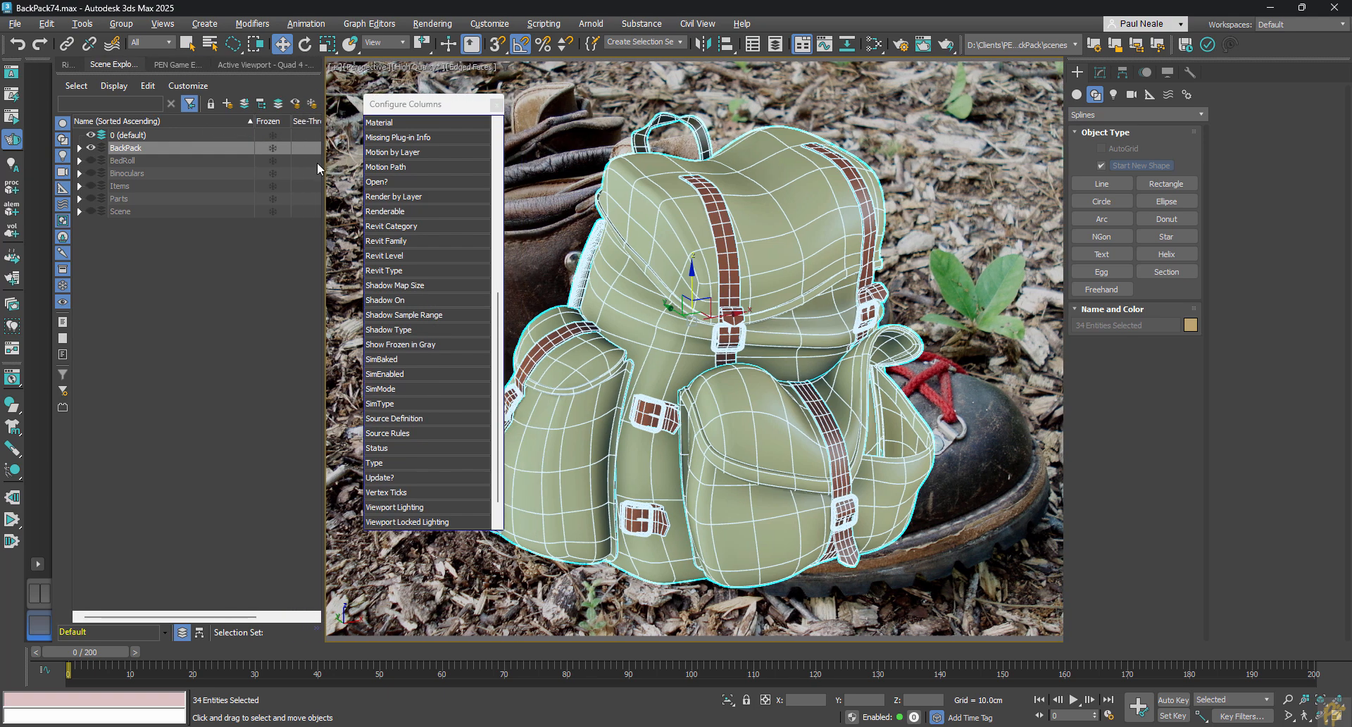
pyautogui.moveTo(255, 119); pyautogui.dragTo(208, 121)
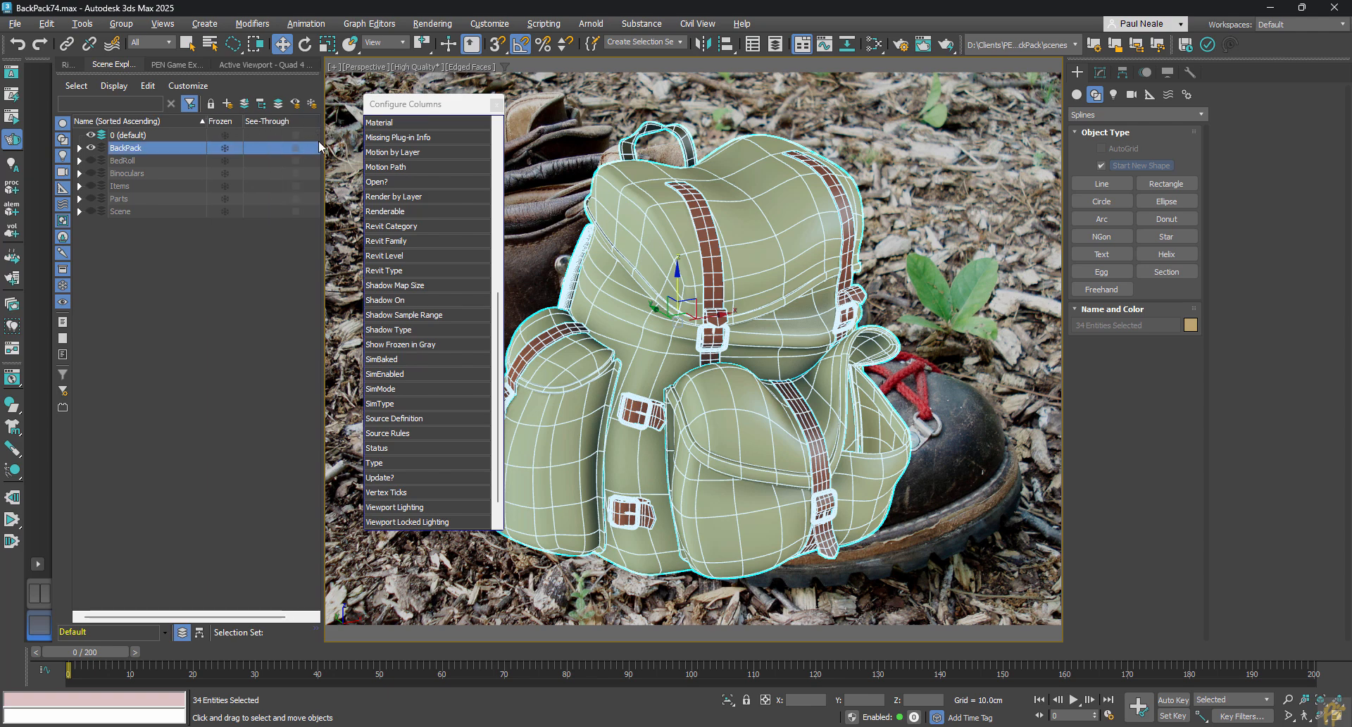
pyautogui.moveTo(322, 143); pyautogui.dragTo(292, 141)
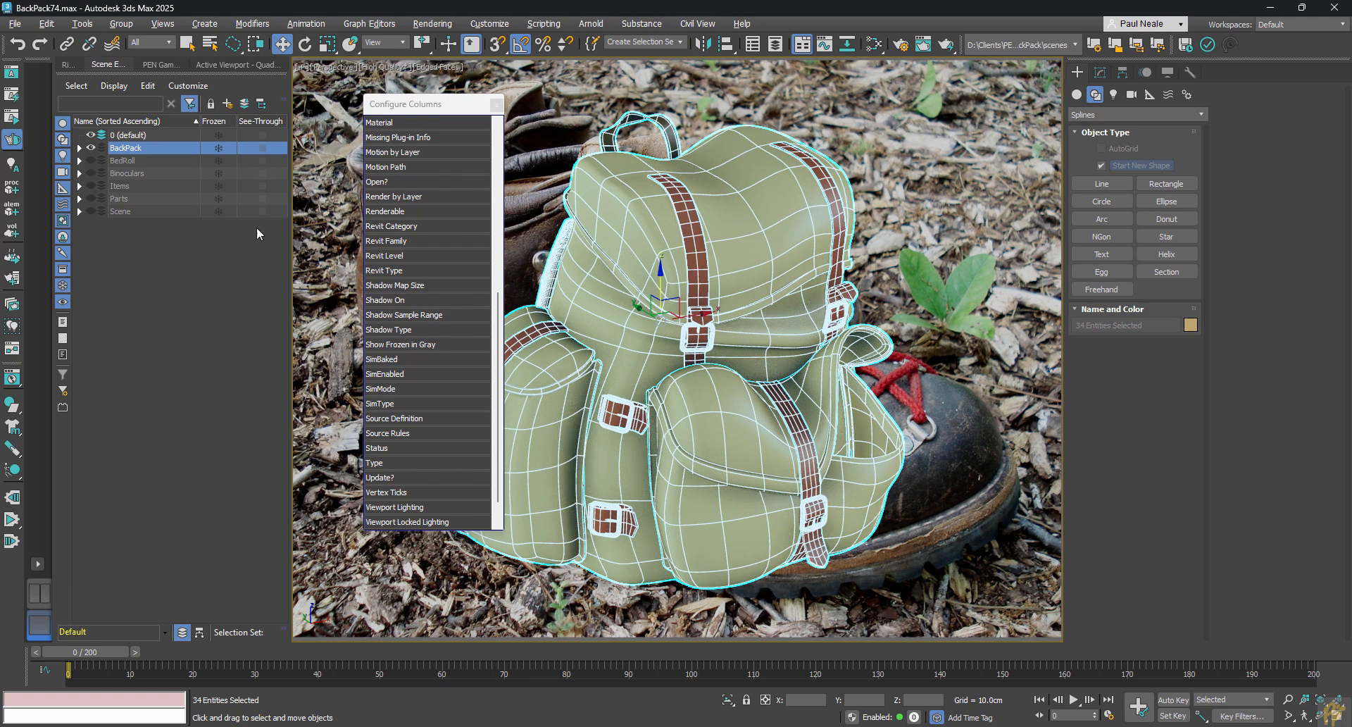
# Turn on See-Through for the BackPack layer, freeze it, and close the column configuration.
pyautogui.click(262, 148)
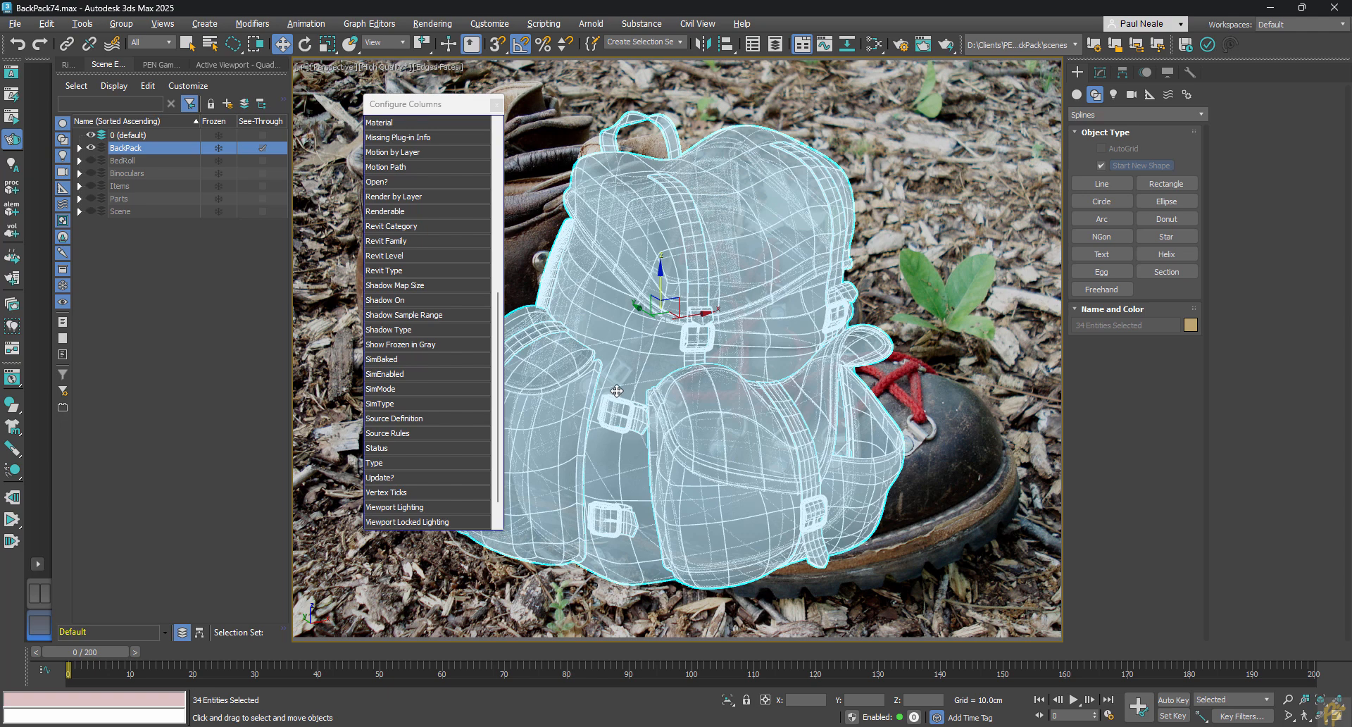
pyautogui.click(219, 148)
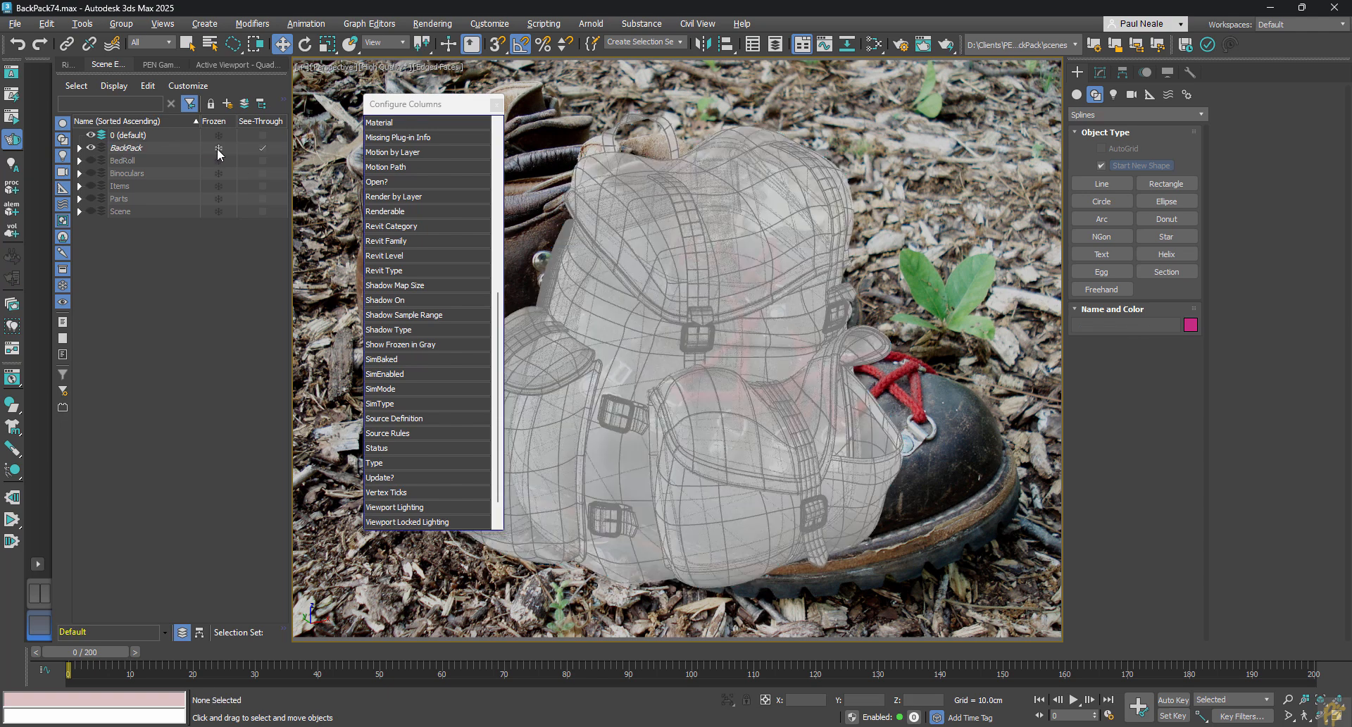
pyautogui.moveTo(724, 395)
pyautogui.keyDown('alt'); pyautogui.mouseDown(button='middle')
pyautogui.moveTo(744, 389)
pyautogui.moveTo(712, 366)
pyautogui.moveTo(726, 393)
pyautogui.mouseUp(button='middle'); pyautogui.keyUp('alt')
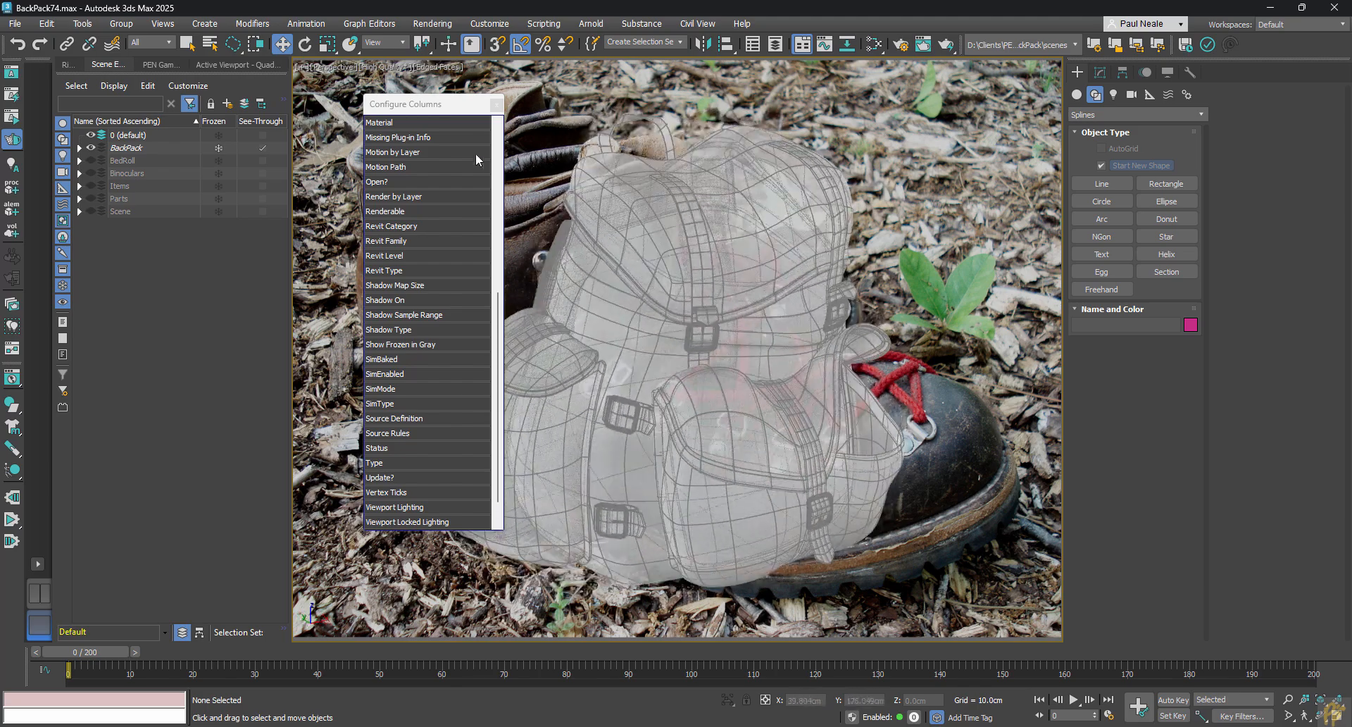
pyautogui.click(497, 104)
pyautogui.keyDown('alt'); pyautogui.moveTo(746, 458); pyautogui.dragTo(722, 434, button='middle'); pyautogui.keyUp('alt')
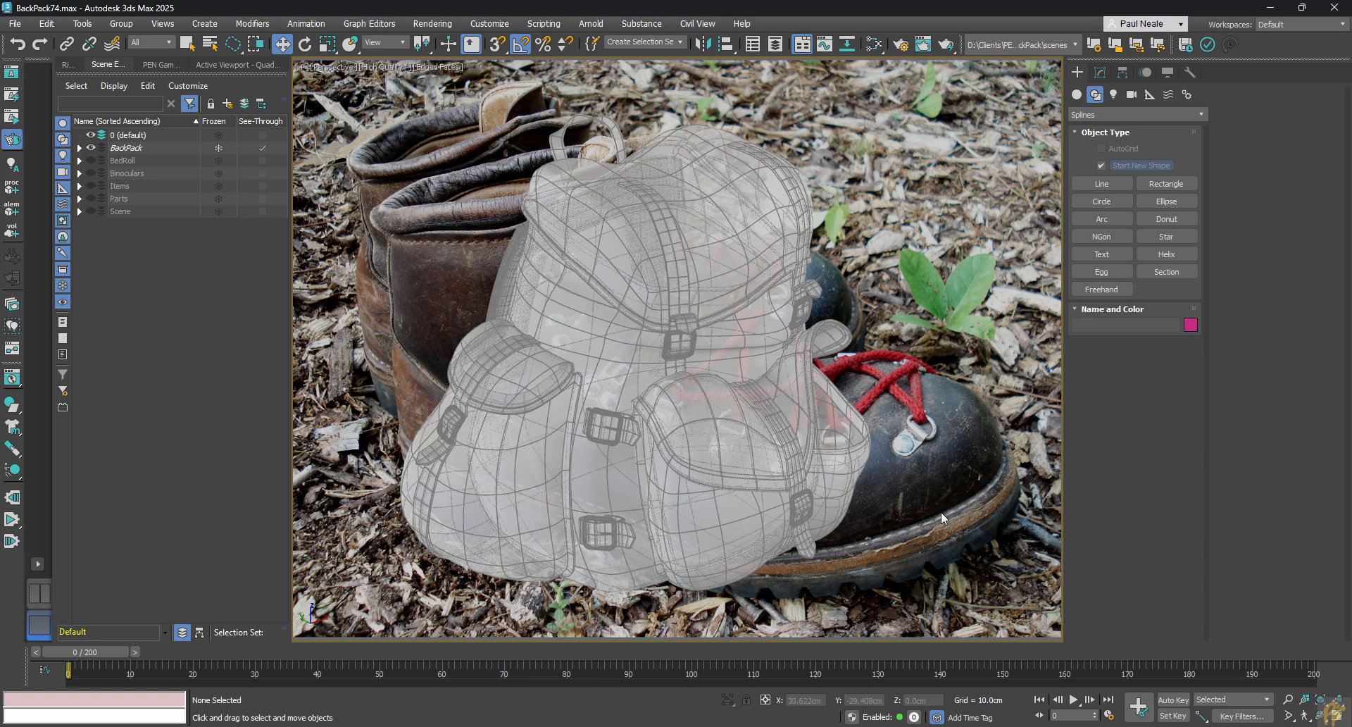
pyautogui.keyDown('alt'); pyautogui.moveTo(721, 477); pyautogui.dragTo(694, 446, button='middle'); pyautogui.keyUp('alt')
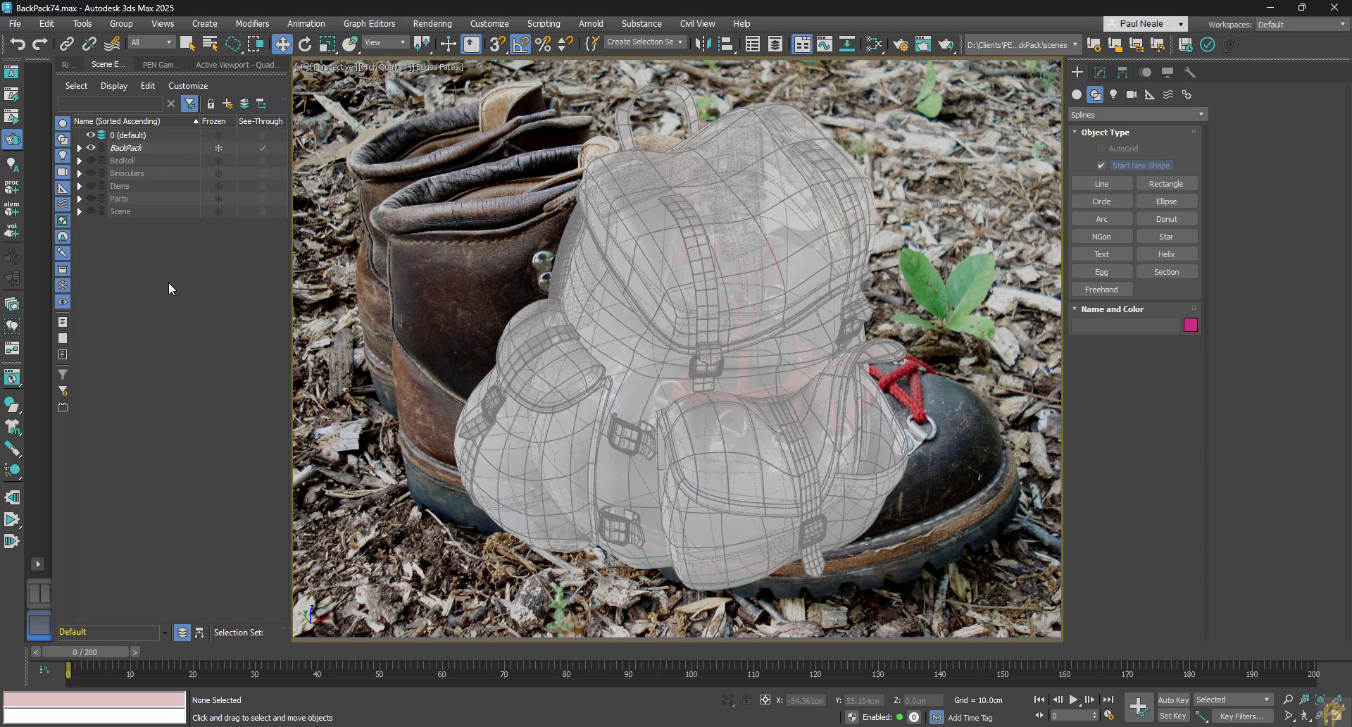
# Create a new layer named Boots.
pyautogui.click(228, 104)
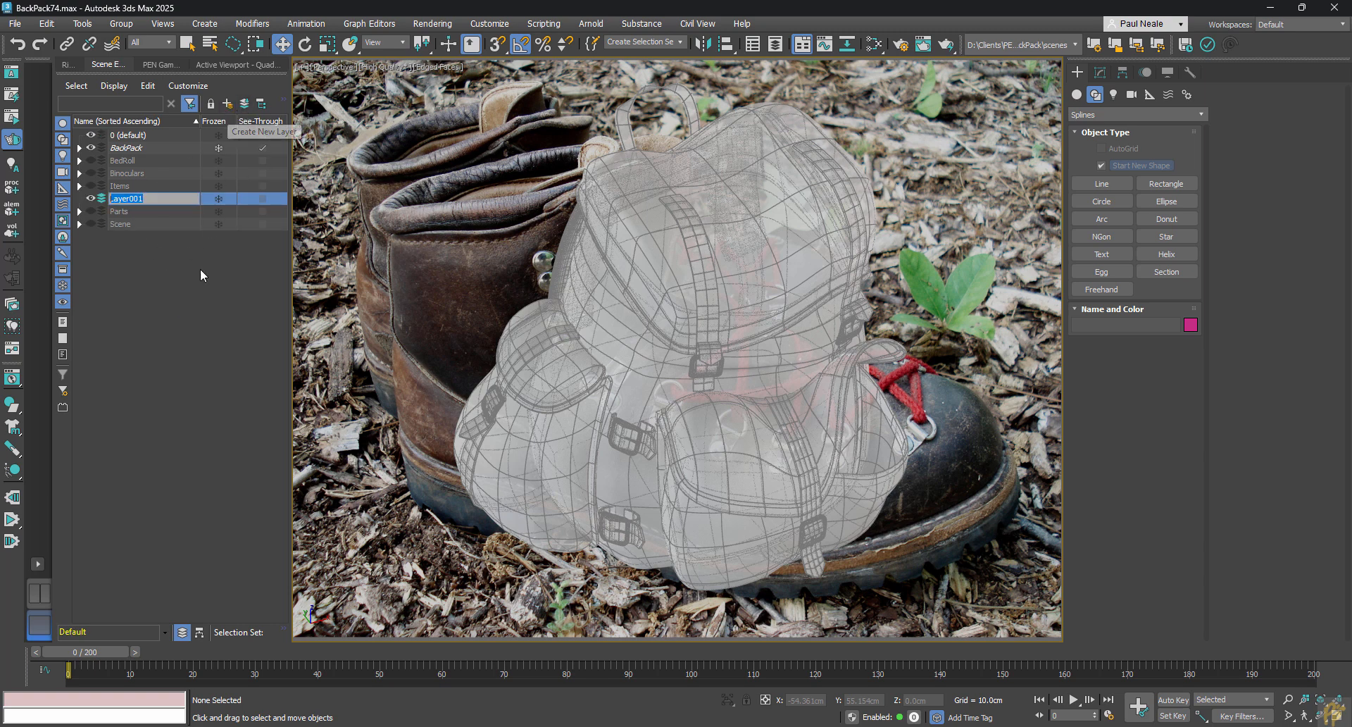
pyautogui.write('Boots')
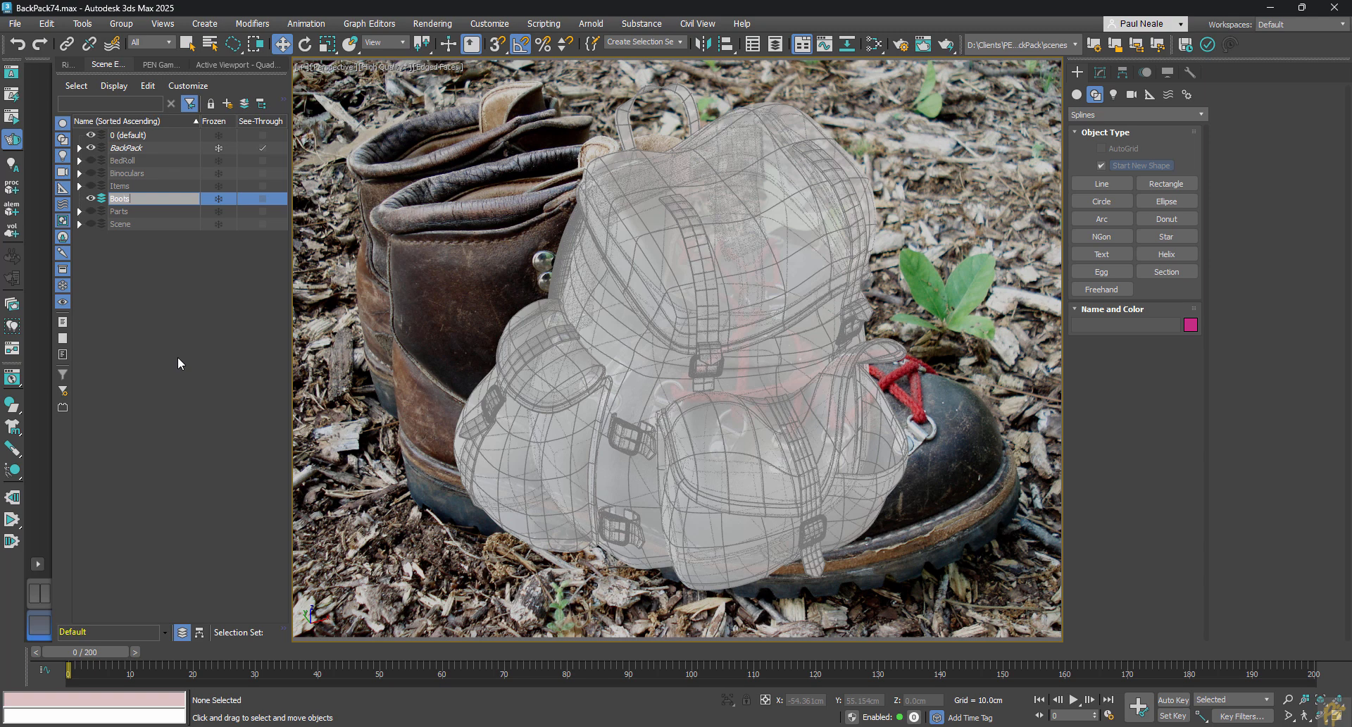
# Draw a box on the Boots layer about 39.4 cm long, 15.7 cm wide and 11.5 cm high.
pyautogui.press('Return')
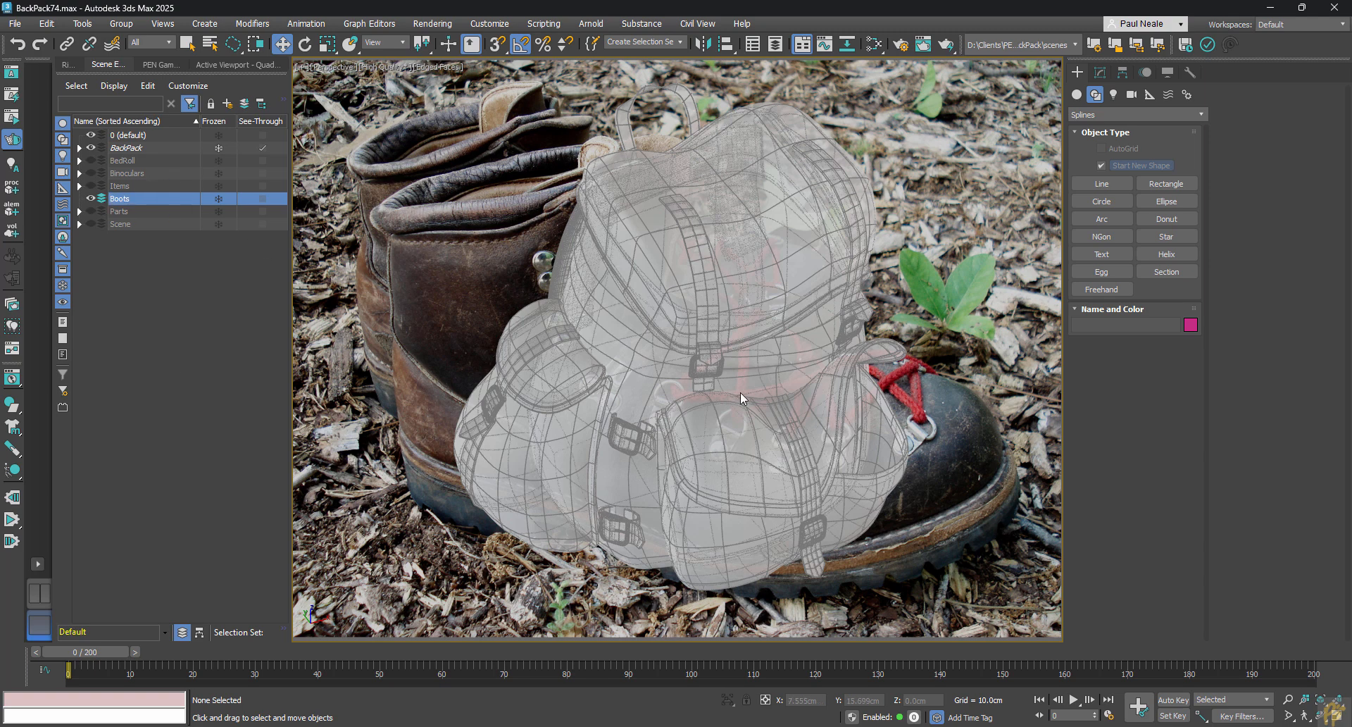
pyautogui.rightClick(762, 440)
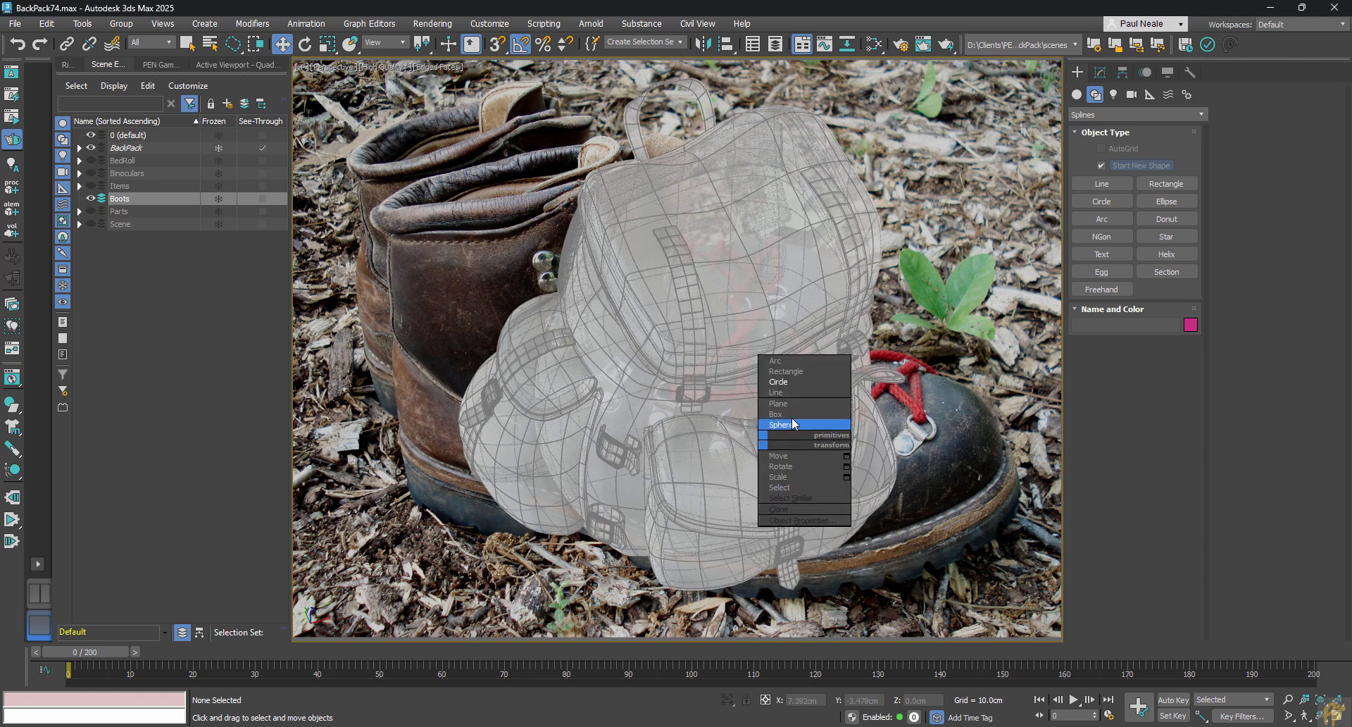
pyautogui.click(792, 416)
pyautogui.moveTo(655, 350); pyautogui.dragTo(837, 486)
pyautogui.click(838, 423)
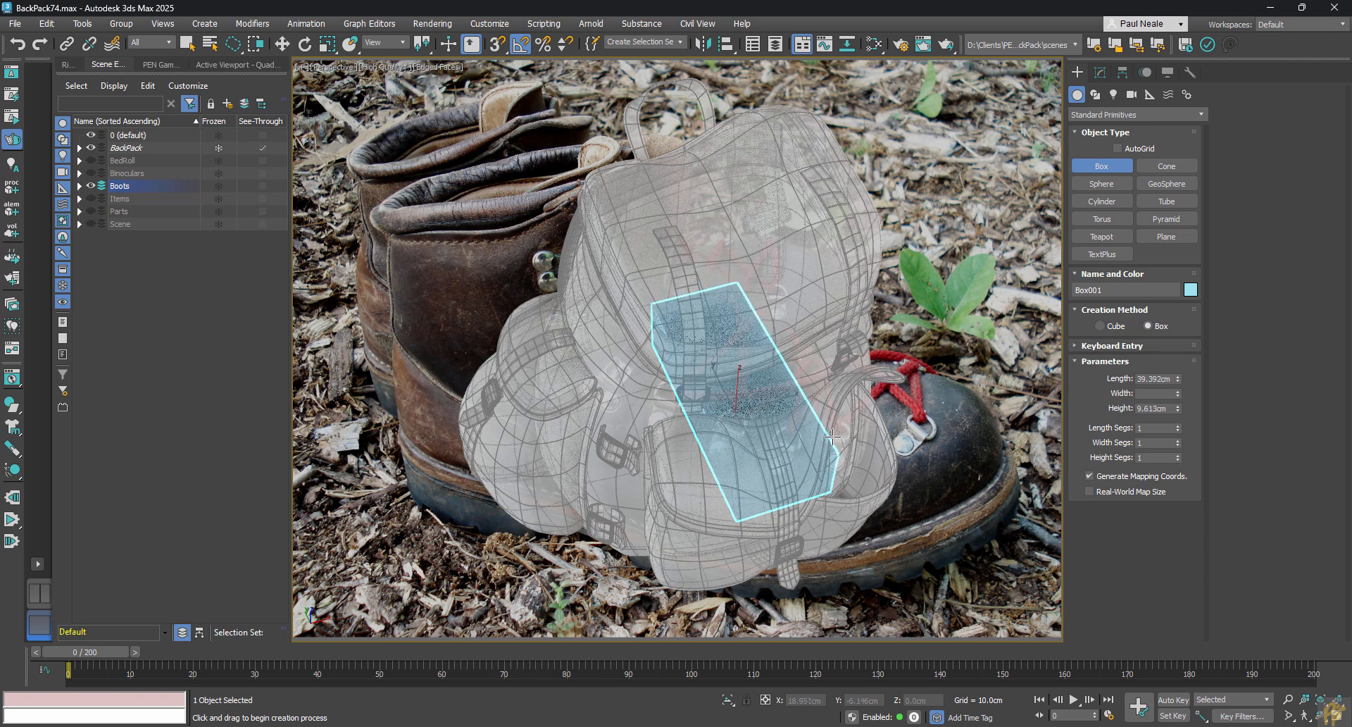
pyautogui.click(836, 426)
pyautogui.keyDown('alt'); pyautogui.moveTo(835, 426); pyautogui.dragTo(496, 344, button='middle'); pyautogui.keyUp('alt')
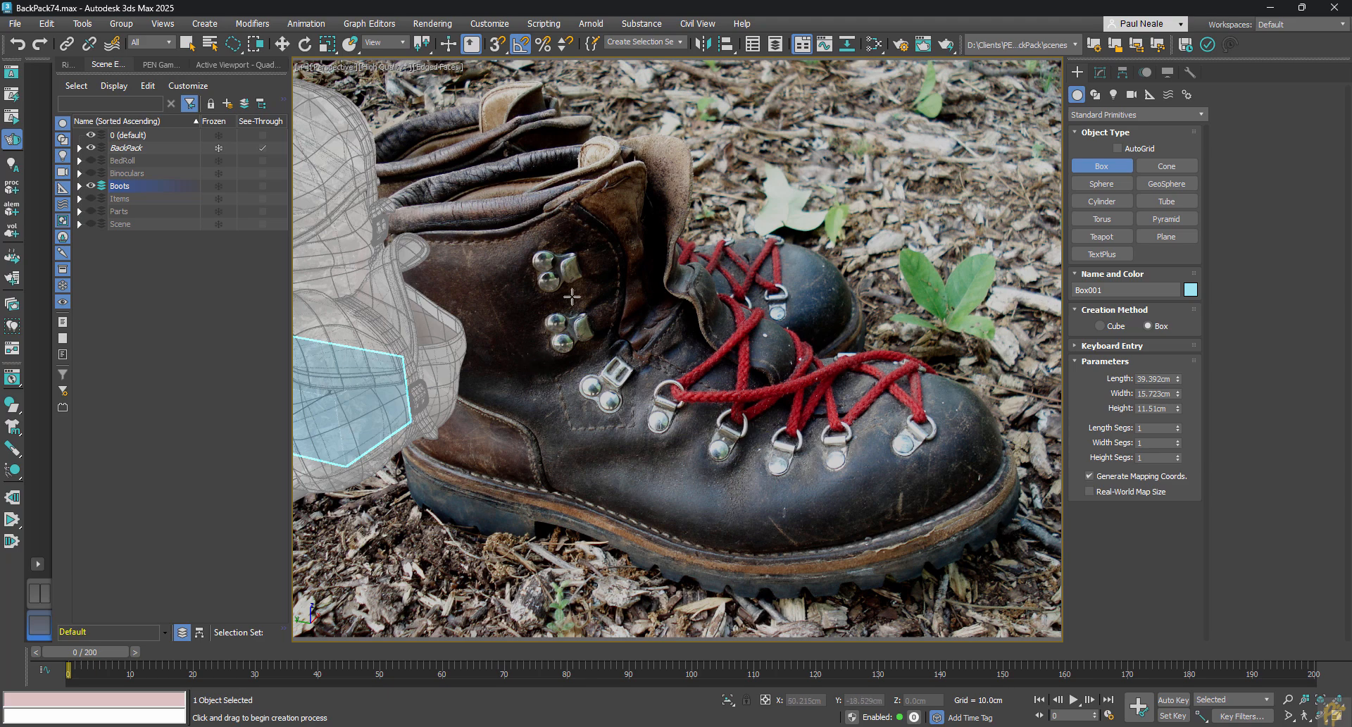
pyautogui.moveTo(536, 432); pyautogui.dragTo(660, 435, button='middle')
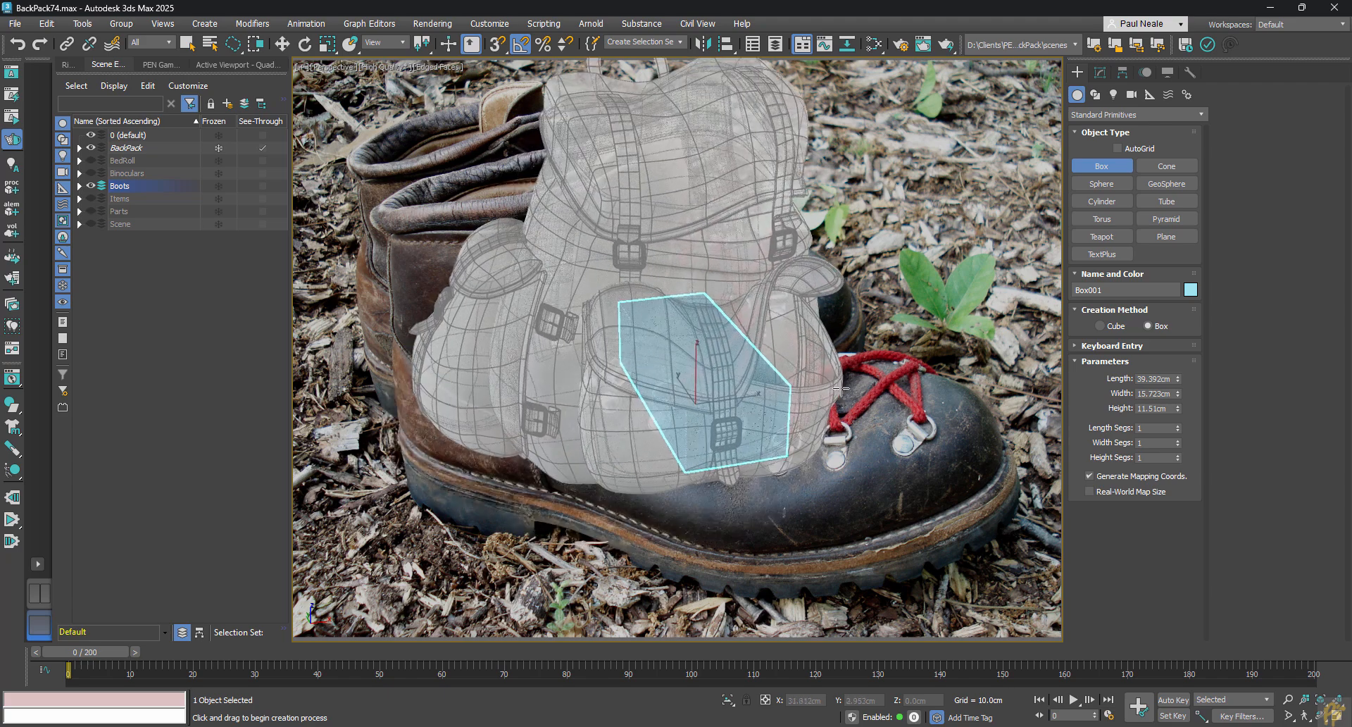
# Move the box to X 0 and Y 0 so it sits at the world origin.
pyautogui.press('w')
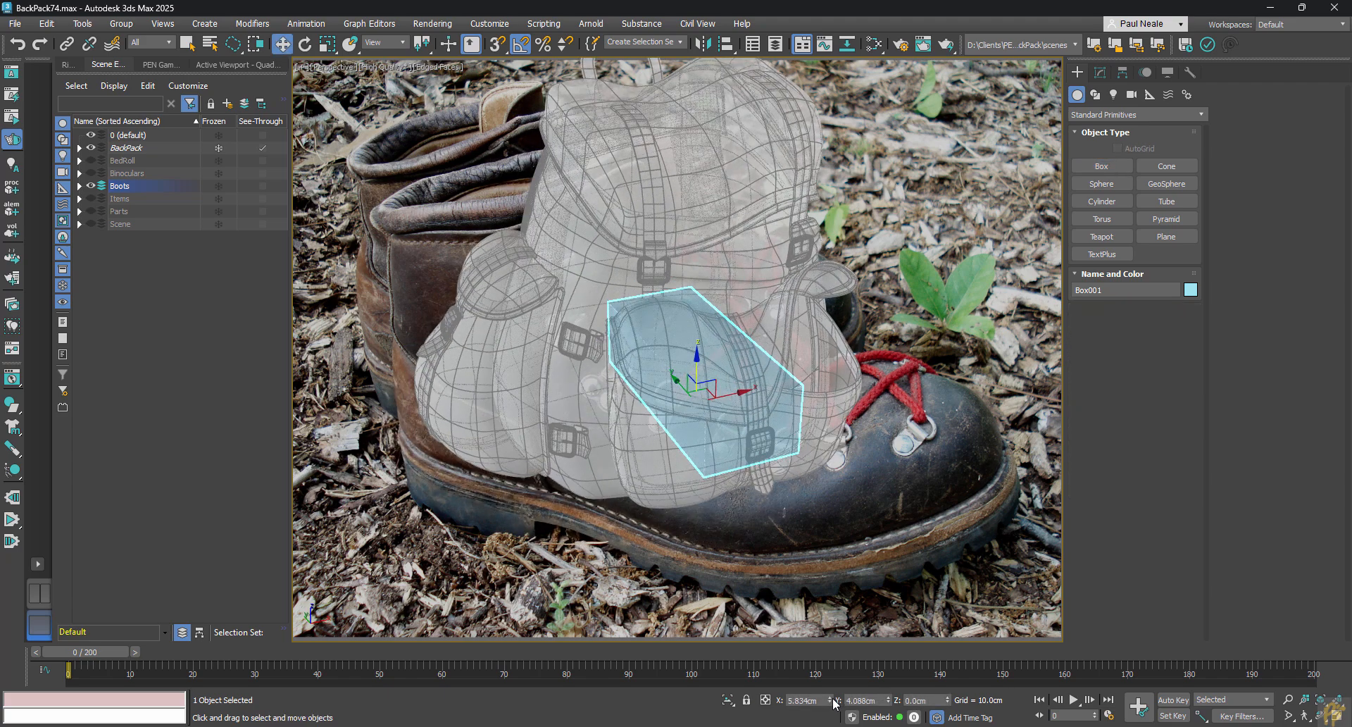
pyautogui.rightClick(831, 700)
pyautogui.rightClick(889, 700)
pyautogui.keyDown('alt'); pyautogui.moveTo(759, 430); pyautogui.dragTo(793, 416, button='middle'); pyautogui.keyUp('alt')
pyautogui.scroll(2, 697, 380)
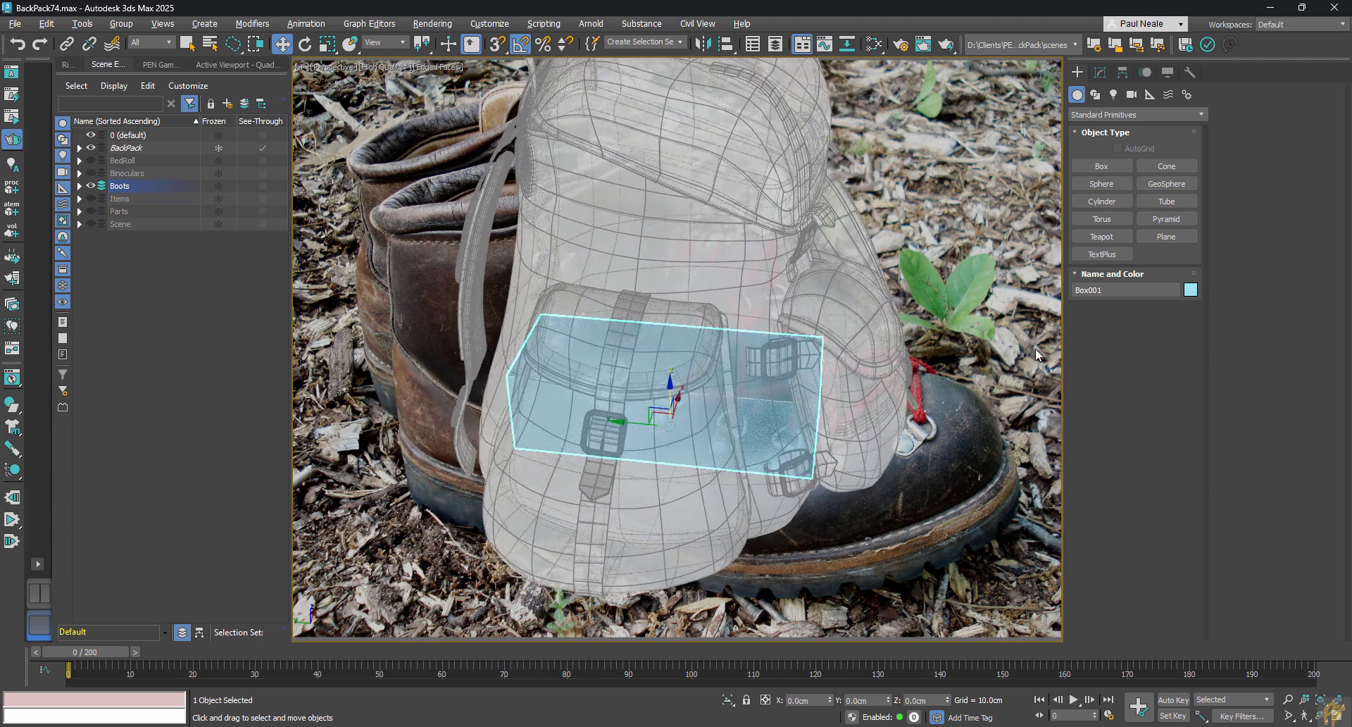
# Reduce the box to about 25.5 cm long, 12.9 cm wide and 7 cm high.
pyautogui.click(1100, 72)
pyautogui.moveTo(1180, 293); pyautogui.dragTo(1179, 314)
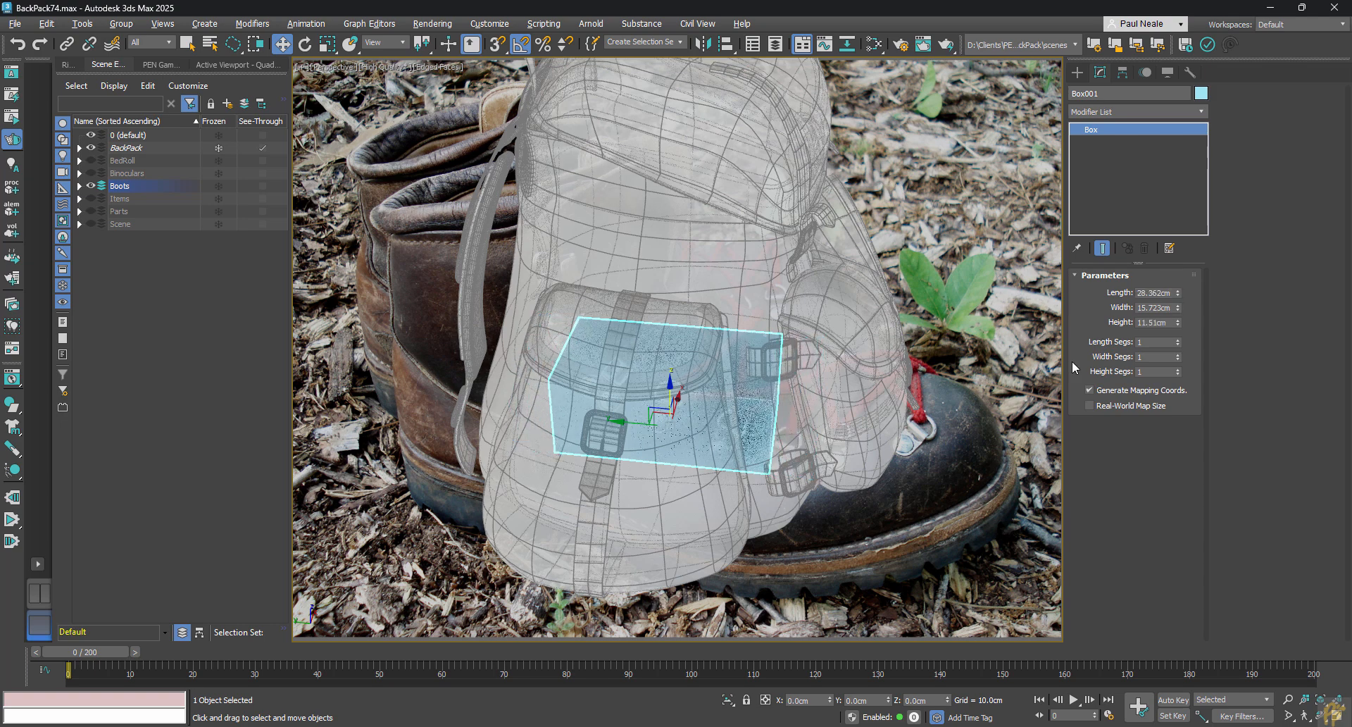
pyautogui.keyDown('alt'); pyautogui.moveTo(669, 423); pyautogui.dragTo(796, 450, button='middle'); pyautogui.keyUp('alt')
pyautogui.moveTo(1178, 293); pyautogui.dragTo(1177, 305)
pyautogui.moveTo(1177, 308); pyautogui.dragTo(1177, 345)
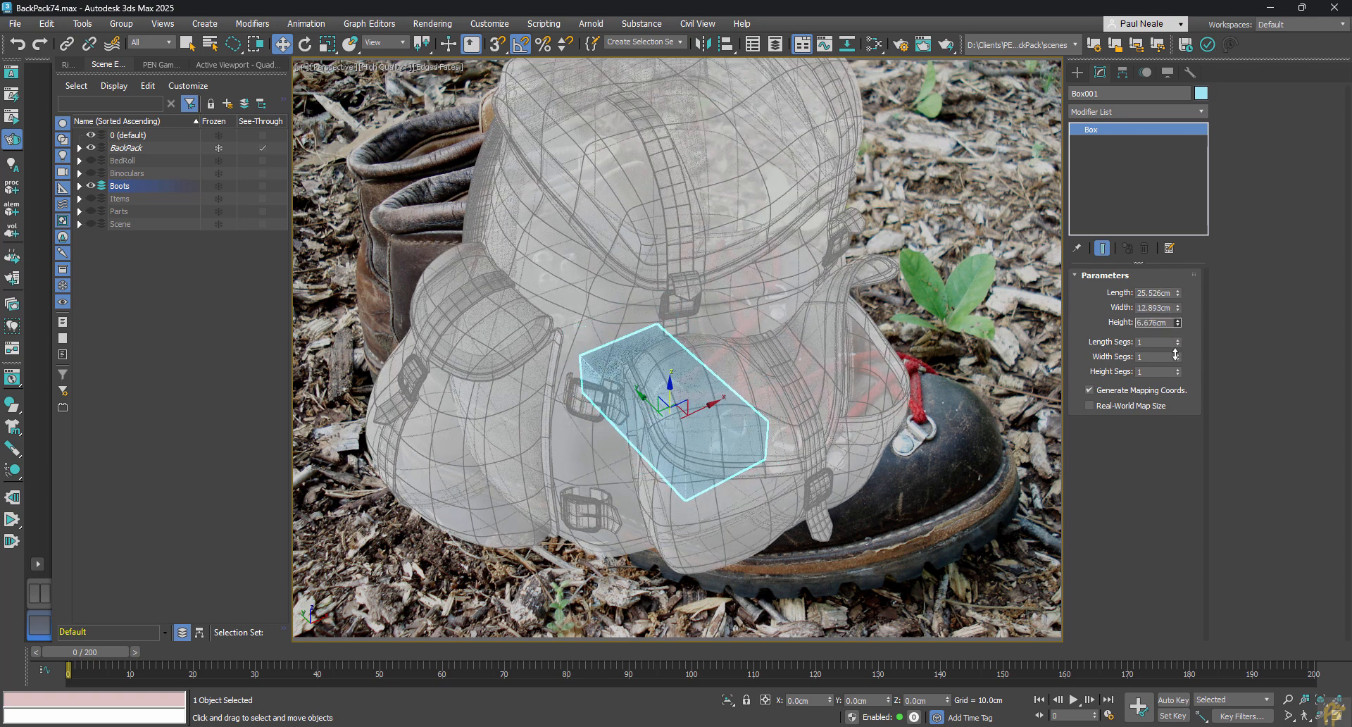
pyautogui.keyDown('alt'); pyautogui.moveTo(866, 417); pyautogui.dragTo(824, 431, button='middle'); pyautogui.keyUp('alt')
pyautogui.moveTo(824, 400); pyautogui.dragTo(852, 426, button='middle')
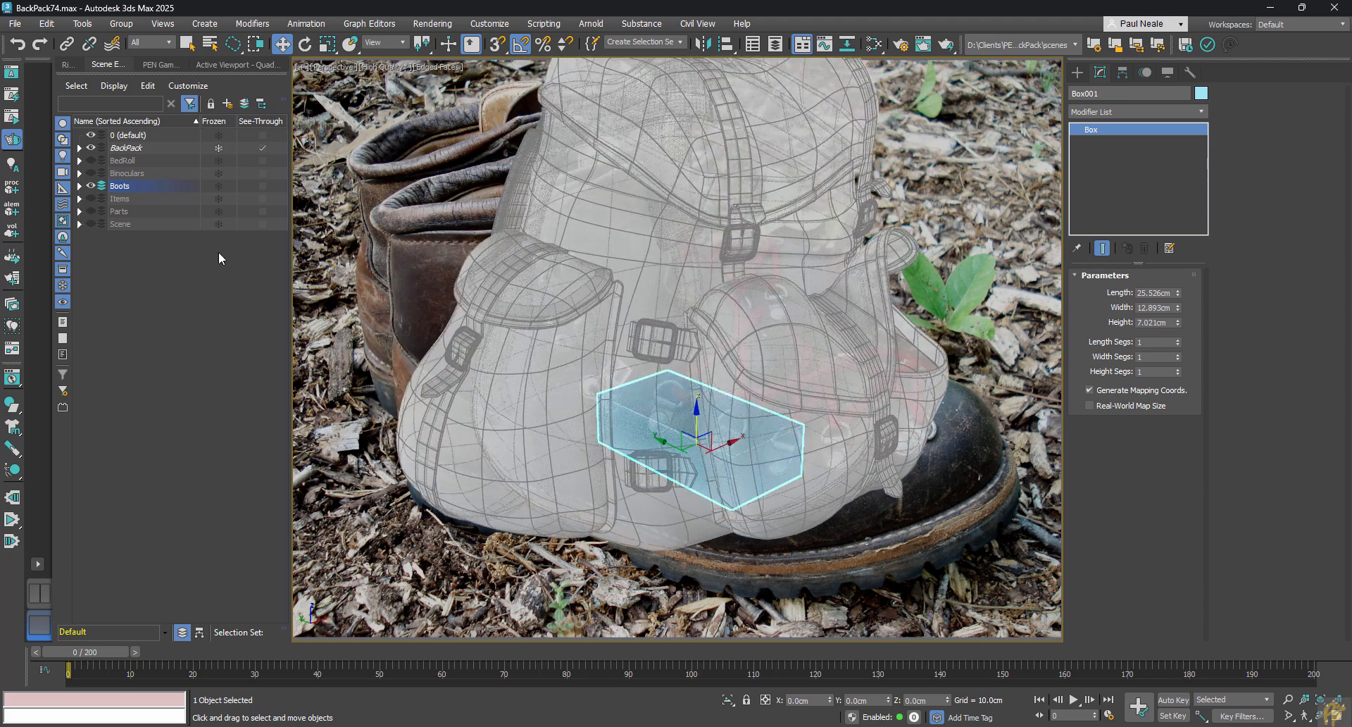
# Hide the BackPack layer and give the box a brown custom colour sampled from the boot's leather in the photo.
pyautogui.click(91, 148)
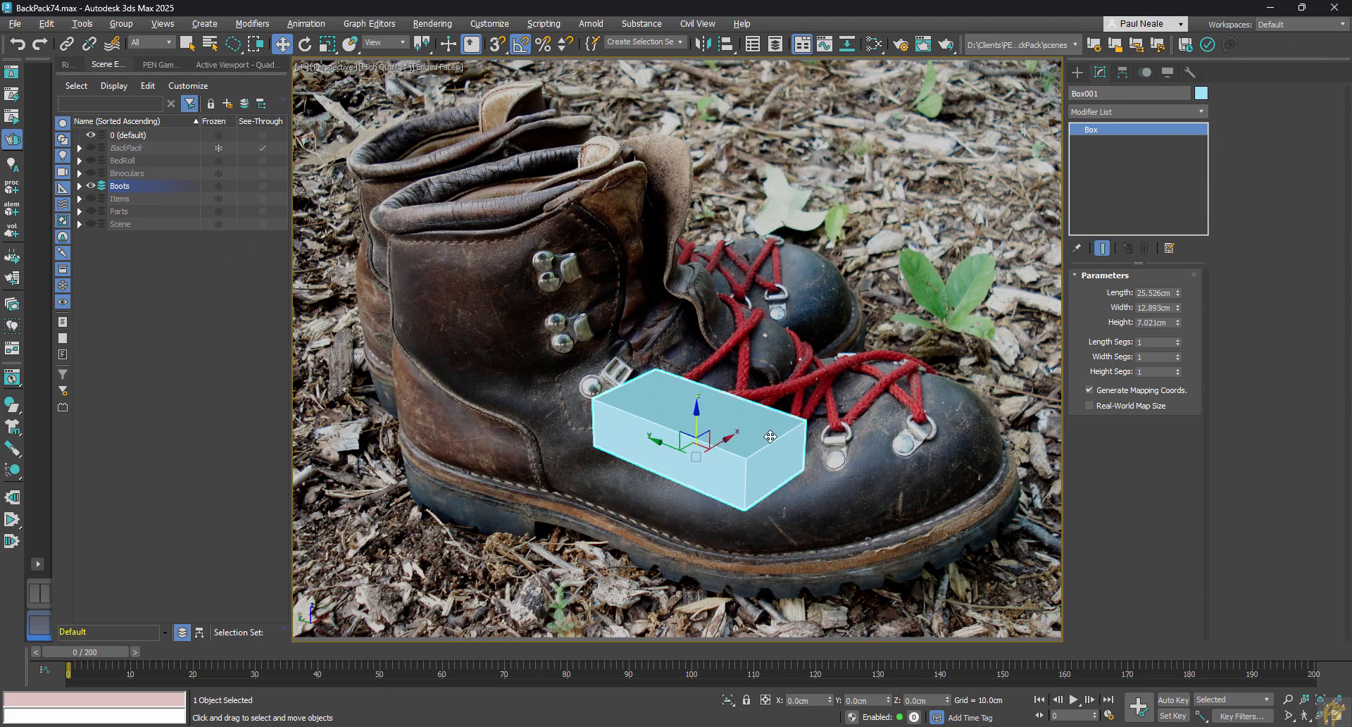
pyautogui.click(1203, 94)
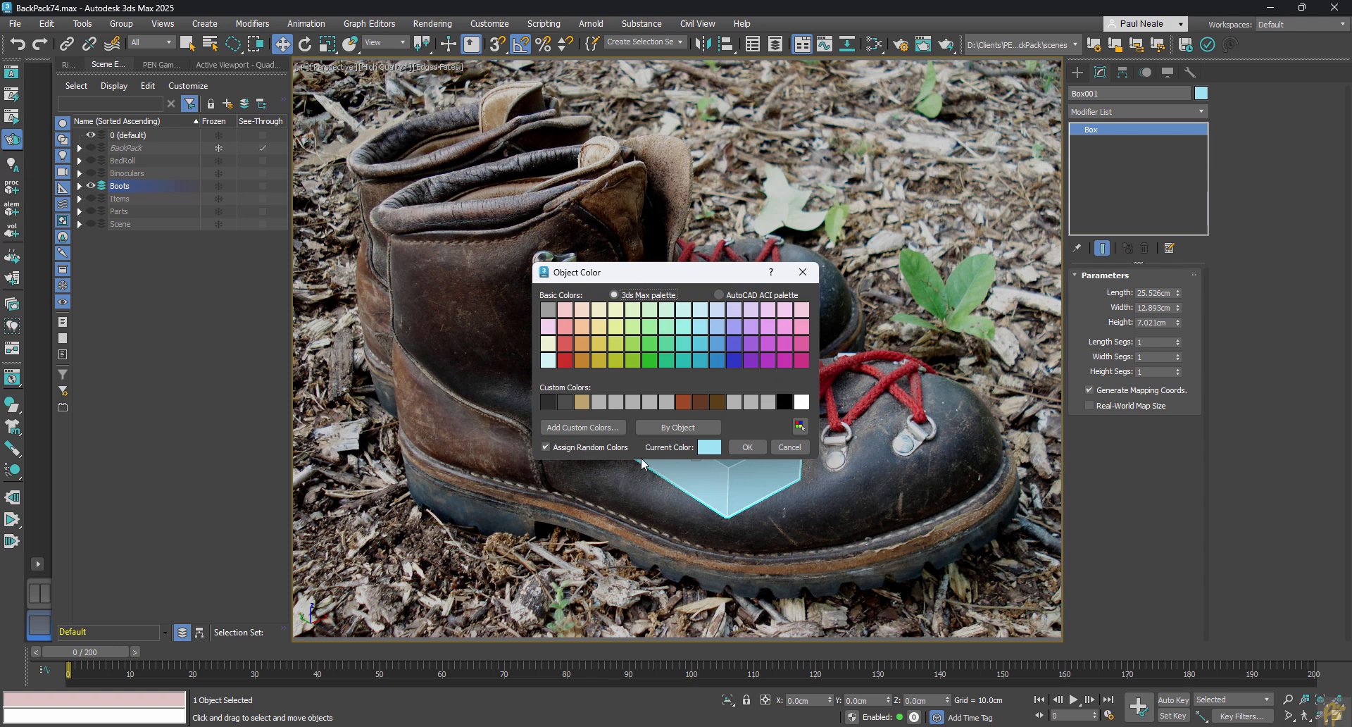
pyautogui.click(582, 428)
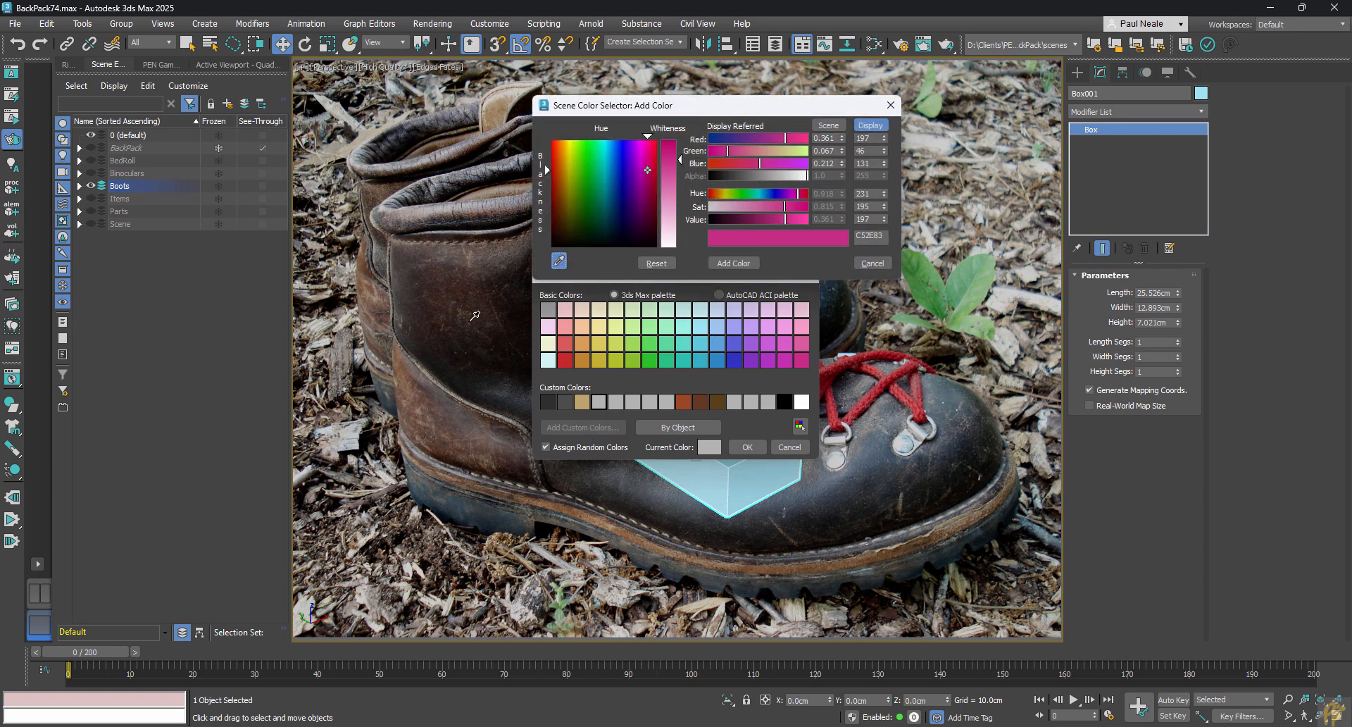
pyautogui.moveTo(451, 323); pyautogui.dragTo(470, 433)
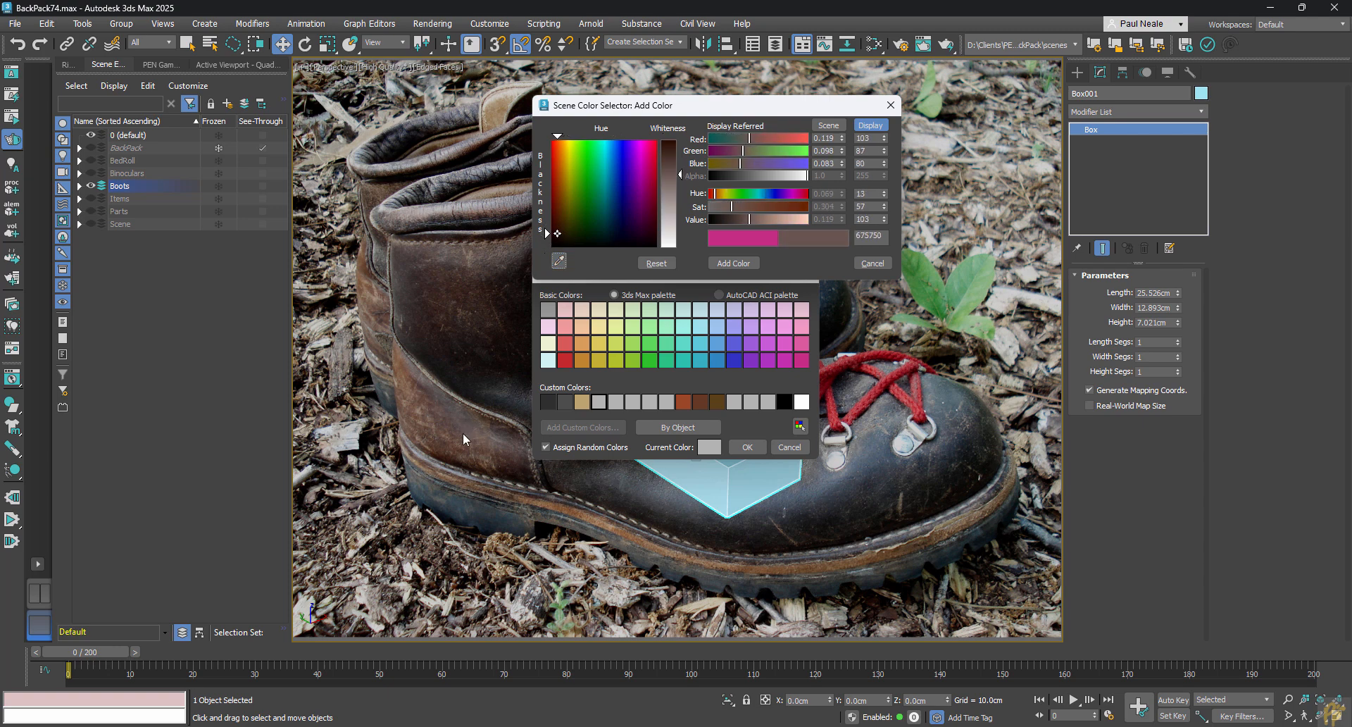
pyautogui.click(733, 263)
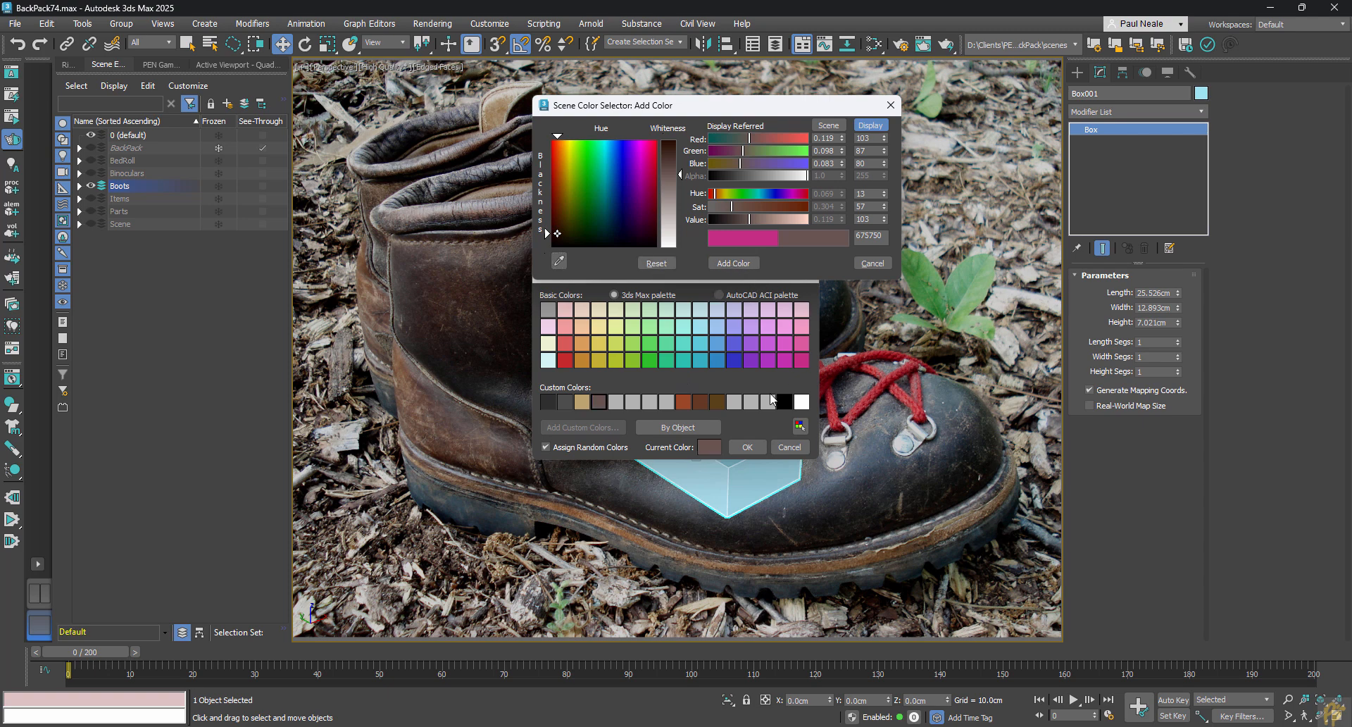
pyautogui.click(748, 447)
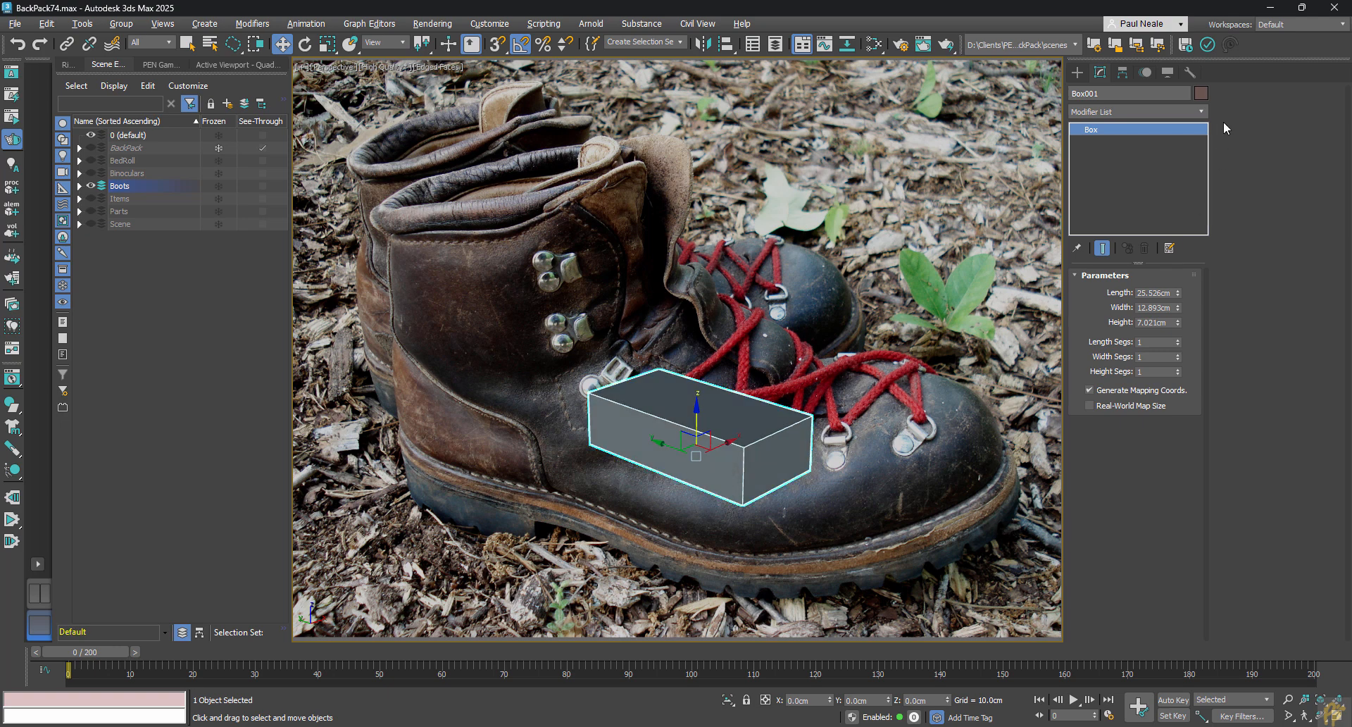
# Open the active viewport's lighting and shadow settings while inspecting the box.
pyautogui.keyDown('alt'); pyautogui.moveTo(780, 416); pyautogui.dragTo(790, 443, button='middle'); pyautogui.keyUp('alt')
pyautogui.scroll(2, 825, 452)
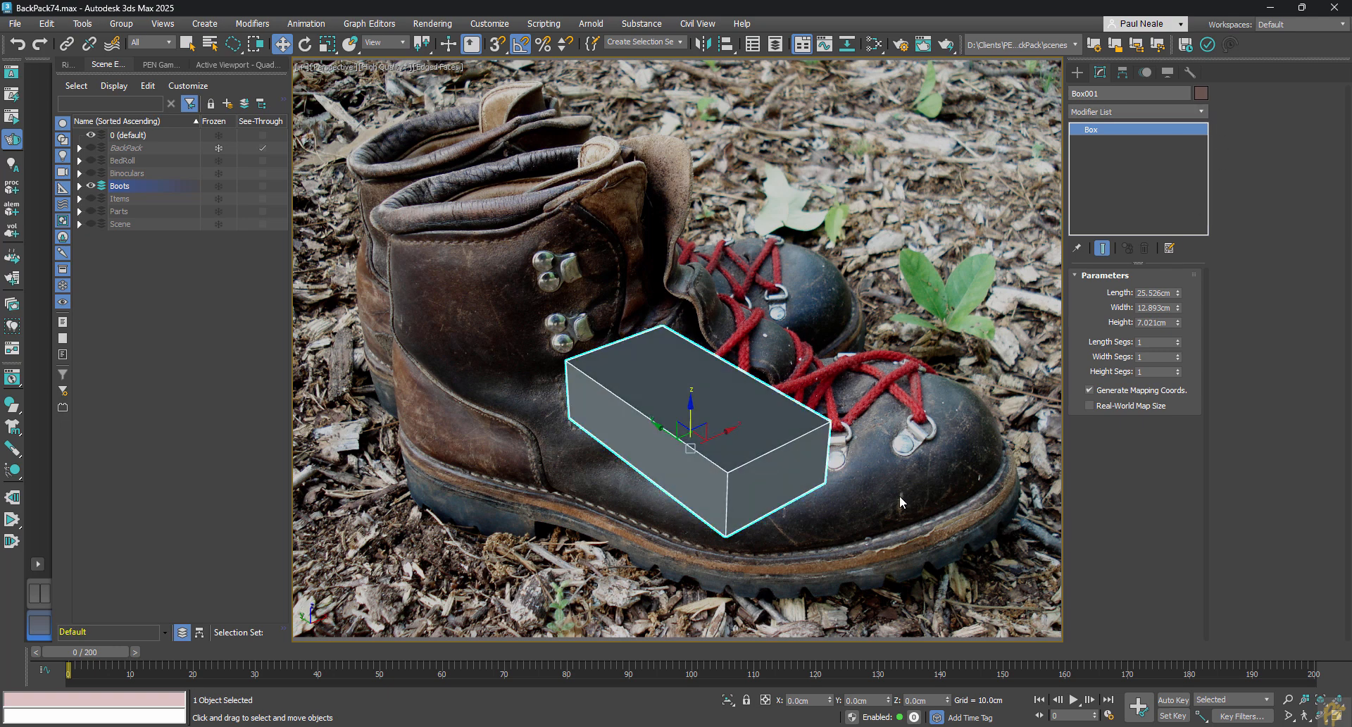
pyautogui.moveTo(757, 498)
pyautogui.keyDown('alt'); pyautogui.mouseDown(button='middle')
pyautogui.moveTo(674, 507)
pyautogui.moveTo(658, 477)
pyautogui.mouseUp(button='middle'); pyautogui.keyUp('alt')
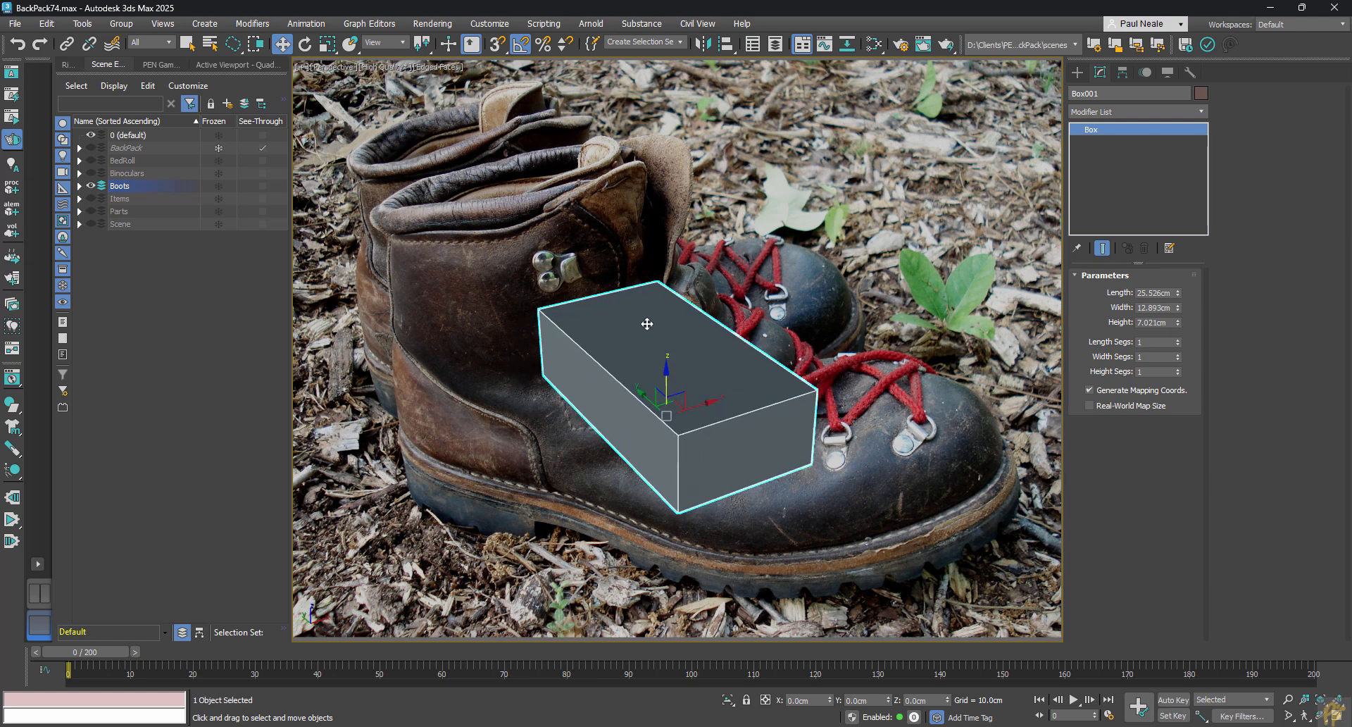
pyautogui.keyDown('alt'); pyautogui.moveTo(647, 323); pyautogui.dragTo(461, 88, button='middle'); pyautogui.keyUp('alt')
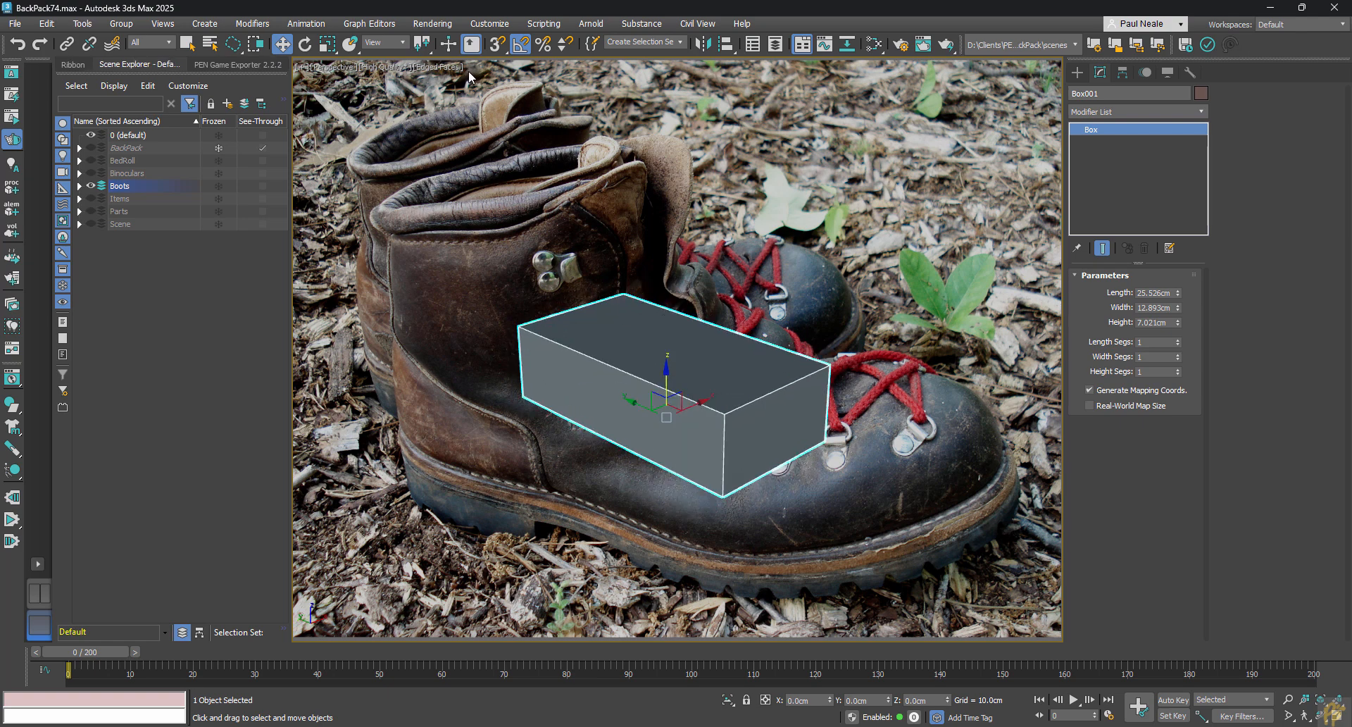
pyautogui.click(471, 70)
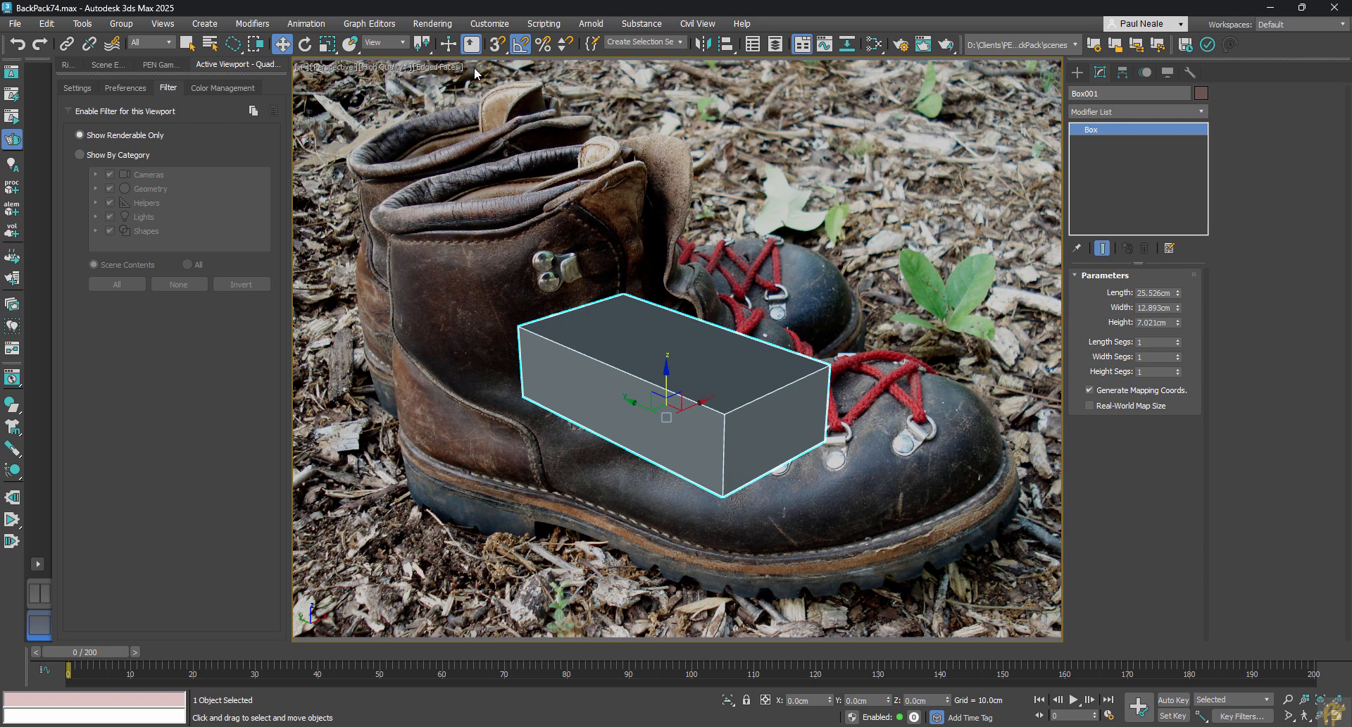
pyautogui.click(77, 88)
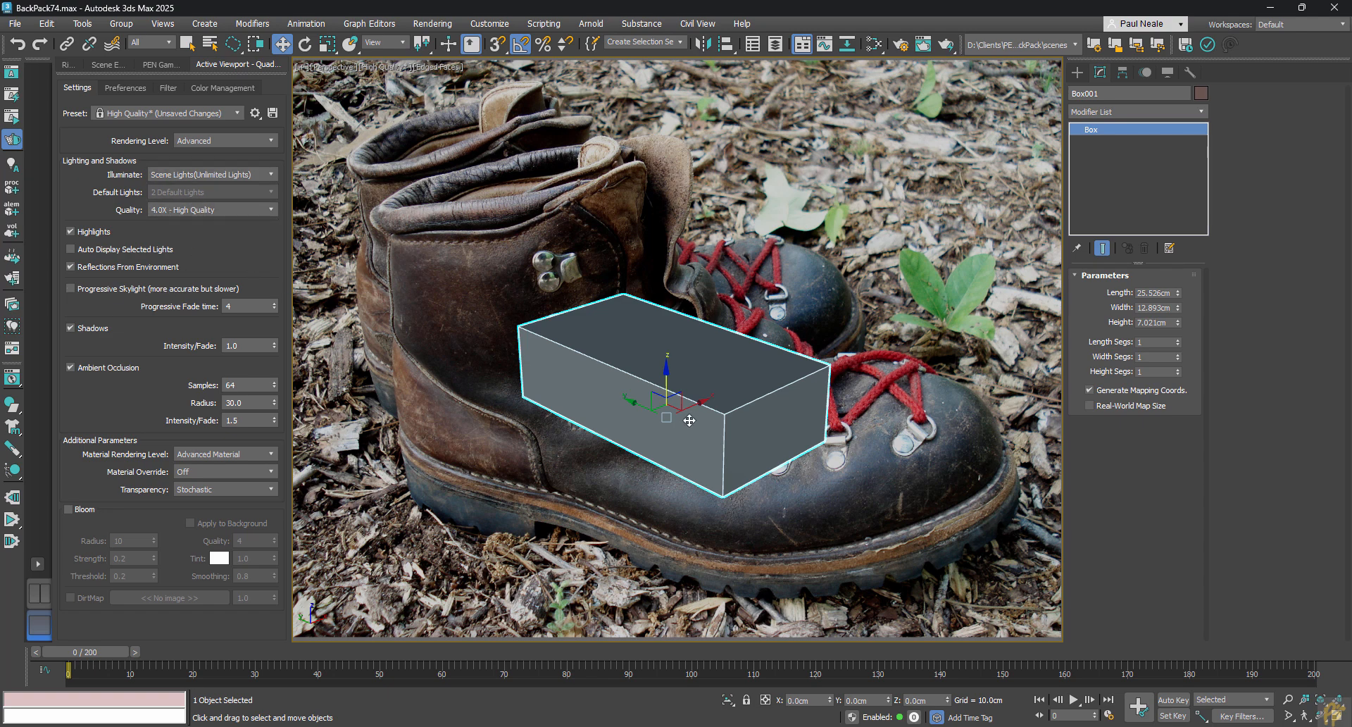
# Convert the box to an Editable Poly.
pyautogui.keyDown('alt'); pyautogui.moveTo(702, 410); pyautogui.dragTo(729, 423, button='middle'); pyautogui.keyUp('alt')
pyautogui.rightClick(729, 423)
pyautogui.moveTo(704, 570)
pyautogui.click(860, 591)
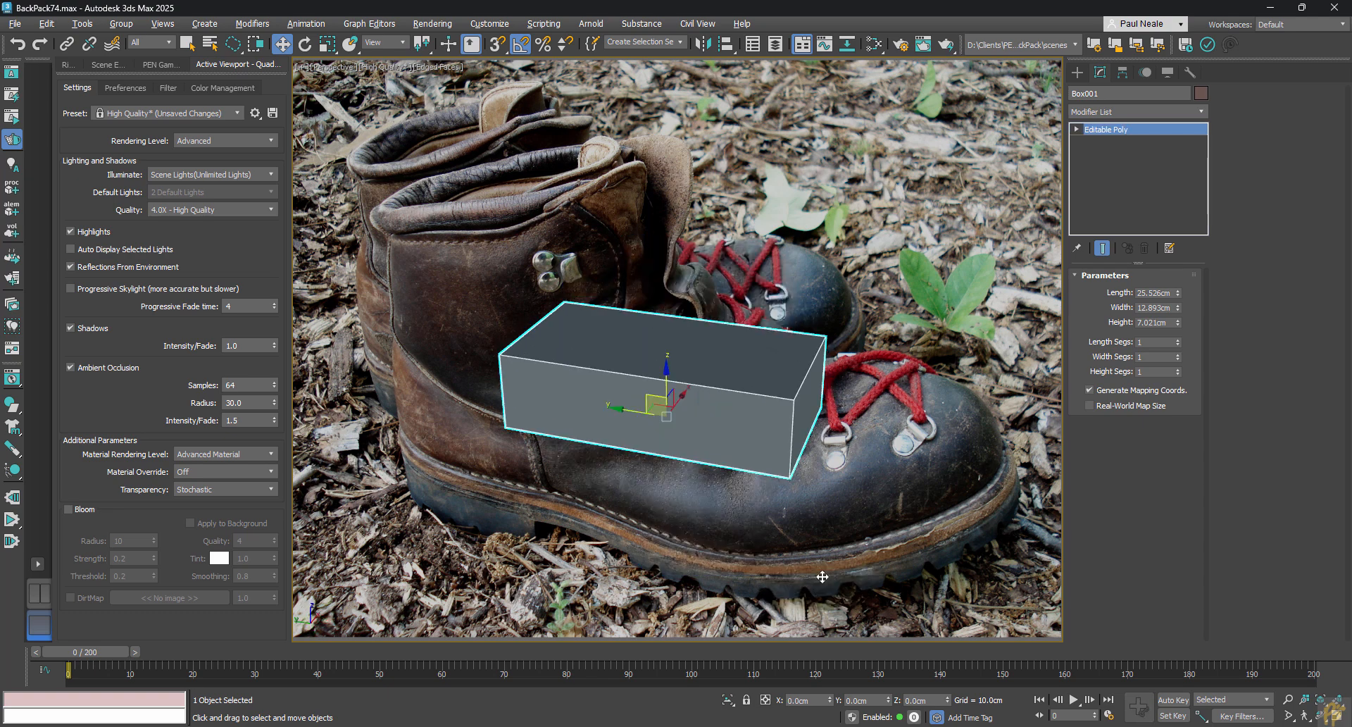
pyautogui.moveTo(616, 465); pyautogui.dragTo(660, 469, button='middle')
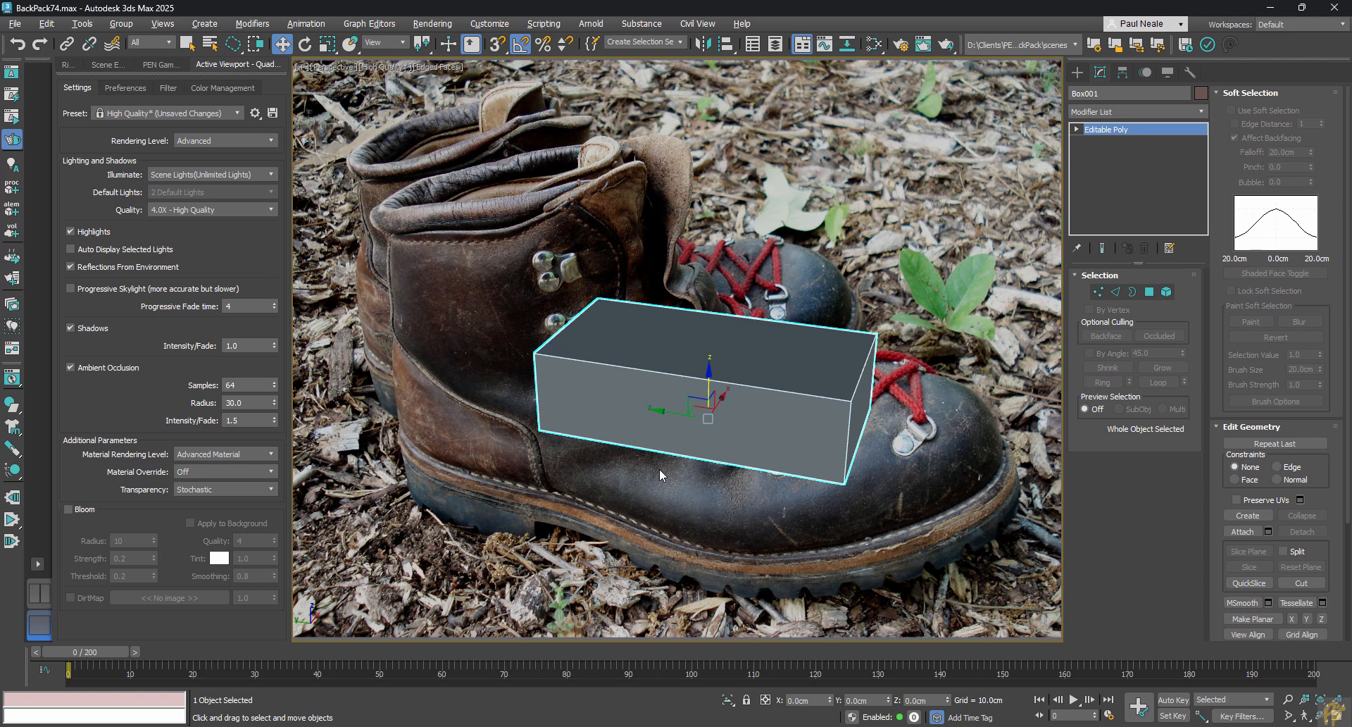
# Add a TurboSmooth modifier to the box with 2 iterations and Isoline Display enabled.
pyautogui.write('xturbo')
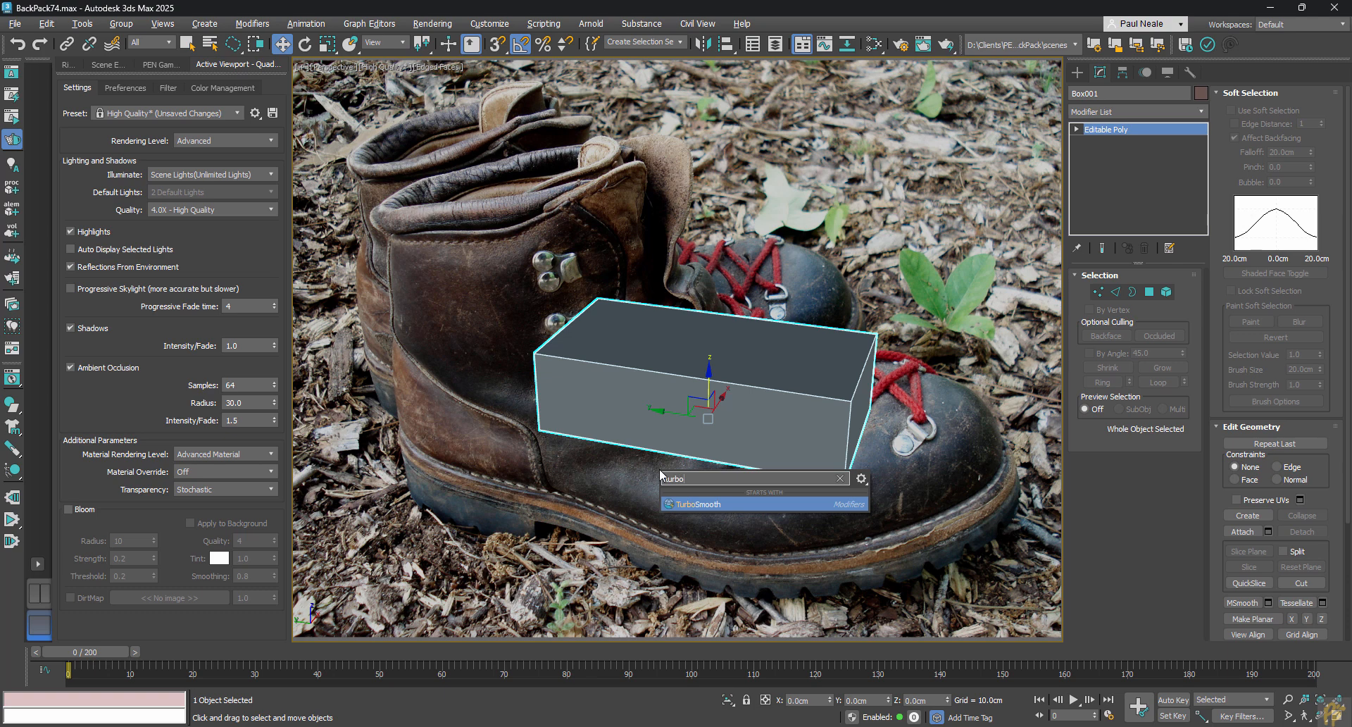
pyautogui.press('Return')
pyautogui.click(1181, 297)
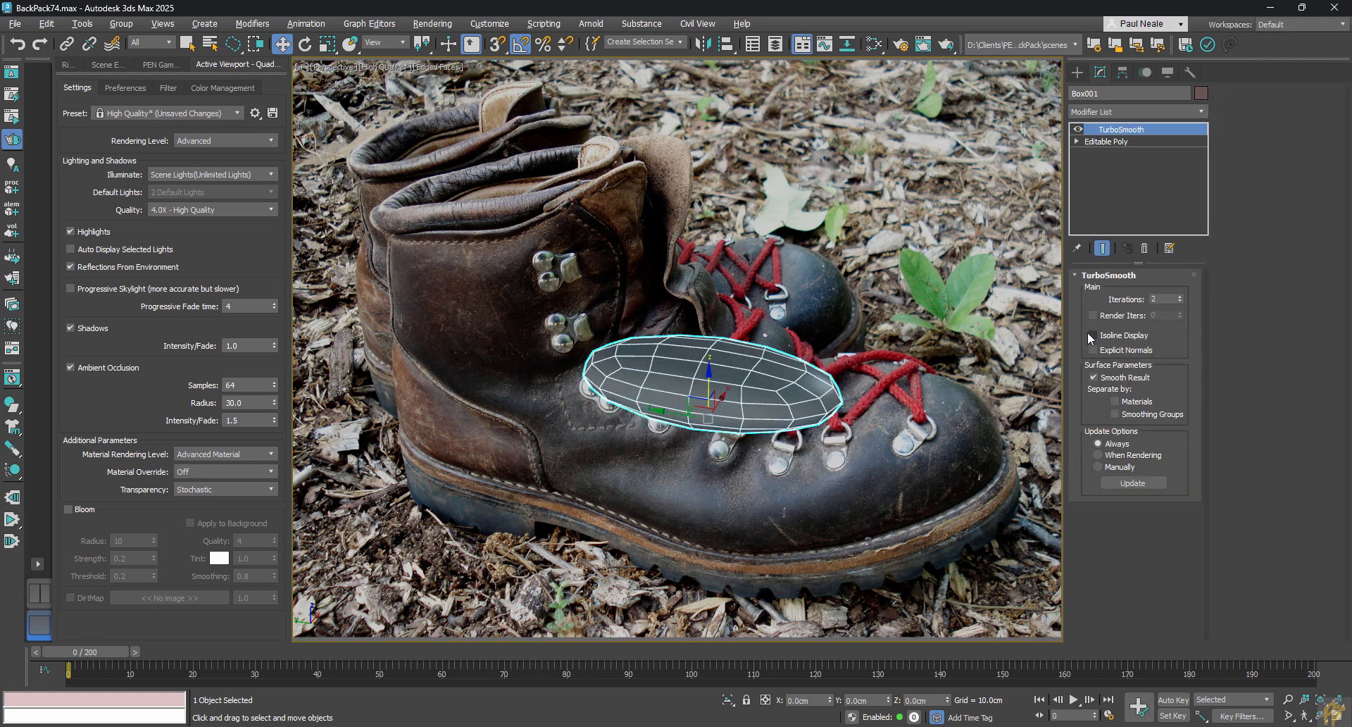
pyautogui.click(1094, 335)
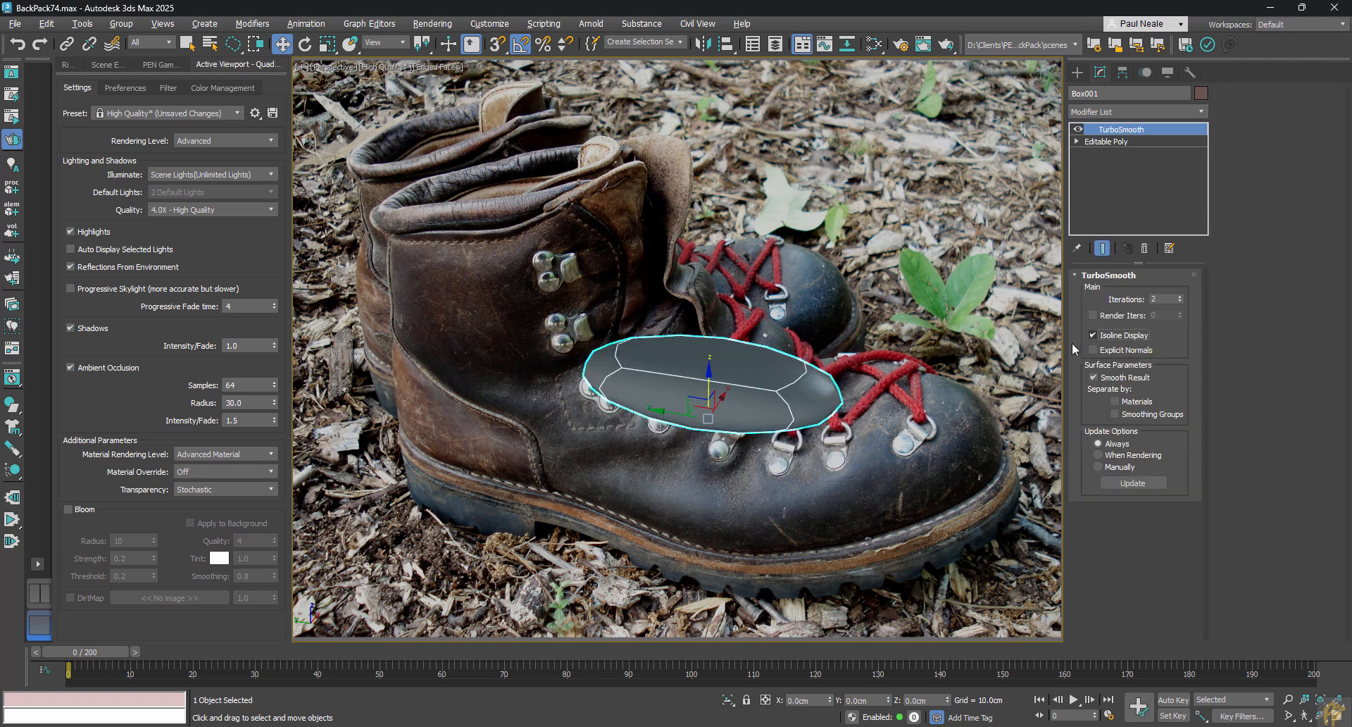
# Return to the Editable Poly level and toggle the smoothed end result on and off.
pyautogui.click(1106, 141)
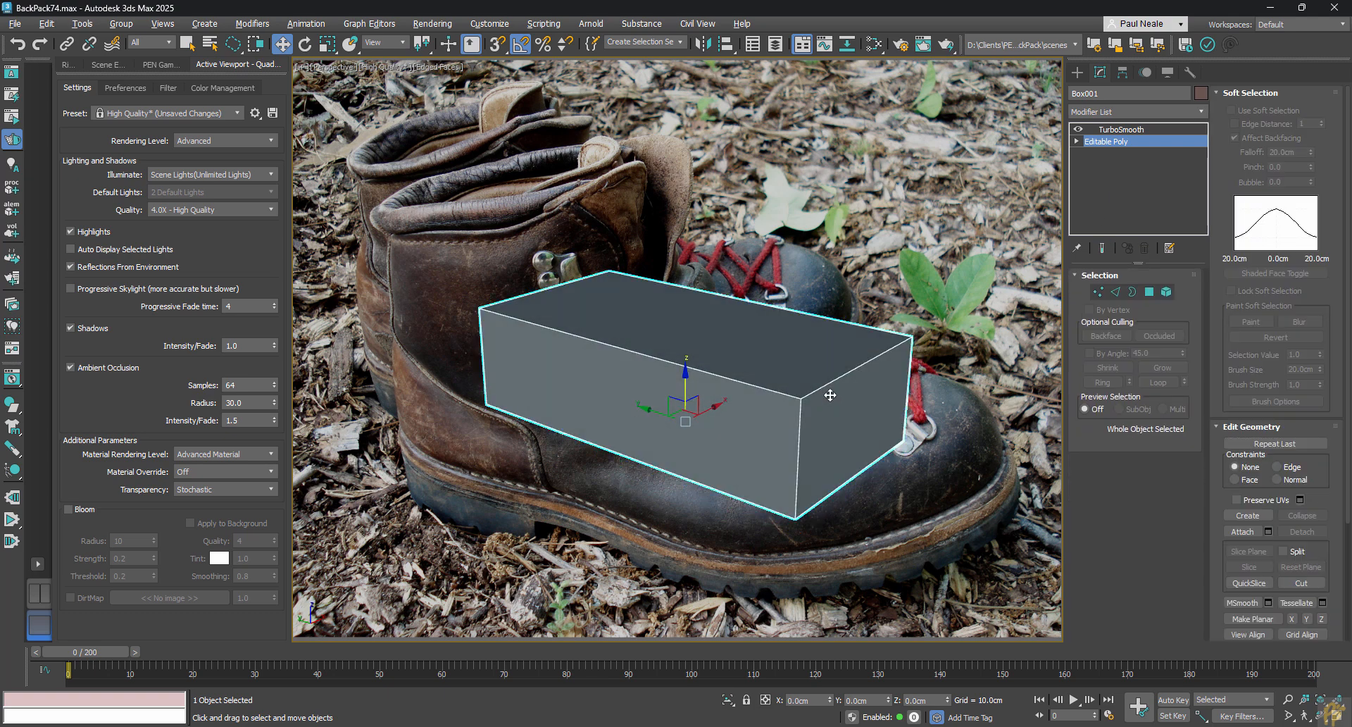
pyautogui.hotkey('ctrl', 'q')
pyautogui.hotkey('ctrl', 'q')
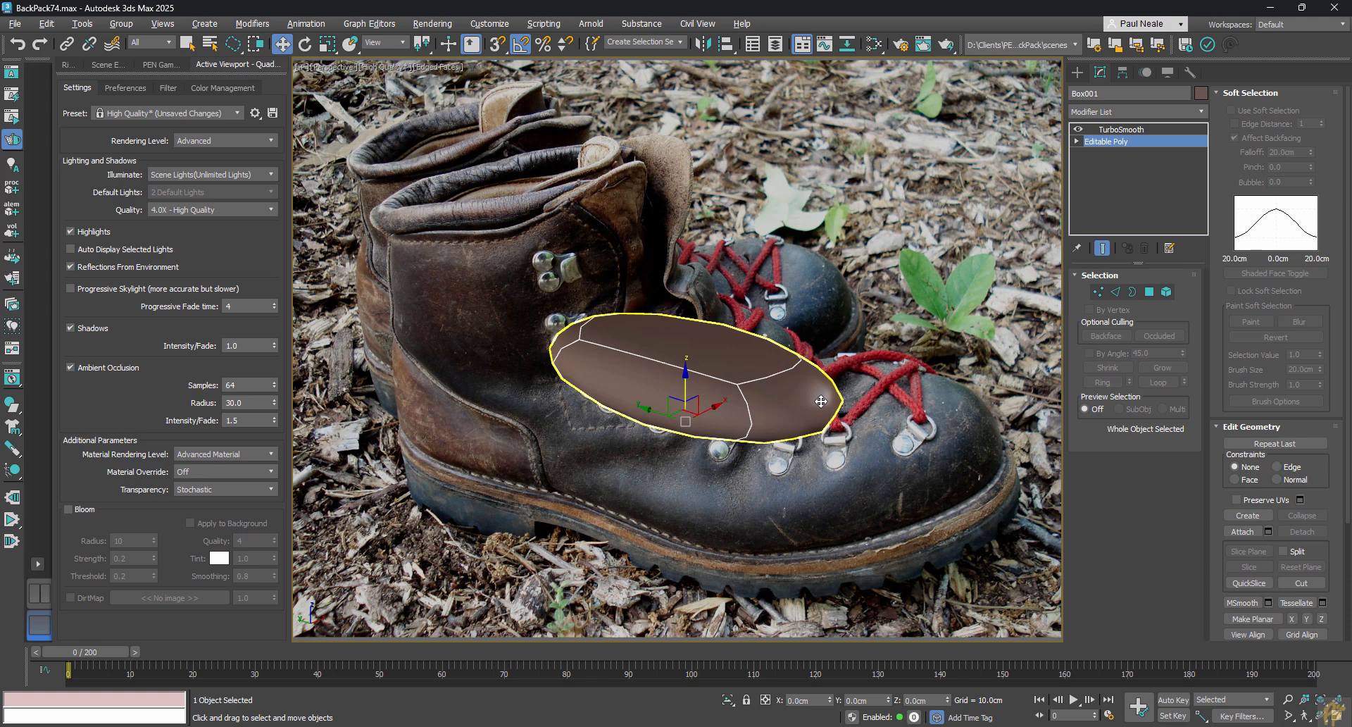
# Select the four vertices at the box's heel end and scale them down uniformly to narrow it.
pyautogui.keyDown('alt'); pyautogui.moveTo(815, 437); pyautogui.dragTo(619, 312, button='middle'); pyautogui.keyUp('alt')
pyautogui.press('1')
pyautogui.moveTo(615, 305); pyautogui.dragTo(617, 290)
pyautogui.moveTo(617, 291)
pyautogui.keyDown('alt'); pyautogui.mouseDown(button='middle')
pyautogui.moveTo(560, 357)
pyautogui.moveTo(562, 279)
pyautogui.moveTo(704, 235)
pyautogui.moveTo(705, 300)
pyautogui.mouseUp(button='middle'); pyautogui.keyUp('alt')
pyautogui.press('r')
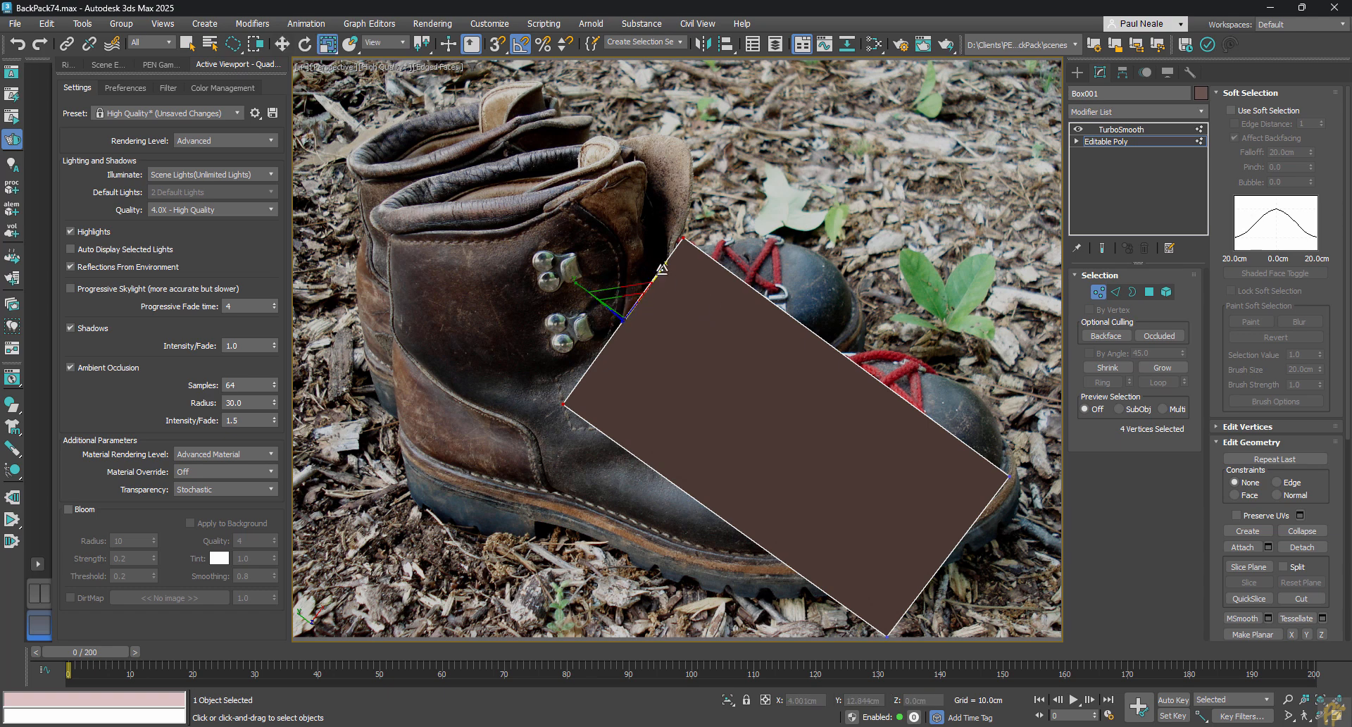
pyautogui.moveTo(662, 269); pyautogui.dragTo(725, 358)
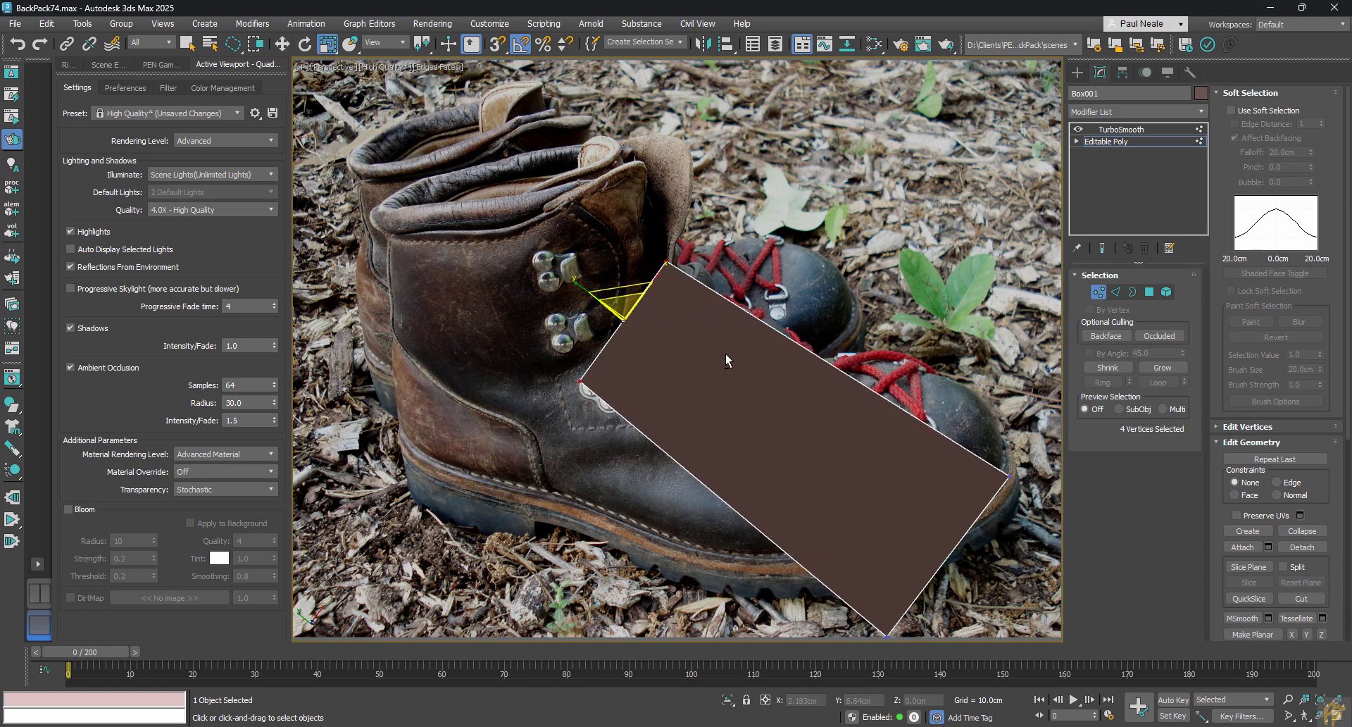
# Move the two vertices of one toe-end corner back to about Y -10.6 cm to slant the toe.
pyautogui.keyDown('alt'); pyautogui.moveTo(725, 355); pyautogui.dragTo(772, 247, button='middle'); pyautogui.keyUp('alt')
pyautogui.moveTo(746, 321); pyautogui.dragTo(636, 355, button='middle')
pyautogui.keyDown('alt'); pyautogui.moveTo(641, 346); pyautogui.dragTo(636, 399, button='middle'); pyautogui.keyUp('alt')
pyautogui.moveTo(844, 530); pyautogui.dragTo(784, 625)
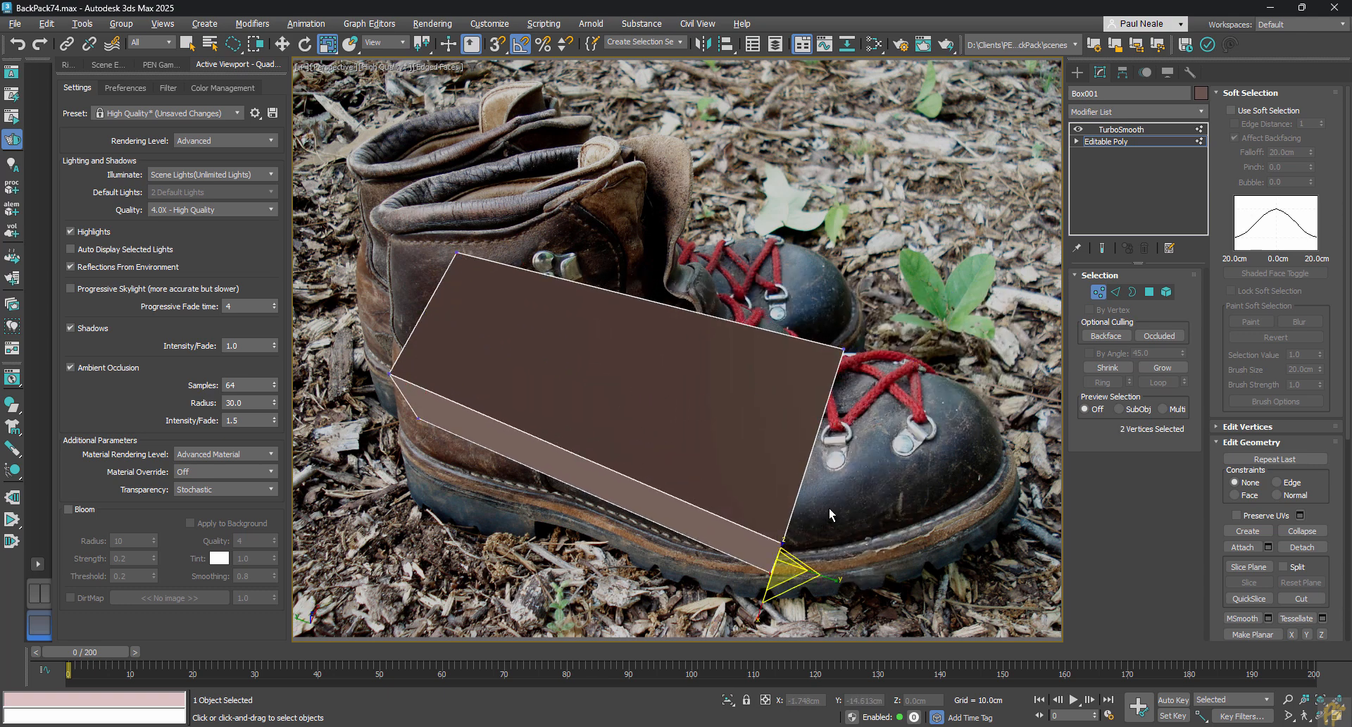
pyautogui.keyDown('alt'); pyautogui.moveTo(829, 508); pyautogui.dragTo(843, 463, button='middle'); pyautogui.keyUp('alt')
pyautogui.press('w')
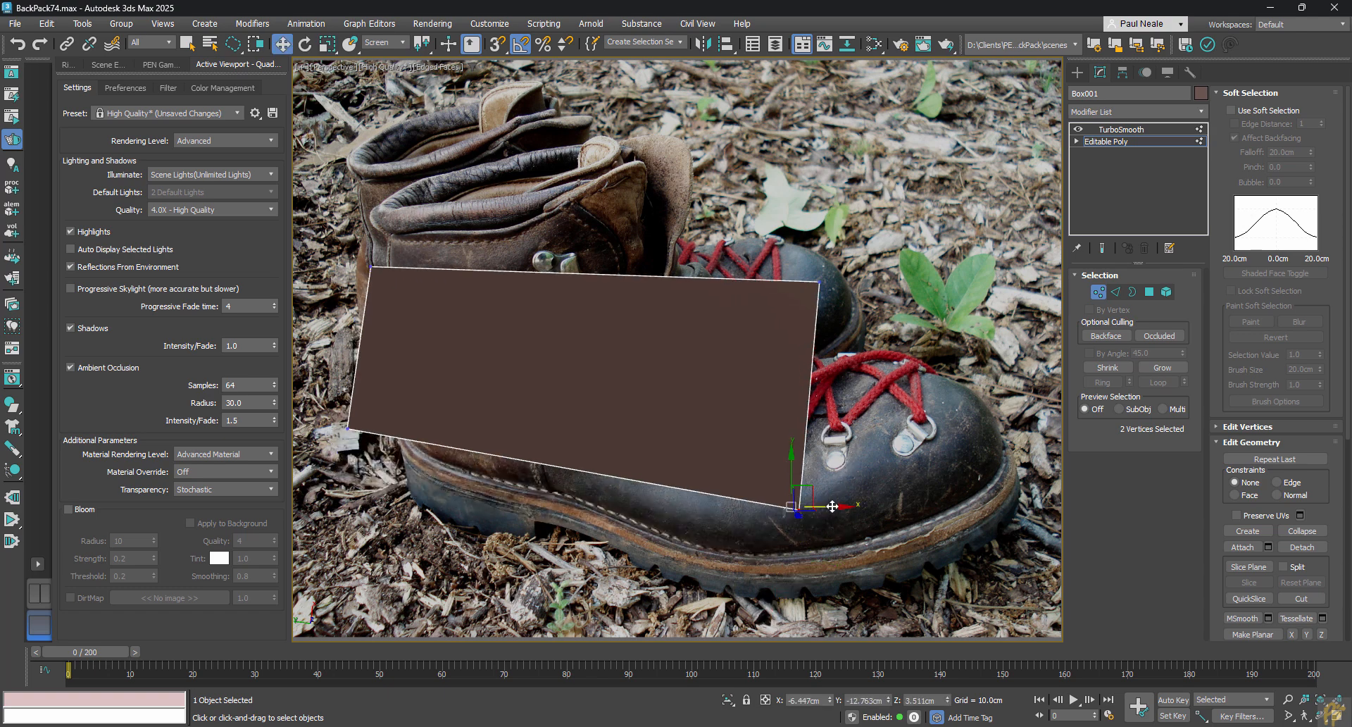
pyautogui.moveTo(833, 507); pyautogui.dragTo(796, 501)
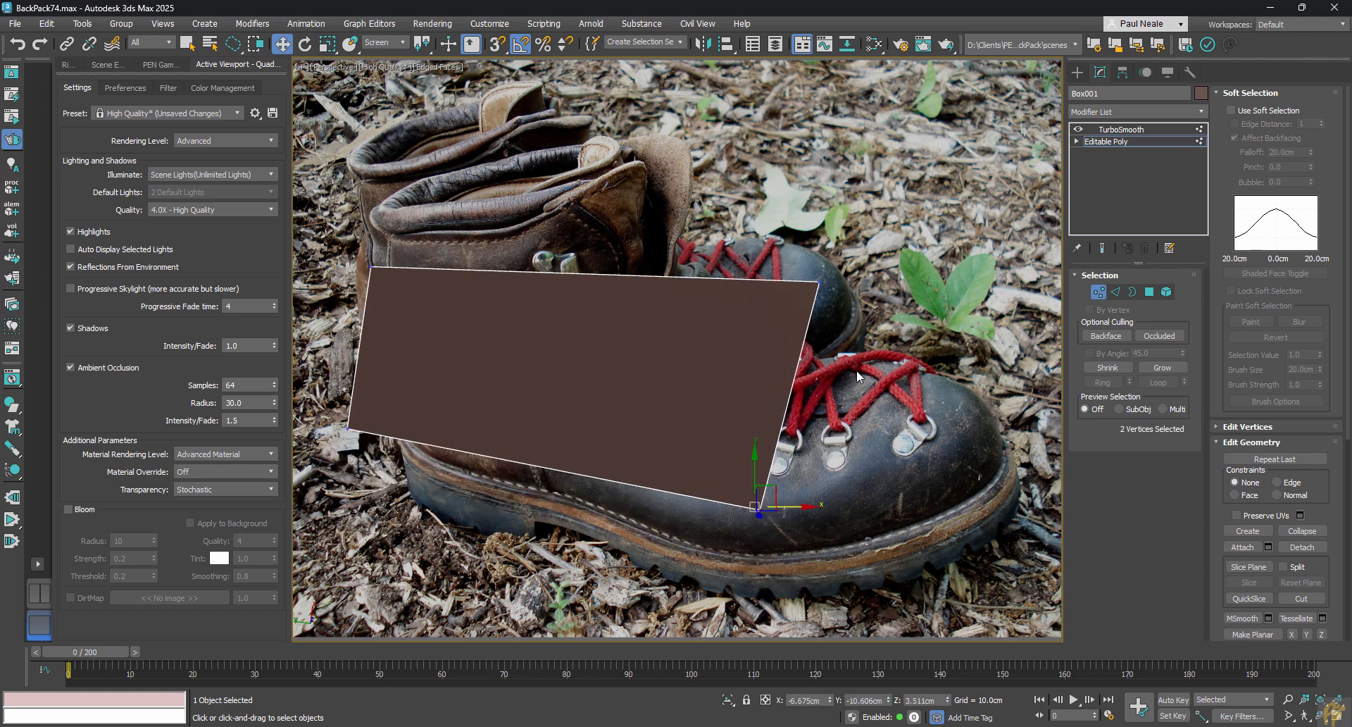
pyautogui.keyDown('alt'); pyautogui.moveTo(843, 486); pyautogui.dragTo(739, 392, button='middle'); pyautogui.keyUp('alt')
pyautogui.hotkey('alt', '1')
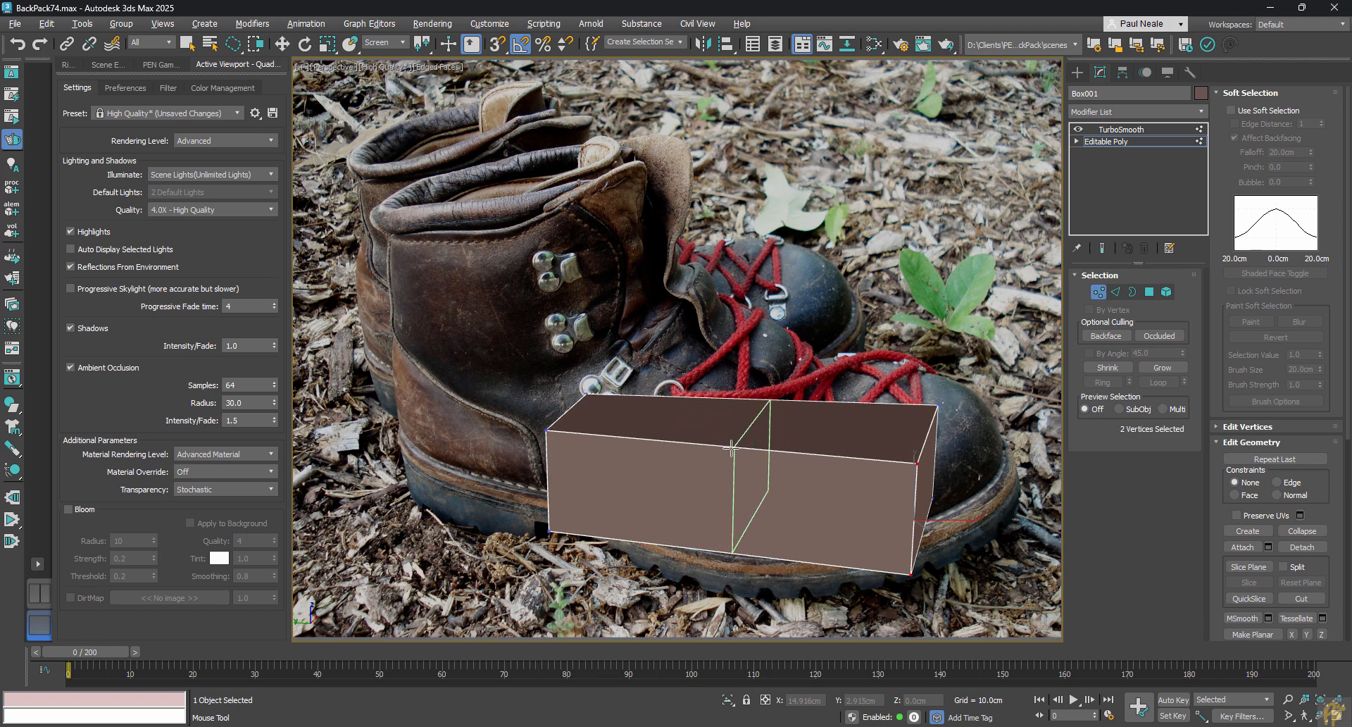
pyautogui.rightClick(731, 448)
pyautogui.moveTo(793, 329); pyautogui.dragTo(726, 359, button='middle')
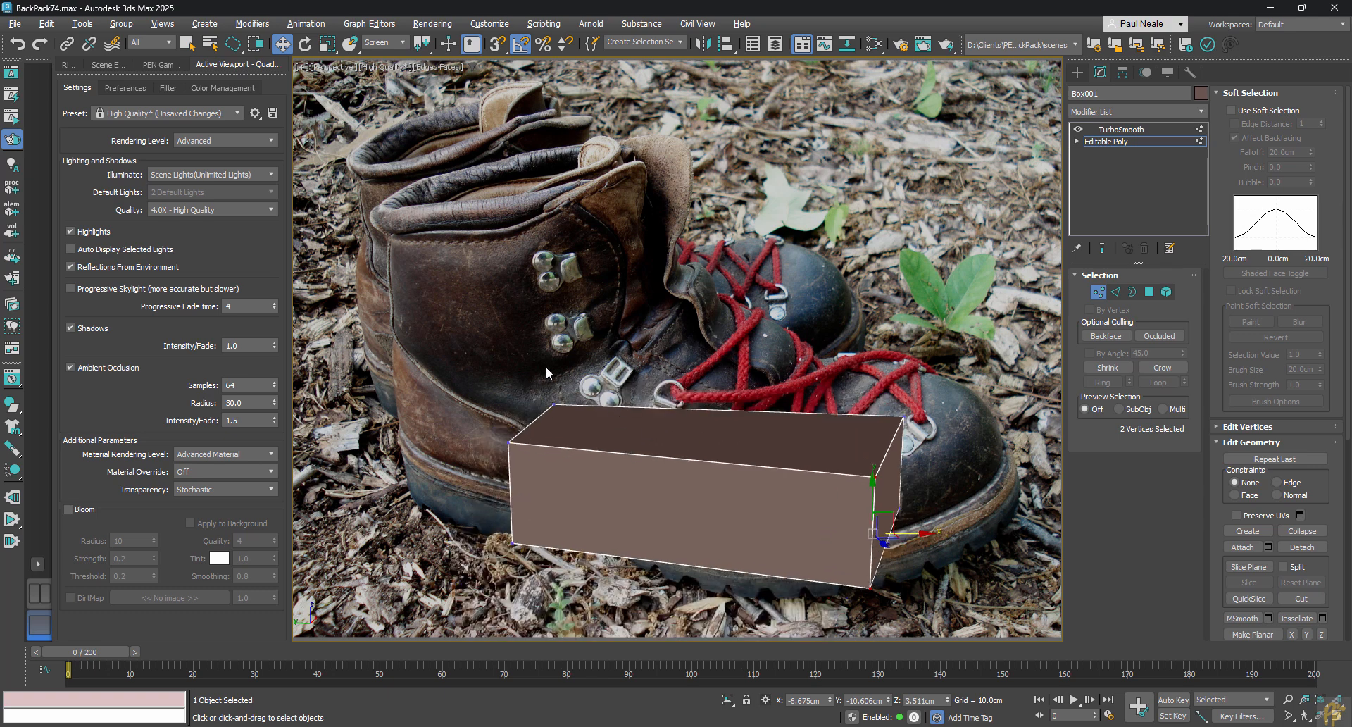
# Sketch the boot's block-out outline over the reference photo with the annotation pen and clear the drawing.
pyautogui.click(1337, 719)
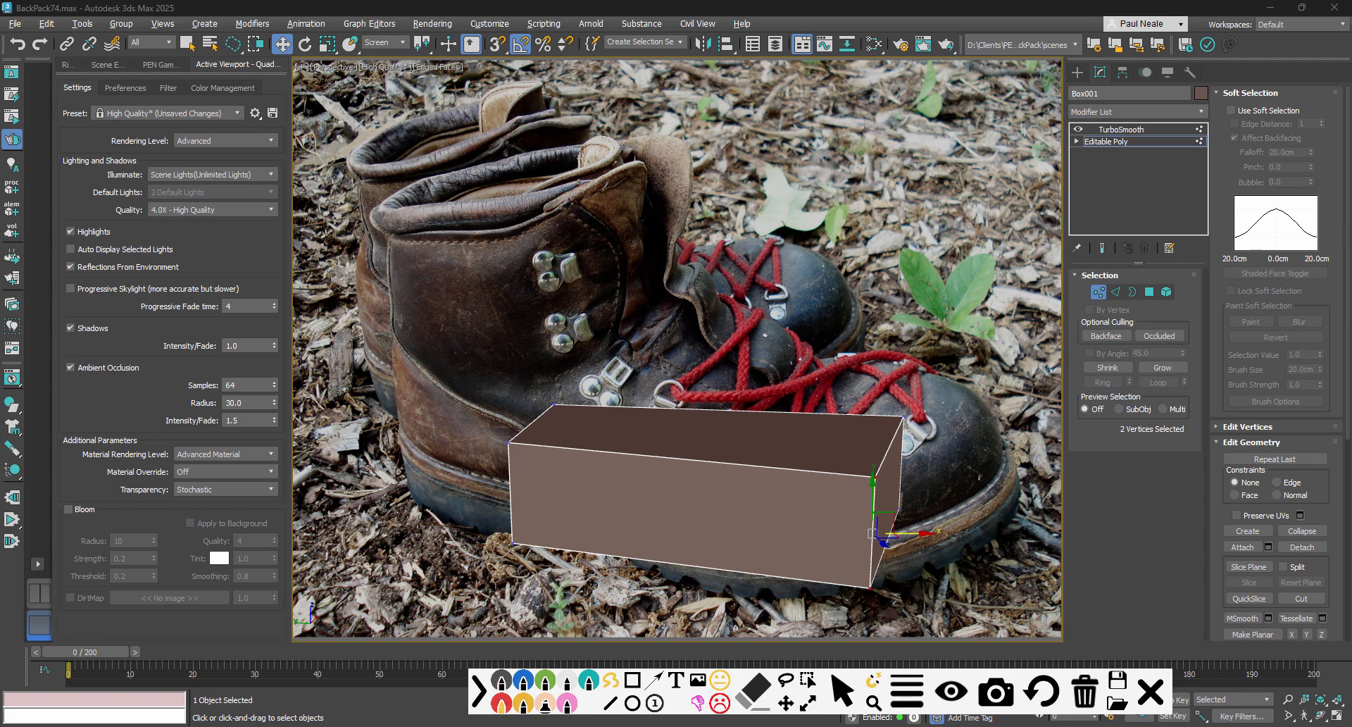
pyautogui.moveTo(392, 366)
pyautogui.mouseDown()
pyautogui.moveTo(693, 286)
pyautogui.moveTo(1011, 409)
pyautogui.moveTo(1002, 532)
pyautogui.moveTo(407, 506)
pyautogui.moveTo(407, 235)
pyautogui.mouseUp()
pyautogui.moveTo(693, 288); pyautogui.dragTo(663, 140)
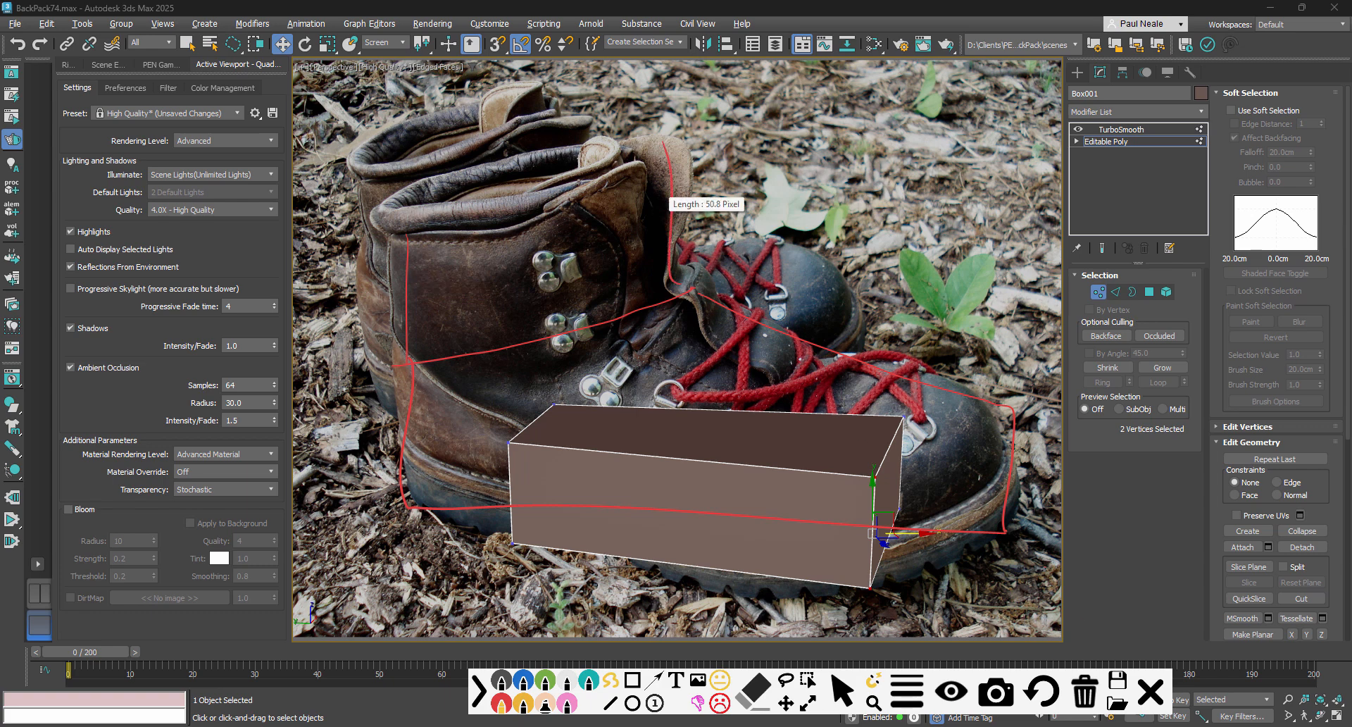
pyautogui.click(1085, 691)
pyautogui.click(1152, 694)
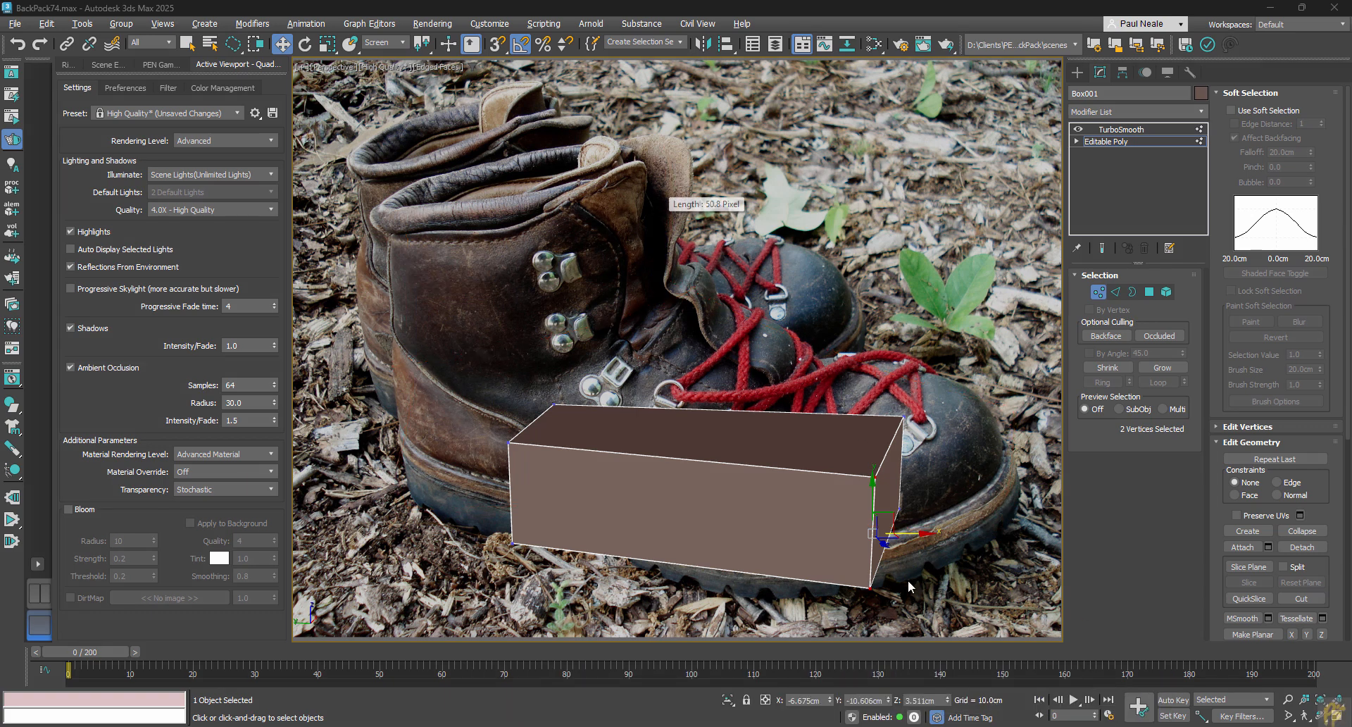
# Insert an edge loop across the box with SwiftLoop, roughly midway between heel and toe.
pyautogui.keyDown('alt'); pyautogui.moveTo(822, 438); pyautogui.dragTo(800, 462, button='middle'); pyautogui.keyUp('alt')
pyautogui.hotkey('alt', '1')
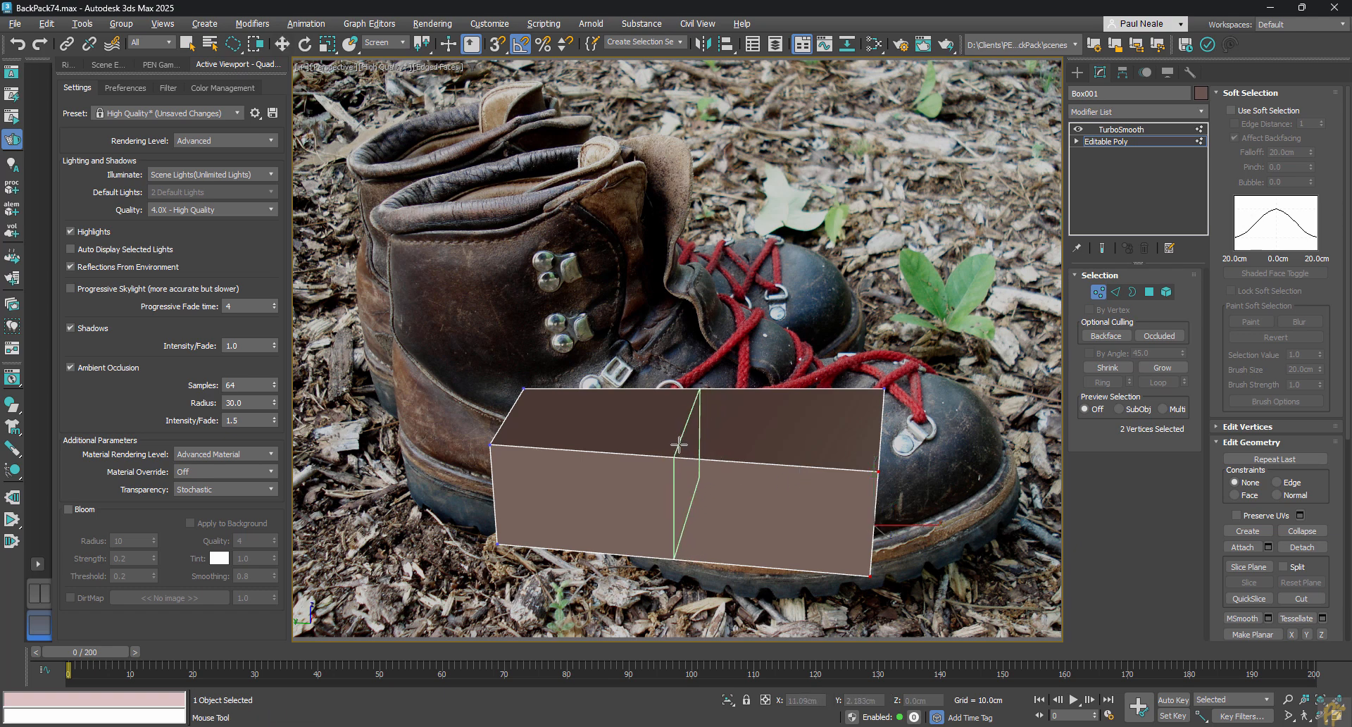
pyautogui.click(679, 444)
pyautogui.press('w')
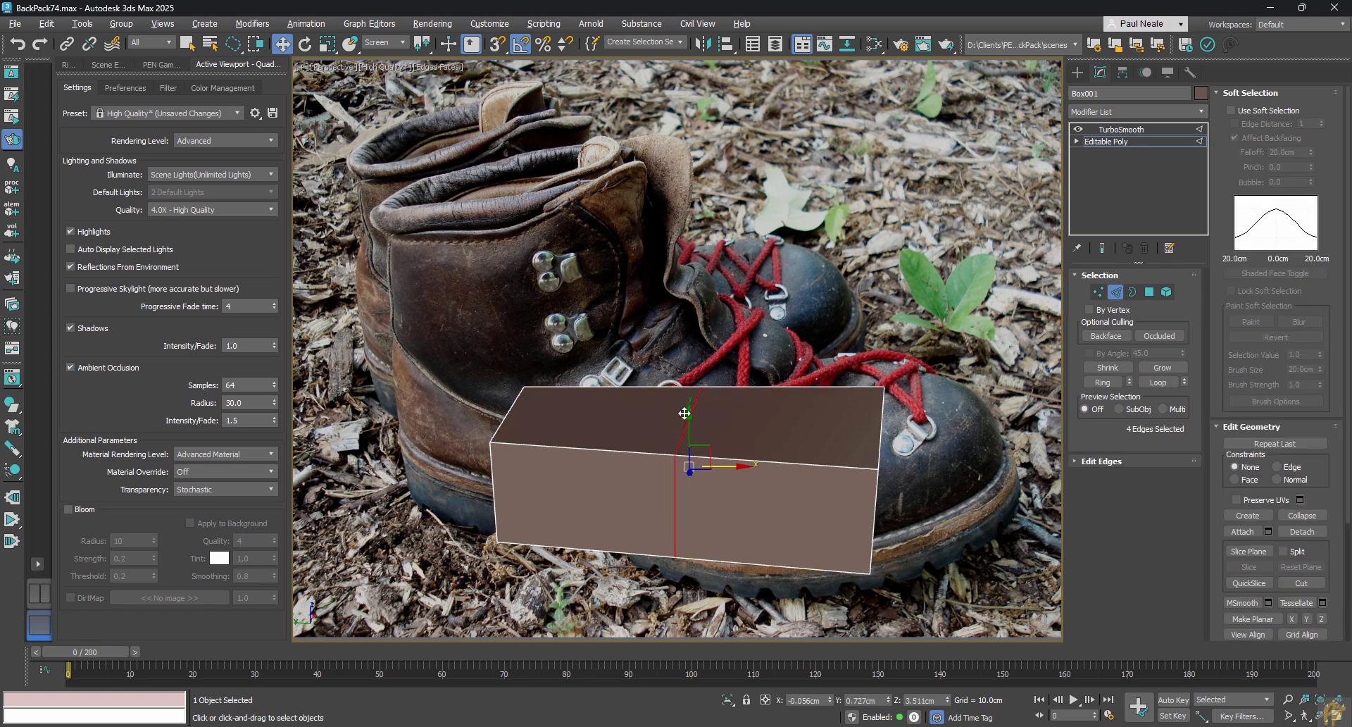
# Raise the new loop's top edge to about Z 9.05 cm in View coordinates and slightly lower the toe's top edge.
pyautogui.click(686, 423)
pyautogui.keyDown('alt'); pyautogui.moveTo(685, 423); pyautogui.dragTo(692, 384, button='middle'); pyautogui.keyUp('alt')
pyautogui.keyDown('alt'); pyautogui.rightClick(723, 406); pyautogui.keyUp('alt')
pyautogui.click(762, 350)
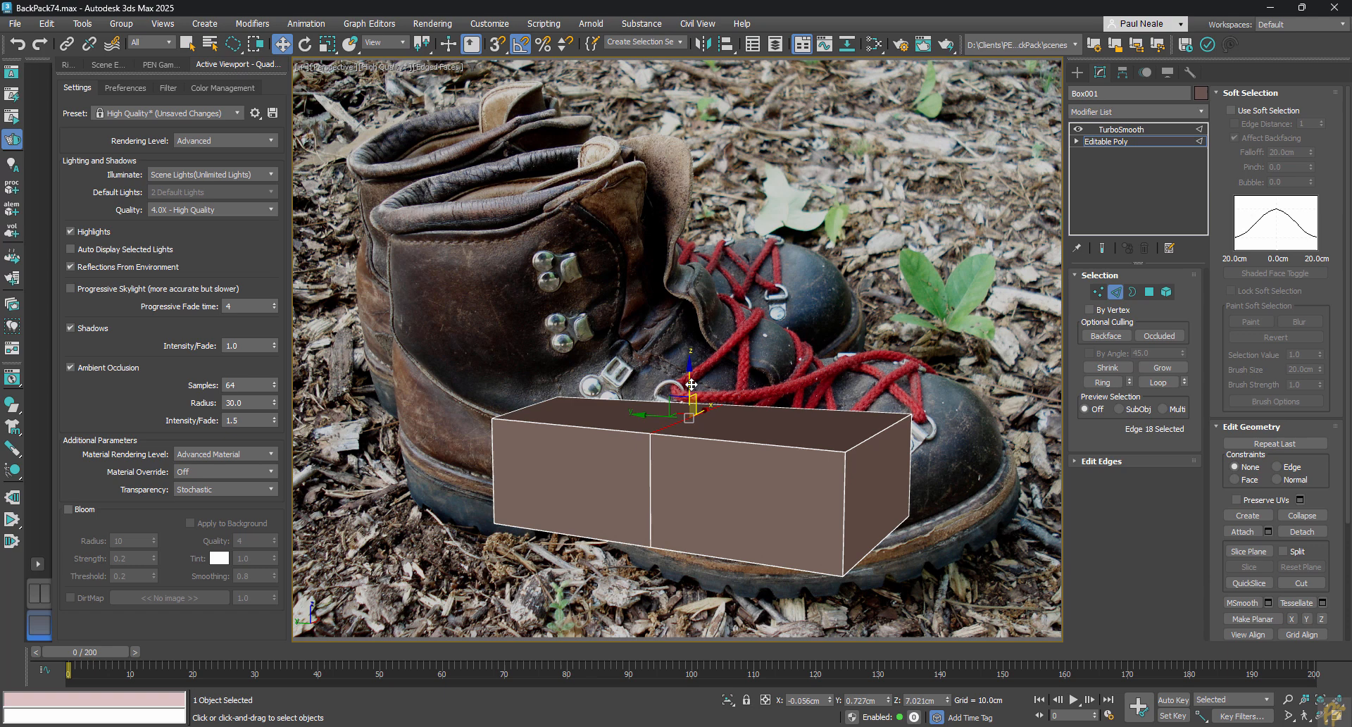
pyautogui.keyDown('alt'); pyautogui.rightClick(720, 406); pyautogui.keyUp('alt')
pyautogui.click(776, 290)
pyautogui.moveTo(689, 382); pyautogui.dragTo(693, 350)
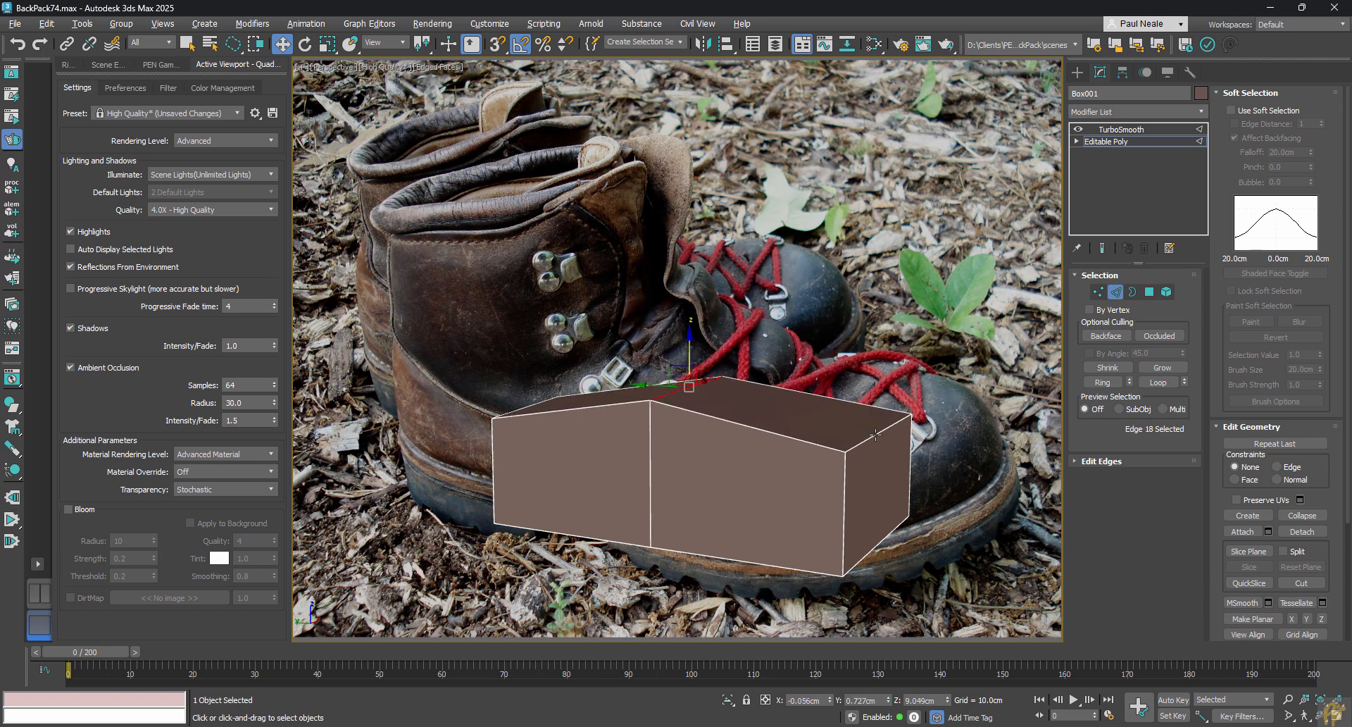
pyautogui.moveTo(876, 435); pyautogui.dragTo(876, 449)
pyautogui.keyDown('alt'); pyautogui.moveTo(806, 422); pyautogui.dragTo(696, 381, button='middle'); pyautogui.keyUp('alt')
# Move the two mid-side vertices outward to about X -6.5 cm and the two inner toe-corner vertices inward to about X 5.2 cm.
pyautogui.press('1')
pyautogui.moveTo(696, 401); pyautogui.dragTo(603, 432)
pyautogui.keyDown('alt'); pyautogui.moveTo(655, 415); pyautogui.dragTo(681, 385, button='middle'); pyautogui.keyUp('alt')
pyautogui.moveTo(669, 380); pyautogui.dragTo(666, 397)
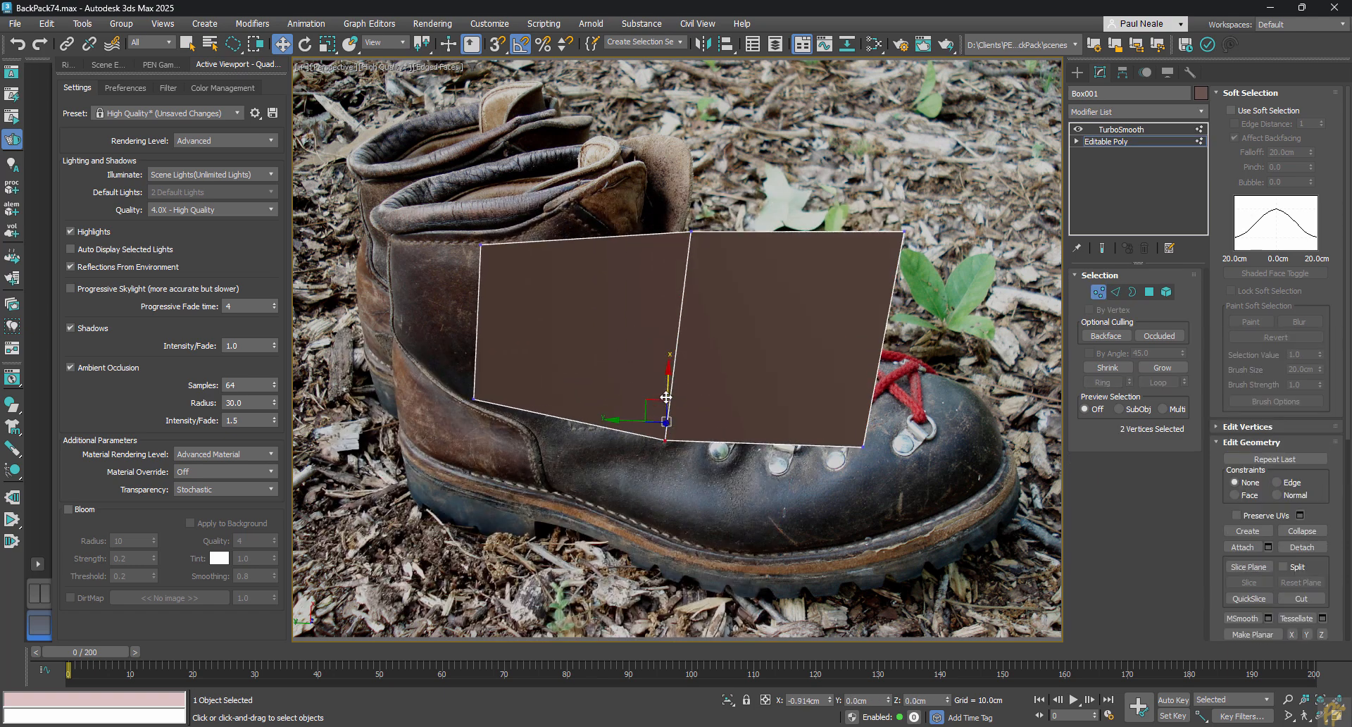
pyautogui.moveTo(720, 279); pyautogui.dragTo(710, 386, button='middle')
pyautogui.moveTo(710, 386)
pyautogui.keyDown('alt'); pyautogui.mouseDown(button='middle')
pyautogui.moveTo(693, 342)
pyautogui.moveTo(716, 368)
pyautogui.mouseUp(button='middle'); pyautogui.keyUp('alt')
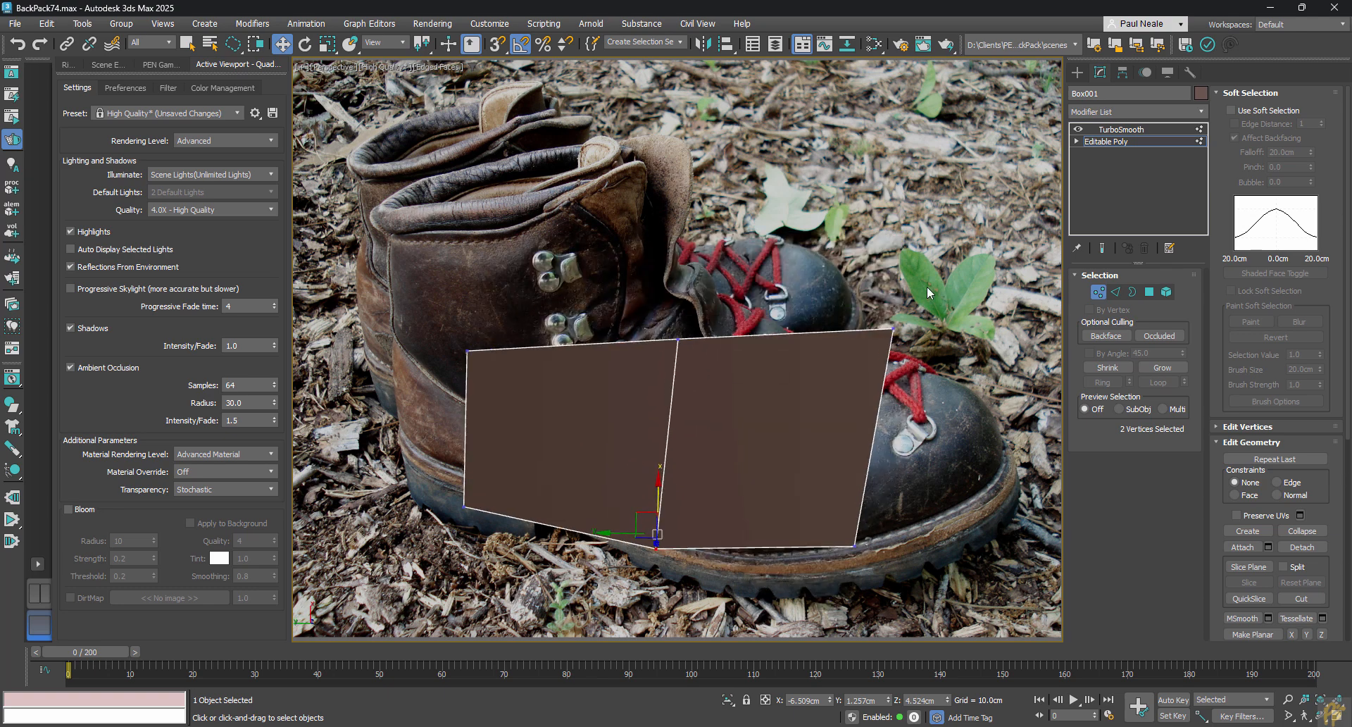
pyautogui.moveTo(874, 305)
pyautogui.mouseDown()
pyautogui.moveTo(918, 346)
pyautogui.moveTo(882, 296)
pyautogui.moveTo(882, 308)
pyautogui.mouseUp()
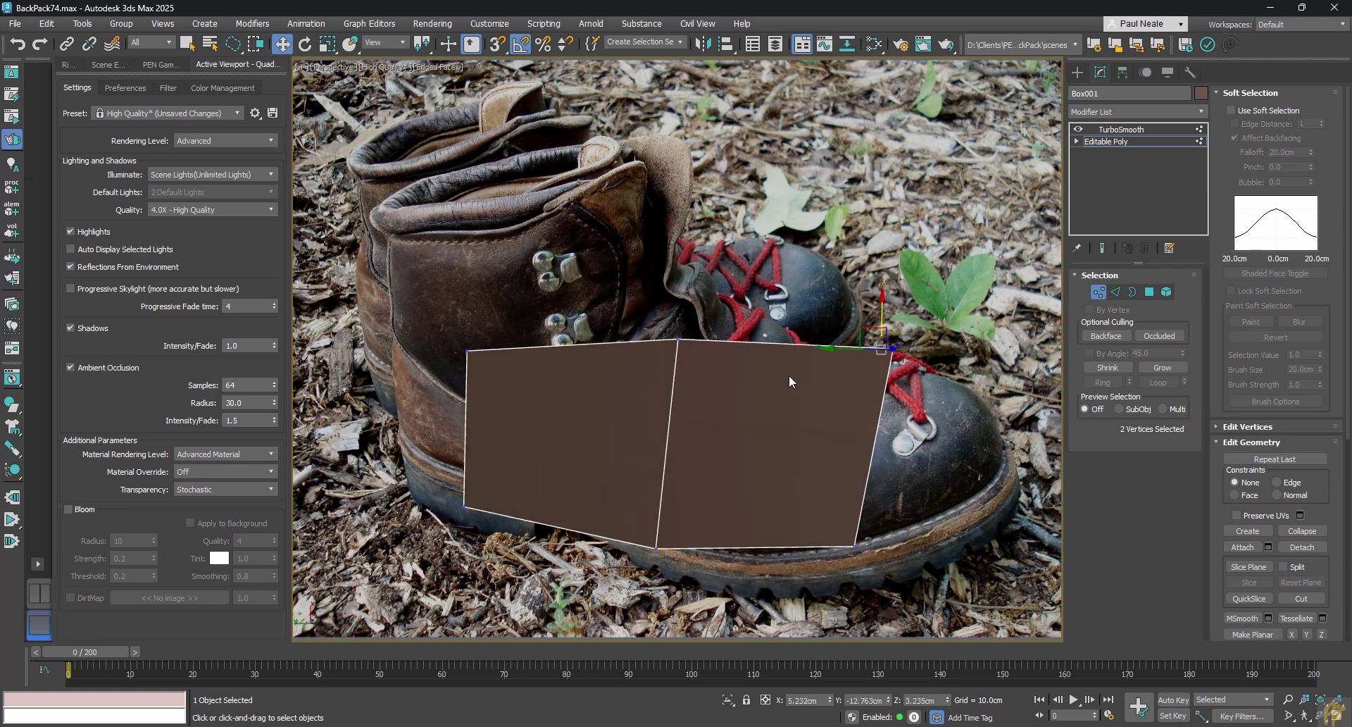
# Extrude the heel half's top polygon upward to about Z 15 cm to form the ankle block.
pyautogui.keyDown('alt'); pyautogui.moveTo(683, 374); pyautogui.dragTo(750, 403, button='middle'); pyautogui.keyUp('alt')
pyautogui.press('4')
pyautogui.click(660, 400)
pyautogui.keyDown('alt'); pyautogui.moveTo(668, 401); pyautogui.dragTo(670, 367, button='middle'); pyautogui.keyUp('alt')
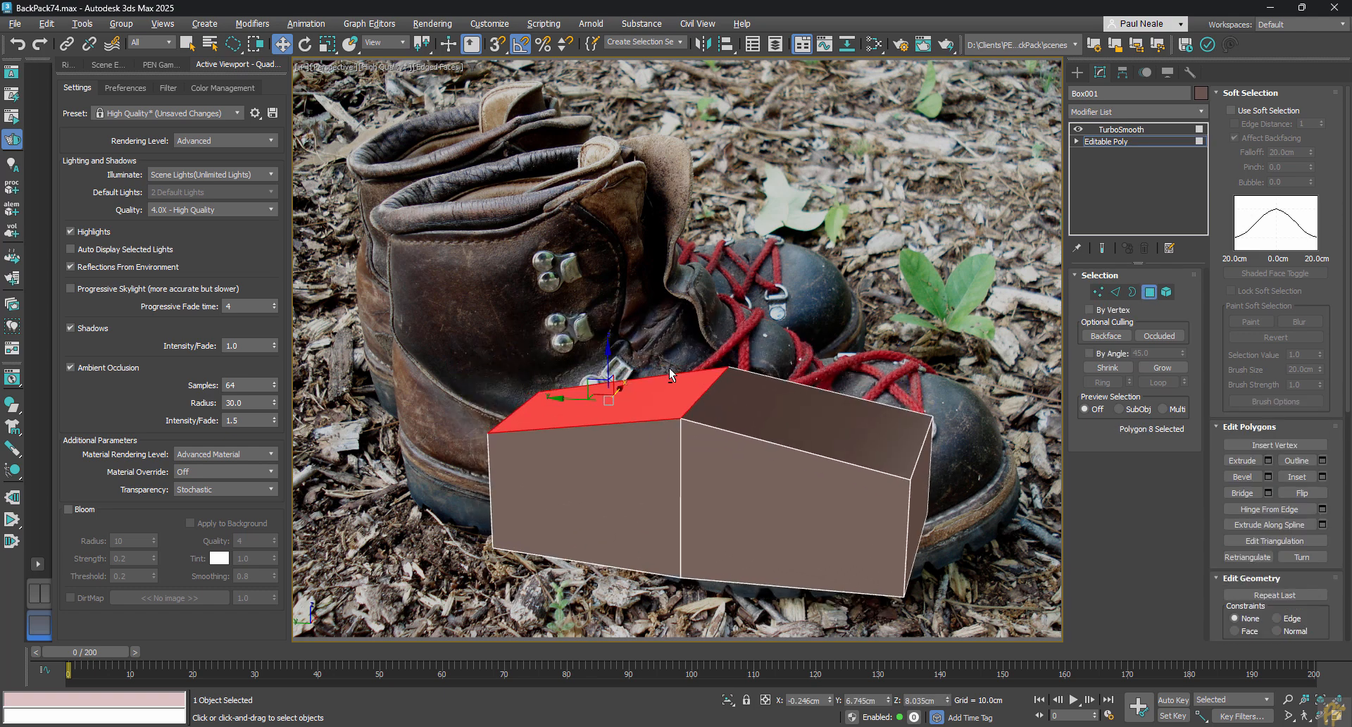
pyautogui.moveTo(606, 365); pyautogui.dragTo(613, 250)
# Adjust the front vertical edges of the ankle block sideways, bringing the inner one to about X 4.35 cm.
pyautogui.keyDown('alt'); pyautogui.moveTo(725, 402); pyautogui.dragTo(539, 437, button='middle'); pyautogui.keyUp('alt')
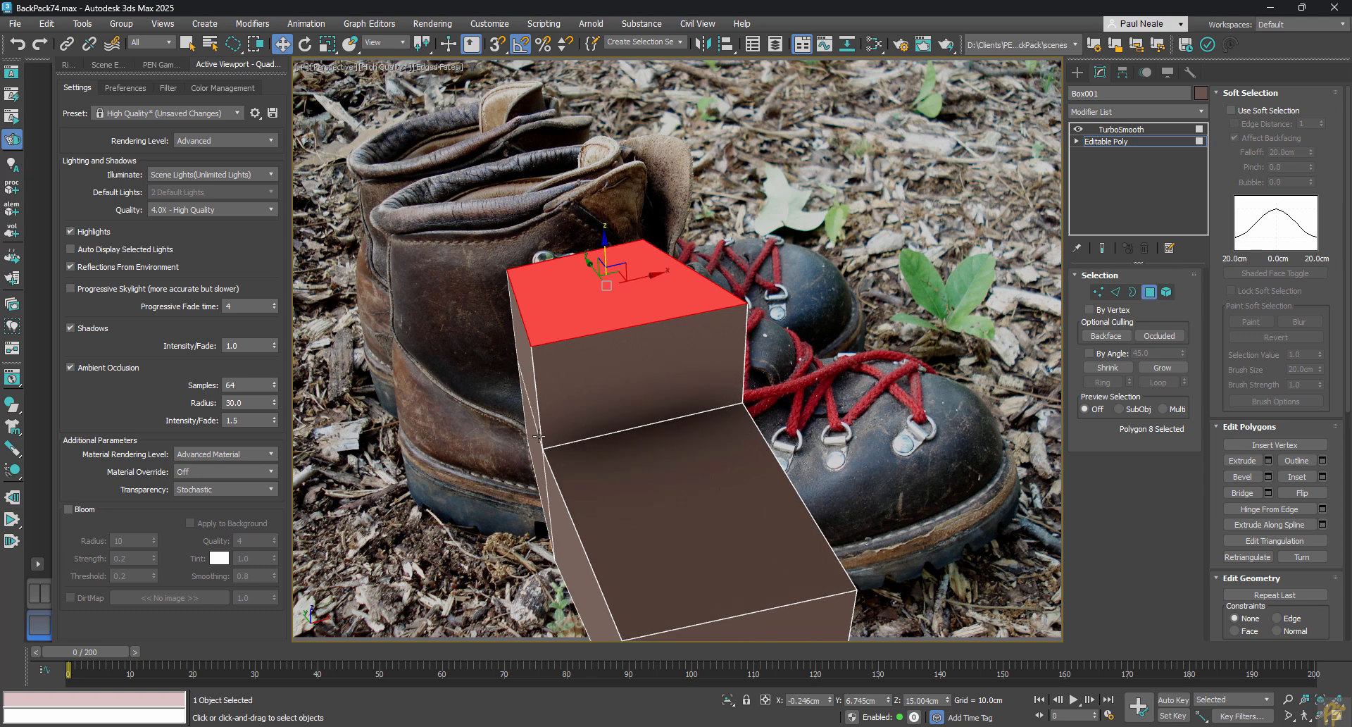
pyautogui.press('2')
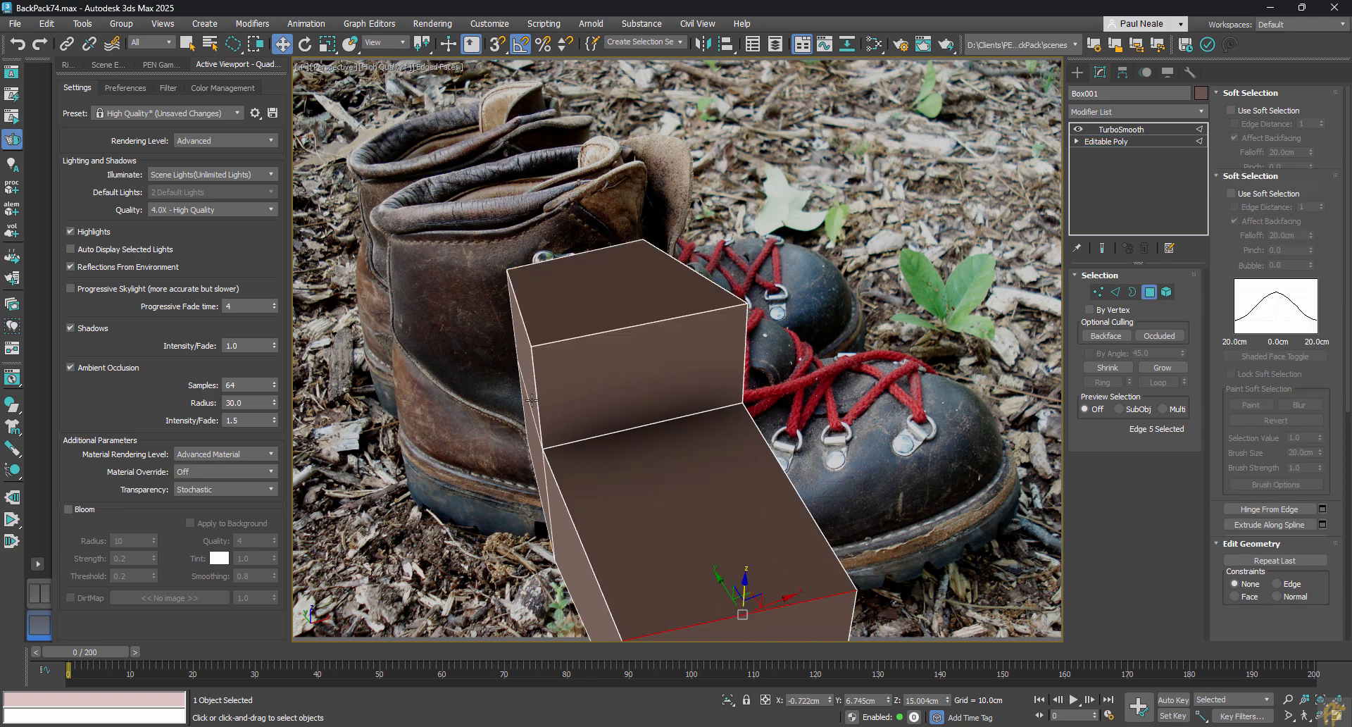
pyautogui.click(541, 398)
pyautogui.keyDown('alt'); pyautogui.moveTo(575, 392); pyautogui.dragTo(701, 399, button='middle'); pyautogui.keyUp('alt')
pyautogui.click(754, 378)
pyautogui.moveTo(774, 372); pyautogui.dragTo(758, 376)
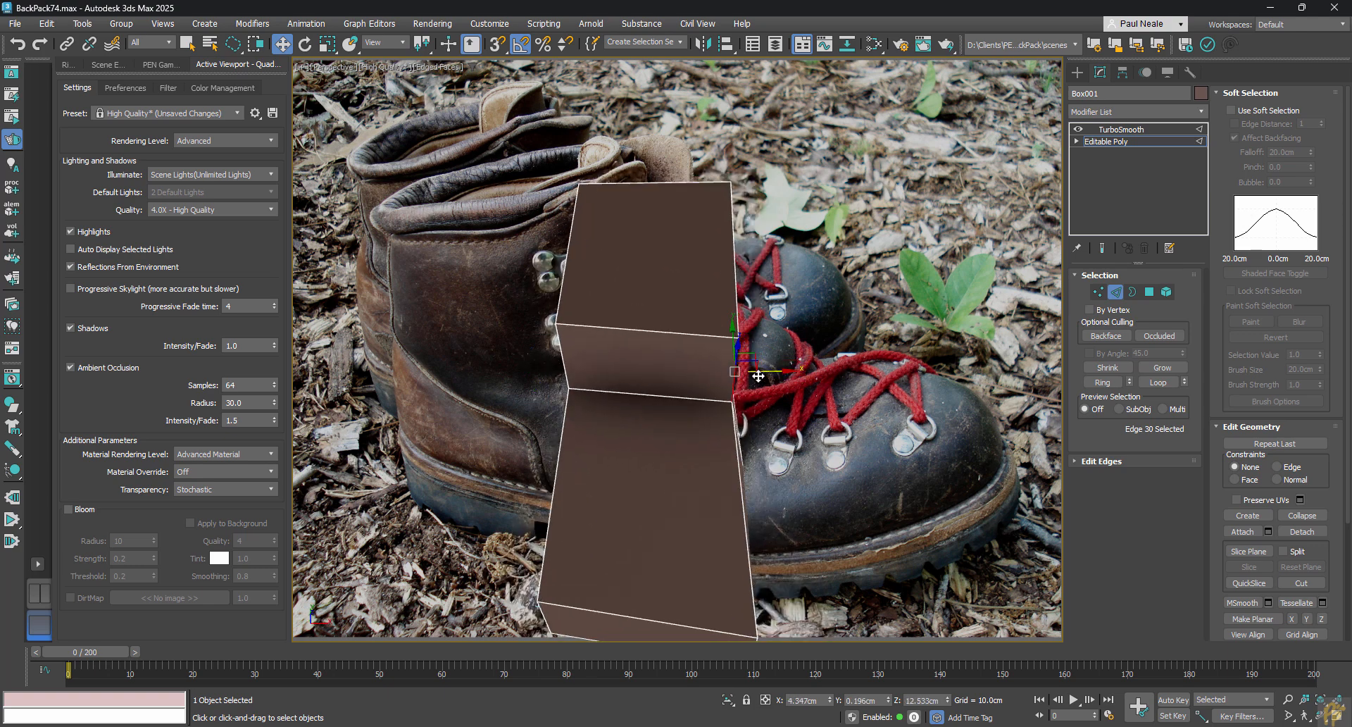
# Show the TurboSmoothed end result while editing the base mesh and select all of the boot's polygons.
pyautogui.keyDown('alt'); pyautogui.moveTo(759, 375); pyautogui.dragTo(863, 383, button='middle'); pyautogui.keyUp('alt')
pyautogui.hotkey('ctrl', 'e')
pyautogui.keyDown('alt'); pyautogui.moveTo(736, 419); pyautogui.dragTo(686, 329, button='middle'); pyautogui.keyUp('alt')
pyautogui.keyDown('alt'); pyautogui.moveTo(720, 375); pyautogui.dragTo(662, 468, button='middle'); pyautogui.keyUp('alt')
pyautogui.scroll(2, 649, 448)
pyautogui.press('4')
pyautogui.hotkey('ctrl', 'a')
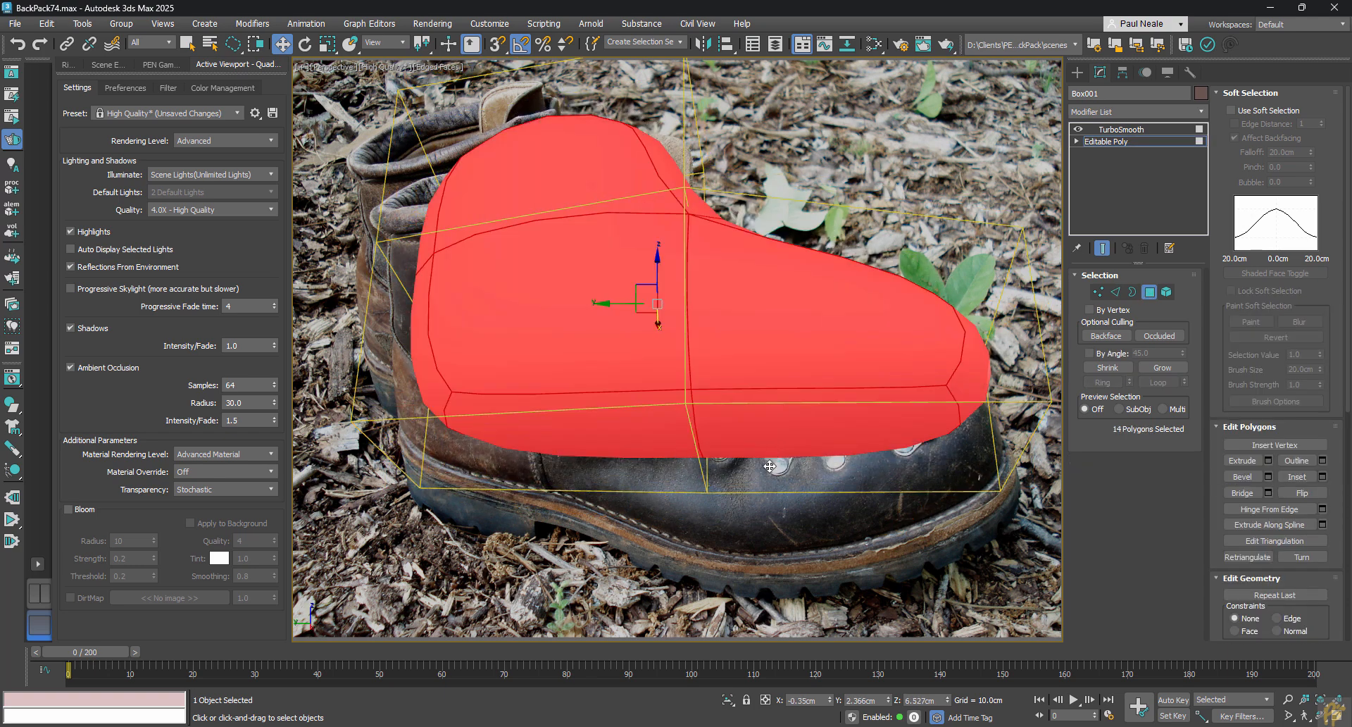
# Select only the two bottom polygons of the boot and raise them about 2 cm.
pyautogui.click(769, 467)
pyautogui.click(649, 441)
pyautogui.keyDown('ctrl'); pyautogui.click(773, 444); pyautogui.keyUp('ctrl')
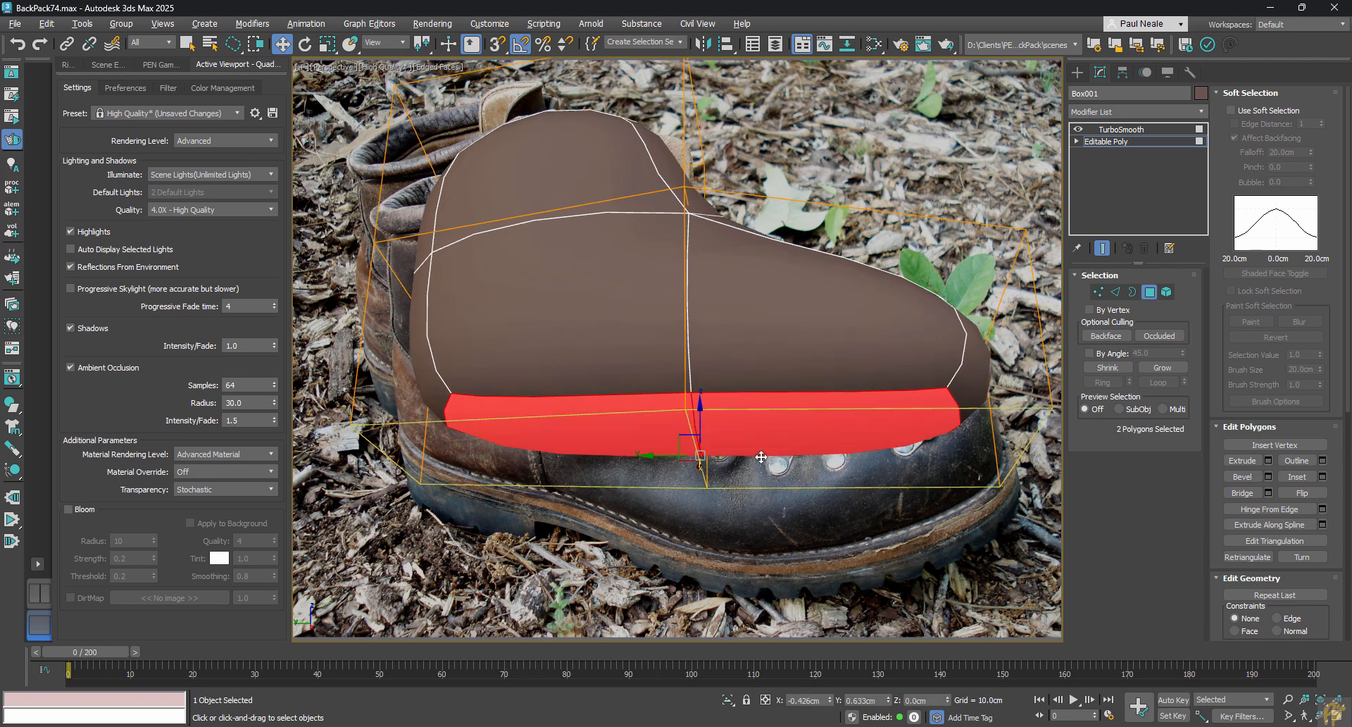
pyautogui.keyDown('alt'); pyautogui.moveTo(761, 457); pyautogui.dragTo(597, 510, button='middle'); pyautogui.keyUp('alt')
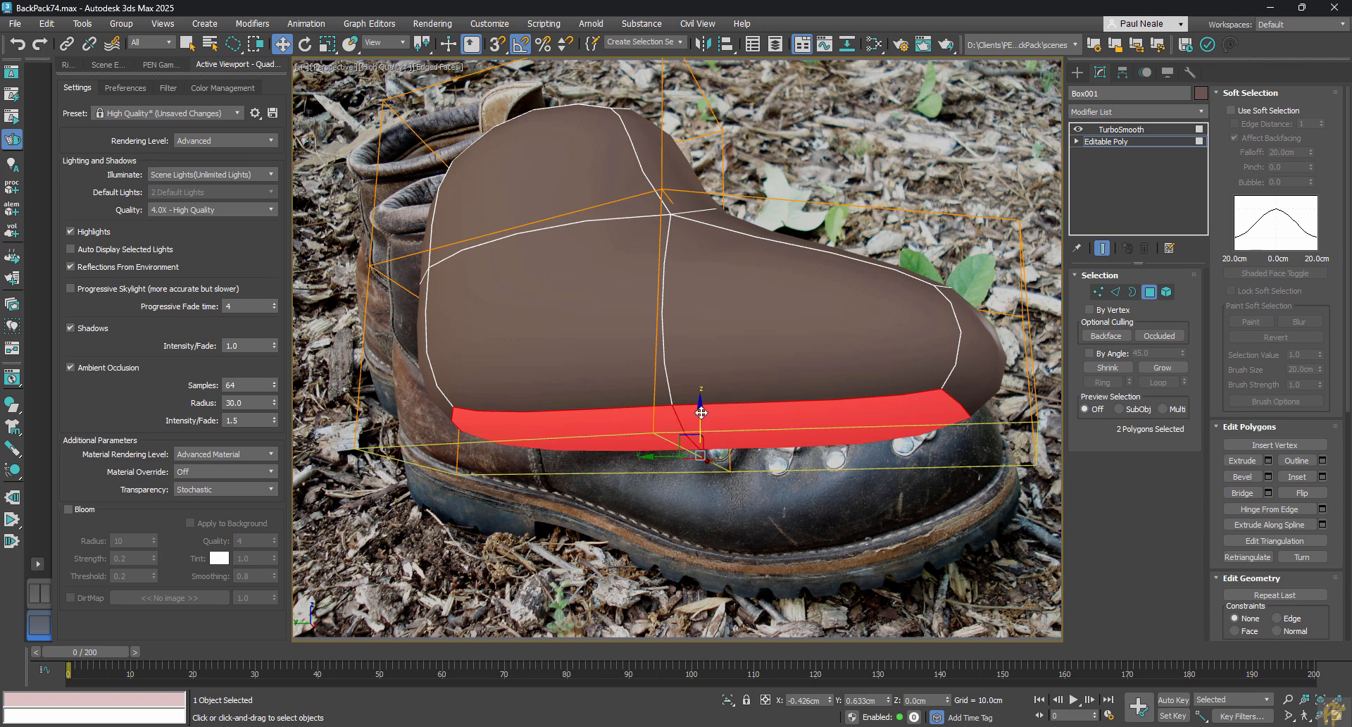
pyautogui.moveTo(702, 413); pyautogui.dragTo(706, 368)
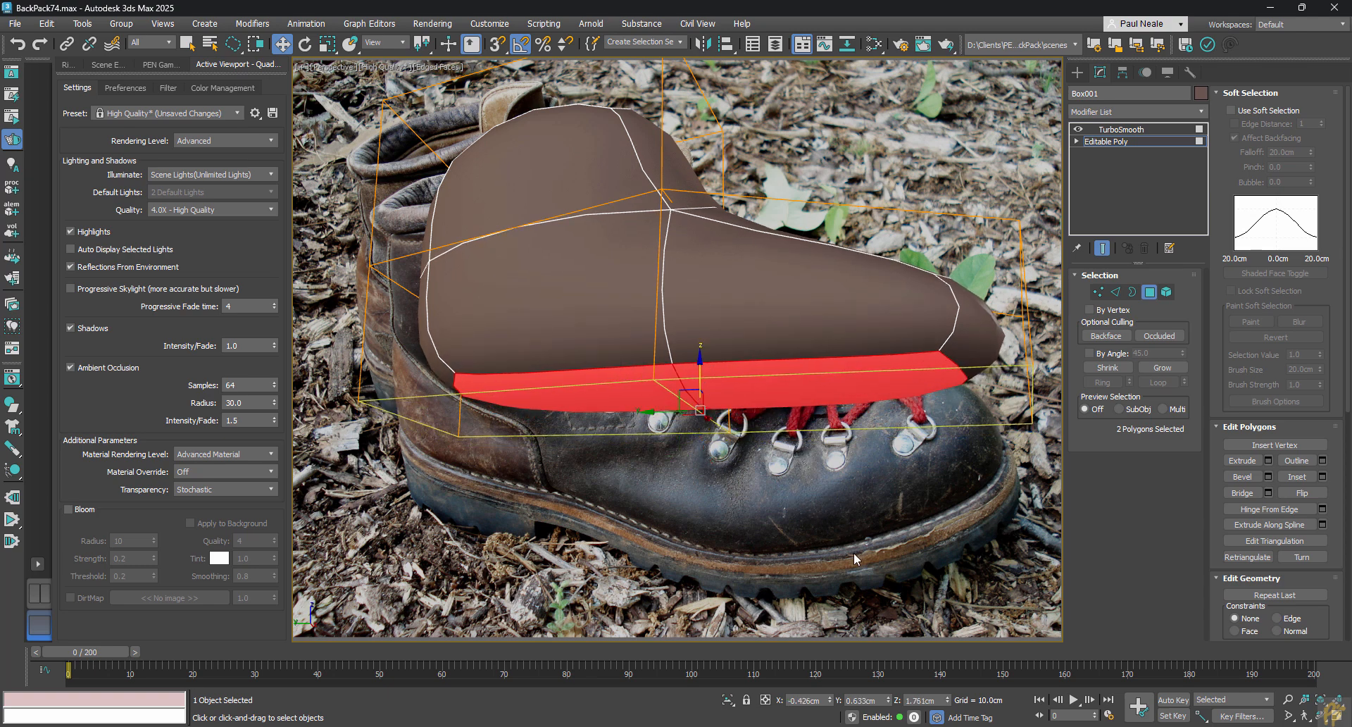
pyautogui.keyDown('alt'); pyautogui.moveTo(853, 552); pyautogui.dragTo(761, 417, button='middle'); pyautogui.keyUp('alt')
pyautogui.moveTo(703, 379); pyautogui.dragTo(703, 371)
# Select the crosswise edge at mid-foot on the underside and scale it down uniformly to narrow the sole.
pyautogui.moveTo(701, 403); pyautogui.dragTo(645, 425, button='middle')
pyautogui.click(645, 425)
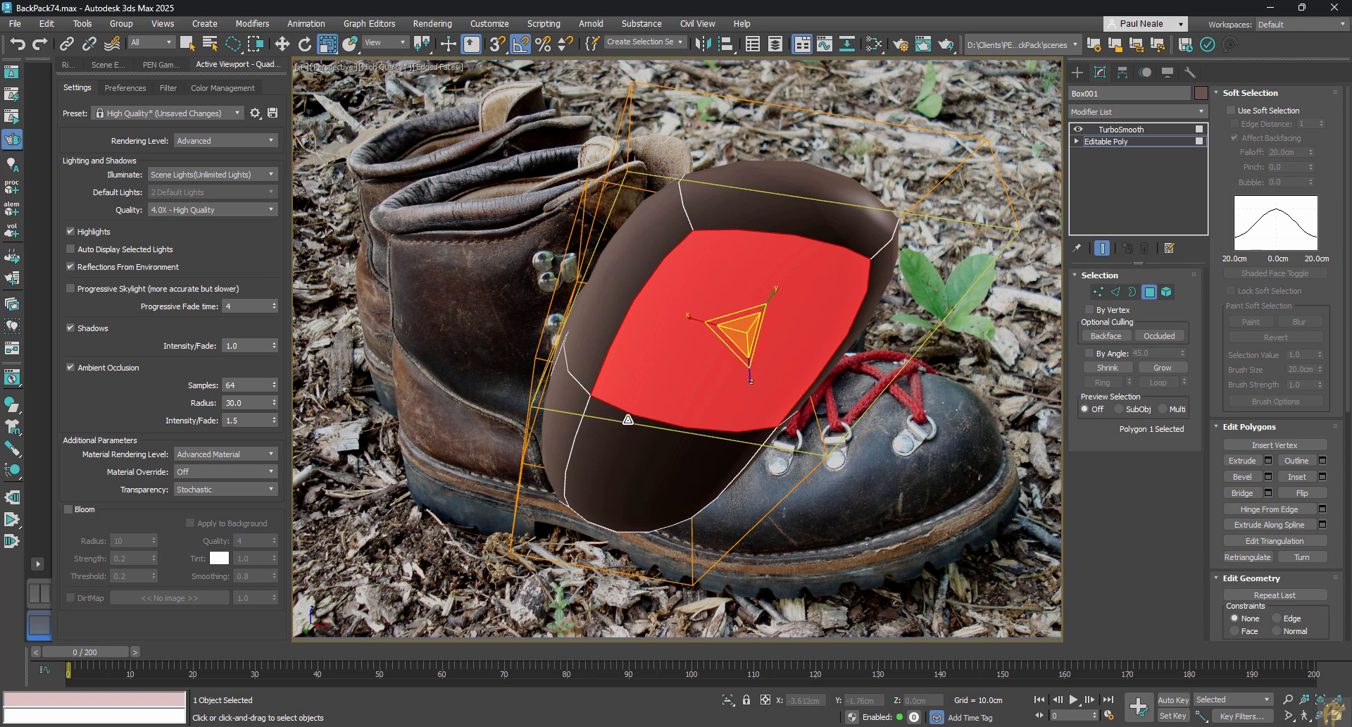
pyautogui.press('2')
pyautogui.click(617, 415)
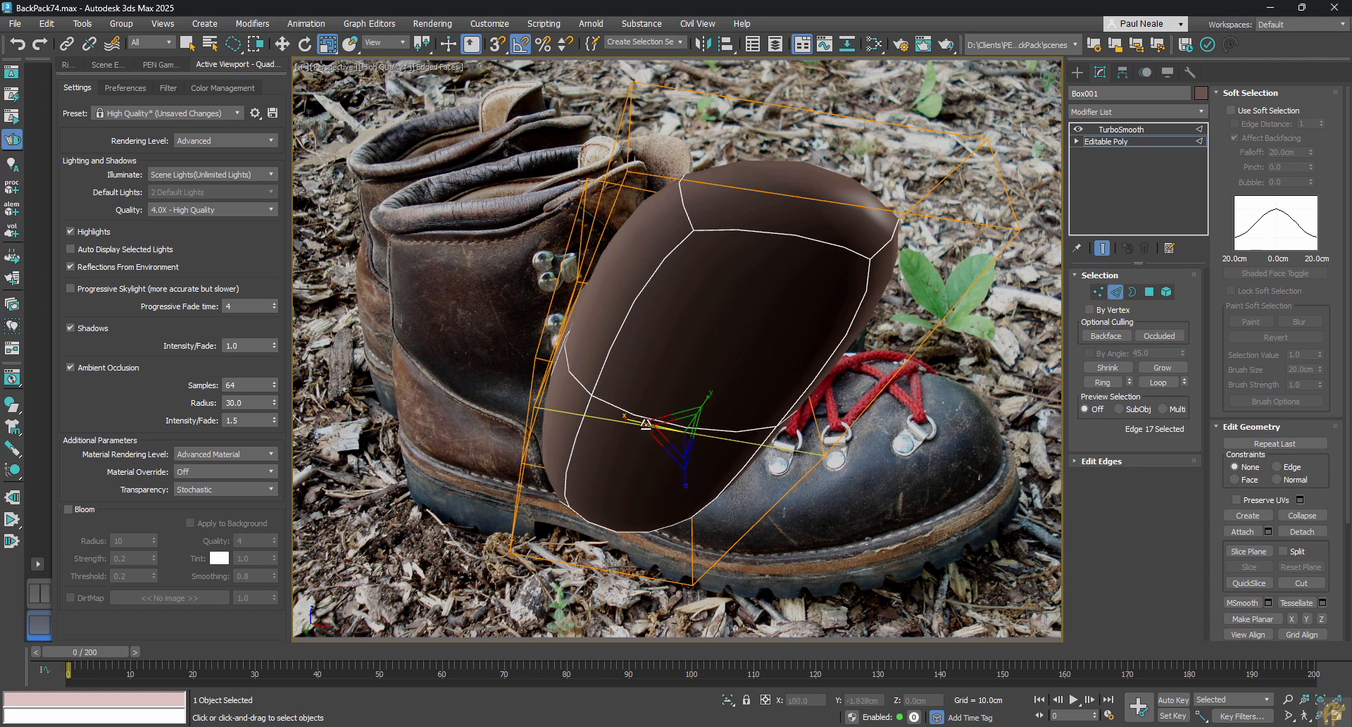
pyautogui.moveTo(615, 416); pyautogui.dragTo(648, 425)
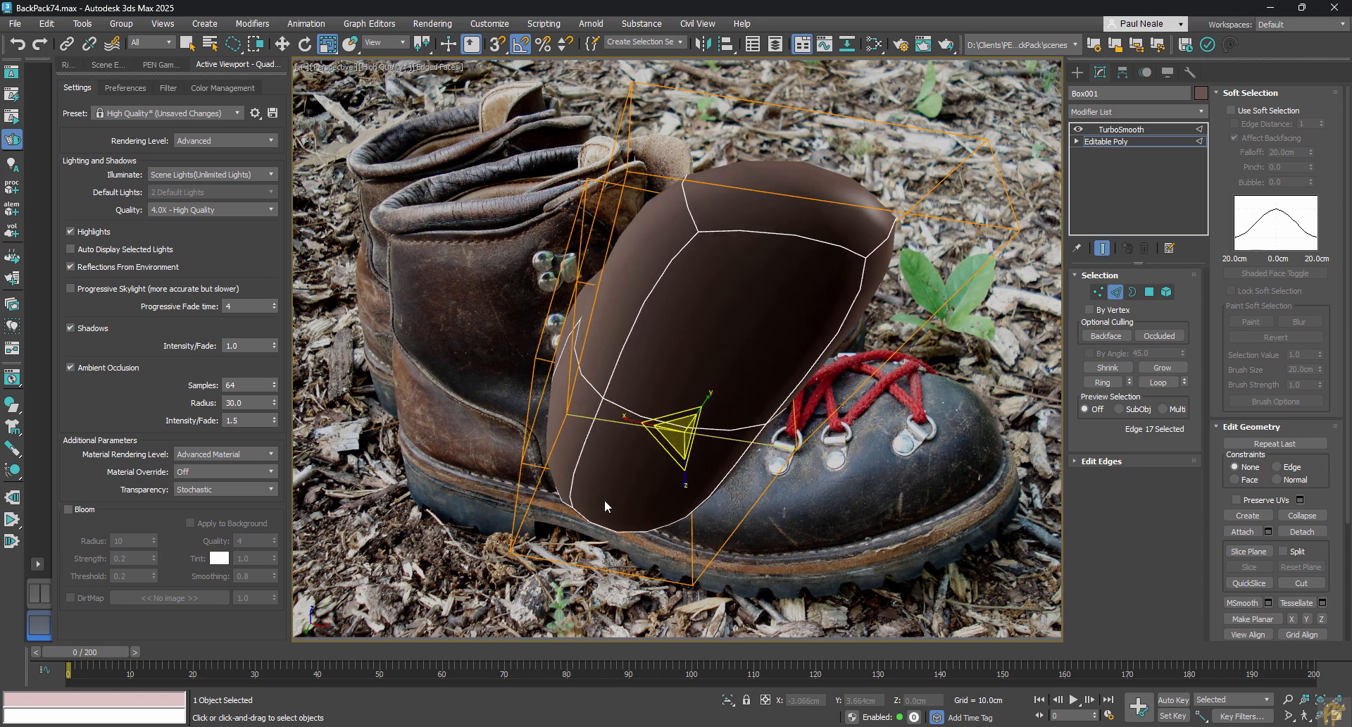
# Insert an edge loop across the front half of the boot, about midway between the instep and the toe.
pyautogui.keyDown('alt'); pyautogui.moveTo(667, 451); pyautogui.dragTo(684, 518, button='middle'); pyautogui.keyUp('alt')
pyautogui.scroll(-1, 767, 500)
pyautogui.keyDown('alt'); pyautogui.moveTo(683, 517); pyautogui.dragTo(770, 458, button='middle'); pyautogui.keyUp('alt')
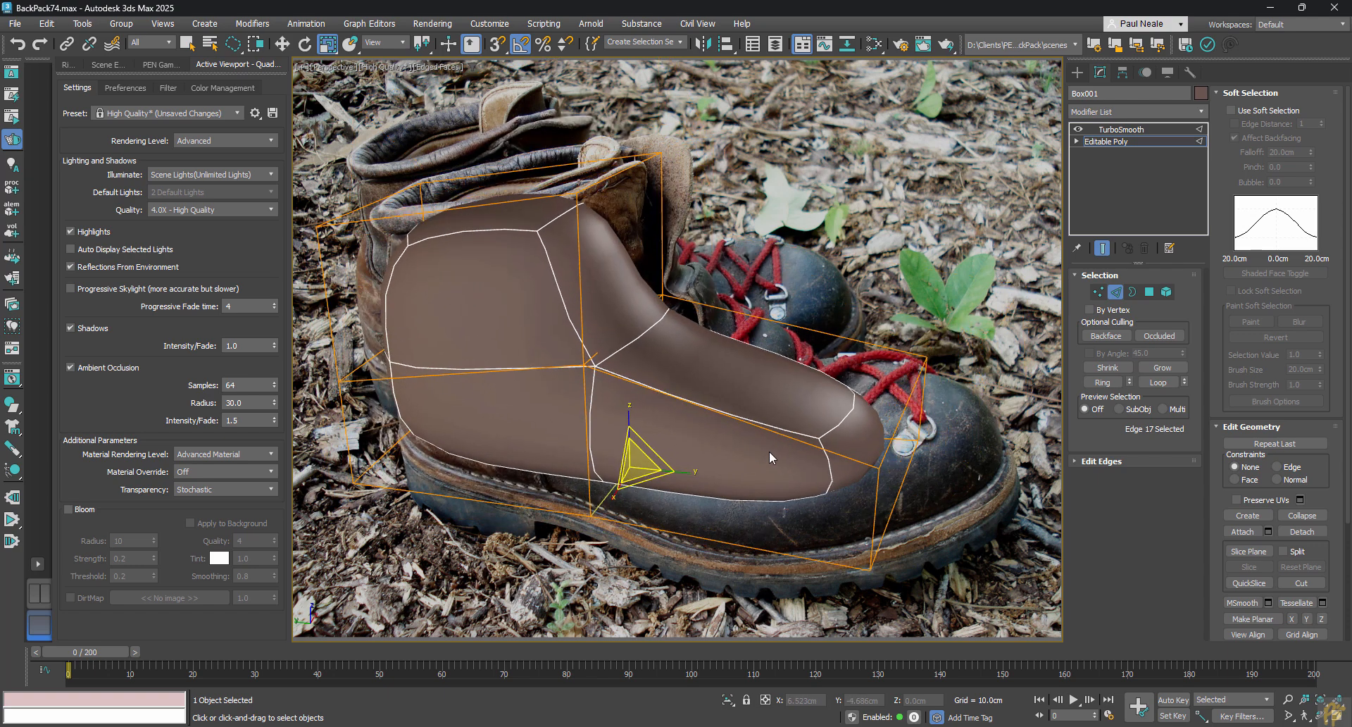
pyautogui.click(758, 416)
pyautogui.keyDown('alt'); pyautogui.moveTo(826, 446); pyautogui.dragTo(800, 467, button='middle'); pyautogui.keyUp('alt')
pyautogui.hotkey('ctrl', 'z')
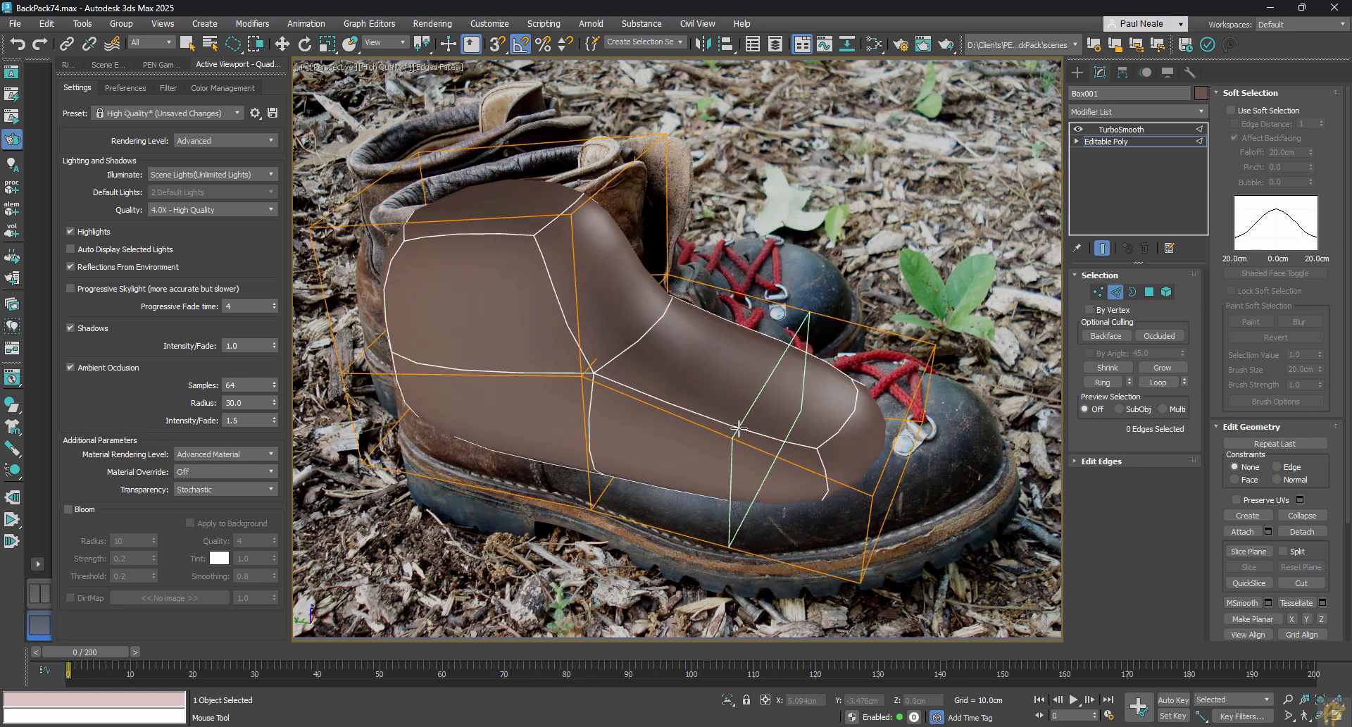
pyautogui.click(738, 429)
pyautogui.keyDown('alt'); pyautogui.moveTo(738, 428); pyautogui.dragTo(638, 481, button='middle'); pyautogui.keyUp('alt')
pyautogui.press('w')
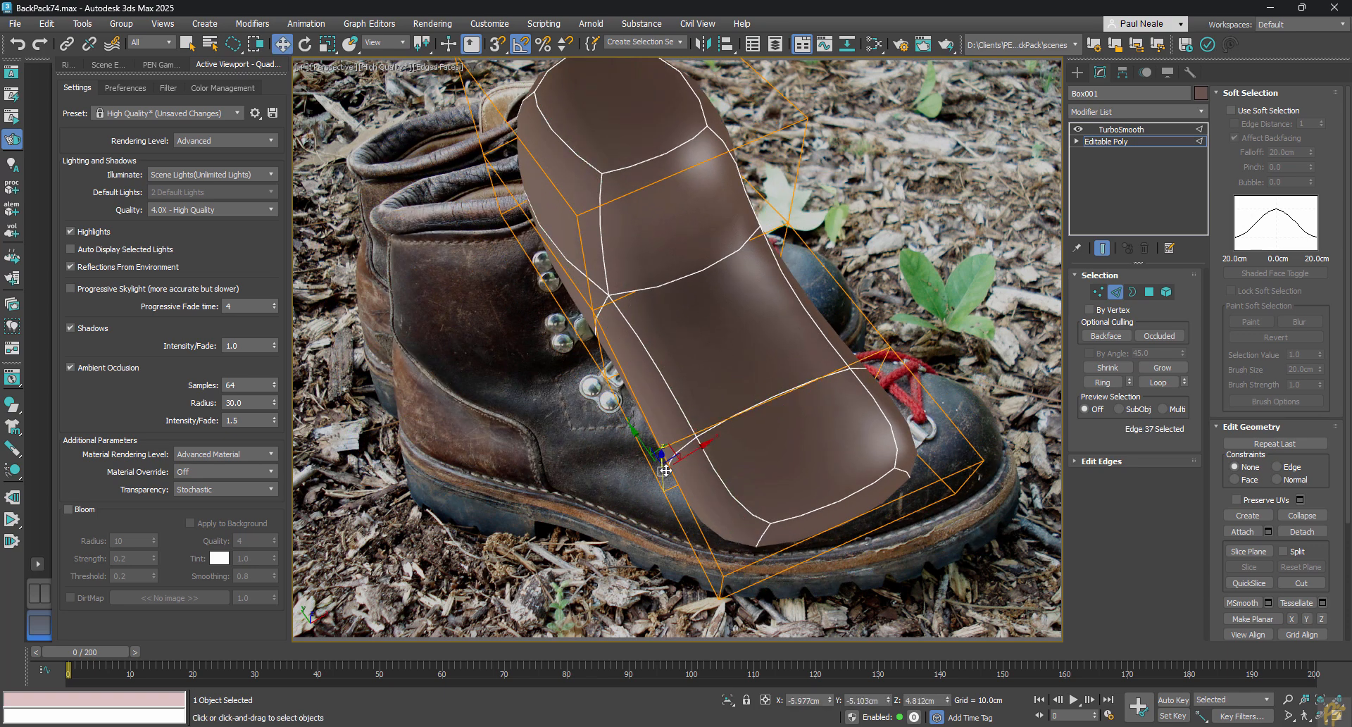
# Pull the new loop's outer side edge out to about X -7.6 cm and the inner toe-corner edge in to about X 4.6 cm.
pyautogui.moveTo(695, 451); pyautogui.dragTo(659, 471)
pyautogui.keyDown('alt'); pyautogui.moveTo(662, 469); pyautogui.dragTo(821, 445, button='middle'); pyautogui.keyUp('alt')
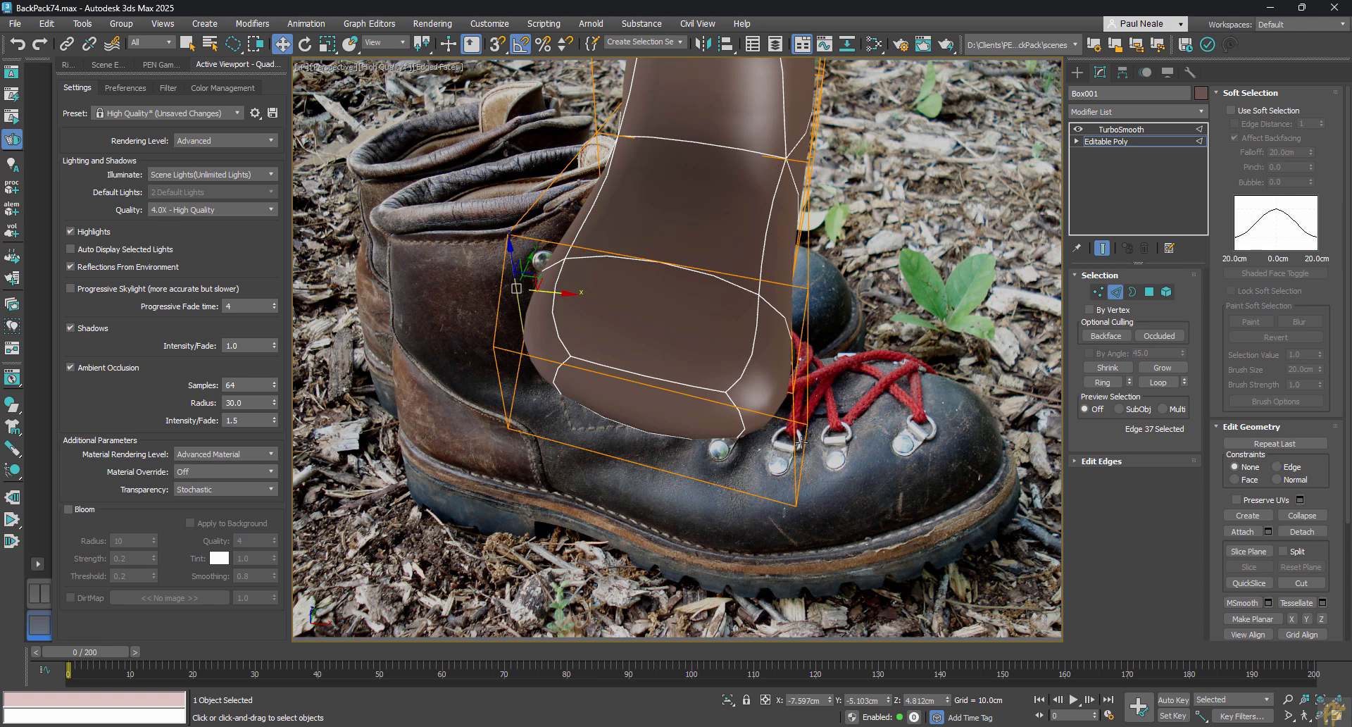
pyautogui.moveTo(800, 440); pyautogui.dragTo(786, 440)
pyautogui.moveTo(729, 446); pyautogui.dragTo(744, 503, button='middle')
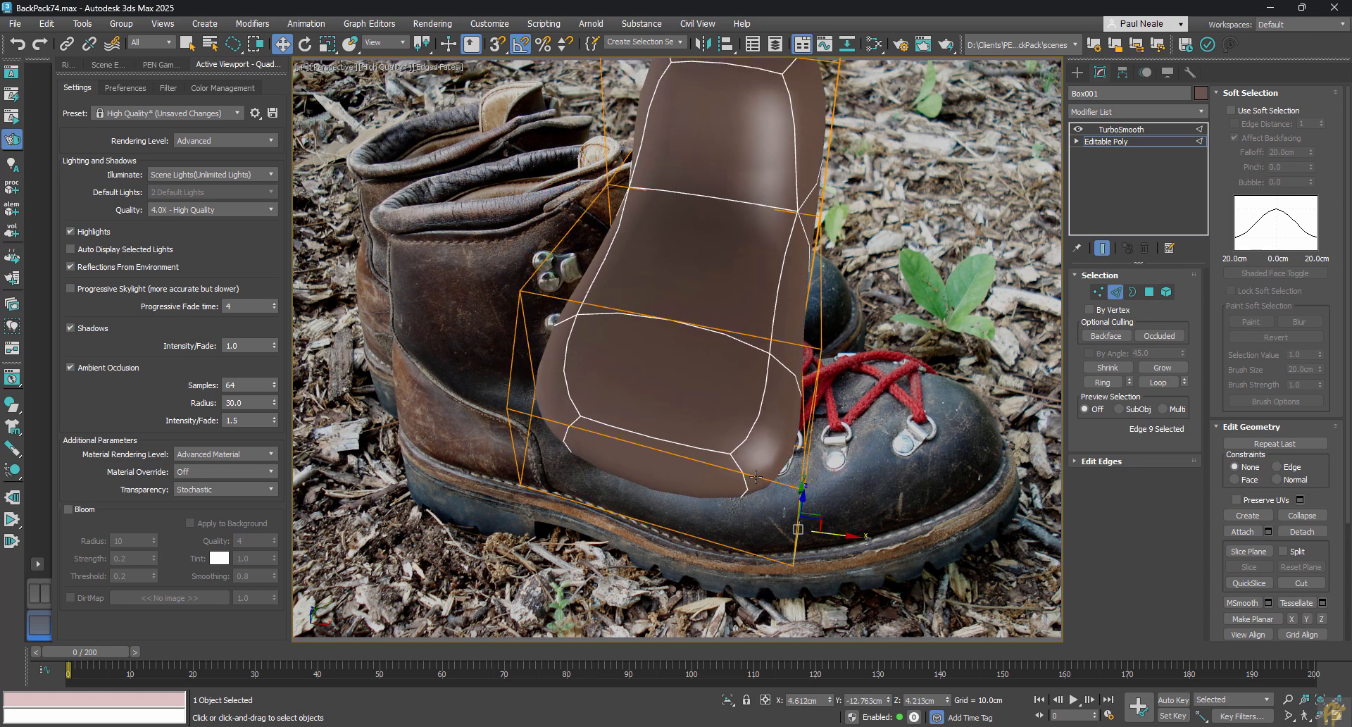
# Insert a lengthwise edge loop down the centre of the boot with SwiftLoop.
pyautogui.hotkey('ctrl', 'q')
pyautogui.hotkey('ctrl', 'q')
pyautogui.hotkey('alt', '1')
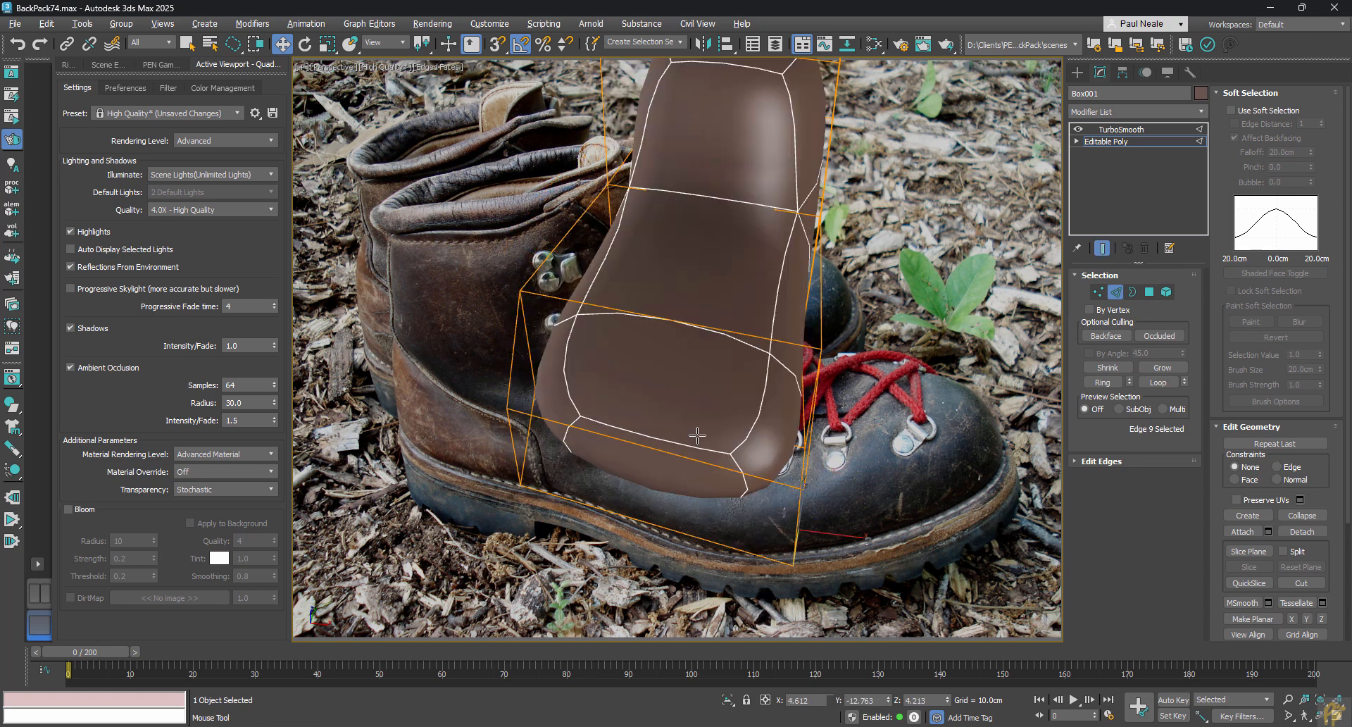
pyautogui.click(670, 413)
pyautogui.keyDown('alt'); pyautogui.moveTo(725, 458); pyautogui.dragTo(914, 503, button='middle'); pyautogui.keyUp('alt')
pyautogui.rightClick(837, 454)
# Move the toe's centre vertical edge forward to about Y -13.3 cm and its outer corner edge inward to about X -5.1 cm.
pyautogui.click(846, 468)
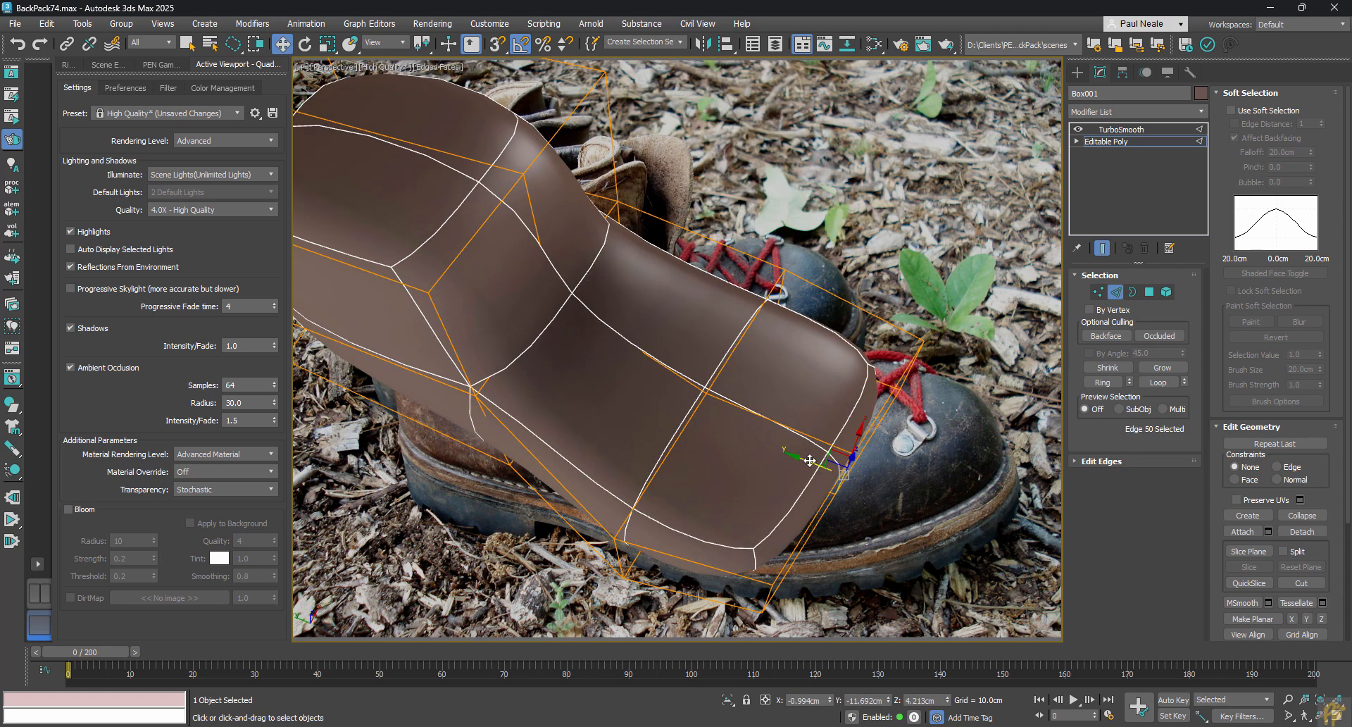
pyautogui.moveTo(811, 461); pyautogui.dragTo(851, 473)
pyautogui.keyDown('alt'); pyautogui.moveTo(790, 422); pyautogui.dragTo(762, 409, button='middle'); pyautogui.keyUp('alt')
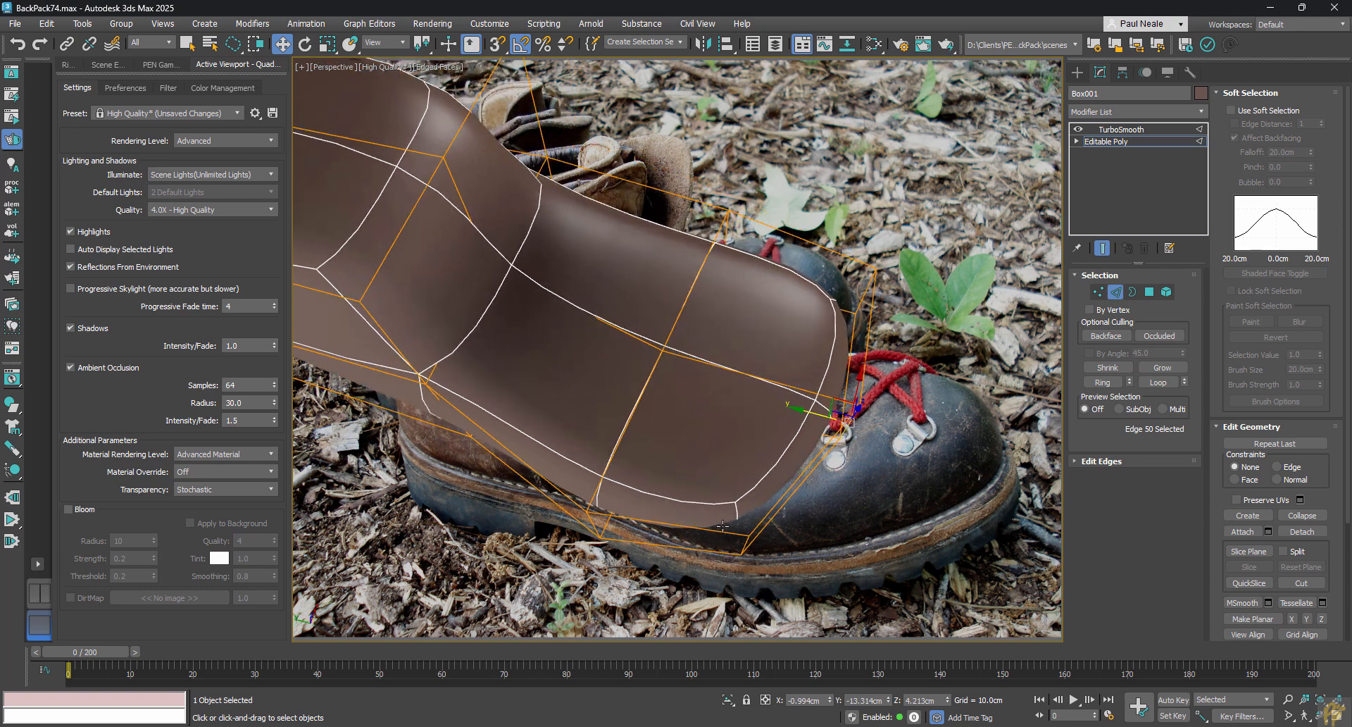
pyautogui.keyDown('alt'); pyautogui.moveTo(776, 519); pyautogui.dragTo(655, 472, button='middle'); pyautogui.keyUp('alt')
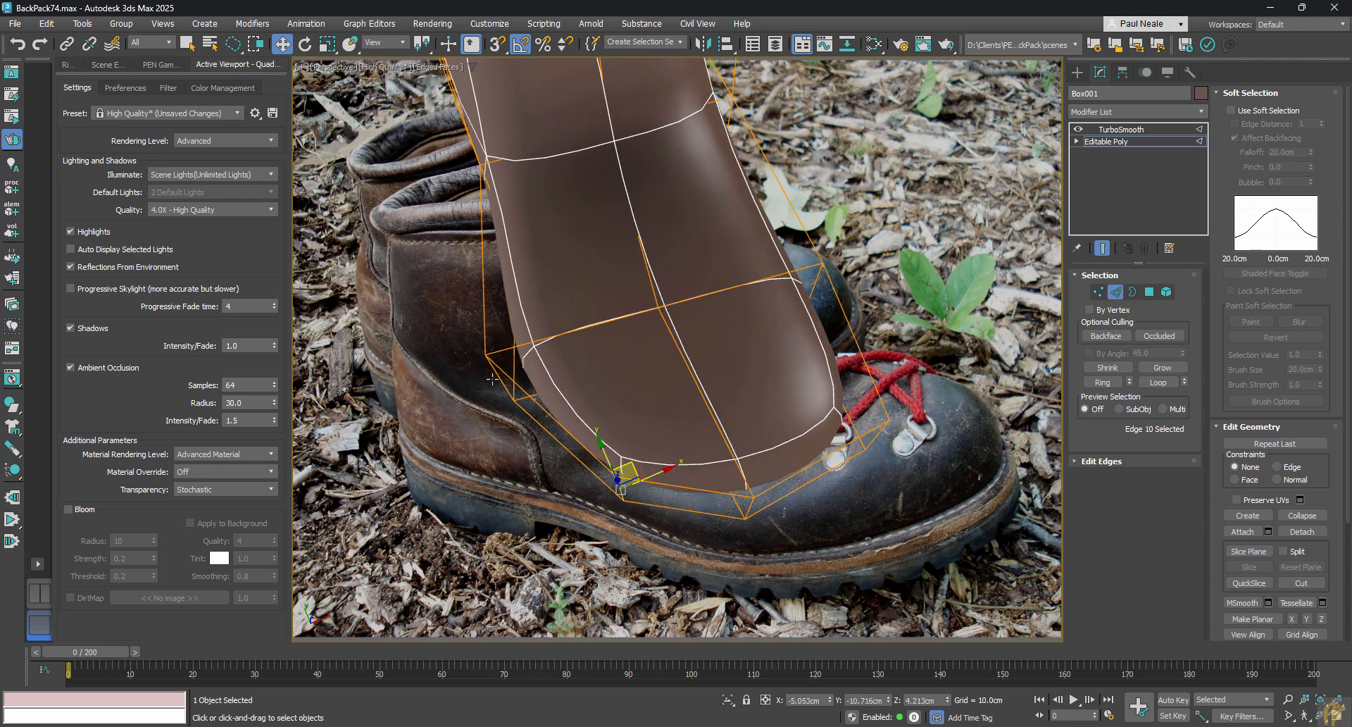
# Move the forefoot's outer side edge in to about X -6.7 cm and the inner toe-corner edge to about X 3.7, Y -12.0 cm.
pyautogui.moveTo(498, 378); pyautogui.dragTo(521, 367)
pyautogui.keyDown('alt'); pyautogui.moveTo(786, 410); pyautogui.dragTo(882, 551, button='middle'); pyautogui.keyUp('alt')
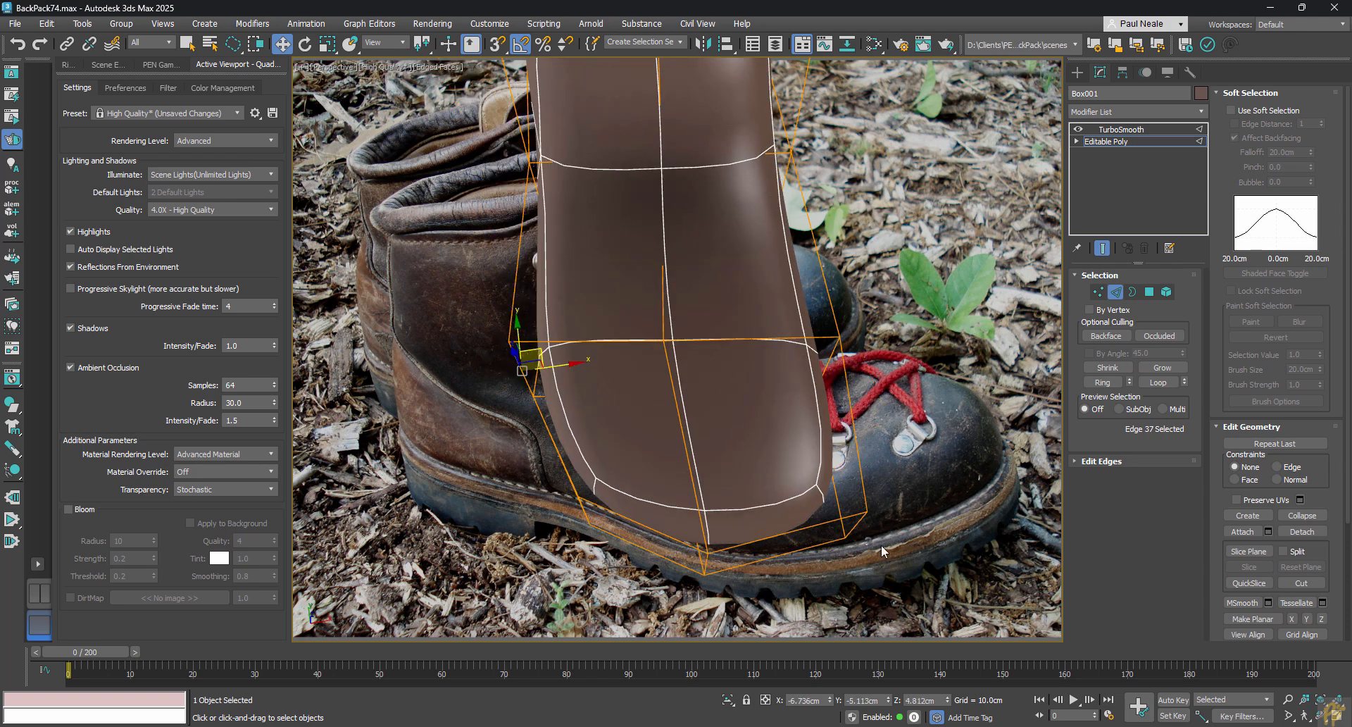
pyautogui.moveTo(855, 527); pyautogui.dragTo(827, 509)
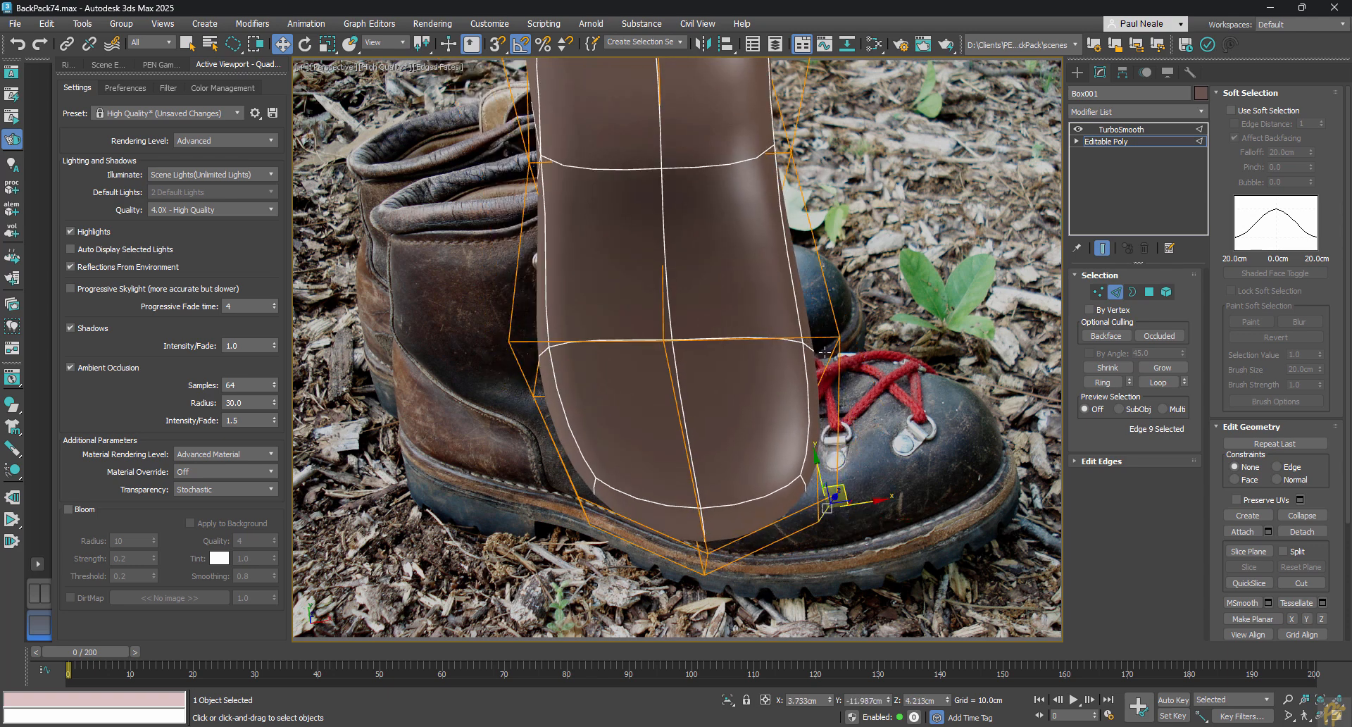
# Nudge the forefoot's inner top edge and the inner vertical edge at mid-foot slightly to refine the boot's side outline.
pyautogui.moveTo(827, 352); pyautogui.dragTo(803, 374, button='middle')
pyautogui.moveTo(809, 381); pyautogui.dragTo(804, 373)
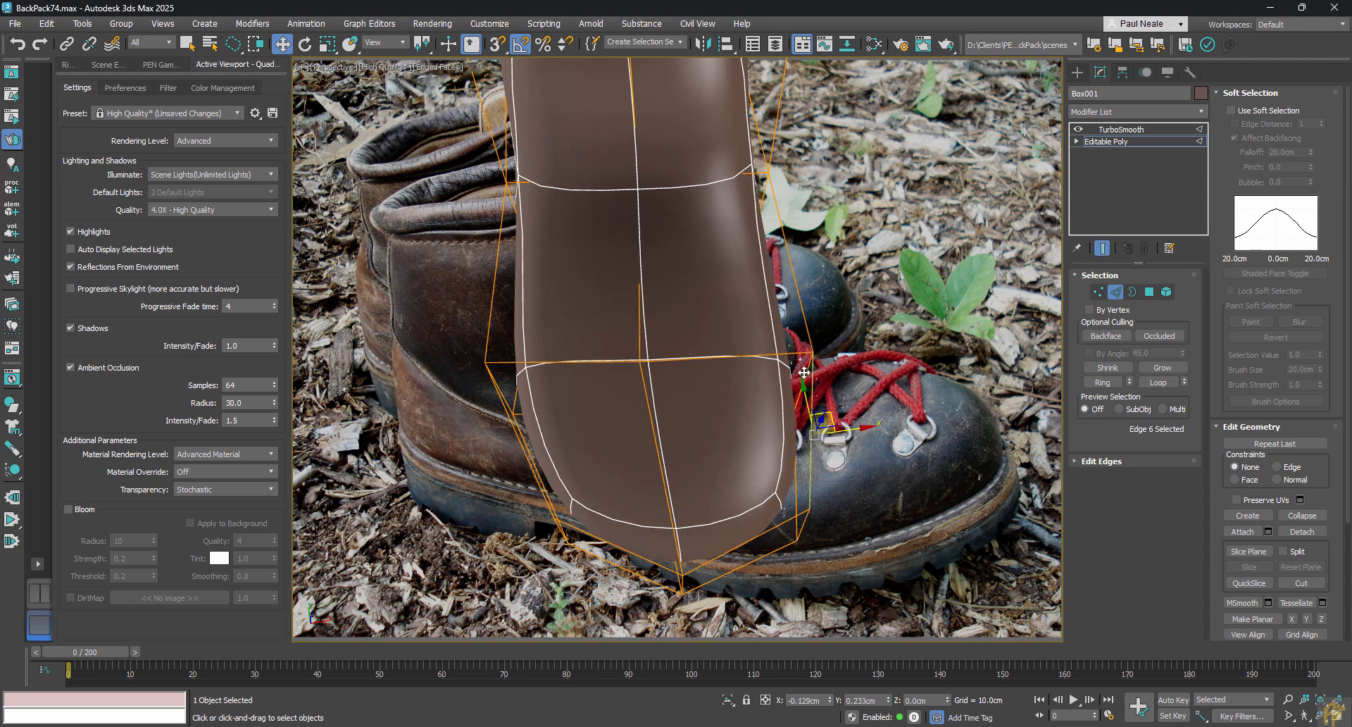
pyautogui.keyDown('alt'); pyautogui.moveTo(804, 373); pyautogui.dragTo(829, 439, button='middle'); pyautogui.keyUp('alt')
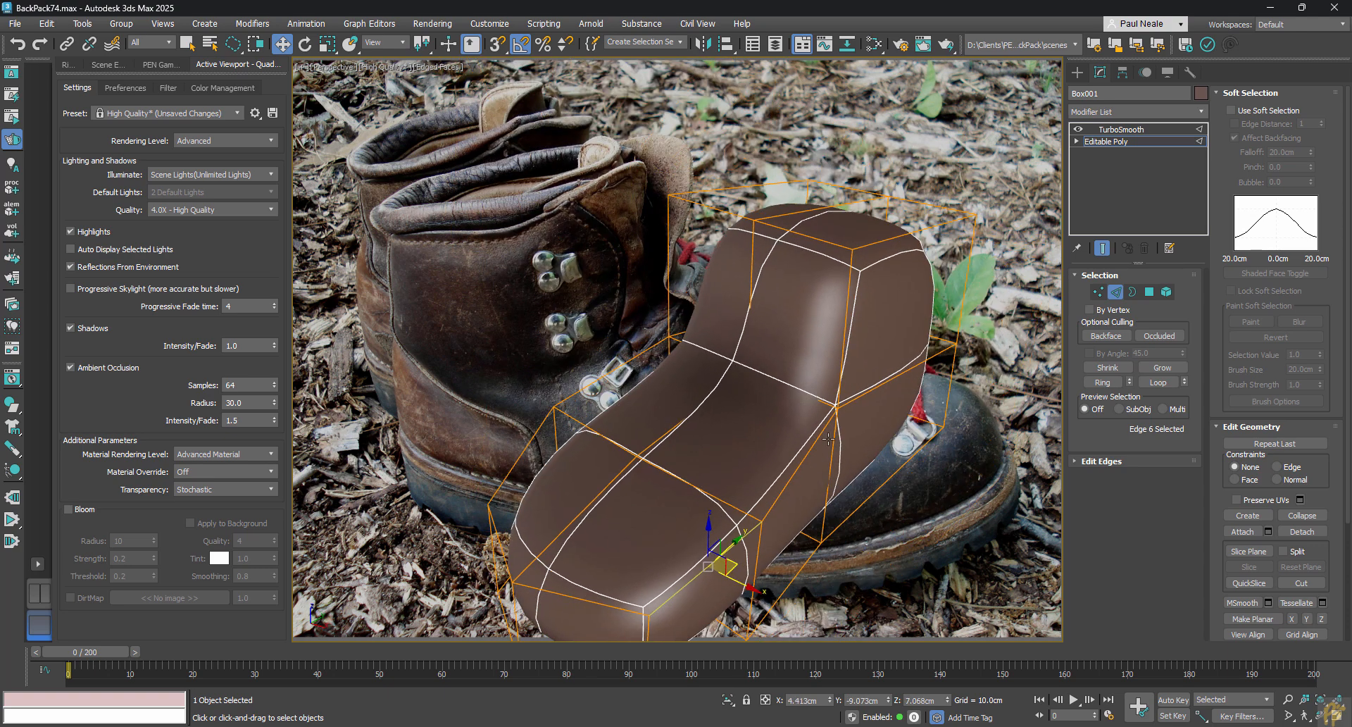
pyautogui.moveTo(829, 472); pyautogui.dragTo(823, 470)
pyautogui.keyDown('alt'); pyautogui.moveTo(839, 457); pyautogui.dragTo(633, 537, button='middle'); pyautogui.keyUp('alt')
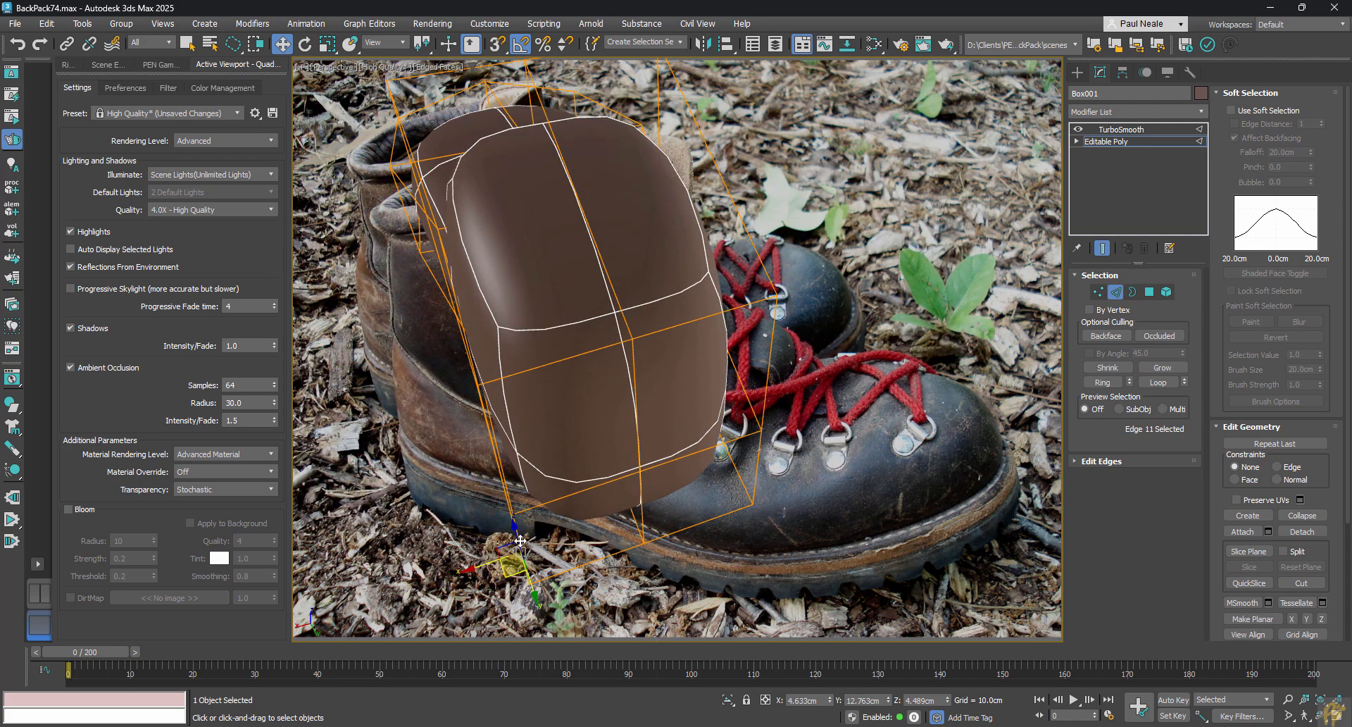
# Move the heel's vertical corner edge pairs inward, to about X 3.0, Y 11.0 cm and X -4.1, Y 10.9 cm.
pyautogui.keyDown('alt'); pyautogui.moveTo(520, 541); pyautogui.dragTo(678, 459, button='middle'); pyautogui.keyUp('alt')
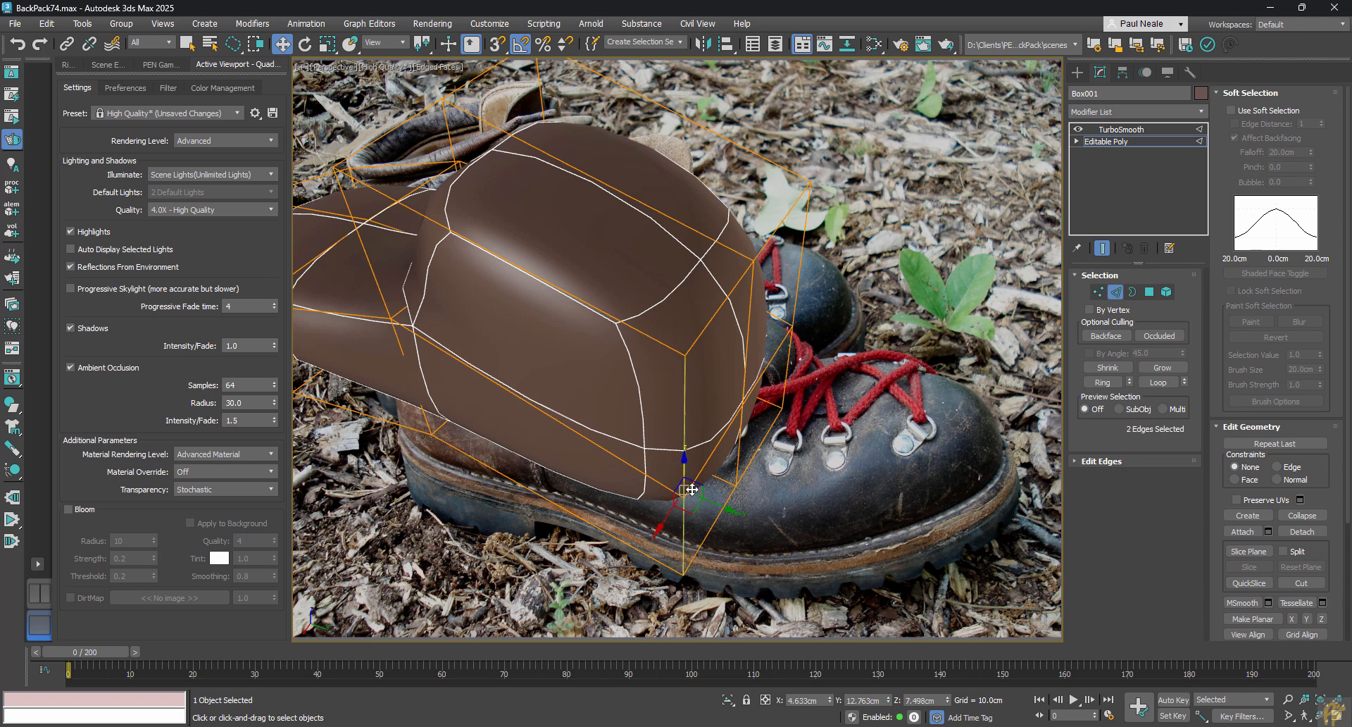
pyautogui.keyDown('alt'); pyautogui.moveTo(696, 511); pyautogui.dragTo(765, 553, button='middle'); pyautogui.keyUp('alt')
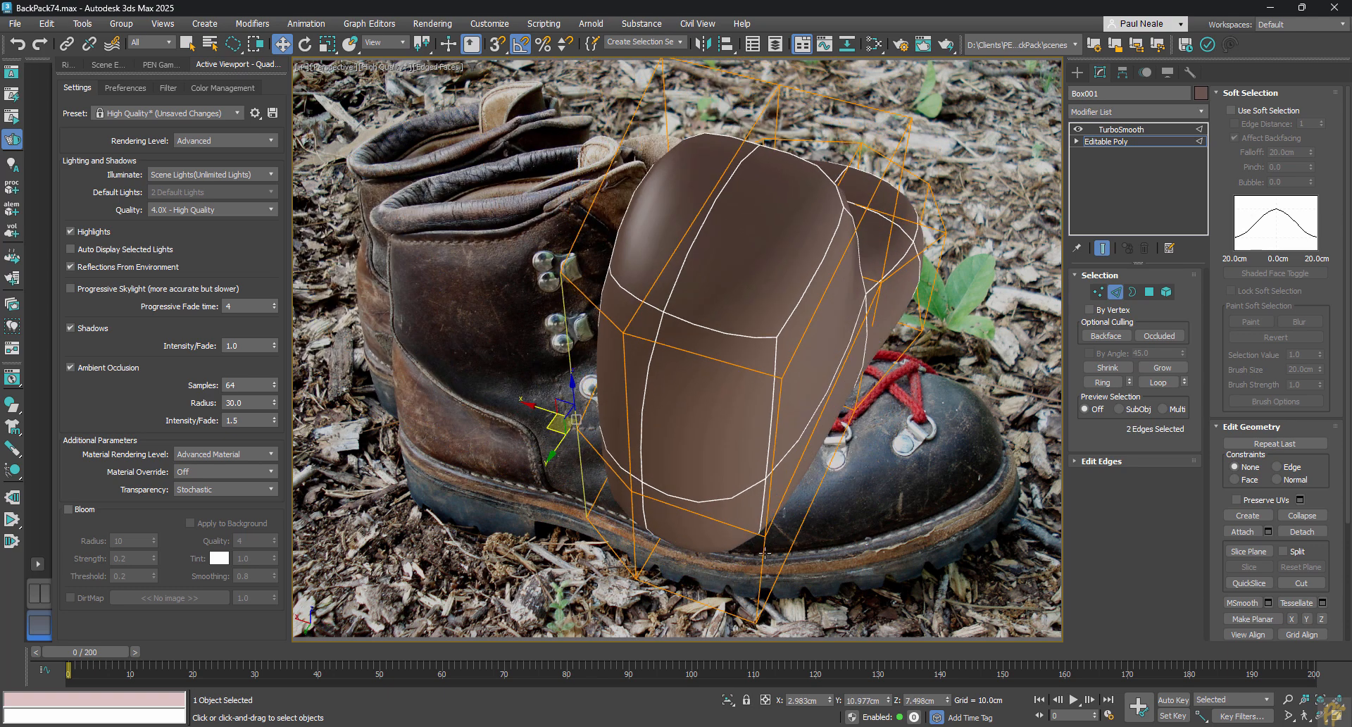
pyautogui.keyDown('alt'); pyautogui.moveTo(742, 507); pyautogui.dragTo(683, 403, button='middle'); pyautogui.keyUp('alt')
pyautogui.moveTo(864, 440); pyautogui.dragTo(593, 354, button='middle')
pyautogui.scroll(-5, 639, 392)
pyautogui.moveTo(641, 423)
pyautogui.keyDown('alt'); pyautogui.mouseDown(button='middle')
pyautogui.moveTo(607, 352)
pyautogui.moveTo(631, 406)
pyautogui.moveTo(605, 438)
pyautogui.moveTo(610, 562)
pyautogui.moveTo(585, 430)
pyautogui.moveTo(589, 308)
pyautogui.moveTo(613, 570)
pyautogui.moveTo(651, 412)
pyautogui.mouseUp(button='middle'); pyautogui.keyUp('alt')
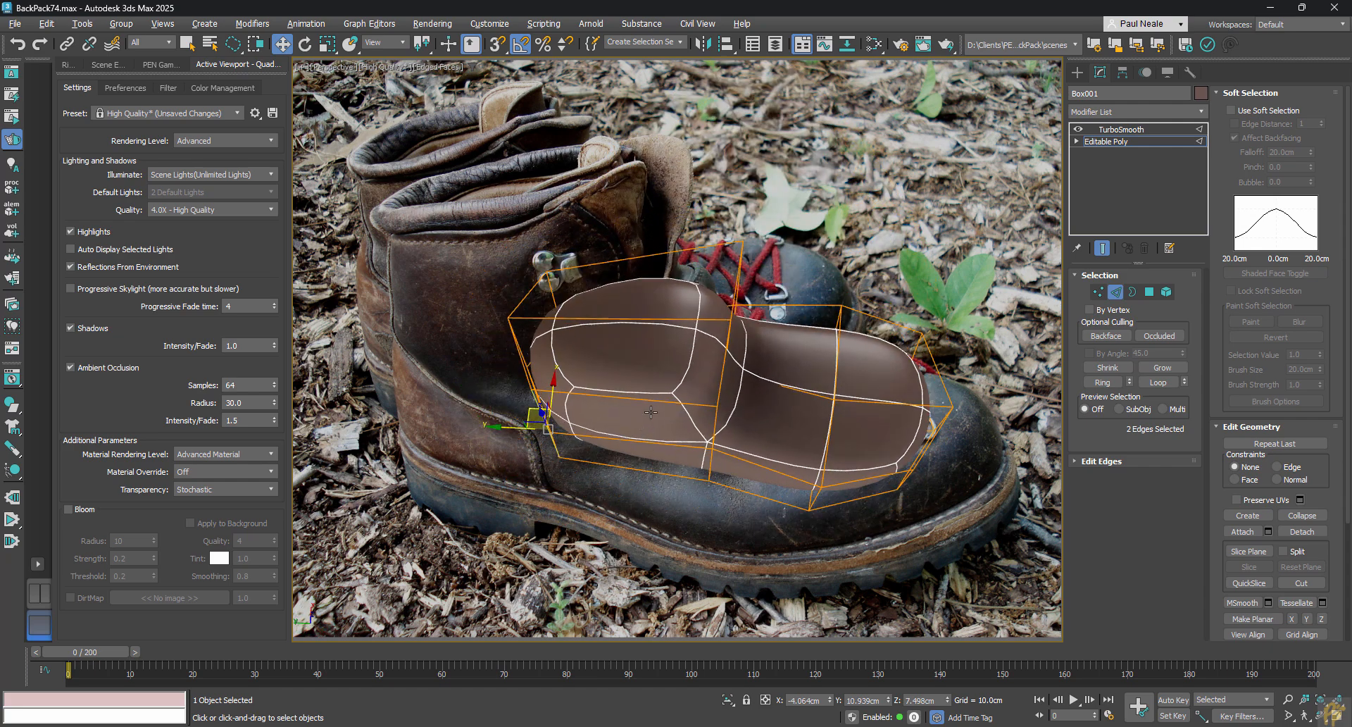
# Insert a vertical edge loop through the middle of the ankle and move its inner side edges out to about X 4.4 cm.
pyautogui.click(624, 358)
pyautogui.rightClick(626, 367)
pyautogui.keyDown('alt'); pyautogui.moveTo(649, 462); pyautogui.dragTo(625, 458, button='middle'); pyautogui.keyUp('alt')
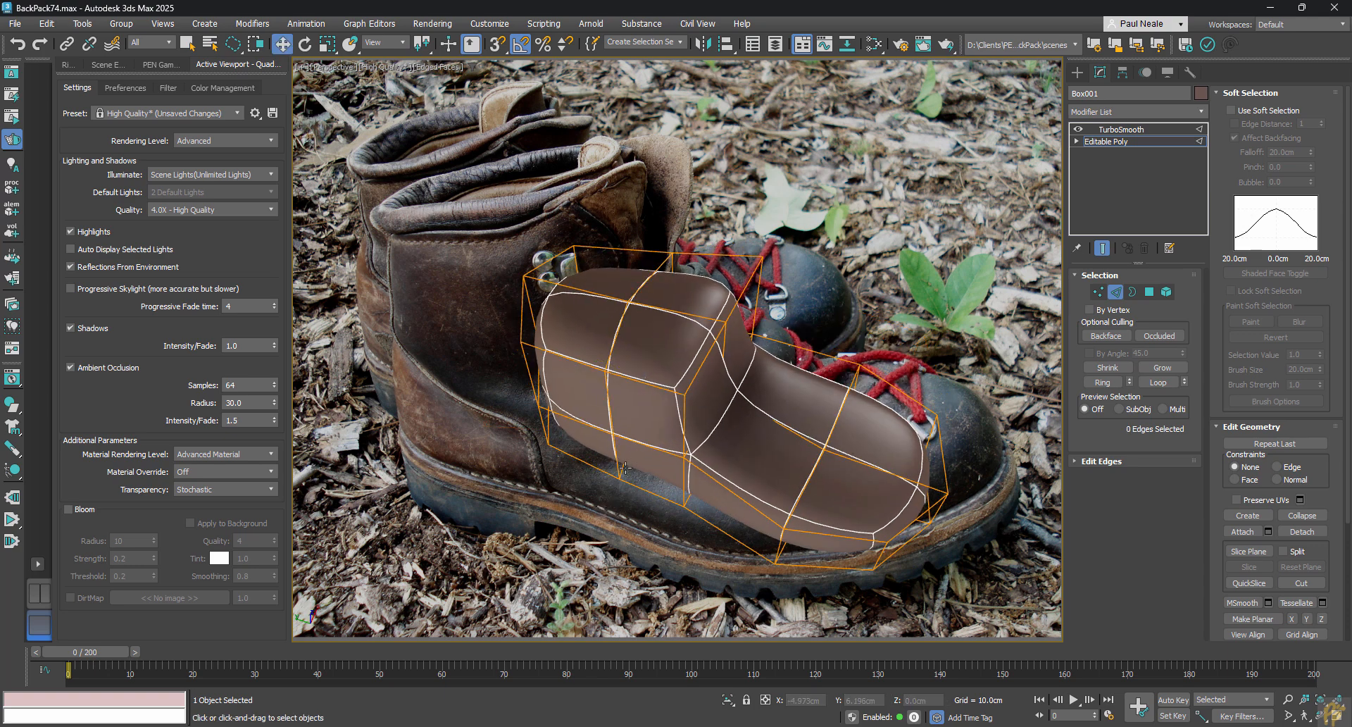
pyautogui.keyDown('alt'); pyautogui.moveTo(626, 422); pyautogui.dragTo(622, 386, button='middle'); pyautogui.keyUp('alt')
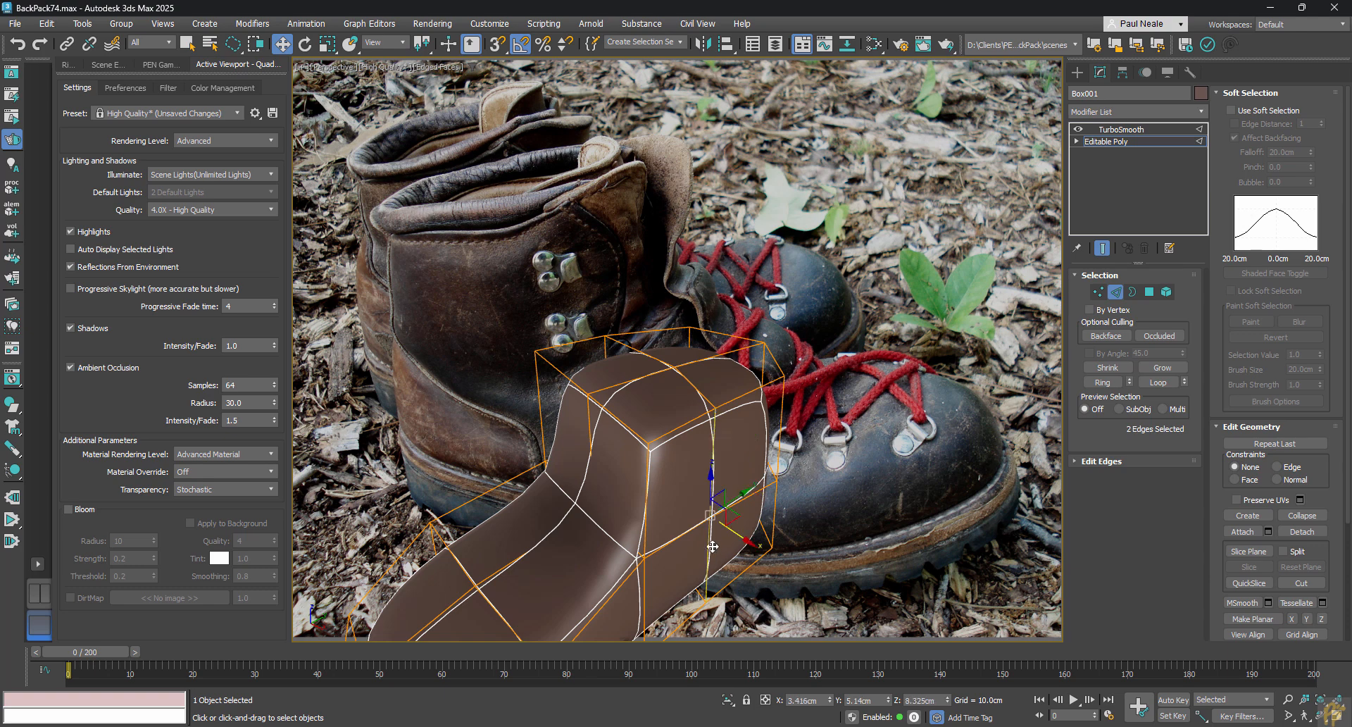
pyautogui.moveTo(737, 533); pyautogui.dragTo(752, 541)
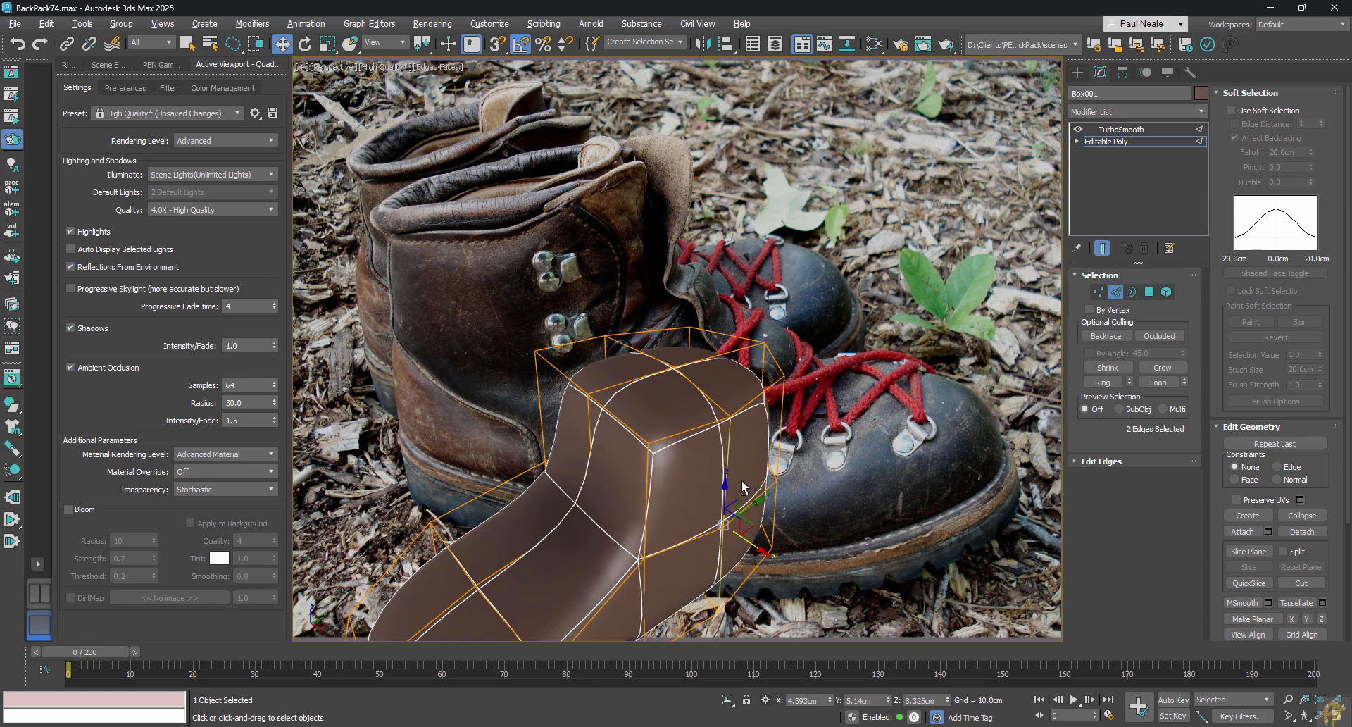
# Pull the ankle's front corner edges inward, to about X 3.3, Y 1.7 cm and X -3.8, Y 2.2 cm.
pyautogui.keyDown('alt'); pyautogui.moveTo(743, 486); pyautogui.dragTo(676, 476, button='middle'); pyautogui.keyUp('alt')
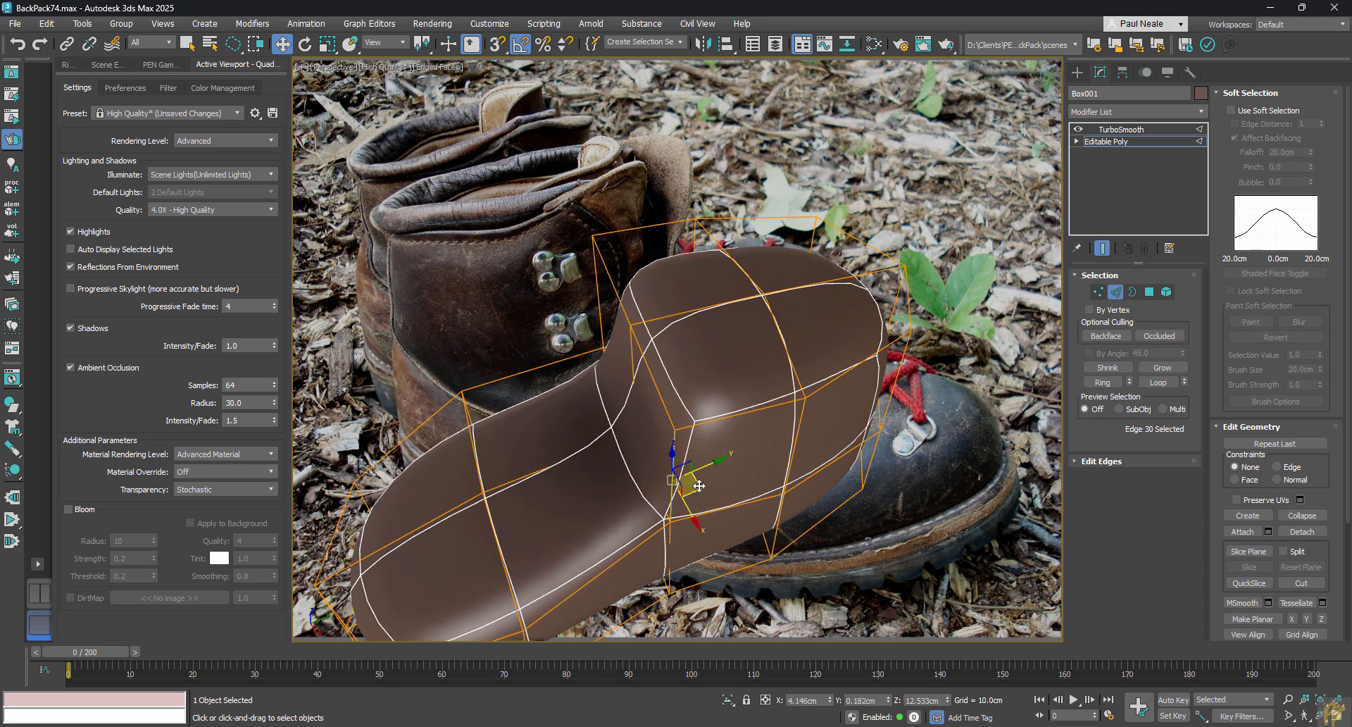
pyautogui.moveTo(699, 486); pyautogui.dragTo(747, 451)
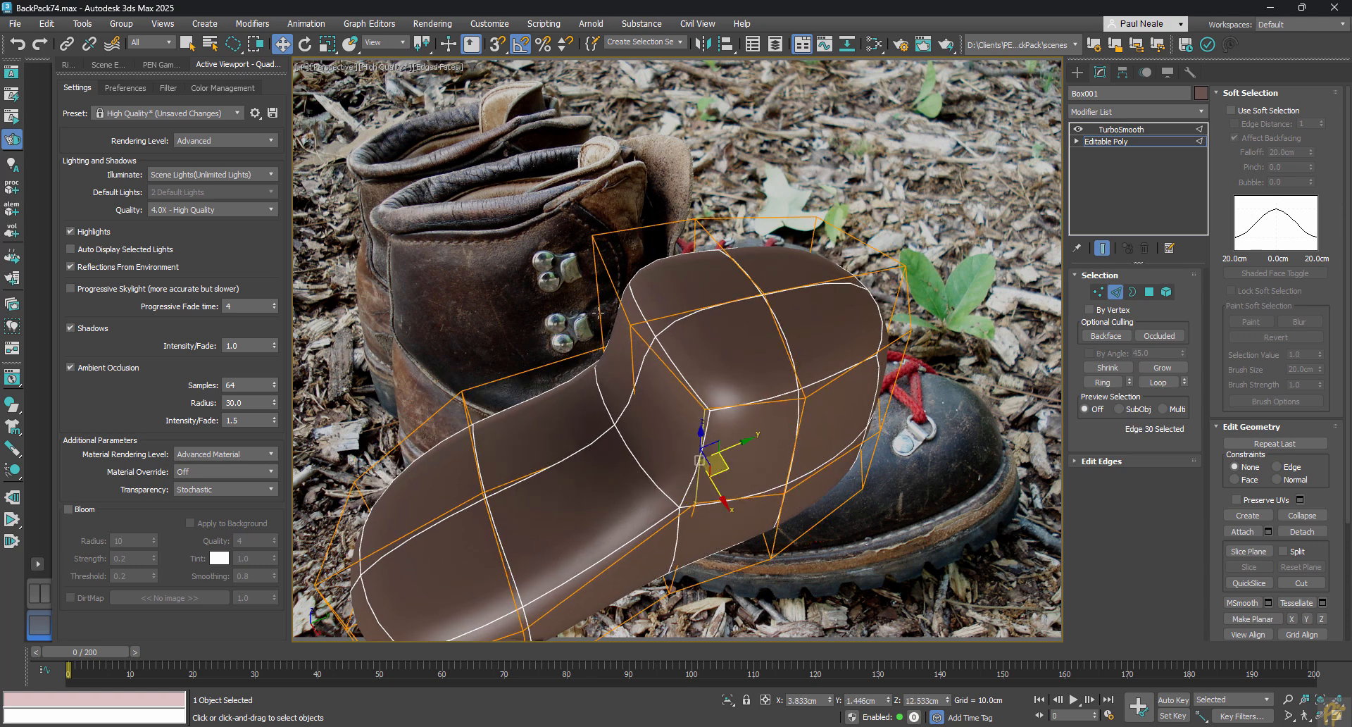
pyautogui.moveTo(598, 312); pyautogui.dragTo(626, 325)
pyautogui.keyDown('alt'); pyautogui.moveTo(684, 381); pyautogui.dragTo(806, 445, button='middle'); pyautogui.keyUp('alt')
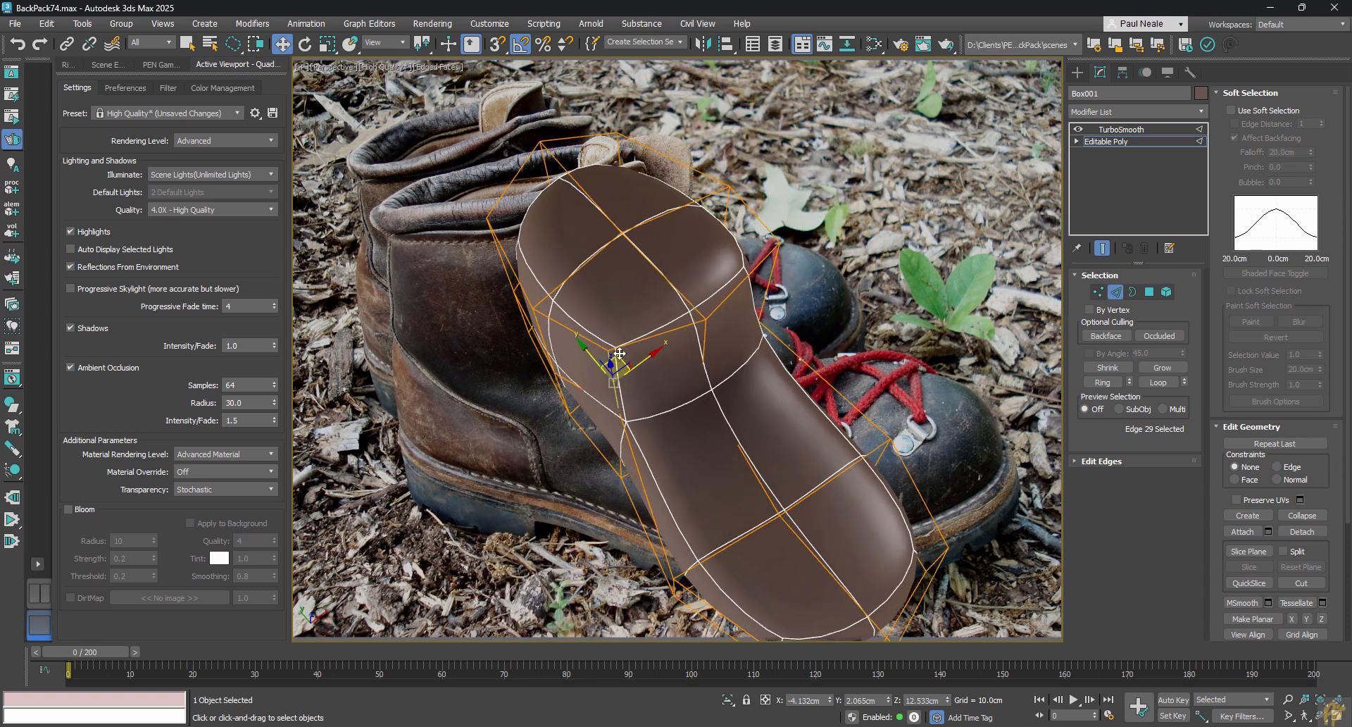
pyautogui.moveTo(619, 353); pyautogui.dragTo(624, 346)
pyautogui.keyDown('alt'); pyautogui.moveTo(758, 301); pyautogui.dragTo(714, 304, button='middle'); pyautogui.keyUp('alt')
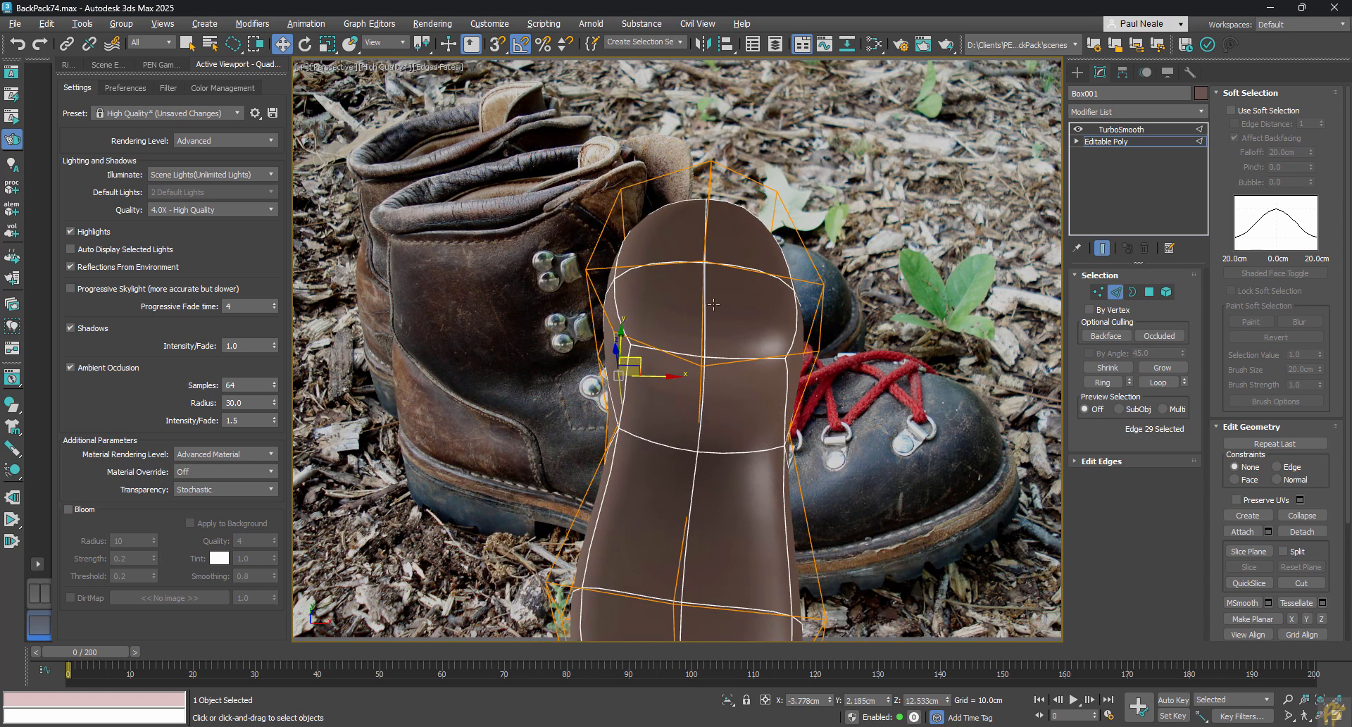
pyautogui.click(791, 398)
pyautogui.keyDown('alt'); pyautogui.moveTo(782, 402); pyautogui.dragTo(662, 431, button='middle'); pyautogui.keyUp('alt')
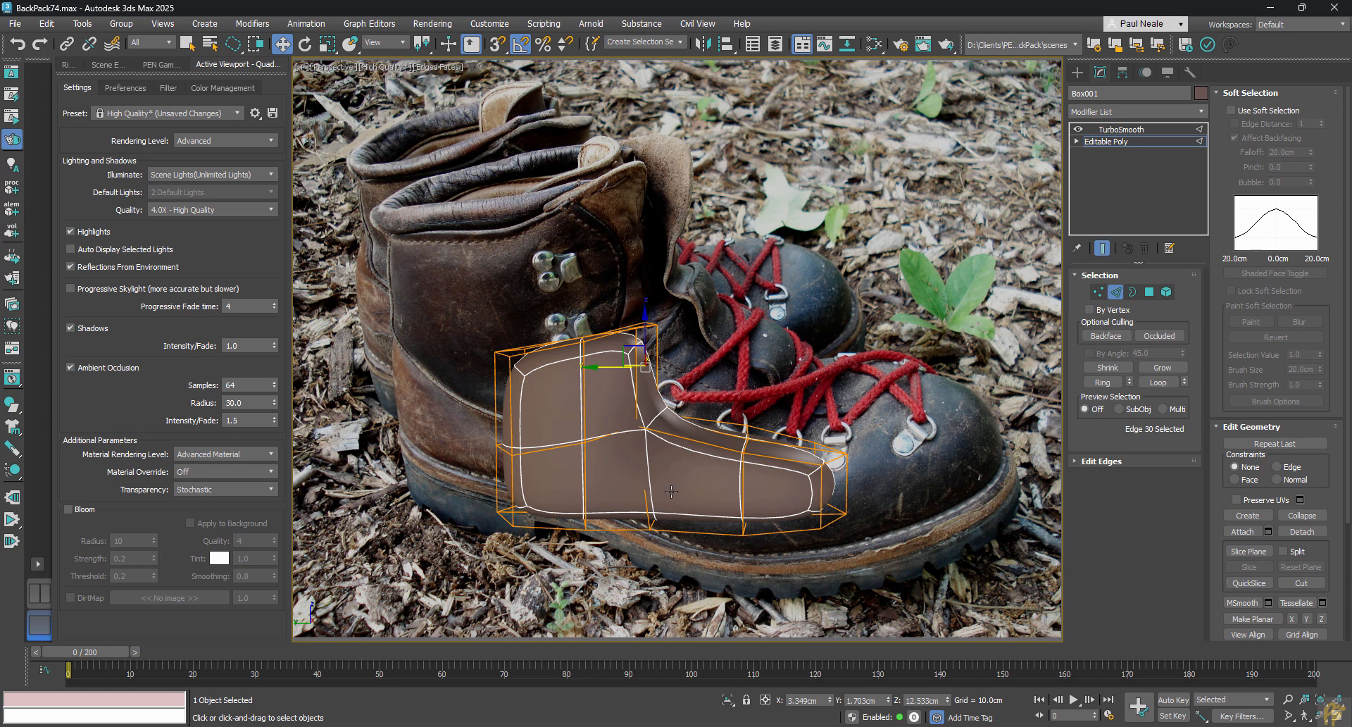
pyautogui.keyDown('alt'); pyautogui.moveTo(671, 491); pyautogui.dragTo(676, 429, button='middle'); pyautogui.keyUp('alt')
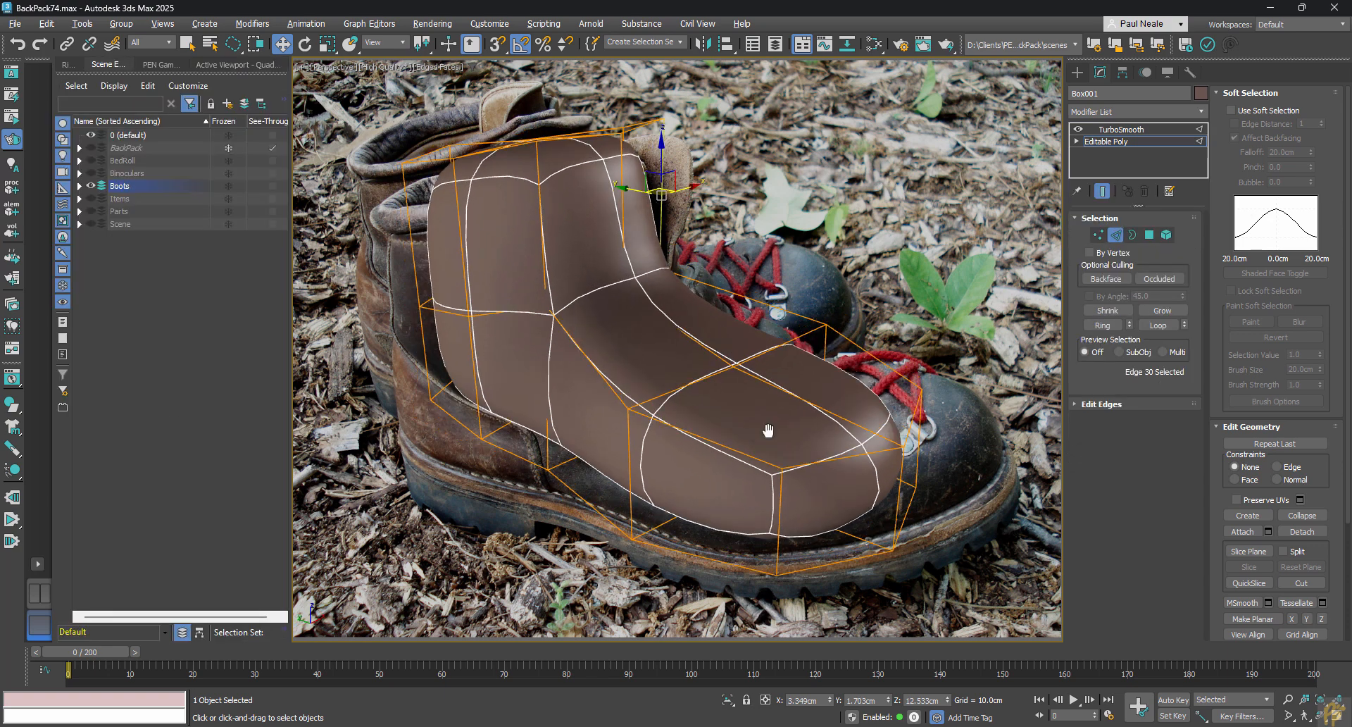
# Insert a horizontal edge loop around the lower foot and pull the bottom toe vertices back toward the heel.
pyautogui.doubleClick(770, 432)
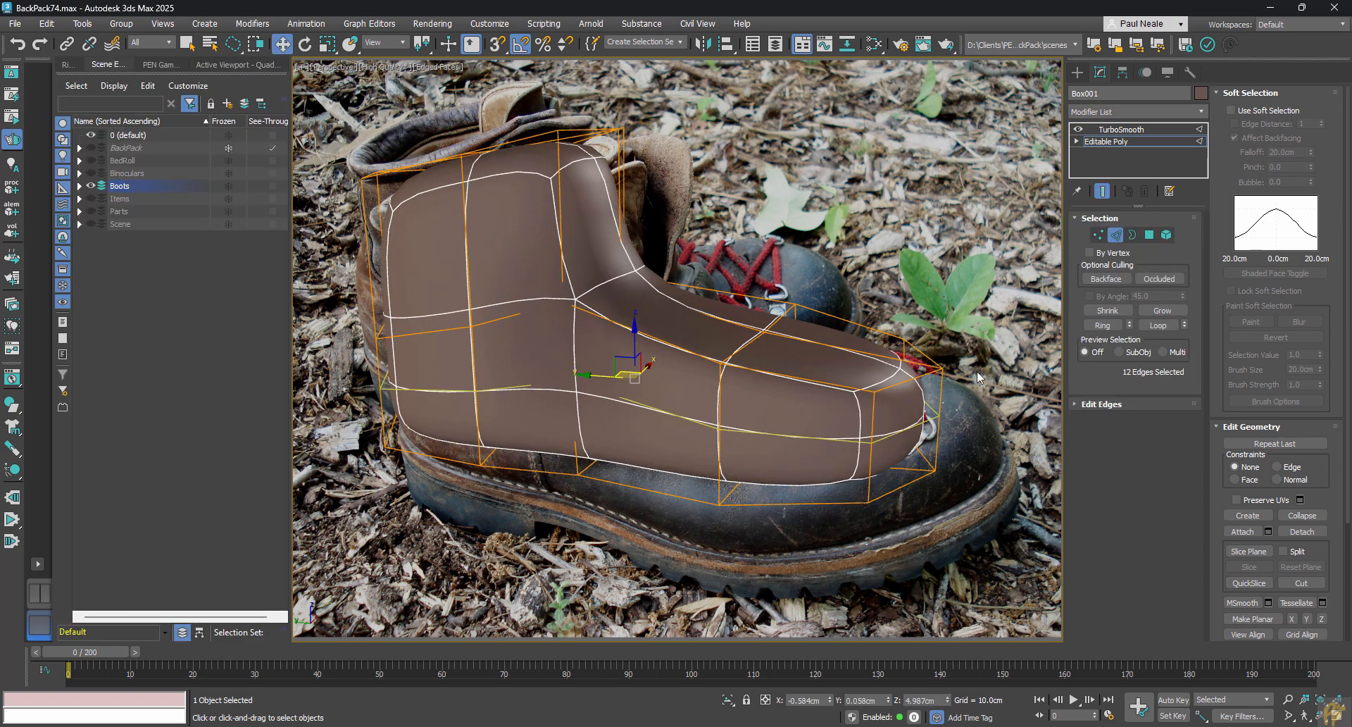
pyautogui.press('1')
pyautogui.keyDown('alt'); pyautogui.moveTo(980, 378); pyautogui.dragTo(951, 342, button='middle'); pyautogui.keyUp('alt')
pyautogui.moveTo(951, 335); pyautogui.dragTo(849, 383)
pyautogui.moveTo(951, 500); pyautogui.dragTo(863, 451)
pyautogui.moveTo(868, 466); pyautogui.dragTo(846, 466)
# Select the polygons on the boot's underside and scale them slightly narrower across the width.
pyautogui.keyDown('alt'); pyautogui.moveTo(838, 464); pyautogui.dragTo(682, 497, button='middle'); pyautogui.keyUp('alt')
pyautogui.press('4')
pyautogui.press('r')
pyautogui.moveTo(685, 528); pyautogui.dragTo(677, 493)
pyautogui.keyDown('alt'); pyautogui.moveTo(655, 504); pyautogui.dragTo(745, 486, button='middle'); pyautogui.keyUp('alt')
pyautogui.moveTo(740, 484); pyautogui.dragTo(712, 486)
pyautogui.keyDown('alt'); pyautogui.moveTo(711, 486); pyautogui.dragTo(725, 472, button='middle'); pyautogui.keyUp('alt')
# Move the lower heel vertices slightly backward and raise the back-of-ankle vertices above them by about 0.8 cm.
pyautogui.press('1')
pyautogui.moveTo(567, 441); pyautogui.dragTo(486, 402)
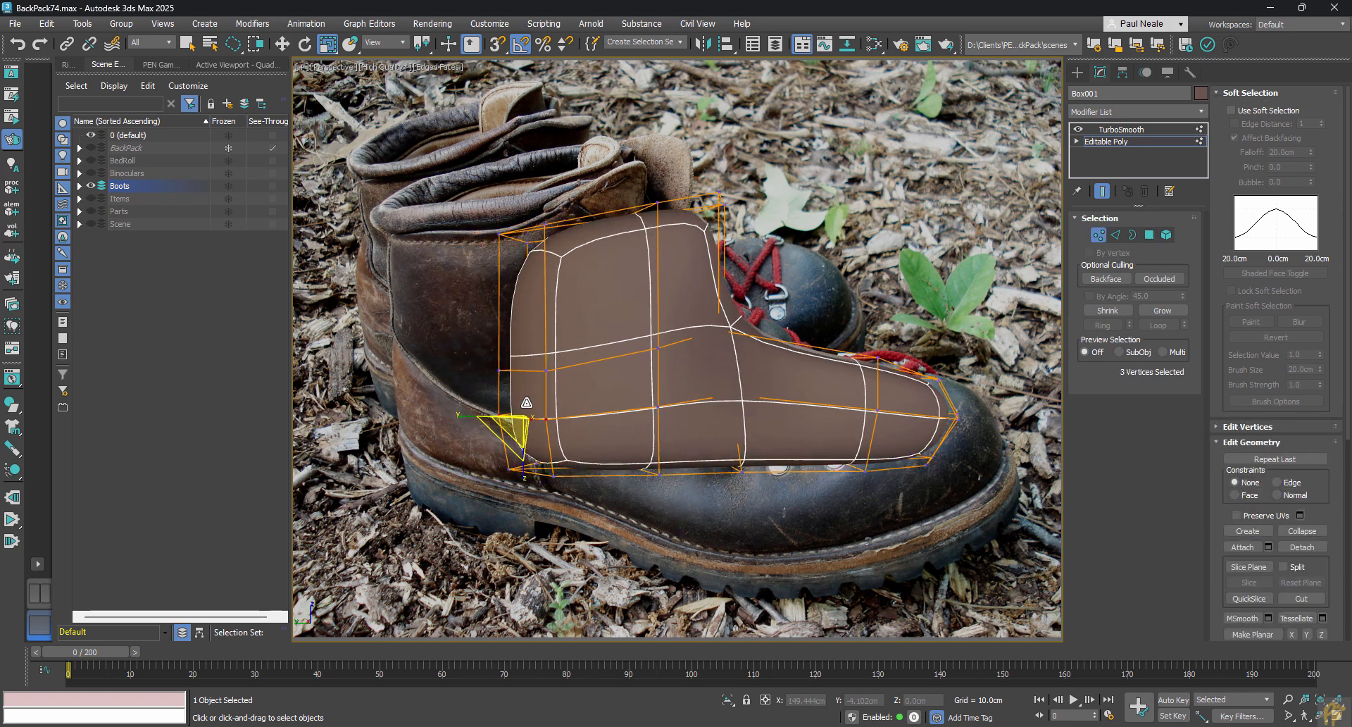
pyautogui.press('w')
pyautogui.keyDown('alt'); pyautogui.moveTo(527, 403); pyautogui.dragTo(564, 398, button='middle'); pyautogui.keyUp('alt')
pyautogui.moveTo(553, 407); pyautogui.dragTo(543, 407)
pyautogui.moveTo(575, 405)
pyautogui.keyDown('alt'); pyautogui.mouseDown(button='middle')
pyautogui.moveTo(606, 399)
pyautogui.moveTo(595, 395)
pyautogui.mouseUp(button='middle'); pyautogui.keyUp('alt')
pyautogui.moveTo(595, 396); pyautogui.dragTo(599, 352)
pyautogui.moveTo(540, 364); pyautogui.dragTo(536, 347)
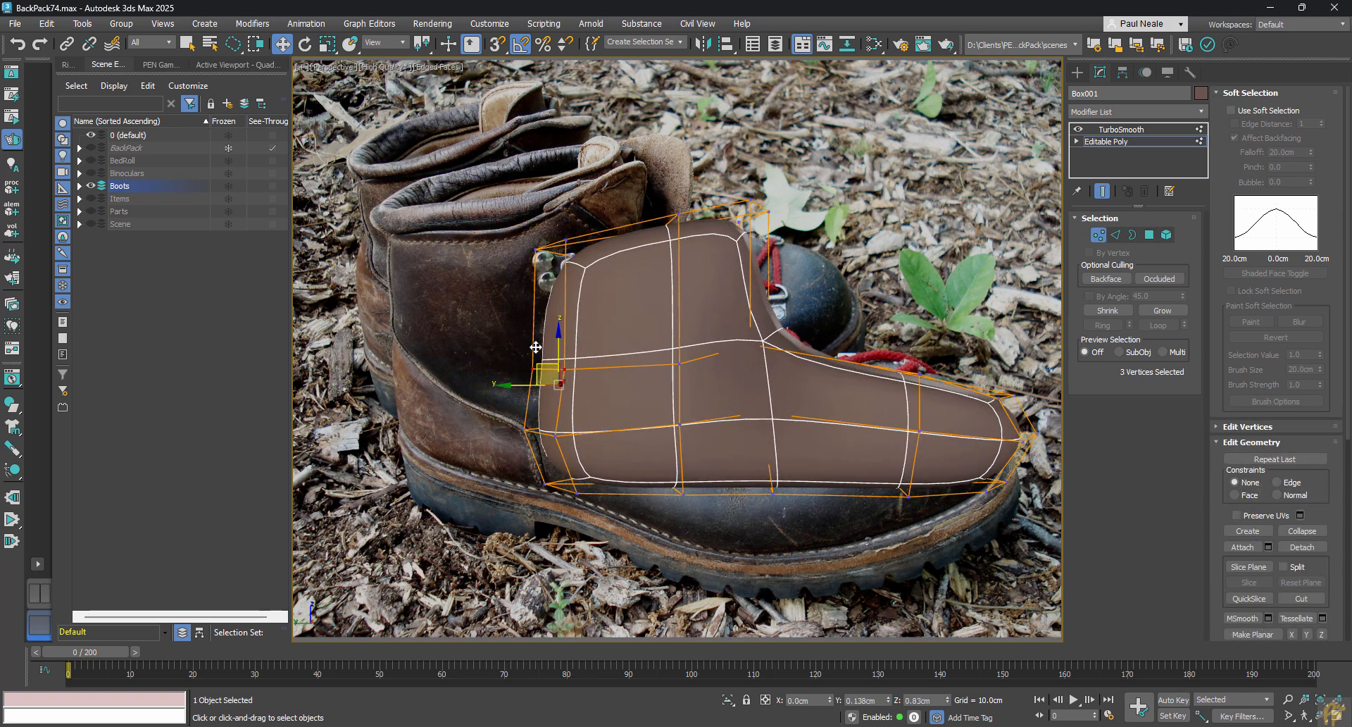
# Shift the mid-ankle side vertices slightly back and scale the heel vertices below them narrower across the boot.
pyautogui.moveTo(652, 342); pyautogui.dragTo(704, 387)
pyautogui.moveTo(682, 352); pyautogui.dragTo(668, 353)
pyautogui.keyDown('alt'); pyautogui.moveTo(668, 356); pyautogui.dragTo(680, 386, button='middle'); pyautogui.keyUp('alt')
pyautogui.moveTo(651, 402); pyautogui.dragTo(704, 447)
pyautogui.keyDown('alt'); pyautogui.moveTo(634, 422); pyautogui.dragTo(761, 421, button='middle'); pyautogui.keyUp('alt')
pyautogui.press('r')
pyautogui.moveTo(748, 420); pyautogui.dragTo(732, 421)
pyautogui.keyDown('alt'); pyautogui.moveTo(731, 421); pyautogui.dragTo(616, 424, button='middle'); pyautogui.keyUp('alt')
# Scale the bottom heel vertices to 87% in X to taper the heel.
pyautogui.moveTo(525, 416); pyautogui.dragTo(577, 460)
pyautogui.moveTo(514, 441)
pyautogui.keyDown('alt'); pyautogui.mouseDown(button='middle')
pyautogui.moveTo(626, 436)
pyautogui.moveTo(500, 447)
pyautogui.mouseUp(button='middle'); pyautogui.keyUp('alt')
pyautogui.moveTo(522, 466); pyautogui.dragTo(586, 513)
pyautogui.keyDown('alt'); pyautogui.moveTo(524, 493); pyautogui.dragTo(640, 491, button='middle'); pyautogui.keyUp('alt')
pyautogui.moveTo(638, 490); pyautogui.dragTo(630, 489)
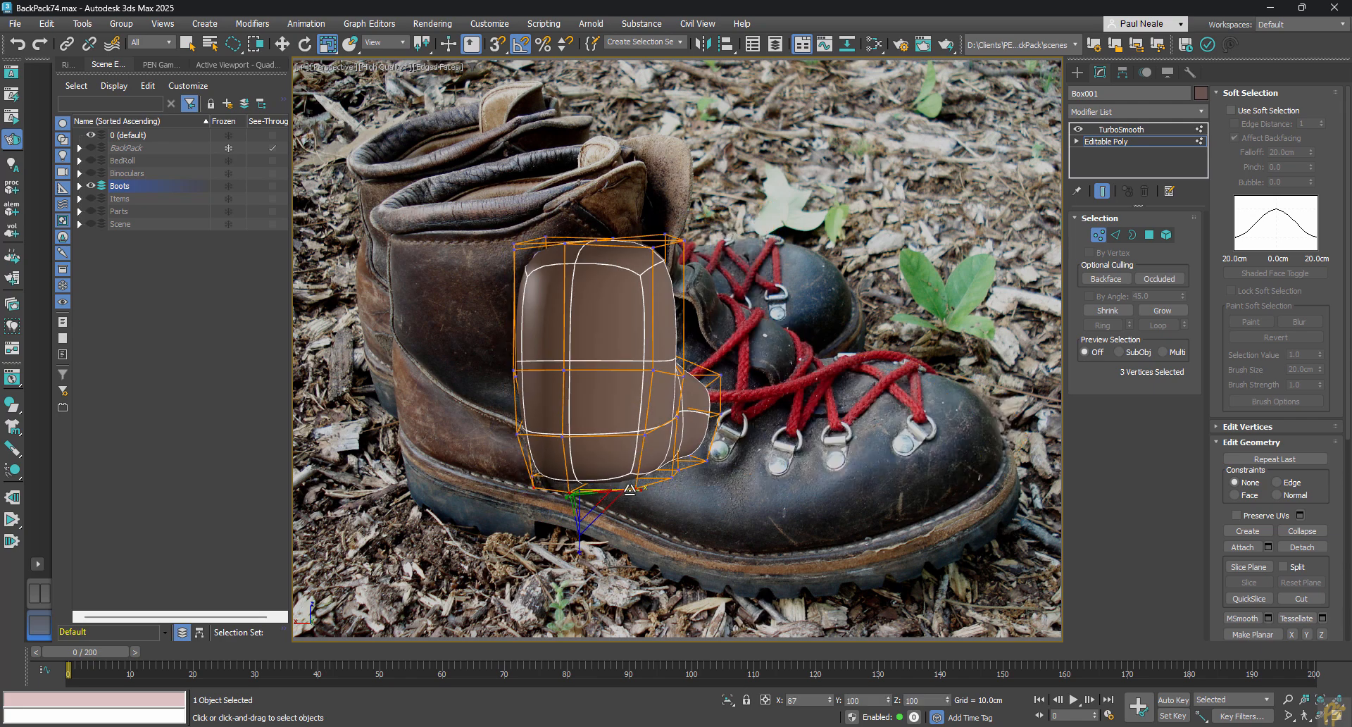
# Move the outer side vertex at midfoot to about X -5.4, Y 1.8 cm.
pyautogui.keyDown('alt'); pyautogui.moveTo(630, 489); pyautogui.dragTo(518, 489, button='middle'); pyautogui.keyUp('alt')
pyautogui.moveTo(600, 375); pyautogui.dragTo(479, 331, button='middle')
pyautogui.moveTo(557, 486); pyautogui.dragTo(514, 422, button='middle')
pyautogui.click(617, 404)
pyautogui.press('w')
pyautogui.moveTo(677, 362); pyautogui.dragTo(655, 364)
pyautogui.keyDown('alt'); pyautogui.moveTo(655, 363); pyautogui.dragTo(800, 395, button='middle'); pyautogui.keyUp('alt')
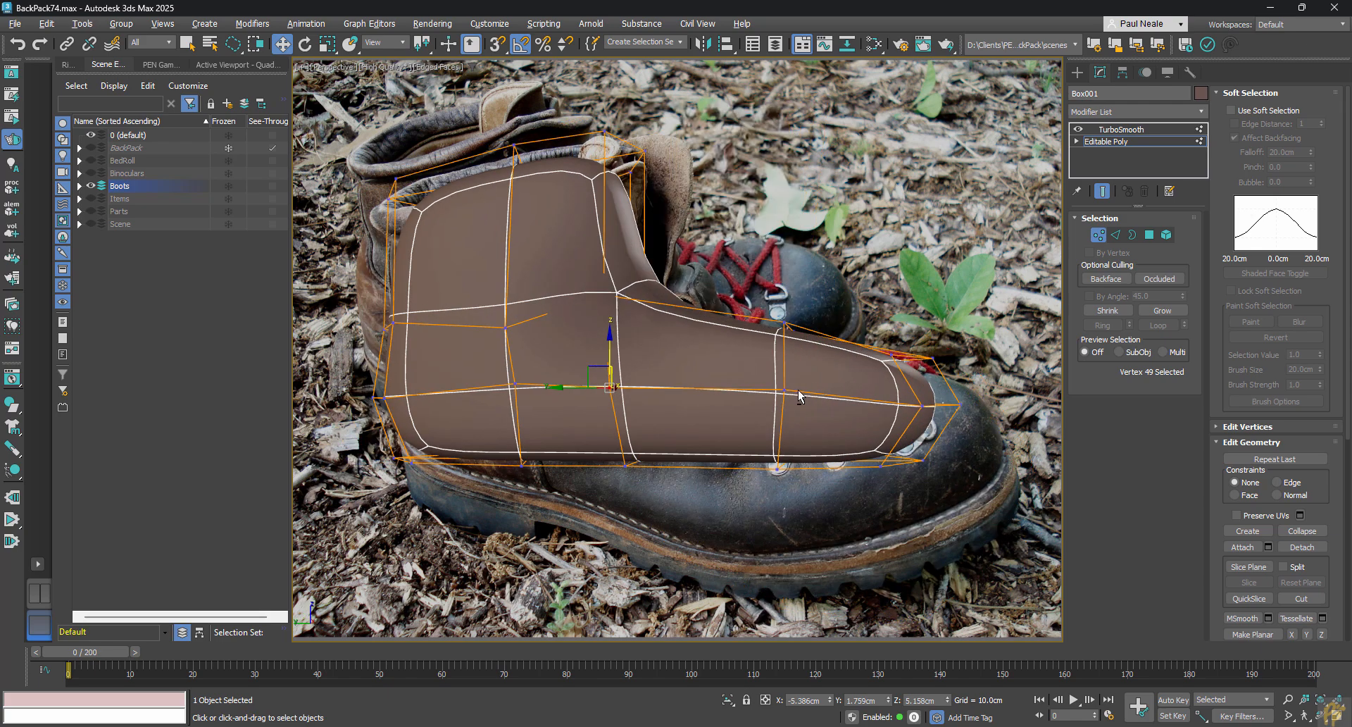
# Narrow the forefoot's top vertices across the width and scale the toe-cap vertices to 59% in X.
pyautogui.moveTo(806, 345); pyautogui.dragTo(766, 301)
pyautogui.keyDown('alt'); pyautogui.moveTo(799, 380); pyautogui.dragTo(671, 393, button='middle'); pyautogui.keyUp('alt')
pyautogui.press('r')
pyautogui.moveTo(671, 394); pyautogui.dragTo(685, 391)
pyautogui.keyDown('alt'); pyautogui.moveTo(684, 392); pyautogui.dragTo(810, 380, button='middle'); pyautogui.keyUp('alt')
pyautogui.moveTo(873, 373); pyautogui.dragTo(783, 425)
pyautogui.keyDown('alt'); pyautogui.moveTo(874, 420); pyautogui.dragTo(760, 416, button='middle'); pyautogui.keyUp('alt')
pyautogui.moveTo(759, 416); pyautogui.dragTo(782, 414)
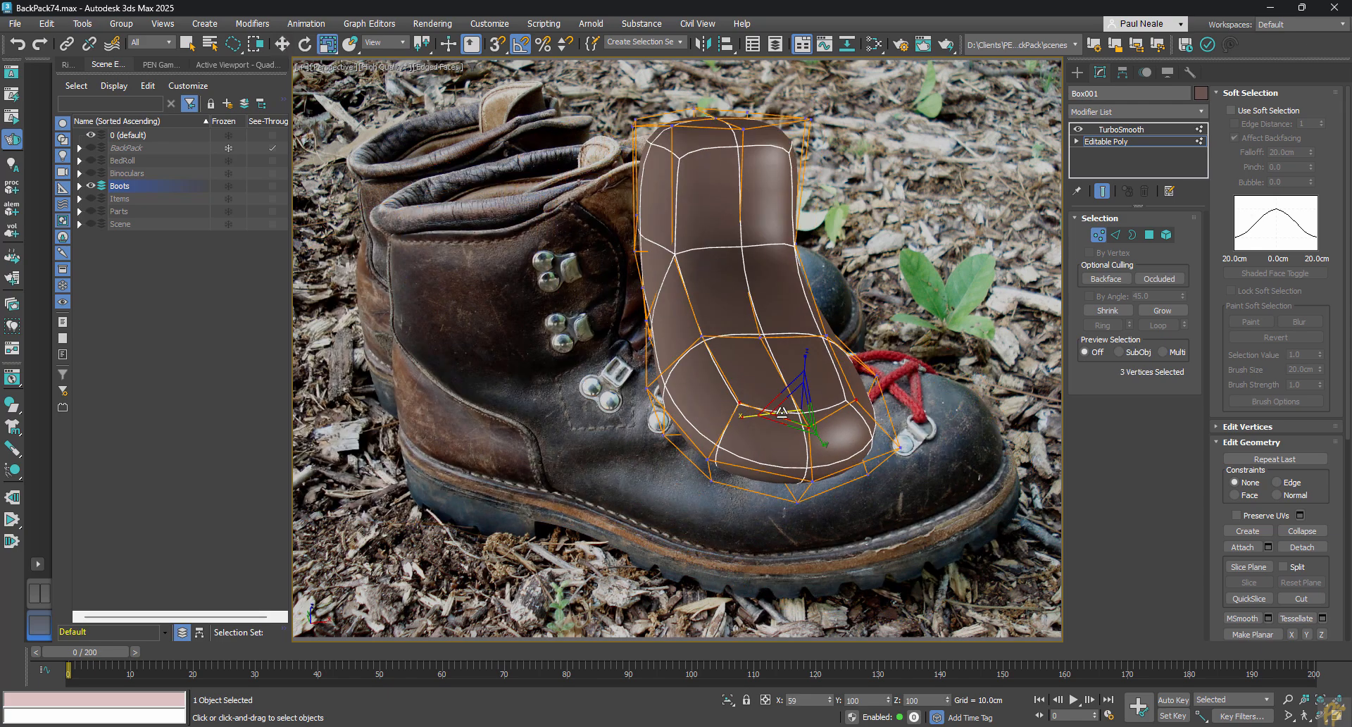
# Scale the vertices at the instep crease slightly narrower across the boot.
pyautogui.keyDown('alt'); pyautogui.moveTo(782, 414); pyautogui.dragTo(891, 409, button='middle'); pyautogui.keyUp('alt')
pyautogui.moveTo(606, 282); pyautogui.dragTo(521, 359)
pyautogui.keyDown('alt'); pyautogui.moveTo(598, 359); pyautogui.dragTo(486, 352, button='middle'); pyautogui.keyUp('alt')
pyautogui.moveTo(493, 349); pyautogui.dragTo(517, 352)
pyautogui.moveTo(524, 388); pyautogui.dragTo(782, 395, button='middle')
# Scale the back-of-ankle vertices and the top back collar vertices narrower across the width.
pyautogui.moveTo(497, 328); pyautogui.dragTo(563, 414)
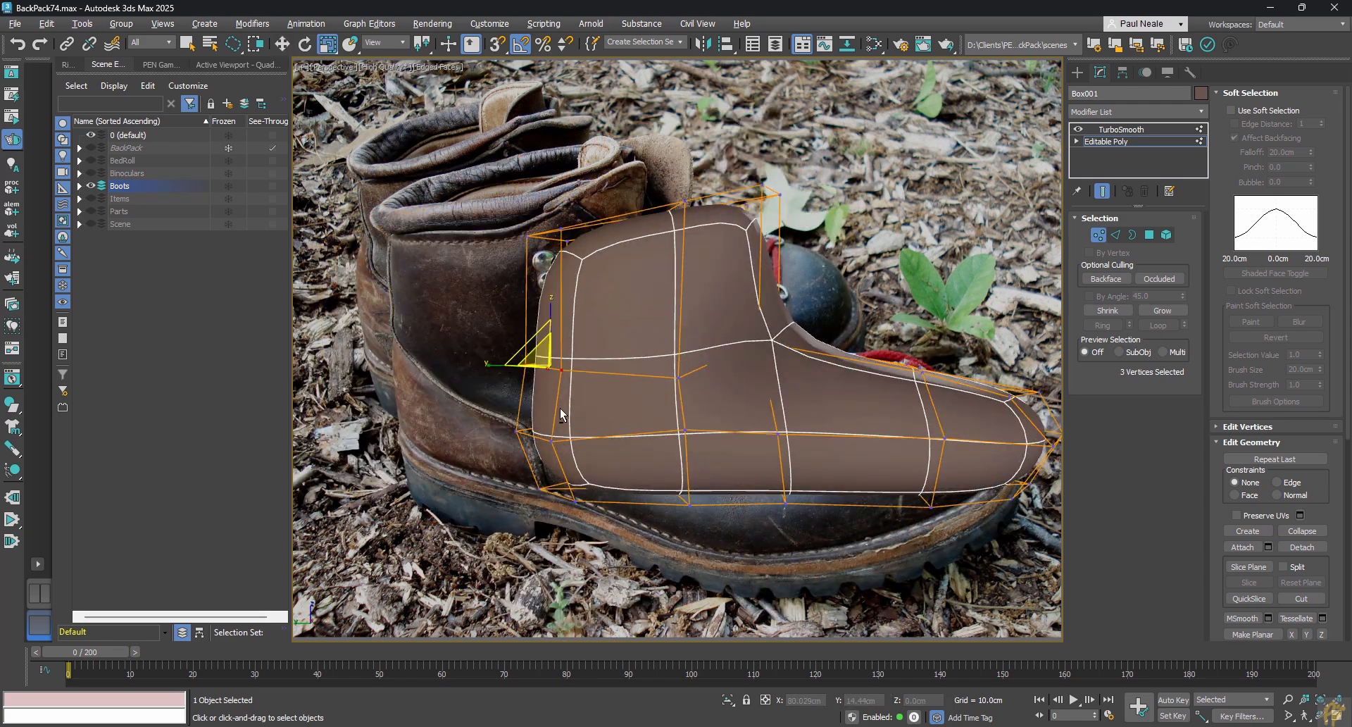
pyautogui.keyDown('alt'); pyautogui.moveTo(561, 415); pyautogui.dragTo(669, 412, button='middle'); pyautogui.keyUp('alt')
pyautogui.moveTo(539, 381); pyautogui.dragTo(525, 381)
pyautogui.keyDown('alt'); pyautogui.moveTo(634, 380); pyautogui.dragTo(525, 380, button='middle'); pyautogui.keyUp('alt')
pyautogui.moveTo(500, 204); pyautogui.dragTo(592, 260)
pyautogui.keyDown('alt'); pyautogui.moveTo(592, 261); pyautogui.dragTo(658, 254, button='middle'); pyautogui.keyUp('alt')
pyautogui.moveTo(564, 226); pyautogui.dragTo(546, 227)
pyautogui.keyDown('alt'); pyautogui.moveTo(648, 282); pyautogui.dragTo(631, 362, button='middle'); pyautogui.keyUp('alt')
# Insert two horizontal edge loops with SwiftLoop, one just above the sole and one around the upper shaft.
pyautogui.moveTo(631, 362); pyautogui.dragTo(732, 310, button='middle')
pyautogui.keyDown('alt'); pyautogui.moveTo(732, 311); pyautogui.dragTo(665, 338, button='middle'); pyautogui.keyUp('alt')
pyautogui.click(507, 340)
pyautogui.press('w')
pyautogui.keyDown('alt'); pyautogui.moveTo(507, 340); pyautogui.dragTo(718, 486, button='middle'); pyautogui.keyUp('alt')
pyautogui.hotkey('alt', '1')
pyautogui.click(624, 384)
pyautogui.keyDown('alt'); pyautogui.moveTo(719, 486); pyautogui.dragTo(724, 386, button='middle'); pyautogui.keyUp('alt')
pyautogui.click(712, 313)
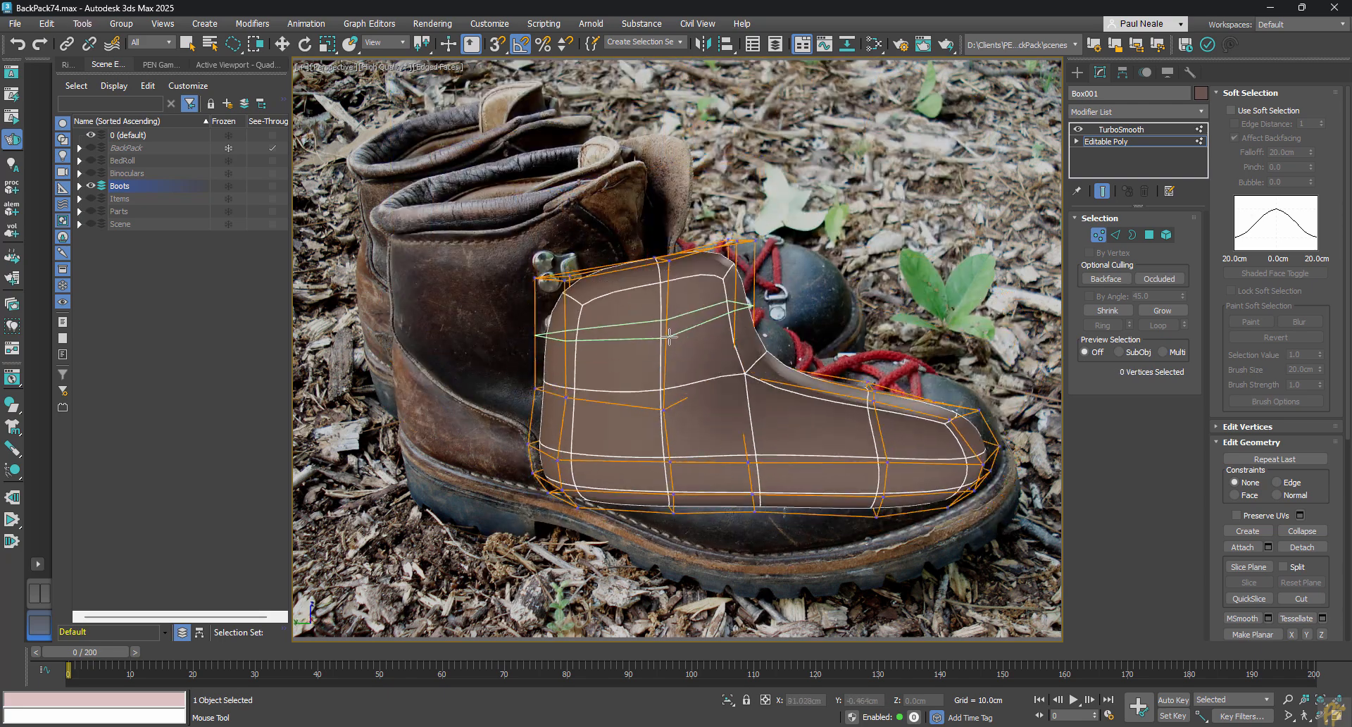
pyautogui.press('w')
# Move the upper shaft loop's front vertices to about Y -0.3, Z 8.8 cm.
pyautogui.moveTo(718, 296); pyautogui.dragTo(648, 348, button='middle')
pyautogui.moveTo(634, 445); pyautogui.dragTo(705, 405)
pyautogui.moveTo(664, 422); pyautogui.dragTo(692, 422)
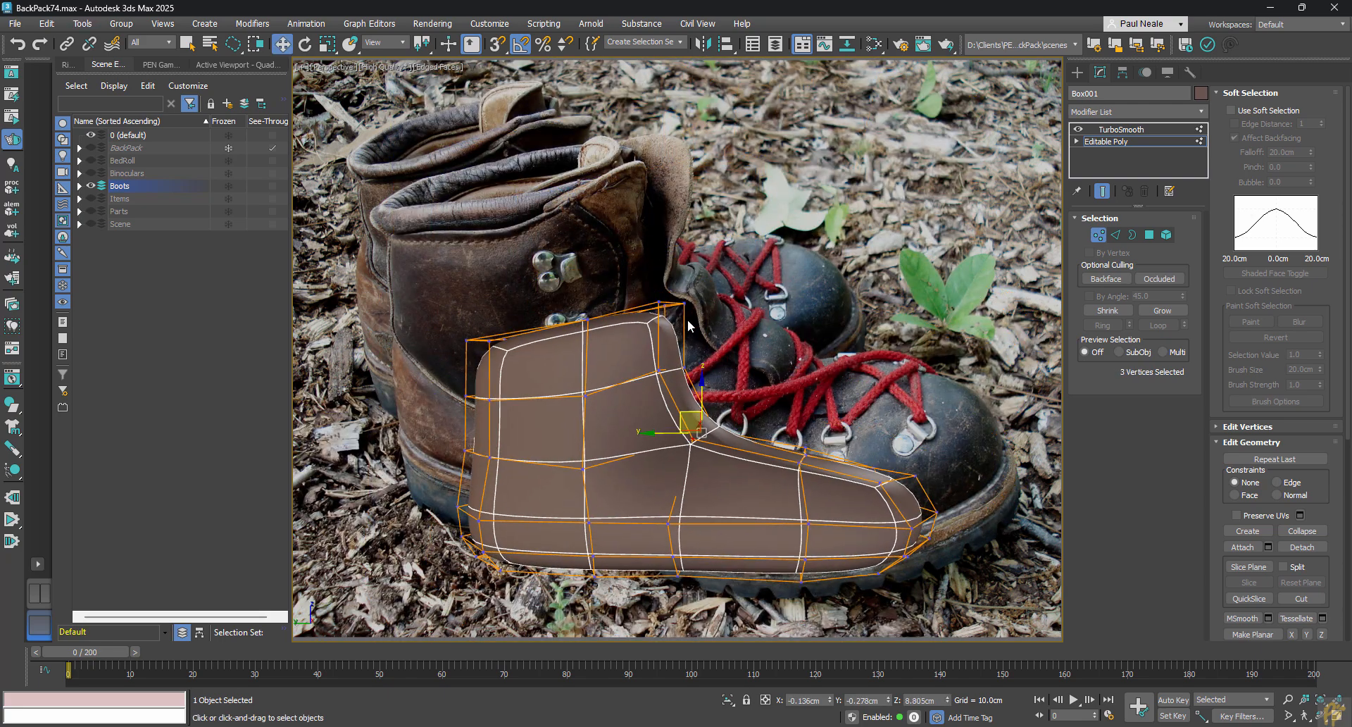
# Reshape the collar's top edge by raising its front vertices and lifting the back ones about 0.15 cm.
pyautogui.moveTo(653, 271); pyautogui.dragTo(653, 269)
pyautogui.moveTo(612, 347); pyautogui.dragTo(567, 306)
pyautogui.moveTo(518, 365); pyautogui.dragTo(451, 321)
pyautogui.moveTo(468, 330); pyautogui.dragTo(468, 324)
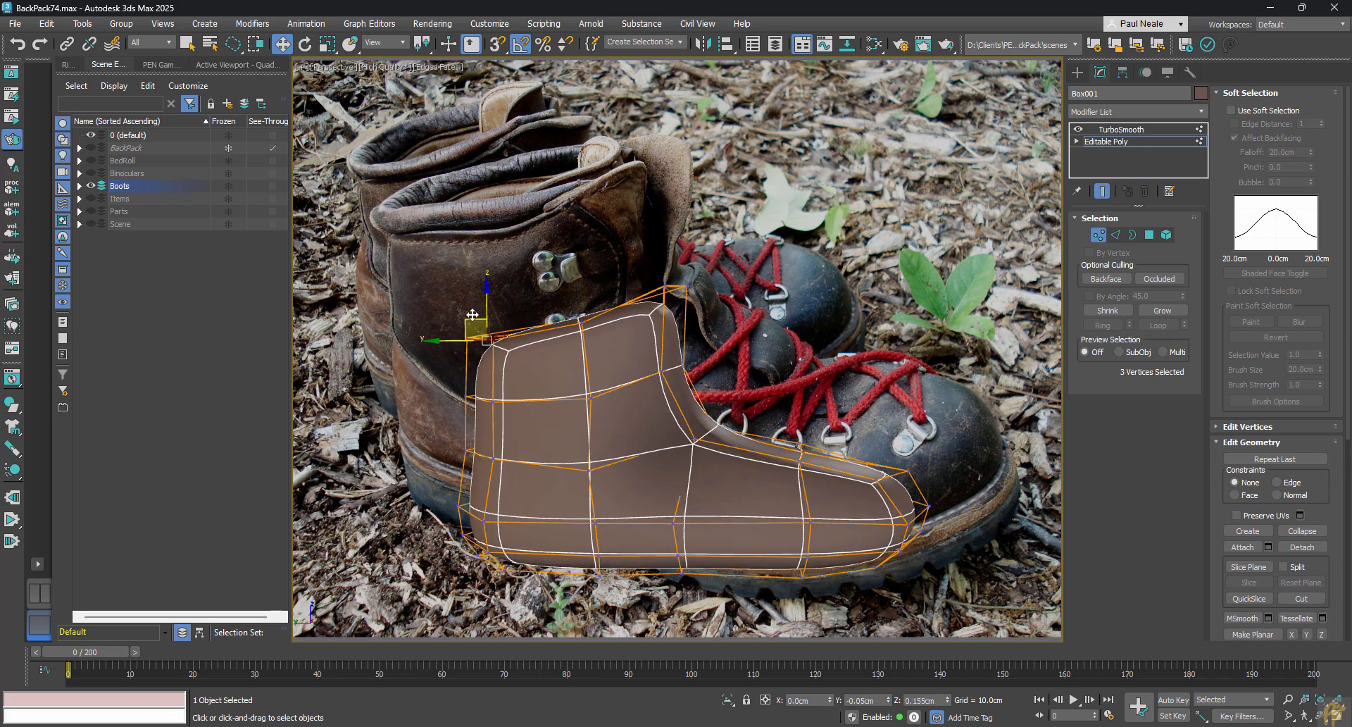
# Select the eight polygons on the boot's underside and enlarge them toward the boot's outline.
pyautogui.keyDown('alt'); pyautogui.moveTo(652, 314); pyautogui.dragTo(698, 409, button='middle'); pyautogui.keyUp('alt')
pyautogui.press('4')
pyautogui.moveTo(698, 410); pyautogui.dragTo(687, 384)
pyautogui.keyDown('alt'); pyautogui.moveTo(687, 384); pyautogui.dragTo(768, 401, button='middle'); pyautogui.keyUp('alt')
pyautogui.scroll(-2, 770, 401)
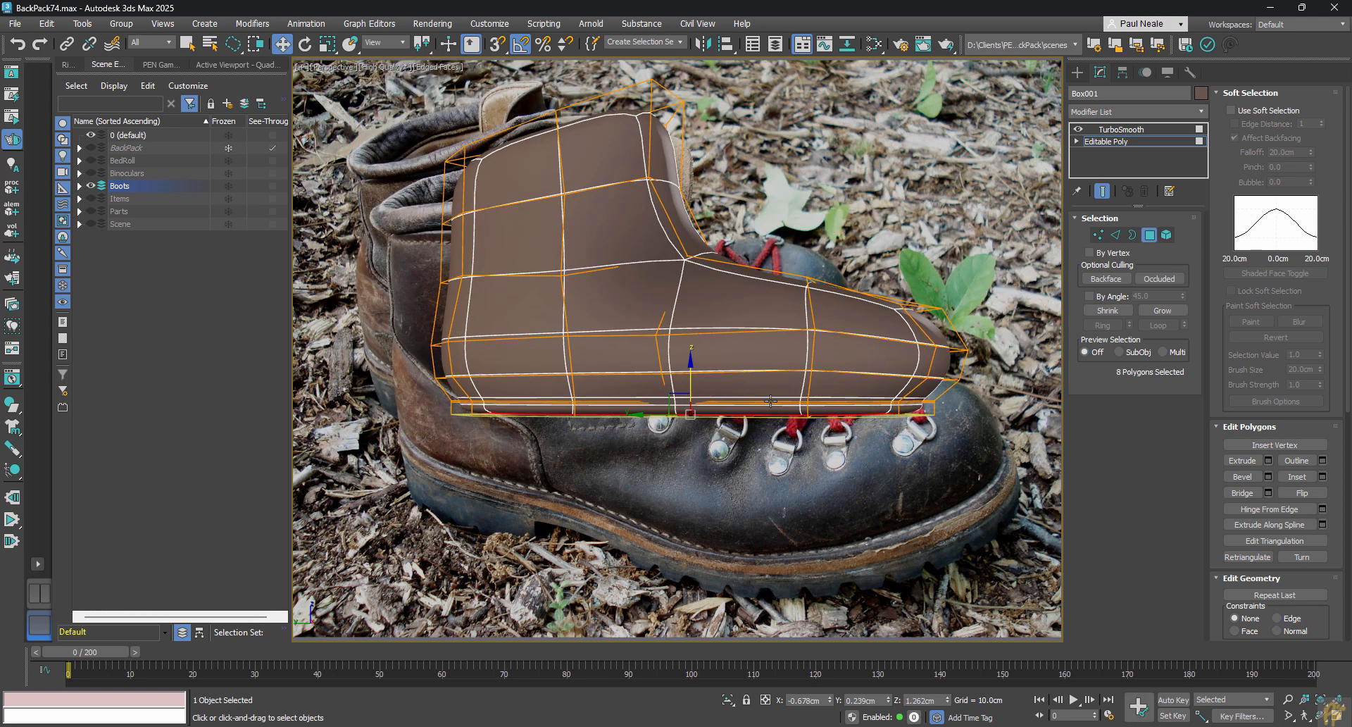
# Adjust the position of the vertical vertex ring around the forefoot.
pyautogui.press('1')
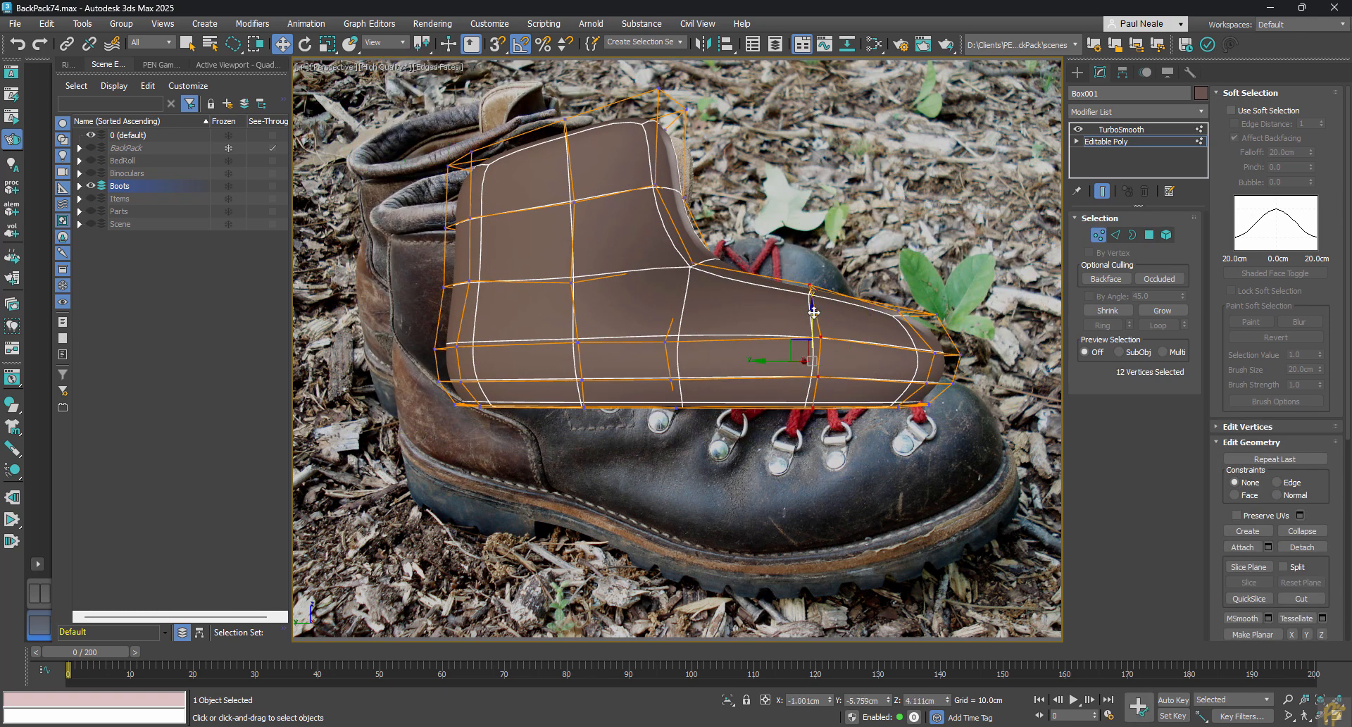
pyautogui.moveTo(813, 312); pyautogui.dragTo(686, 325)
pyautogui.keyDown('alt'); pyautogui.moveTo(687, 325); pyautogui.dragTo(693, 352, button='middle'); pyautogui.keyUp('alt')
pyautogui.moveTo(694, 352)
pyautogui.mouseDown(button='middle')
pyautogui.moveTo(430, 377)
pyautogui.moveTo(740, 328)
pyautogui.moveTo(785, 372)
pyautogui.moveTo(683, 345)
pyautogui.mouseUp(button='middle')
# Extrude the underside polygons downward to form a sole layer.
pyautogui.press('4')
pyautogui.scroll(2, 682, 344)
pyautogui.moveTo(676, 341); pyautogui.dragTo(648, 374)
pyautogui.moveTo(649, 375); pyautogui.dragTo(688, 368, button='middle')
# Move the three underside vertices near the front of the heel to about Y 5.2, Z 0.3 cm.
pyautogui.press('1')
pyautogui.click(667, 368)
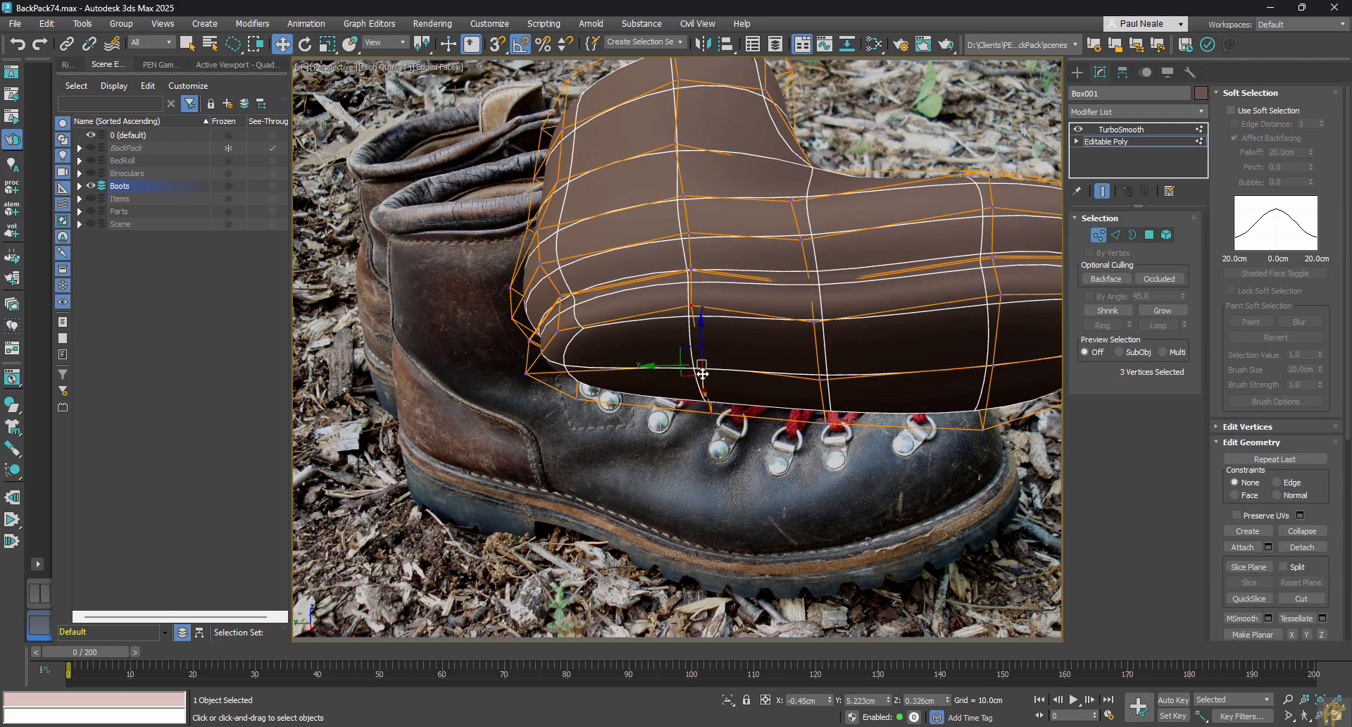
pyautogui.moveTo(703, 374); pyautogui.dragTo(702, 369)
pyautogui.keyDown('alt'); pyautogui.moveTo(702, 369); pyautogui.dragTo(655, 367, button='middle'); pyautogui.keyUp('alt')
# Insert a vertical edge loop through the rear part of the boot, between the heel and the mid-ankle loop.
pyautogui.hotkey('alt', 's')
pyautogui.click(639, 323)
pyautogui.keyDown('alt'); pyautogui.moveTo(639, 322); pyautogui.dragTo(676, 447, button='middle'); pyautogui.keyUp('alt')
pyautogui.rightClick(563, 398)
# Form a heel block under the rear sole, with the three vertices in front of it at about Y 4.5, Z 0.7 cm.
pyautogui.moveTo(676, 446); pyautogui.dragTo(694, 483)
pyautogui.keyDown('alt'); pyautogui.moveTo(694, 483); pyautogui.dragTo(490, 405, button='middle'); pyautogui.keyUp('alt')
pyautogui.keyDown('ctrl'); pyautogui.click(728, 459); pyautogui.keyUp('ctrl')
pyautogui.press('r')
pyautogui.moveTo(620, 480); pyautogui.dragTo(622, 438)
pyautogui.keyDown('alt'); pyautogui.moveTo(622, 440); pyautogui.dragTo(655, 484, button='middle'); pyautogui.keyUp('alt')
pyautogui.press('4')
pyautogui.press('1')
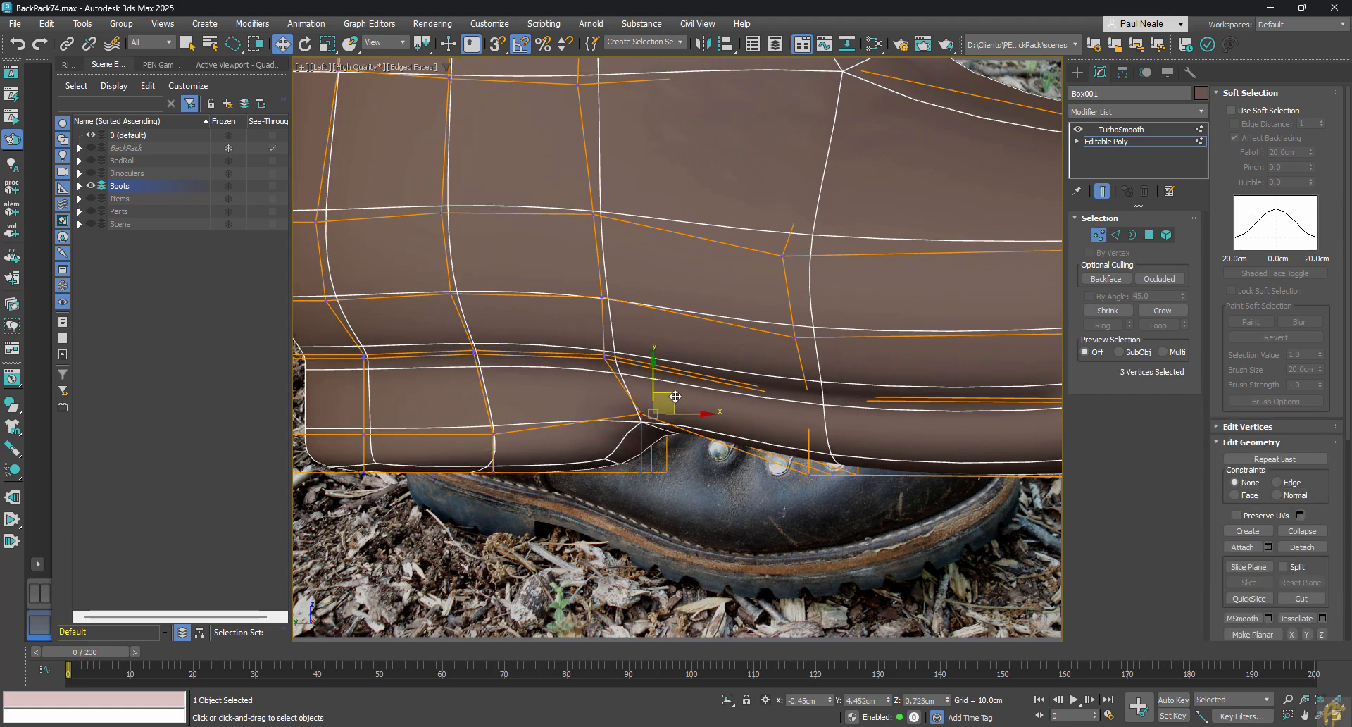
pyautogui.moveTo(674, 396); pyautogui.dragTo(738, 392, button='middle')
pyautogui.moveTo(321, 401); pyautogui.dragTo(394, 407, button='middle')
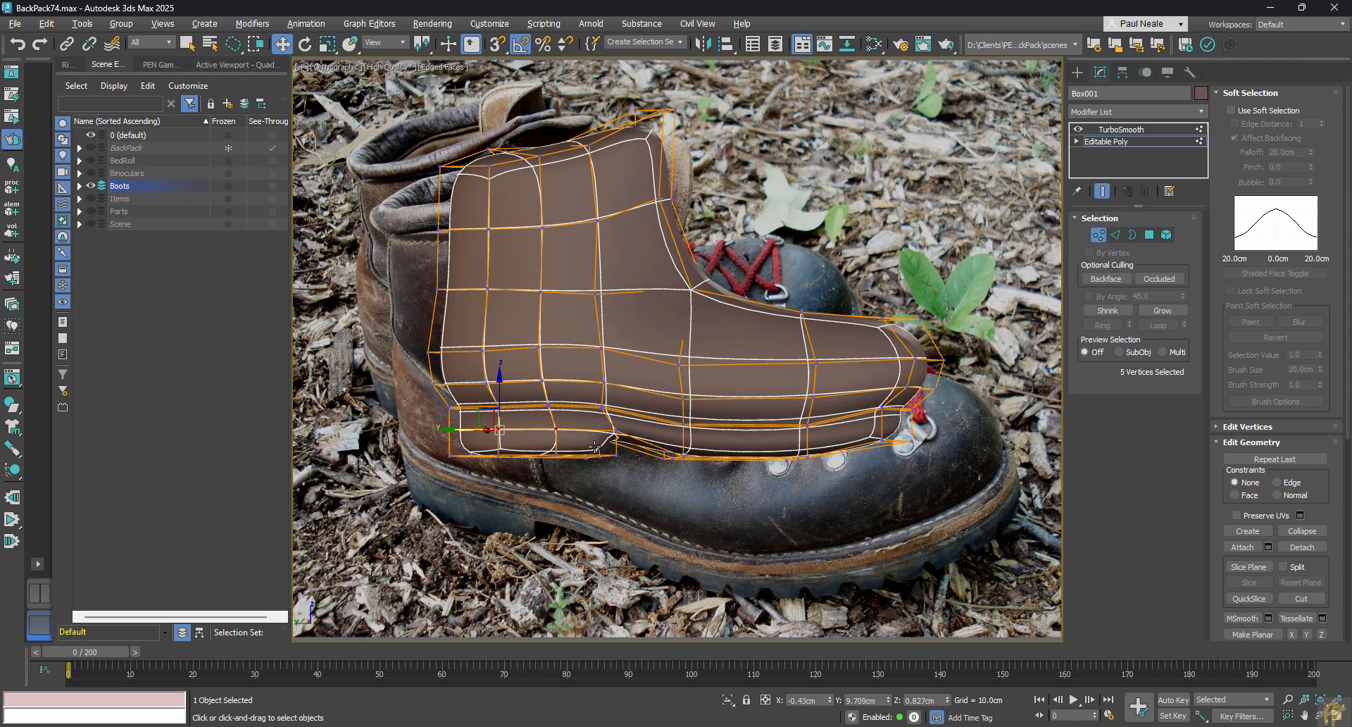
# Extrude the ring of side polygons around the sole and heel outward into a lip, and check the toe.
pyautogui.scroll(3, 964, 436)
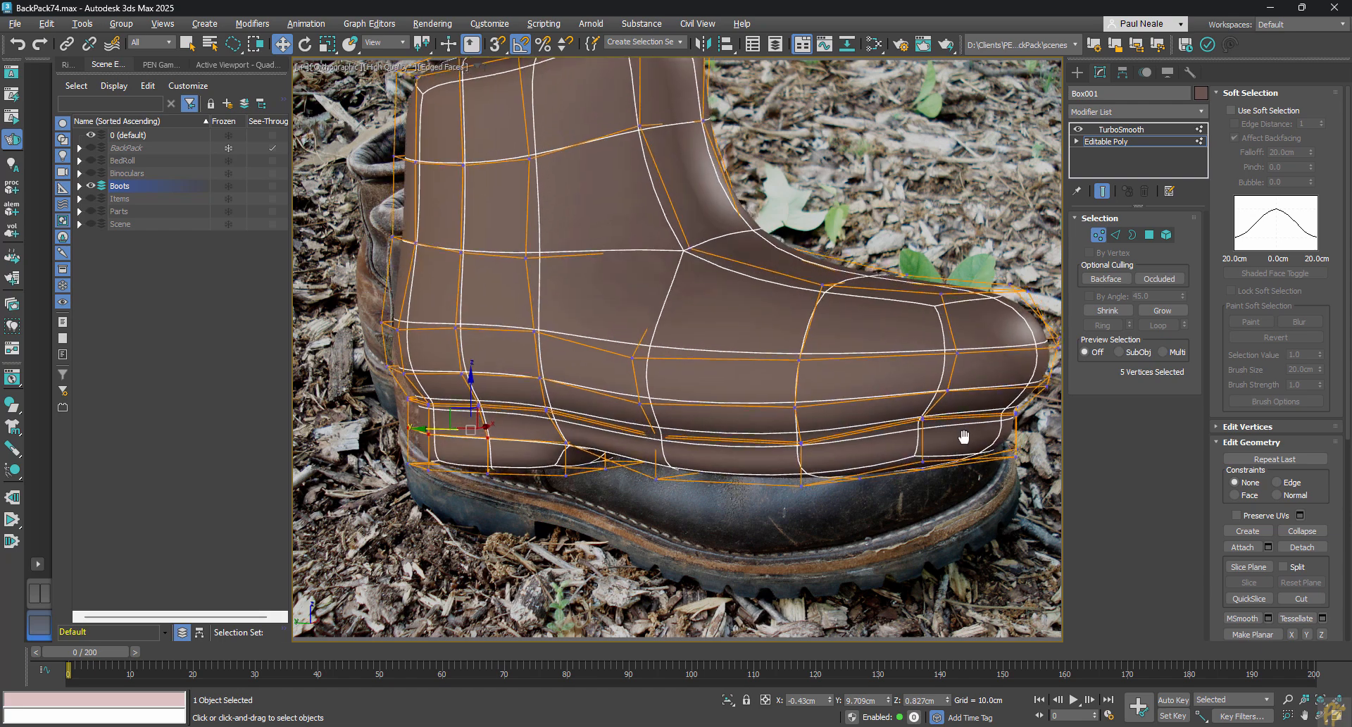
pyautogui.press('4')
pyautogui.click(880, 444)
pyautogui.keyDown('shift'); pyautogui.click(915, 445); pyautogui.keyUp('shift')
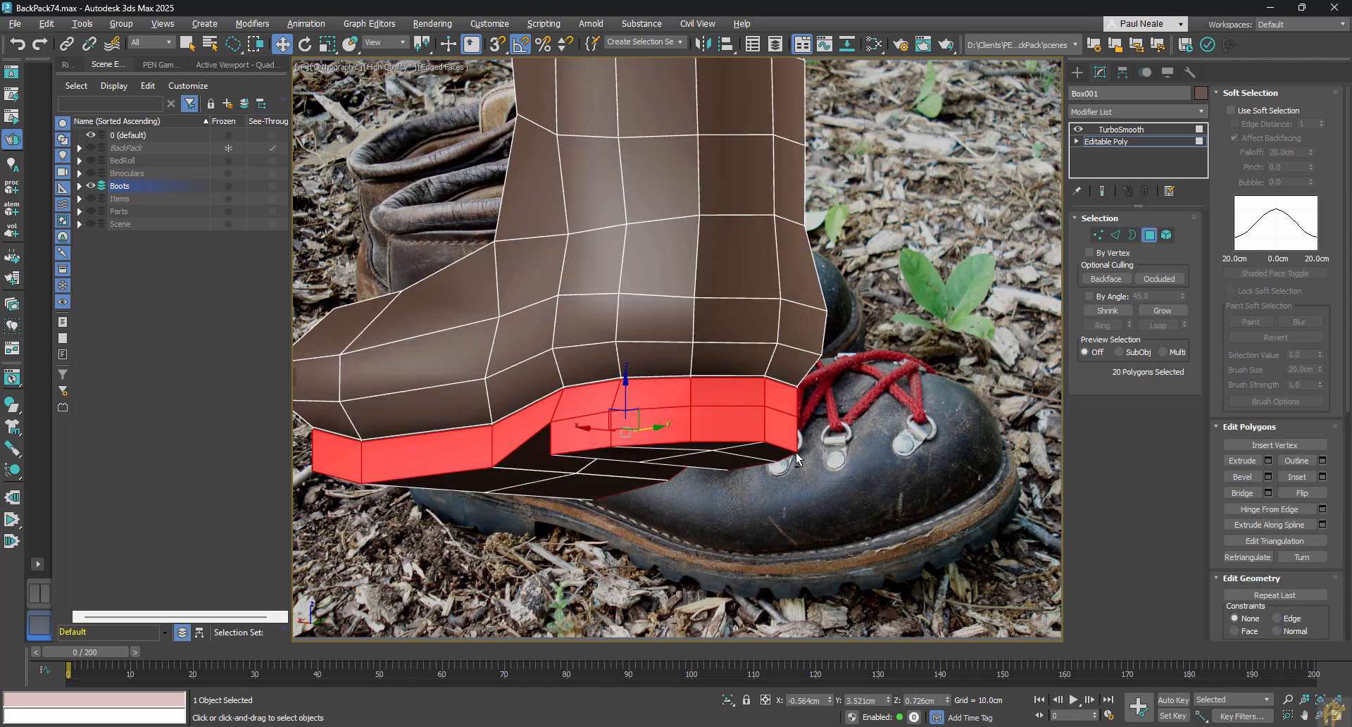
pyautogui.scroll(3, 634, 394)
pyautogui.scroll(5, 690, 345)
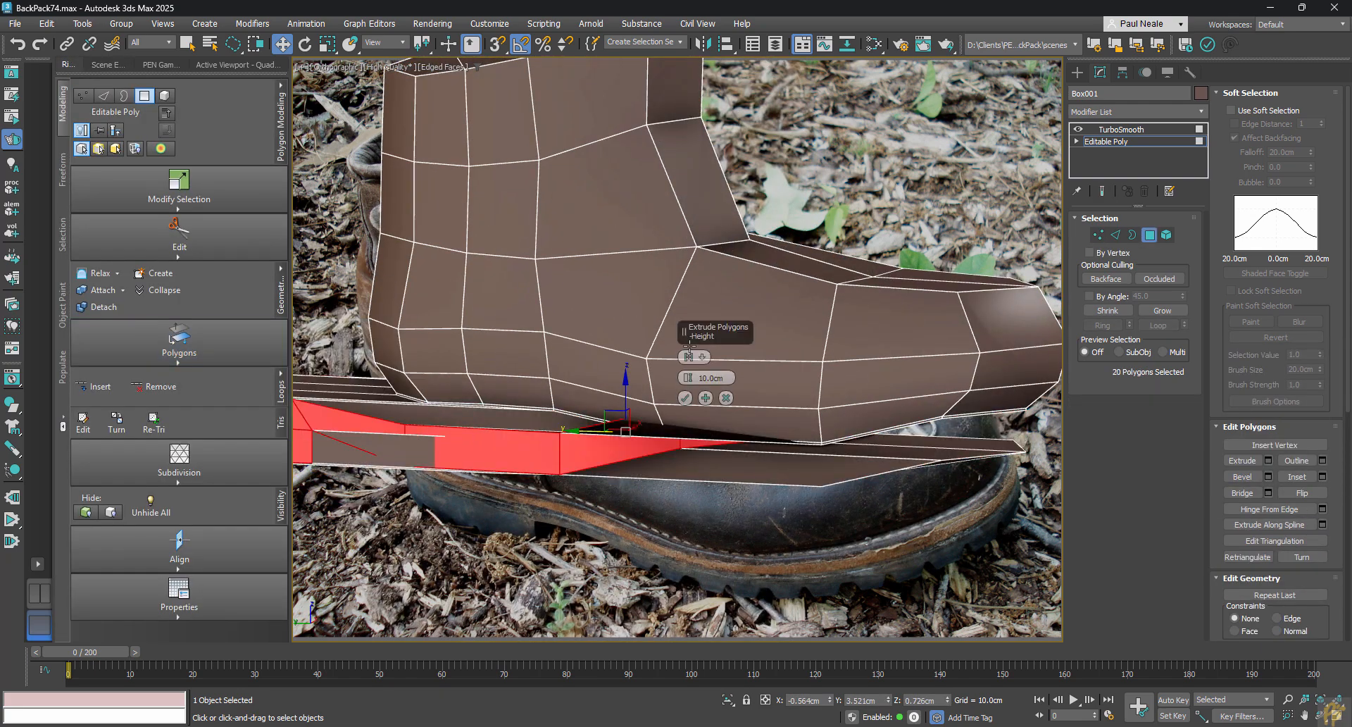
pyautogui.click(726, 383)
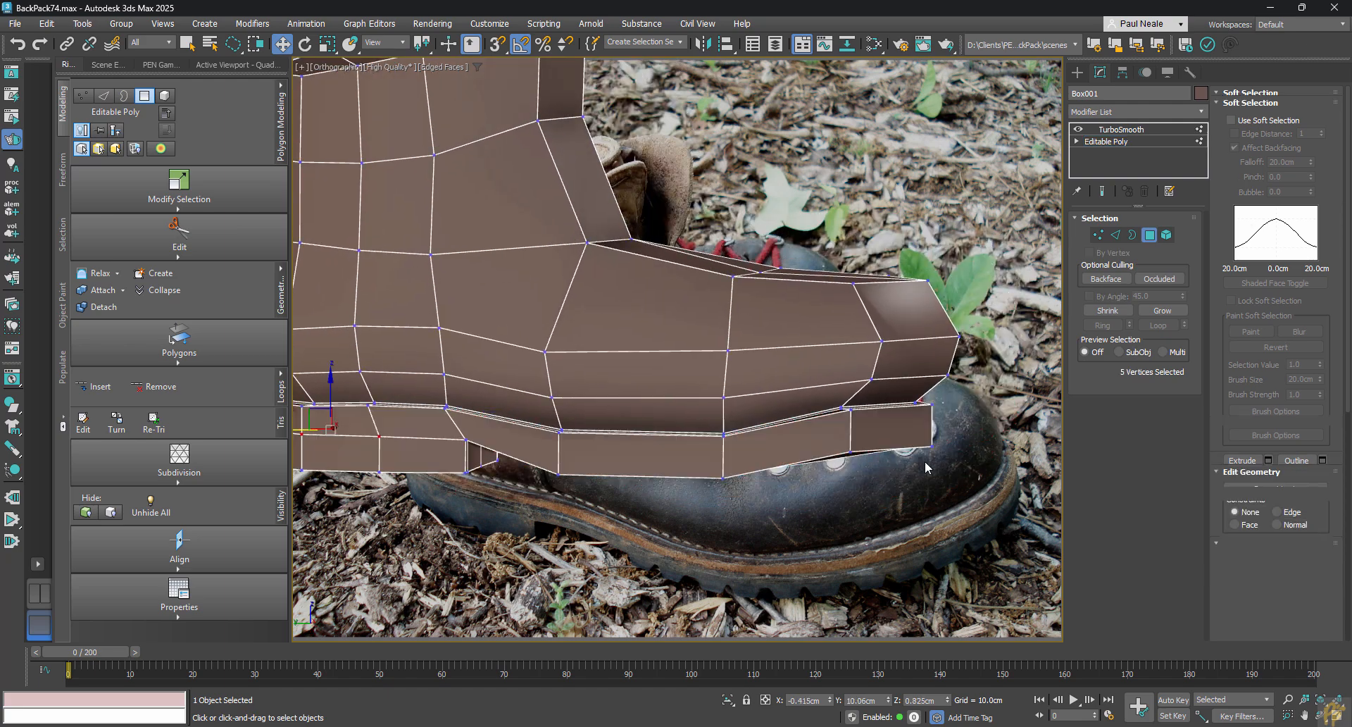
pyautogui.moveTo(997, 318); pyautogui.dragTo(896, 457)
pyautogui.hotkey('ctrl', 'q')
# Inset the six polygons down the front of the shaft and recess them to form the tongue opening.
pyautogui.keyDown('alt'); pyautogui.moveTo(927, 371); pyautogui.dragTo(937, 361, button='middle'); pyautogui.keyUp('alt')
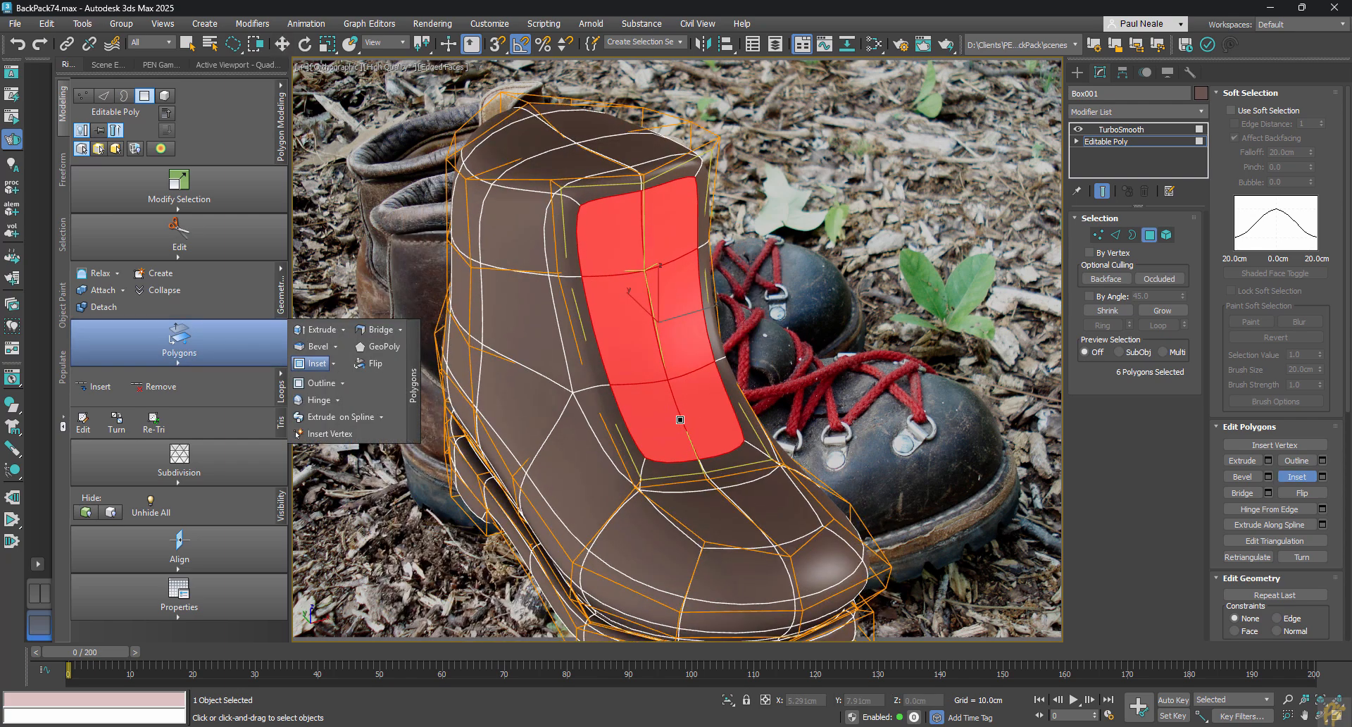
pyautogui.keyDown('alt'); pyautogui.moveTo(681, 420); pyautogui.dragTo(661, 327, button='middle'); pyautogui.keyUp('alt')
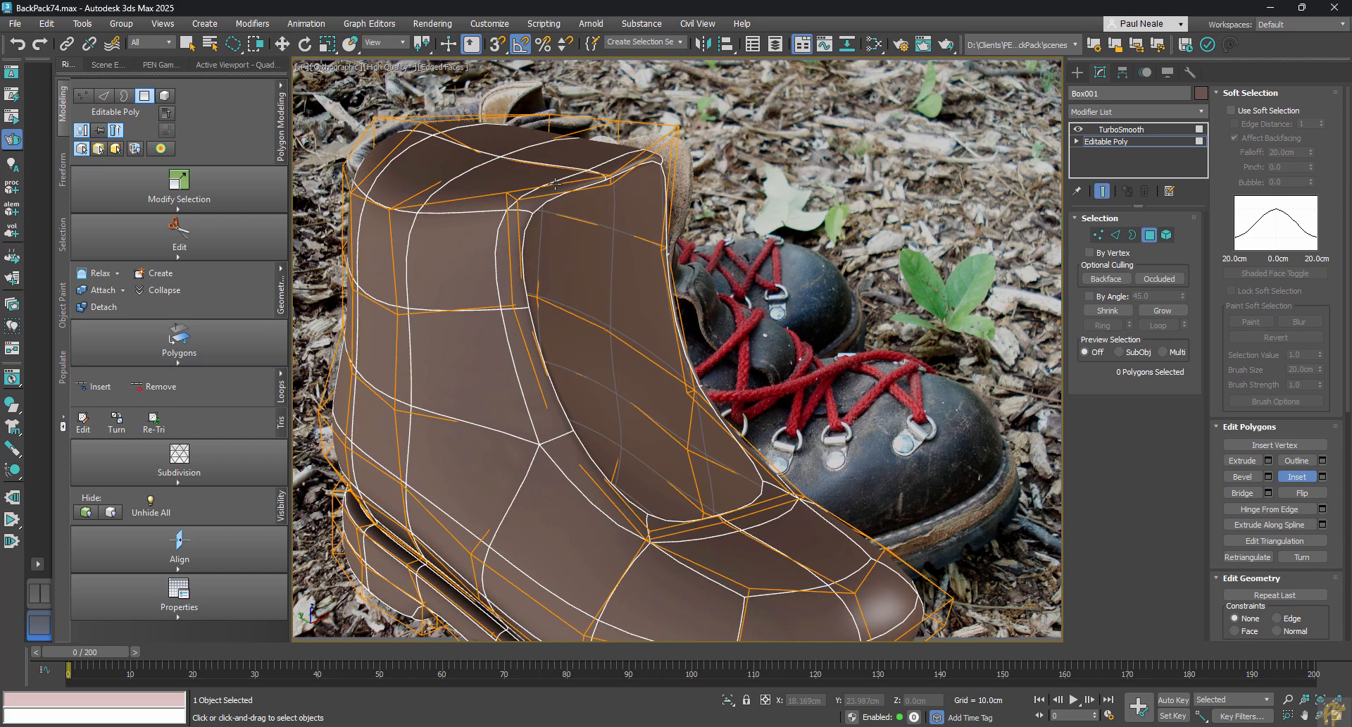
pyautogui.scroll(4, 546, 200)
pyautogui.moveTo(541, 208); pyautogui.dragTo(427, 288, button='middle')
# Cut edges from the tongue recess's upper corners to the shaft rim and clear the two short diagonal edges there.
pyautogui.hotkey('ctrl', 'q')
pyautogui.click(549, 285)
pyautogui.rightClick(549, 285)
pyautogui.click(807, 280)
pyautogui.rightClick(806, 280)
pyautogui.press('2')
pyautogui.click(817, 288)
pyautogui.keyDown('ctrl'); pyautogui.click(437, 255); pyautogui.keyUp('ctrl')
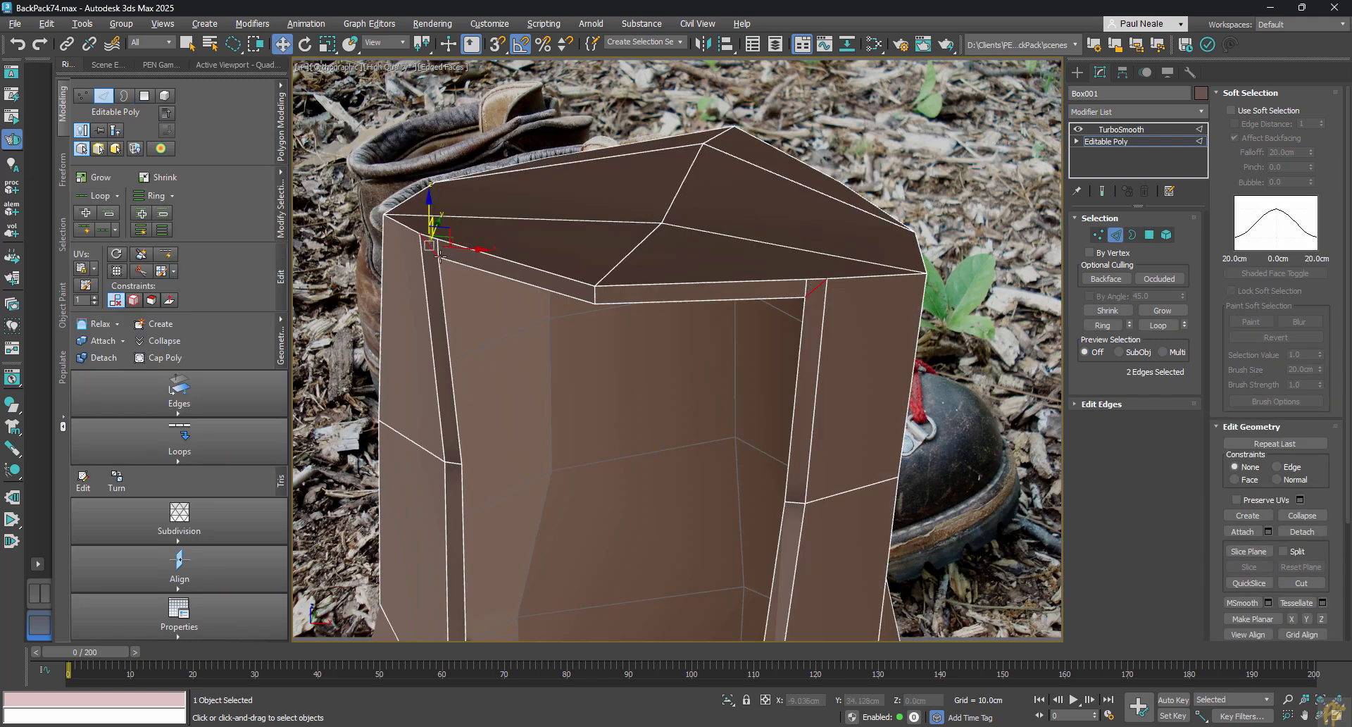
# Delete the polygons capping the shaft and filling the tongue recess so the boot is open at the top and front.
pyautogui.keyDown('alt'); pyautogui.moveTo(573, 382); pyautogui.dragTo(694, 268, button='middle'); pyautogui.keyUp('alt')
pyautogui.press('4')
pyautogui.click(694, 253)
pyautogui.scroll(4, 594, 272)
pyautogui.scroll(-5, 595, 272)
pyautogui.keyDown('alt'); pyautogui.moveTo(594, 272); pyautogui.dragTo(619, 328, button='middle'); pyautogui.keyUp('alt')
pyautogui.press('Delete')
# Switch moves to Screen coordinates and reposition the vertices at the base of the tongue opening to round its lower corners.
pyautogui.scroll(3, 655, 408)
pyautogui.moveTo(620, 327); pyautogui.dragTo(578, 450, button='middle')
pyautogui.scroll(3, 682, 413)
pyautogui.hotkey('ctrl', 'q')
pyautogui.scroll(-4, 644, 395)
pyautogui.scroll(4, 645, 396)
pyautogui.press('1')
pyautogui.keyDown('alt'); pyautogui.rightClick(649, 453); pyautogui.keyUp('alt')
pyautogui.click(670, 407)
pyautogui.moveTo(775, 480); pyautogui.dragTo(744, 458)
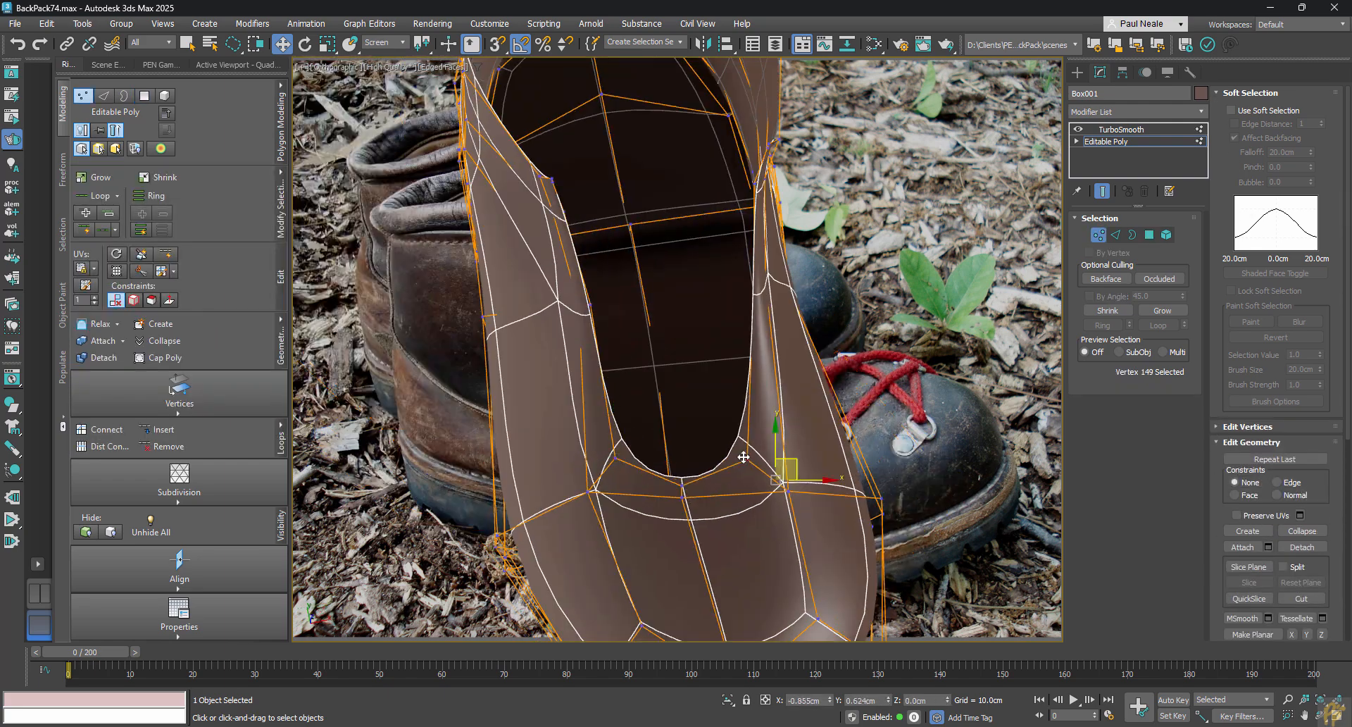
pyautogui.keyDown('alt'); pyautogui.moveTo(744, 457); pyautogui.dragTo(821, 373, button='middle'); pyautogui.keyUp('alt')
pyautogui.click(730, 451)
# Reposition the vertices along the side of the tongue opening and select its two upper corner vertices at the rim.
pyautogui.click(608, 342)
pyautogui.keyDown('alt'); pyautogui.moveTo(608, 341); pyautogui.dragTo(624, 335, button='middle'); pyautogui.keyUp('alt')
pyautogui.moveTo(601, 332); pyautogui.dragTo(615, 308)
pyautogui.click(576, 364)
pyautogui.moveTo(609, 240); pyautogui.dragTo(687, 415, button='middle')
pyautogui.scroll(2, 625, 425)
pyautogui.click(640, 146)
pyautogui.keyDown('alt'); pyautogui.moveTo(640, 152); pyautogui.dragTo(625, 245, button='middle'); pyautogui.keyUp('alt')
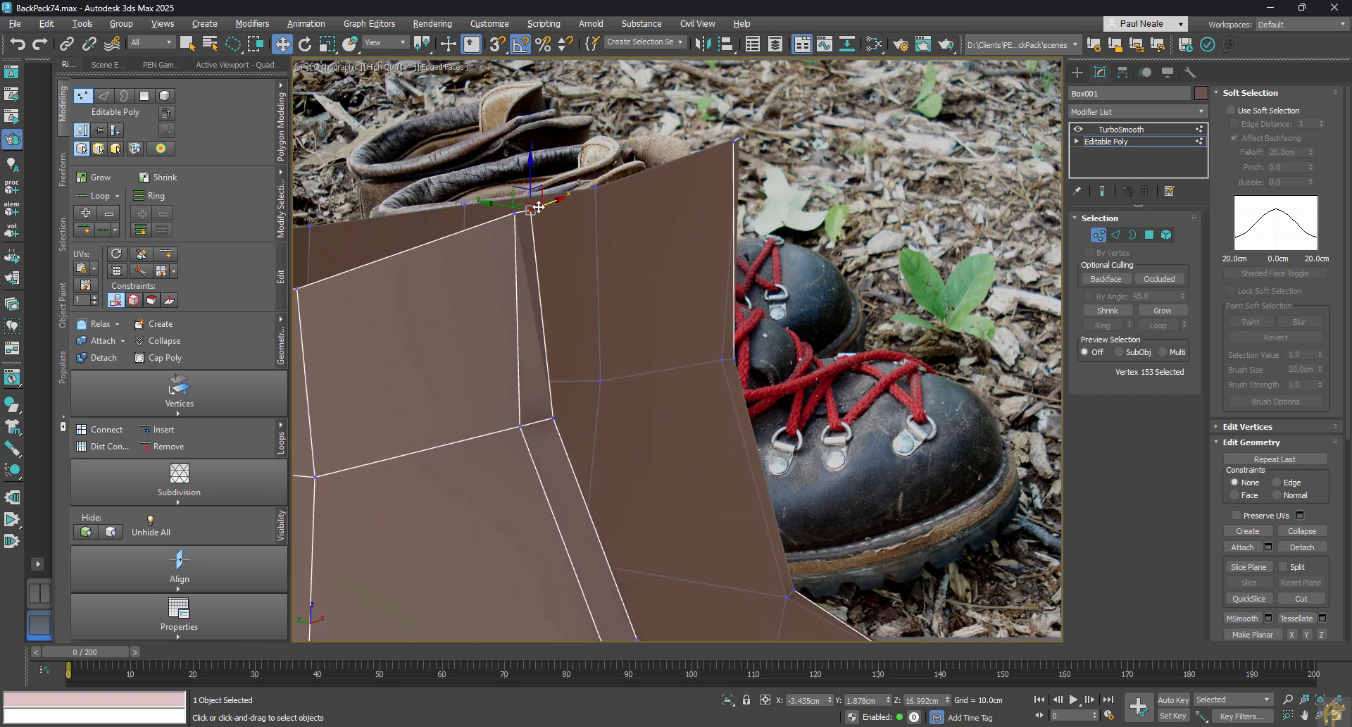
pyautogui.keyDown('ctrl'); pyautogui.click(734, 139); pyautogui.keyUp('ctrl')
pyautogui.keyDown('alt'); pyautogui.moveTo(733, 144); pyautogui.dragTo(745, 338, button='middle'); pyautogui.keyUp('alt')
pyautogui.scroll(-5, 672, 324)
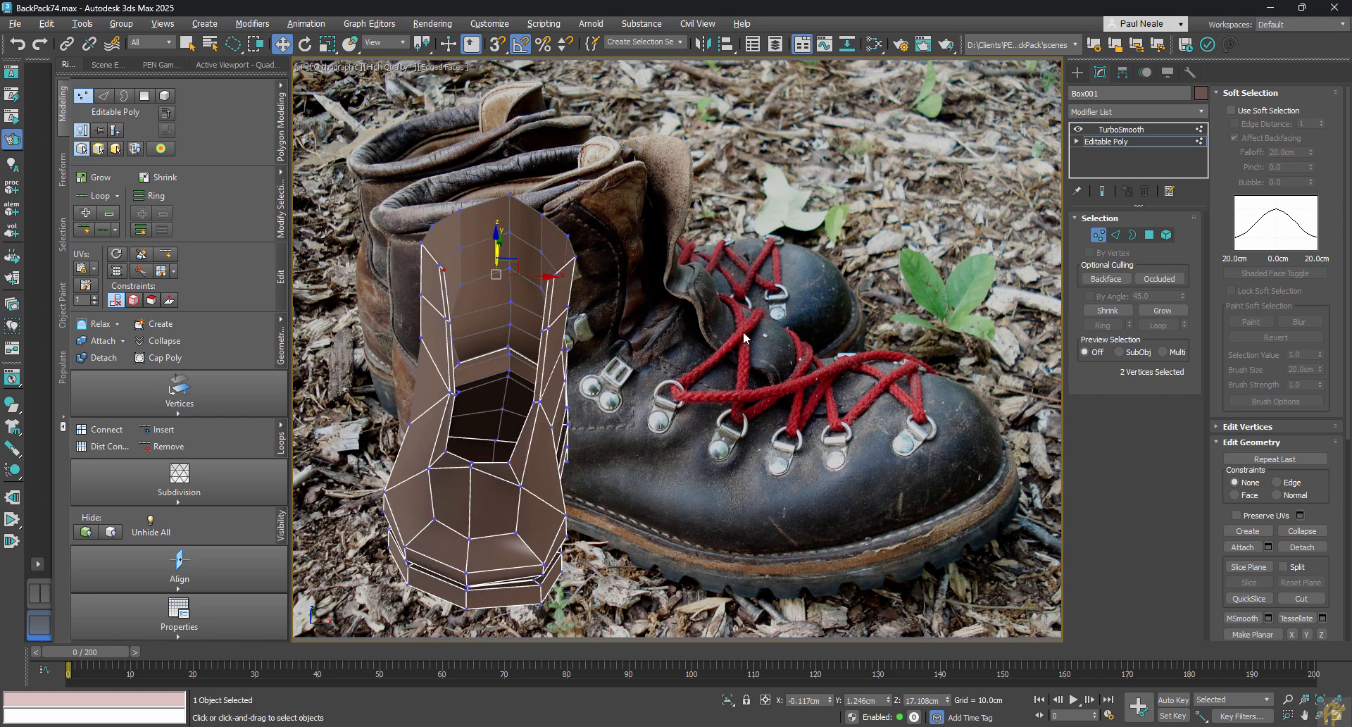
pyautogui.scroll(3, 620, 324)
pyautogui.moveTo(620, 324); pyautogui.dragTo(611, 402, button='middle')
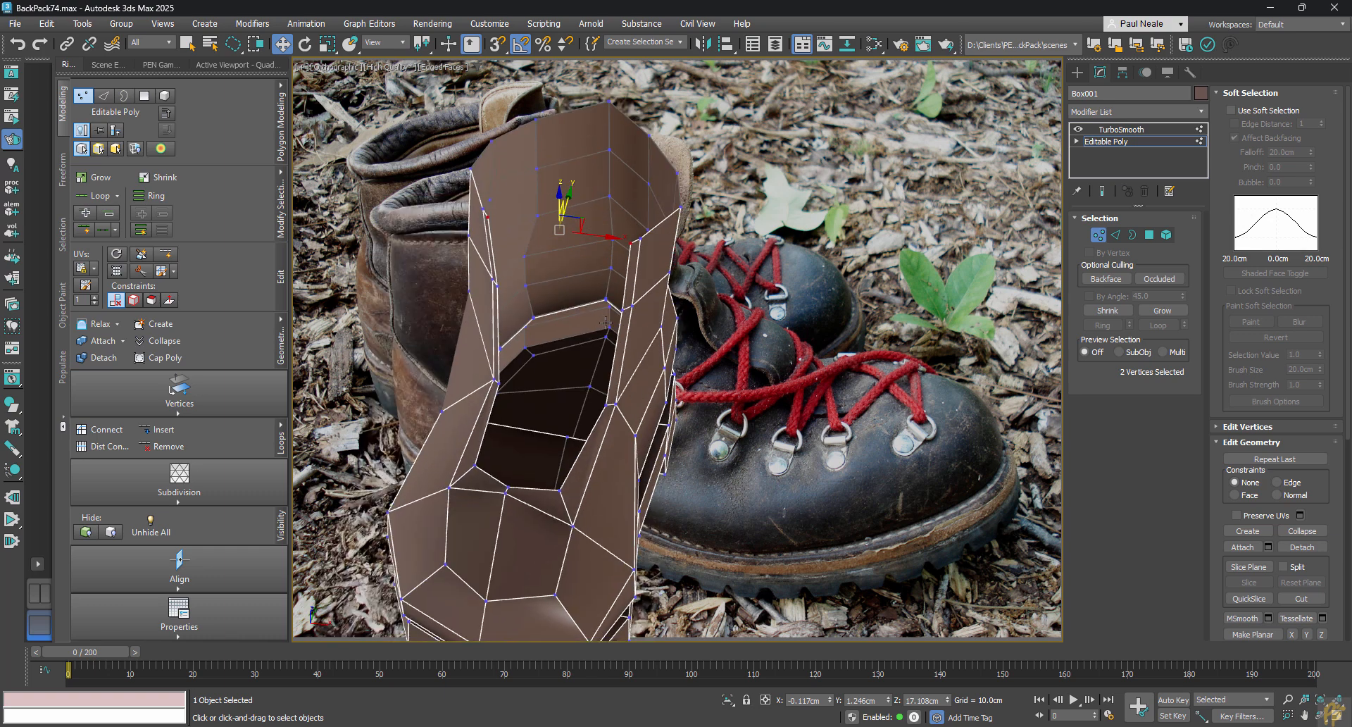
# Extrude the three inner side edges of the tongue opening about 3.5 cm across the gap to form a tongue flap.
pyautogui.press('2')
pyautogui.keyDown('alt'); pyautogui.moveTo(606, 323); pyautogui.dragTo(647, 386, button='middle'); pyautogui.keyUp('alt')
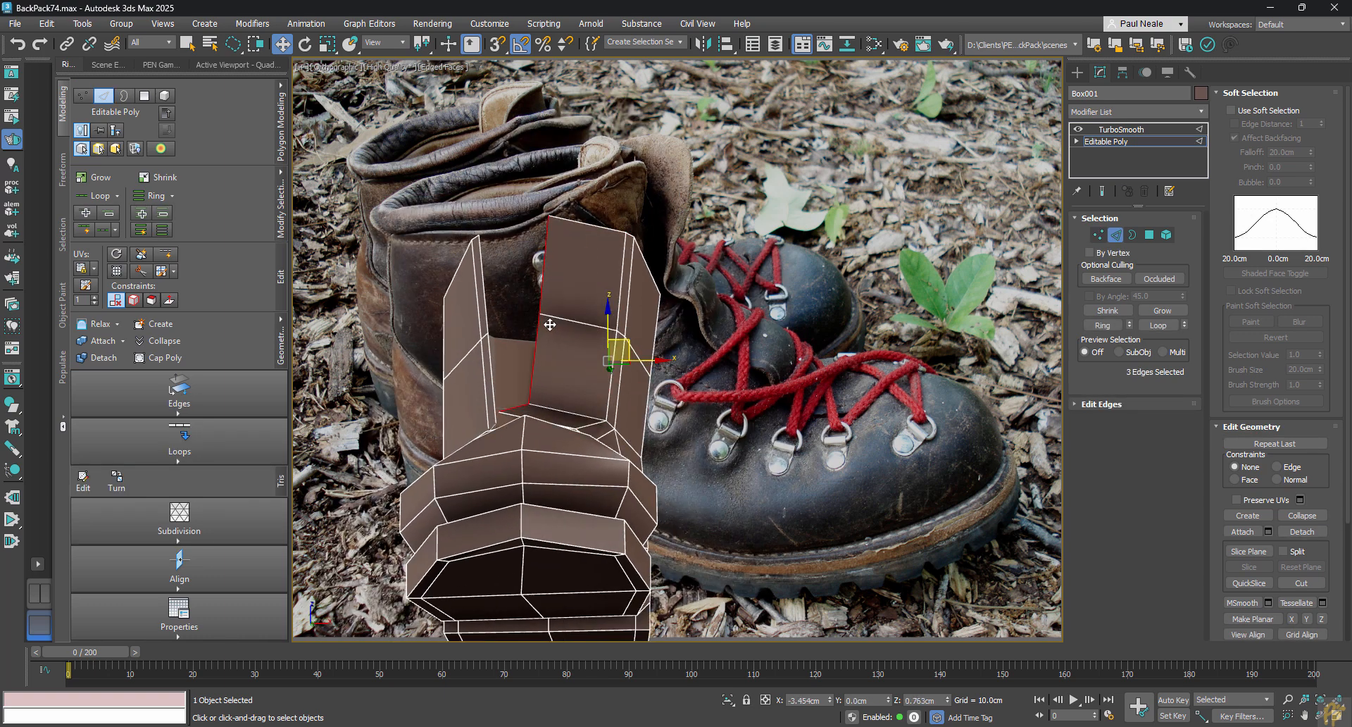
pyautogui.moveTo(550, 325); pyautogui.dragTo(545, 325)
pyautogui.keyDown('alt'); pyautogui.moveTo(557, 317); pyautogui.dragTo(585, 423, button='middle'); pyautogui.keyUp('alt')
# Move the vertices on the flap's free edge to fit the tongue across the opening and down to its base.
pyautogui.press('1')
pyautogui.click(549, 469)
pyautogui.moveTo(567, 448); pyautogui.dragTo(608, 436)
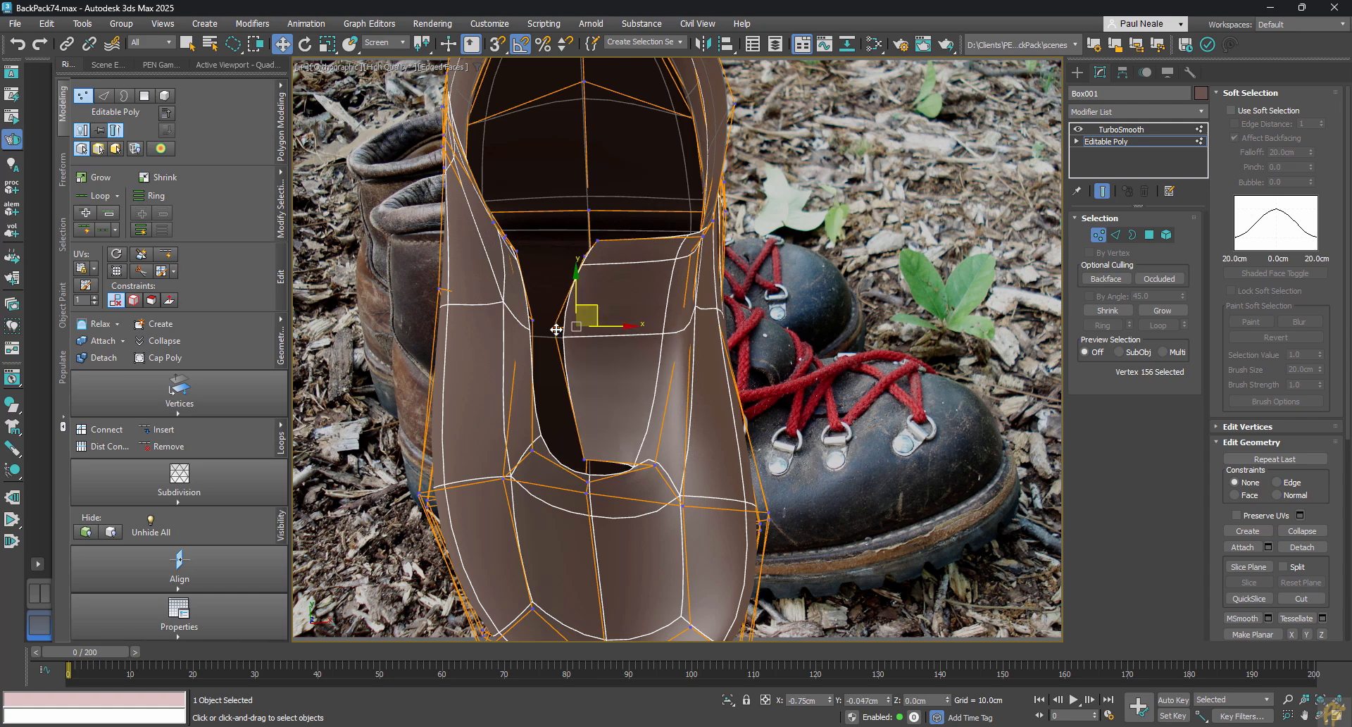
pyautogui.keyDown('alt'); pyautogui.moveTo(557, 330); pyautogui.dragTo(623, 287, button='middle'); pyautogui.keyUp('alt')
pyautogui.moveTo(604, 314); pyautogui.dragTo(590, 315)
pyautogui.moveTo(666, 360); pyautogui.dragTo(554, 365, button='middle')
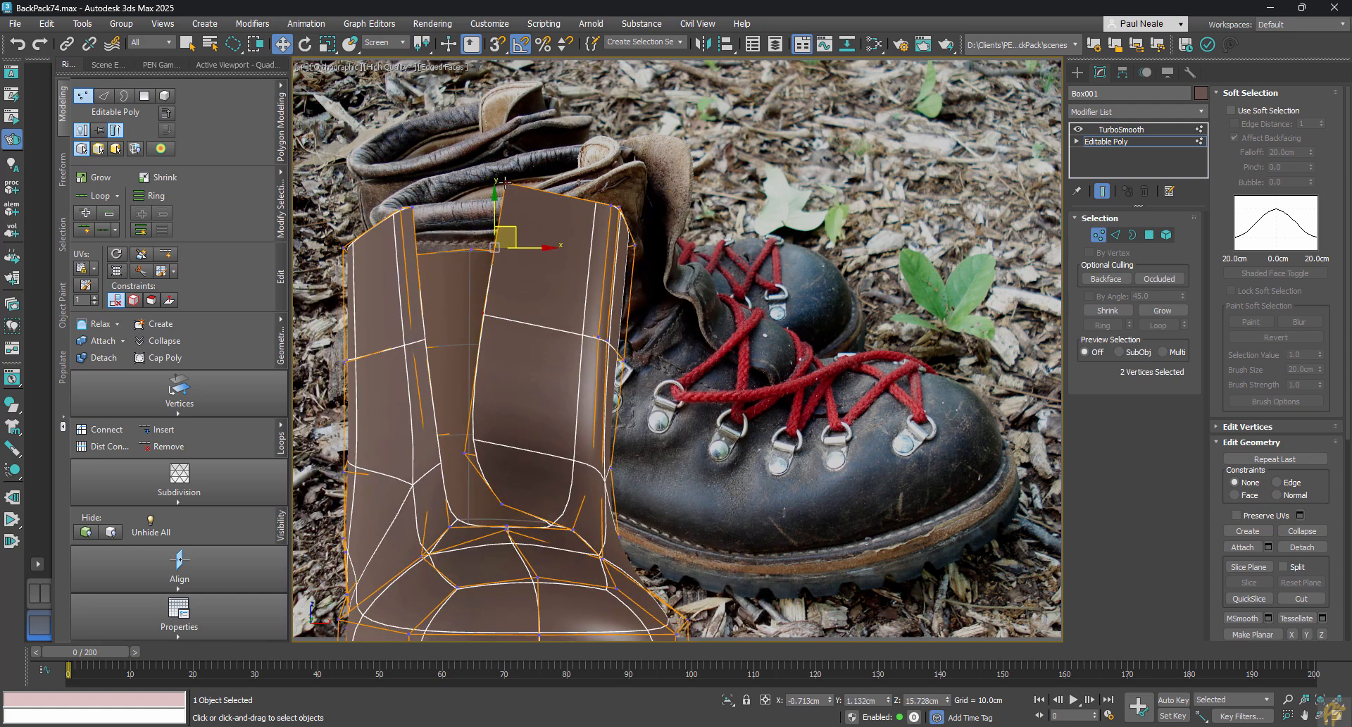
pyautogui.keyDown('alt'); pyautogui.moveTo(505, 182); pyautogui.dragTo(549, 221, button='middle'); pyautogui.keyUp('alt')
pyautogui.click(671, 484)
pyautogui.keyDown('alt'); pyautogui.moveTo(663, 465); pyautogui.dragTo(626, 389, button='middle'); pyautogui.keyUp('alt')
pyautogui.click(623, 282)
pyautogui.keyDown('alt'); pyautogui.moveTo(652, 295); pyautogui.dragTo(618, 352, button='middle'); pyautogui.keyUp('alt')
# Adjust the flap's lower corner and insert a lengthwise edge loop through the tongue flap.
pyautogui.hotkey('ctrl', 'e')
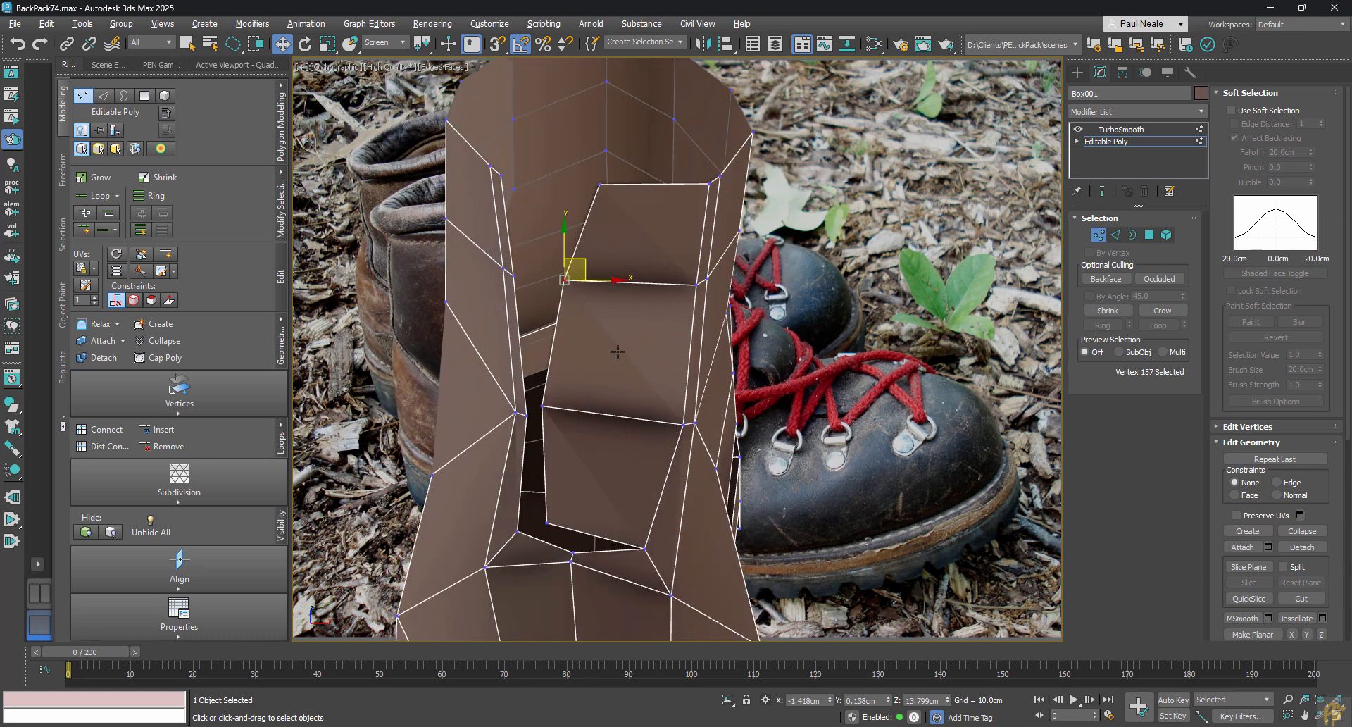
pyautogui.click(648, 524)
pyautogui.keyDown('alt'); pyautogui.moveTo(726, 546); pyautogui.dragTo(820, 415, button='middle'); pyautogui.keyUp('alt')
pyautogui.hotkey('alt', '1')
pyautogui.click(613, 450)
pyautogui.press('w')
# Reposition the flap's lower vertices and the vertices at the upper end of its attached side.
pyautogui.click(665, 429)
pyautogui.keyDown('ctrl'); pyautogui.click(544, 394); pyautogui.keyUp('ctrl')
pyautogui.hotkey('ctrl', 'e')
pyautogui.keyDown('alt'); pyautogui.moveTo(545, 395); pyautogui.dragTo(617, 252, button='middle'); pyautogui.keyUp('alt')
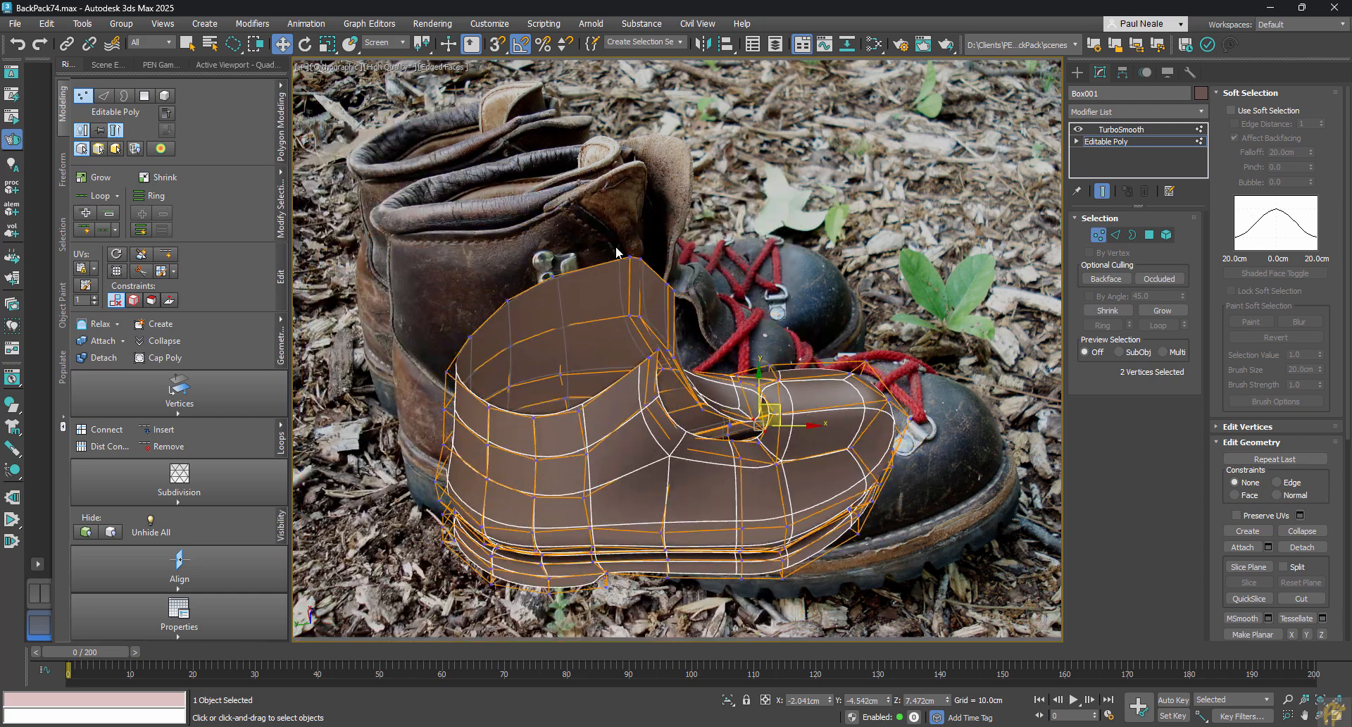
pyautogui.moveTo(617, 252); pyautogui.dragTo(648, 325)
pyautogui.keyDown('alt'); pyautogui.moveTo(648, 325); pyautogui.dragTo(613, 419, button='middle'); pyautogui.keyUp('alt')
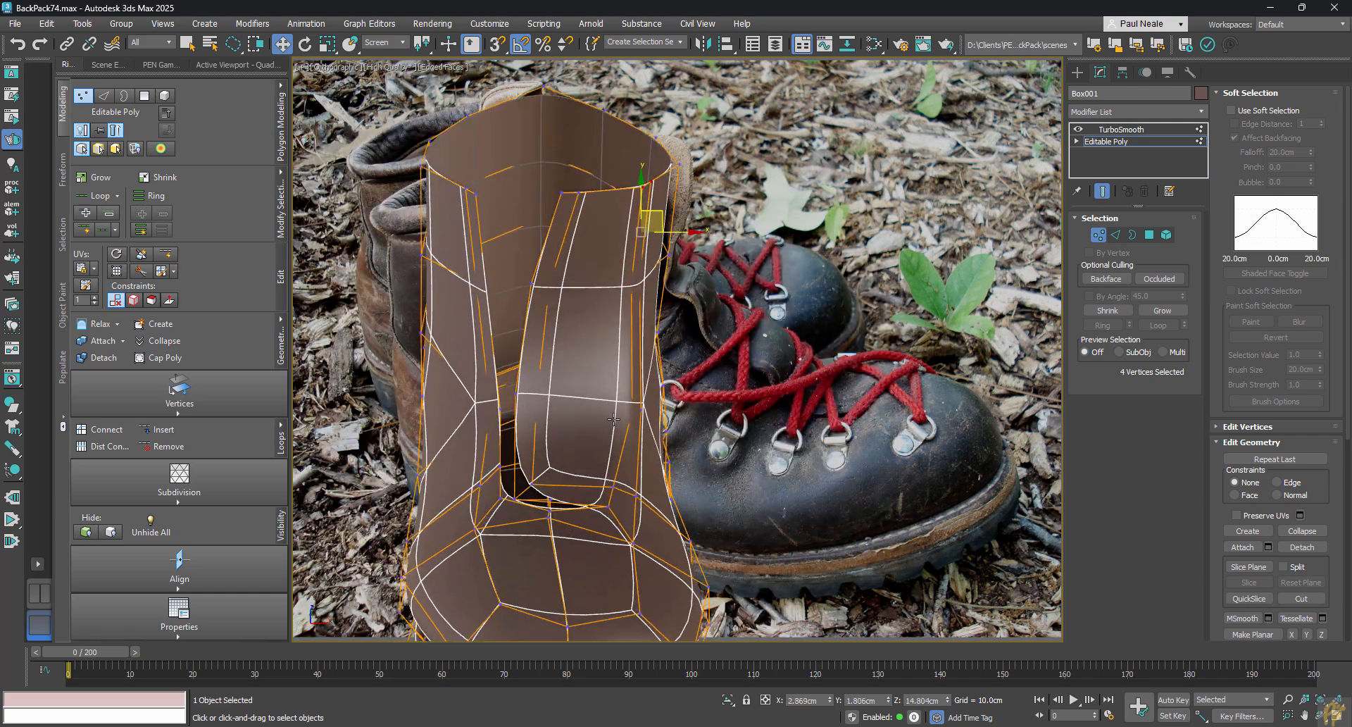
# Move the vertex on the front of the tongue flap about 0.5 cm forward and 0.3 cm up, and check both sides.
pyautogui.click(600, 307)
pyautogui.keyDown('alt'); pyautogui.moveTo(600, 307); pyautogui.dragTo(525, 402, button='middle'); pyautogui.keyUp('alt')
pyautogui.rightClick(523, 366)
pyautogui.click(597, 298)
pyautogui.click(554, 306)
pyautogui.keyDown('alt'); pyautogui.moveTo(553, 306); pyautogui.dragTo(546, 247, button='middle'); pyautogui.keyUp('alt')
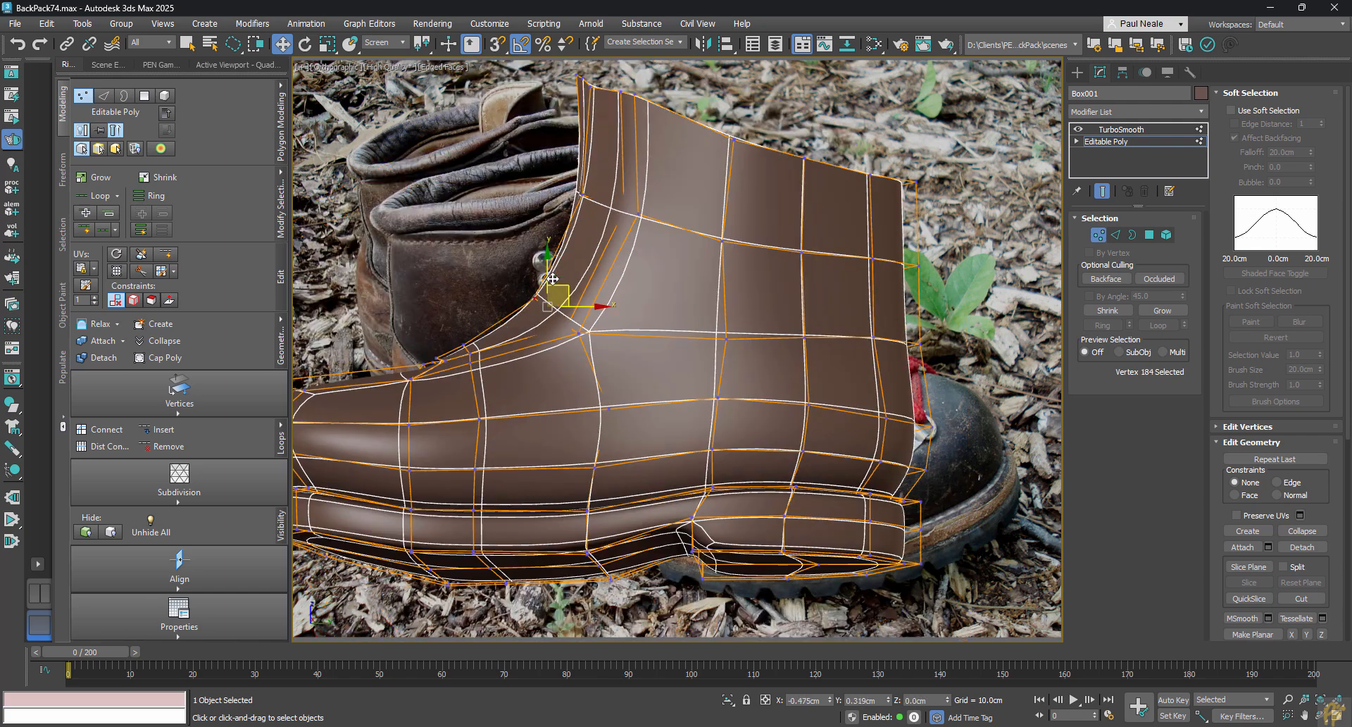
pyautogui.scroll(-4, 613, 359)
pyautogui.keyDown('alt'); pyautogui.moveTo(613, 360); pyautogui.dragTo(789, 410, button='middle'); pyautogui.keyUp('alt')
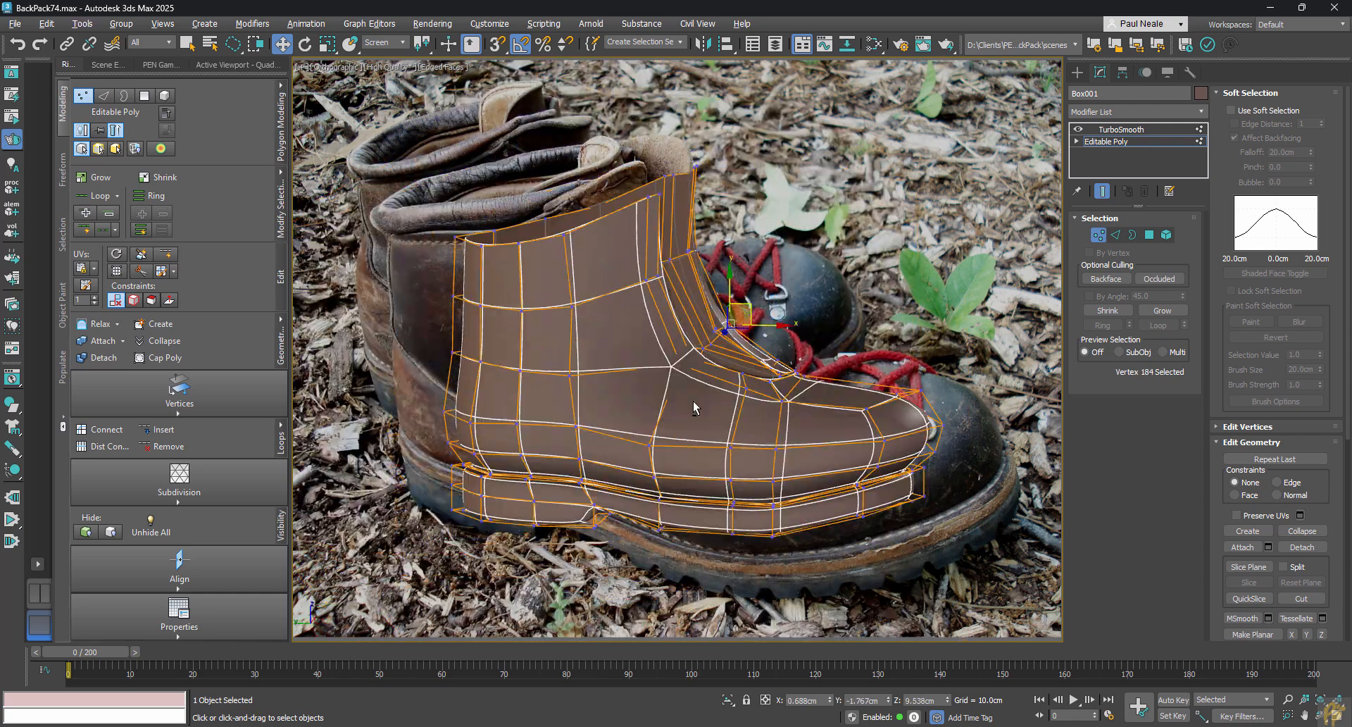
pyautogui.keyDown('alt'); pyautogui.moveTo(747, 316); pyautogui.dragTo(564, 279, button='middle'); pyautogui.keyUp('alt')
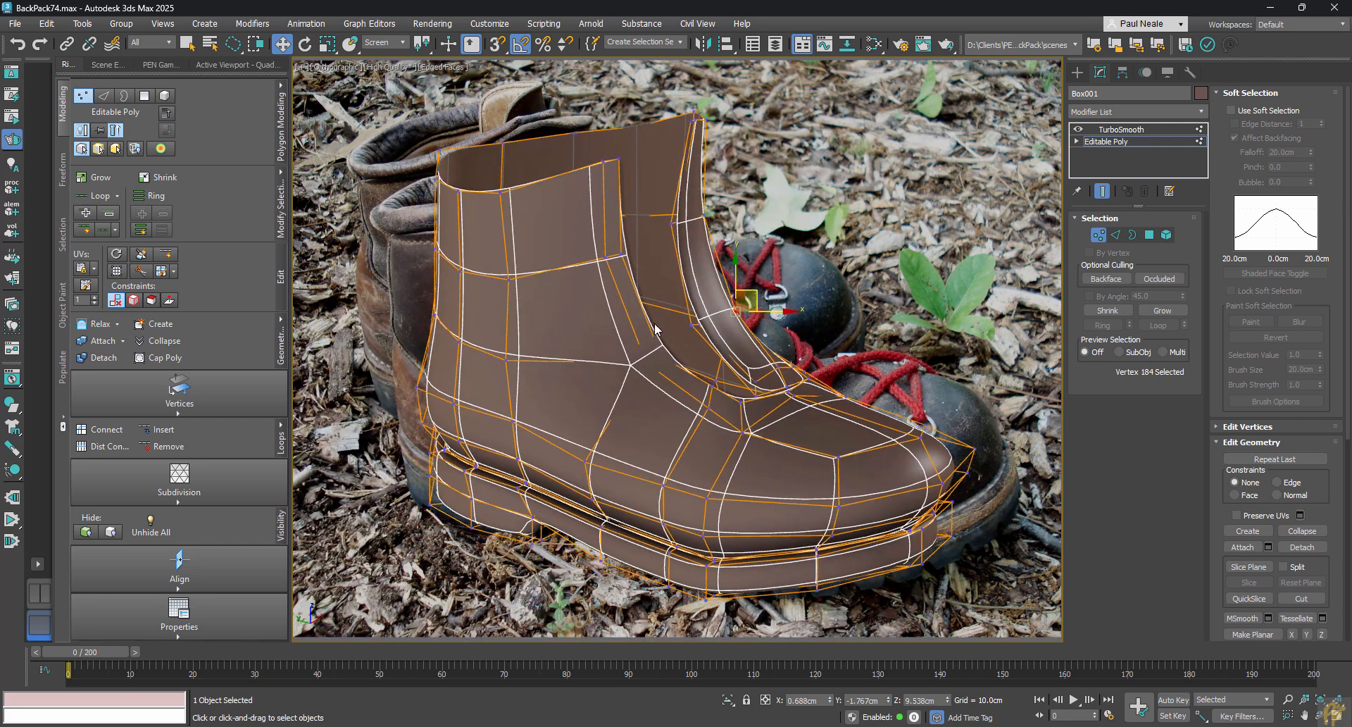
# Add a Shell modifier beneath TurboSmooth with an inner amount of 0.77 cm to give the boot wall thickness.
pyautogui.write('xshell')
pyautogui.press('Return')
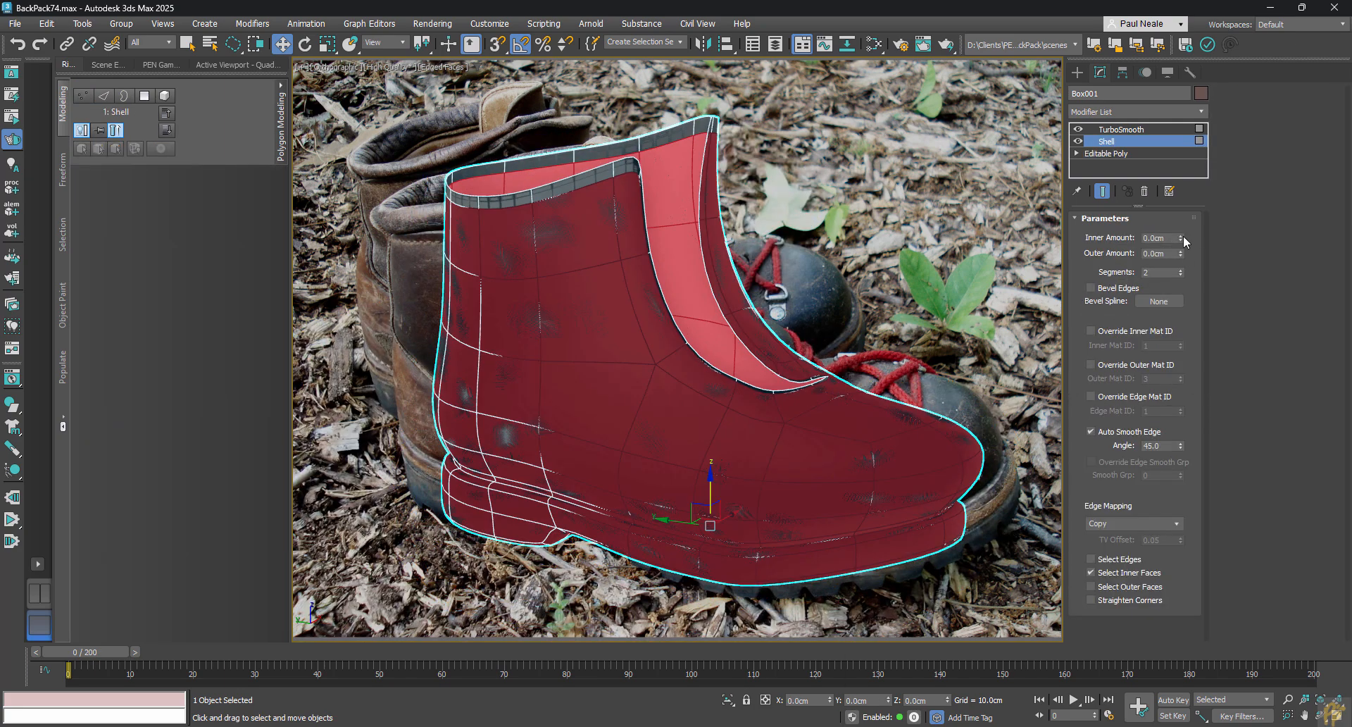
pyautogui.moveTo(1183, 238); pyautogui.dragTo(1183, 214)
pyautogui.moveTo(851, 345)
pyautogui.keyDown('alt'); pyautogui.mouseDown(button='middle')
pyautogui.moveTo(711, 344)
pyautogui.moveTo(841, 349)
pyautogui.mouseUp(button='middle'); pyautogui.keyUp('alt')
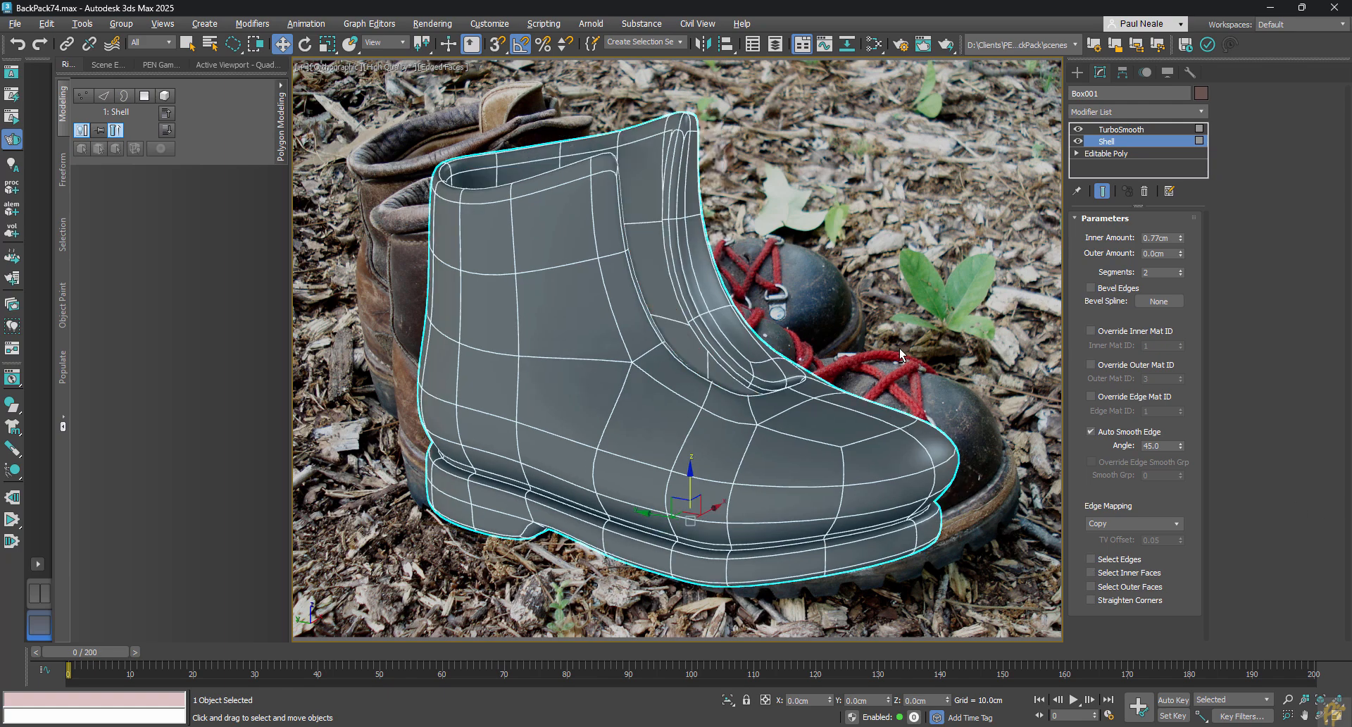
pyautogui.keyDown('alt'); pyautogui.moveTo(899, 348); pyautogui.dragTo(861, 423, button='middle'); pyautogui.keyUp('alt')
# Move the 21 Editable Poly vertices bordering the tongue opening about 1.1 cm toward the heel, and apply Smooth to the mesh.
pyautogui.click(1120, 154)
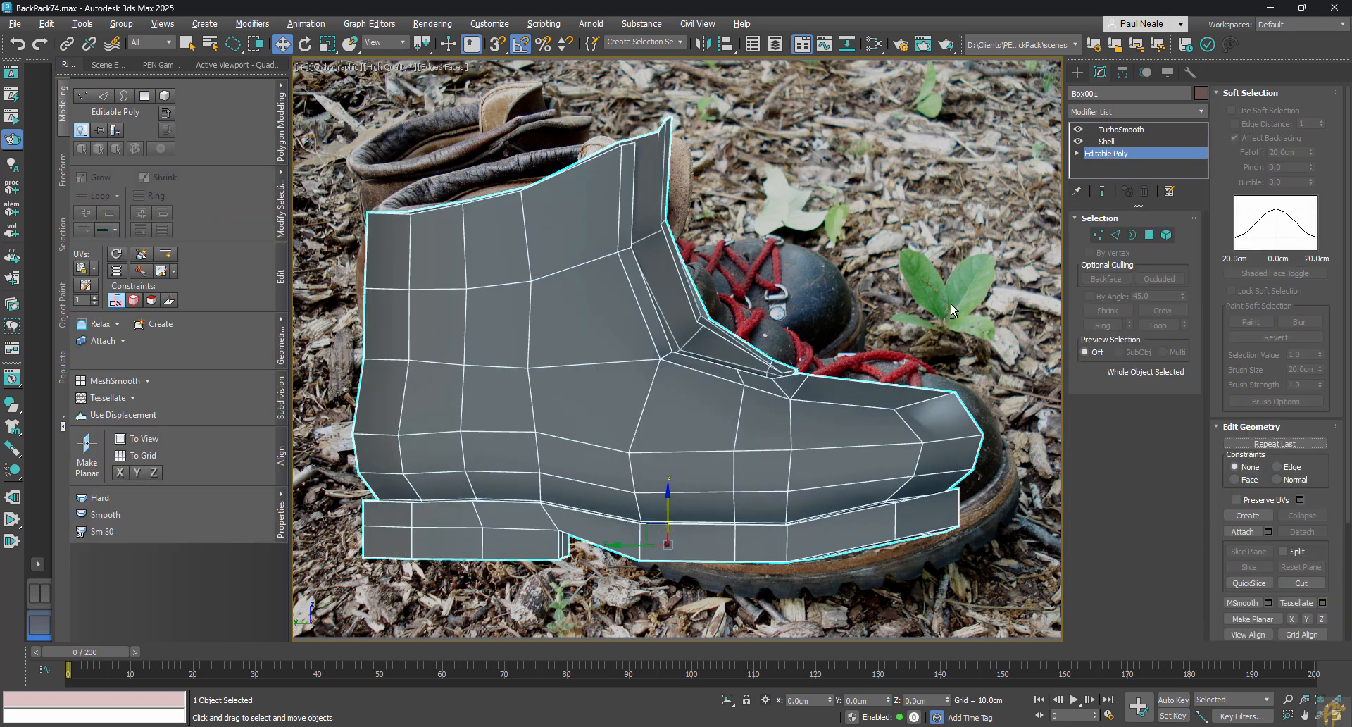
pyautogui.keyDown('alt'); pyautogui.moveTo(905, 461); pyautogui.dragTo(858, 461, button='middle'); pyautogui.keyUp('alt')
pyautogui.moveTo(944, 398); pyautogui.dragTo(909, 386, button='middle')
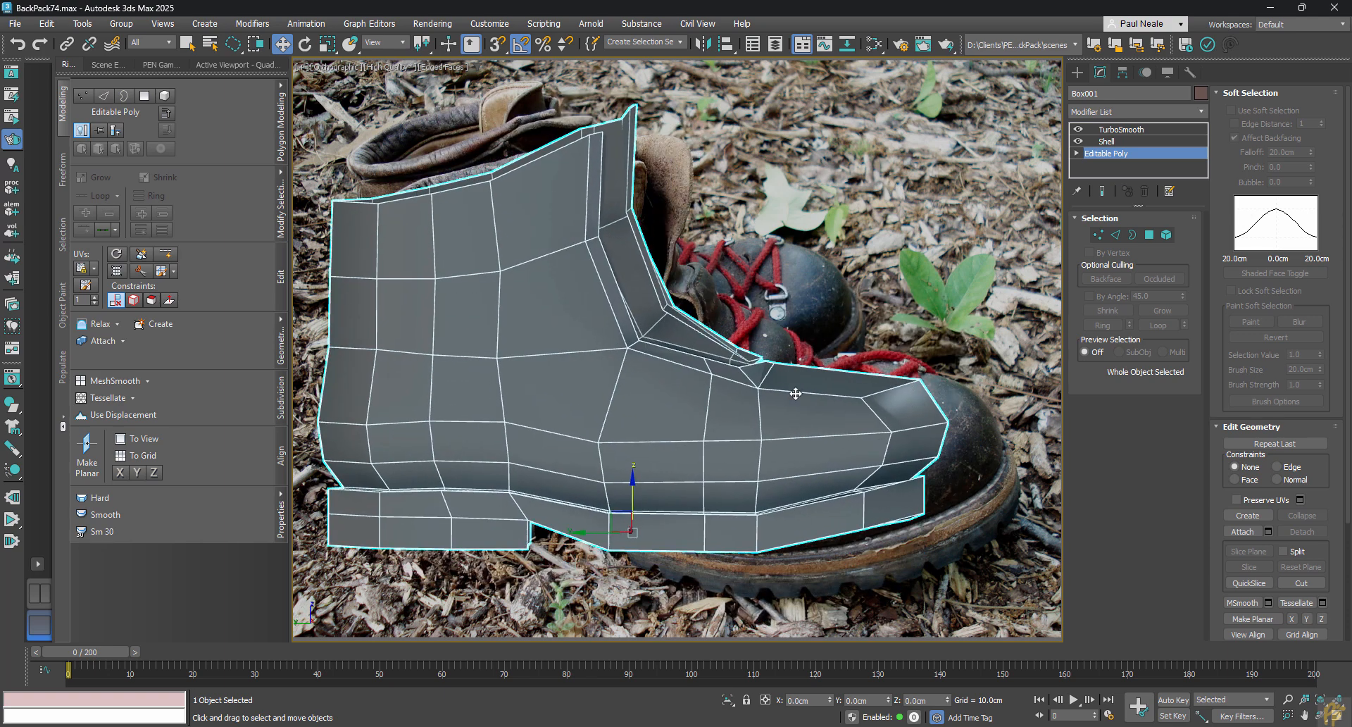
pyautogui.moveTo(687, 357); pyautogui.dragTo(726, 362, button='middle')
pyautogui.press('1')
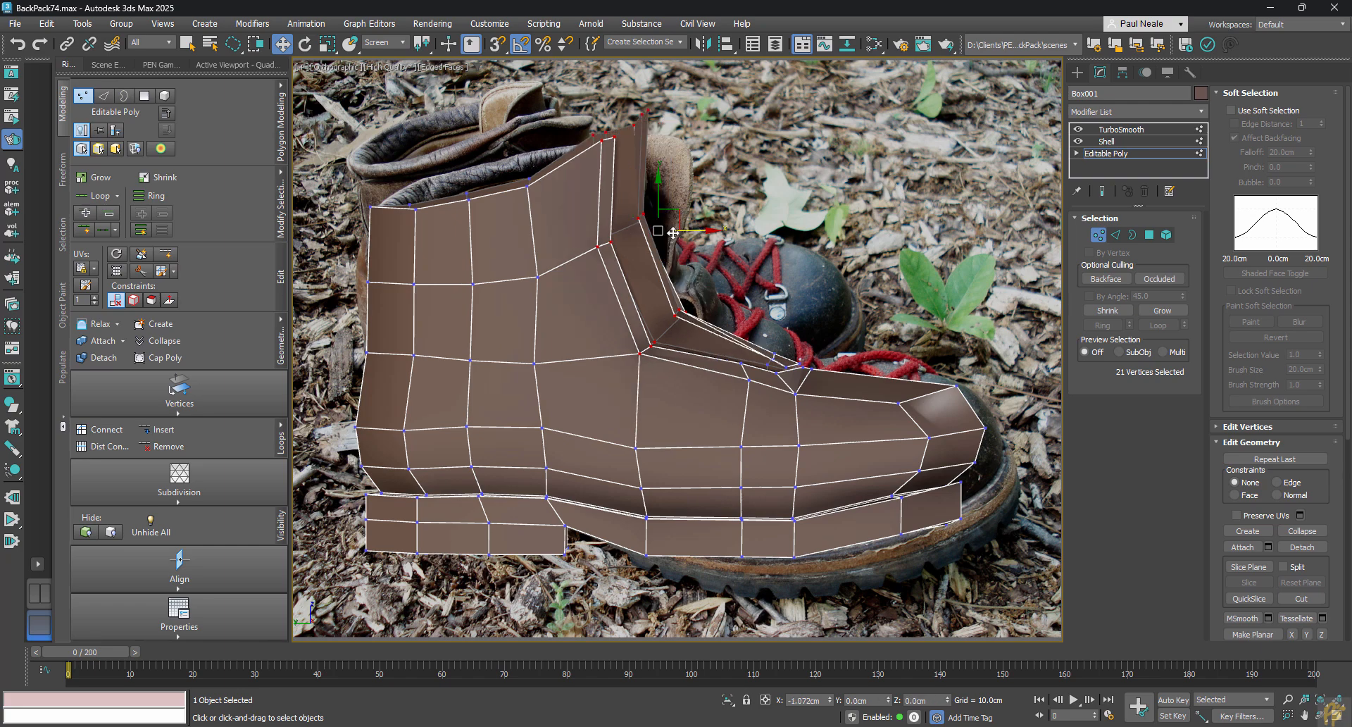
pyautogui.keyDown('alt'); pyautogui.moveTo(774, 395); pyautogui.dragTo(698, 403, button='middle'); pyautogui.keyUp('alt')
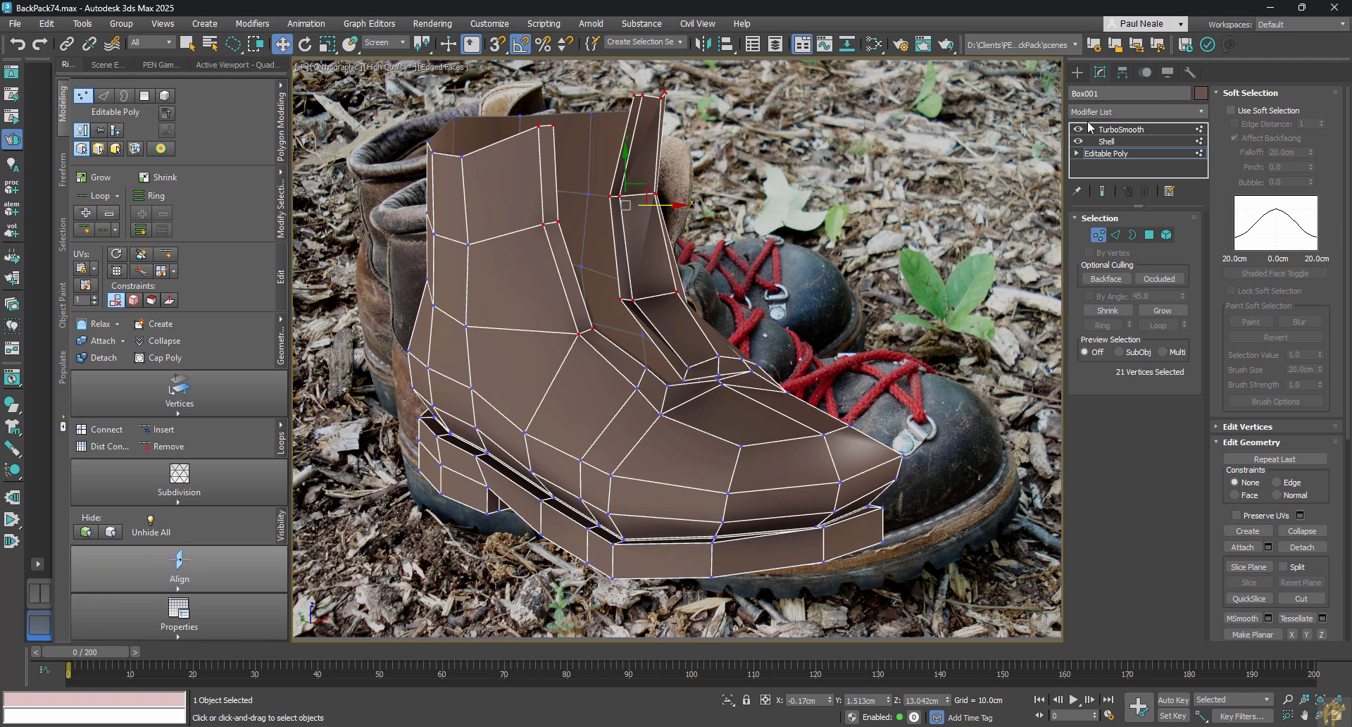
pyautogui.click(322, 620)
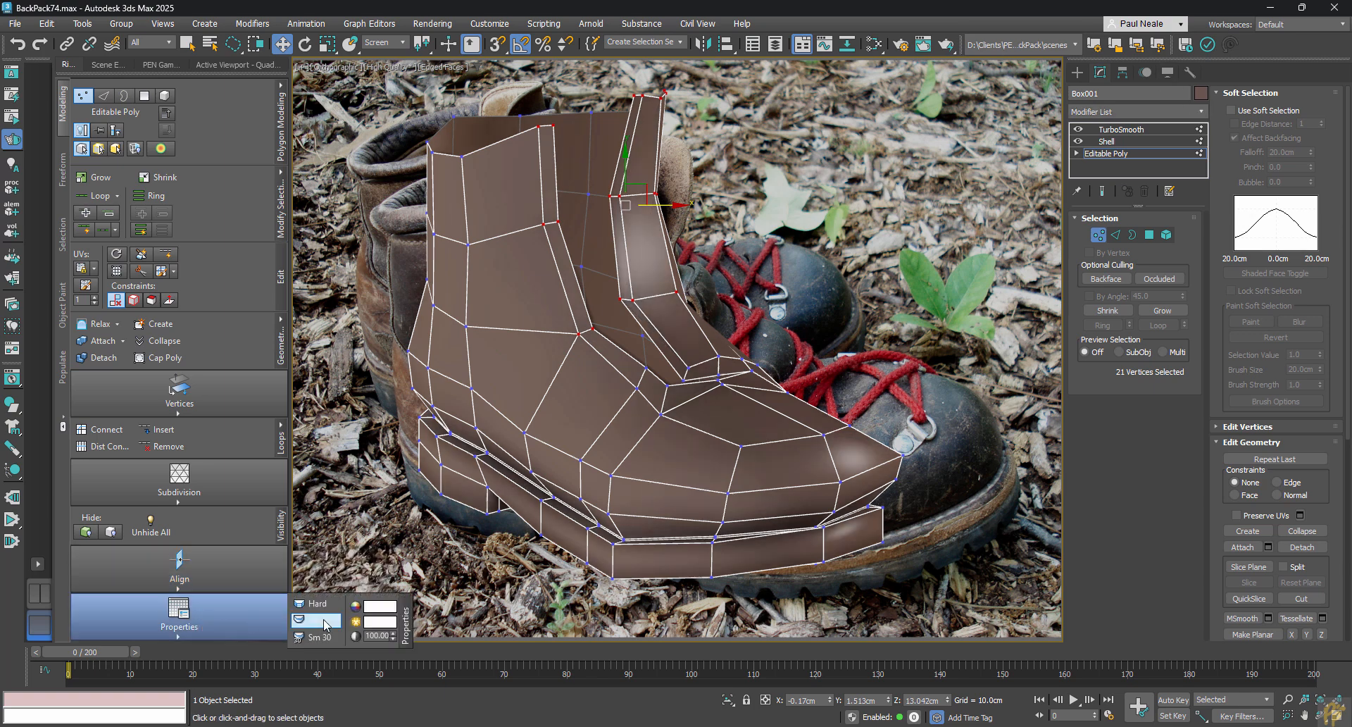
# Shift the seven side vertices near the ball of the foot about 1 cm toward the heel and check the smoothed shape.
pyautogui.keyDown('alt'); pyautogui.moveTo(789, 456); pyautogui.dragTo(742, 379, button='middle'); pyautogui.keyUp('alt')
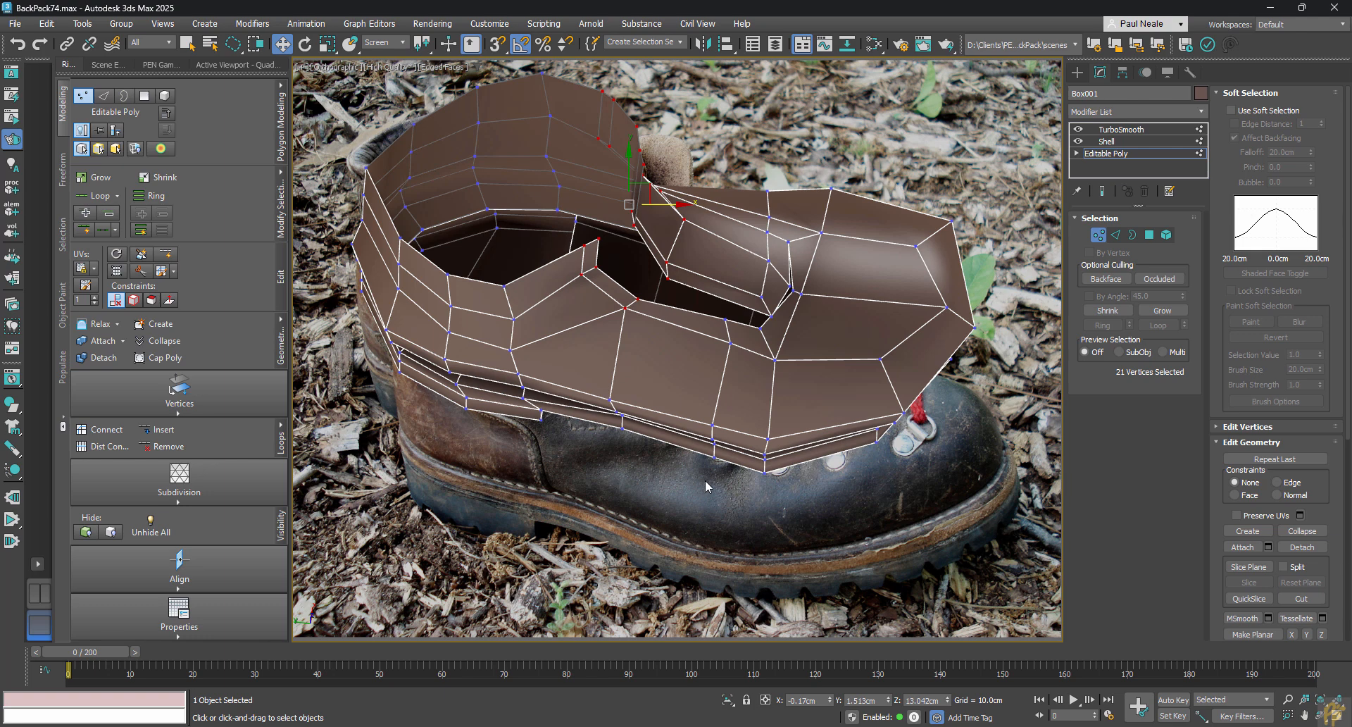
pyautogui.keyDown('alt'); pyautogui.moveTo(706, 447); pyautogui.dragTo(713, 462, button='middle'); pyautogui.keyUp('alt')
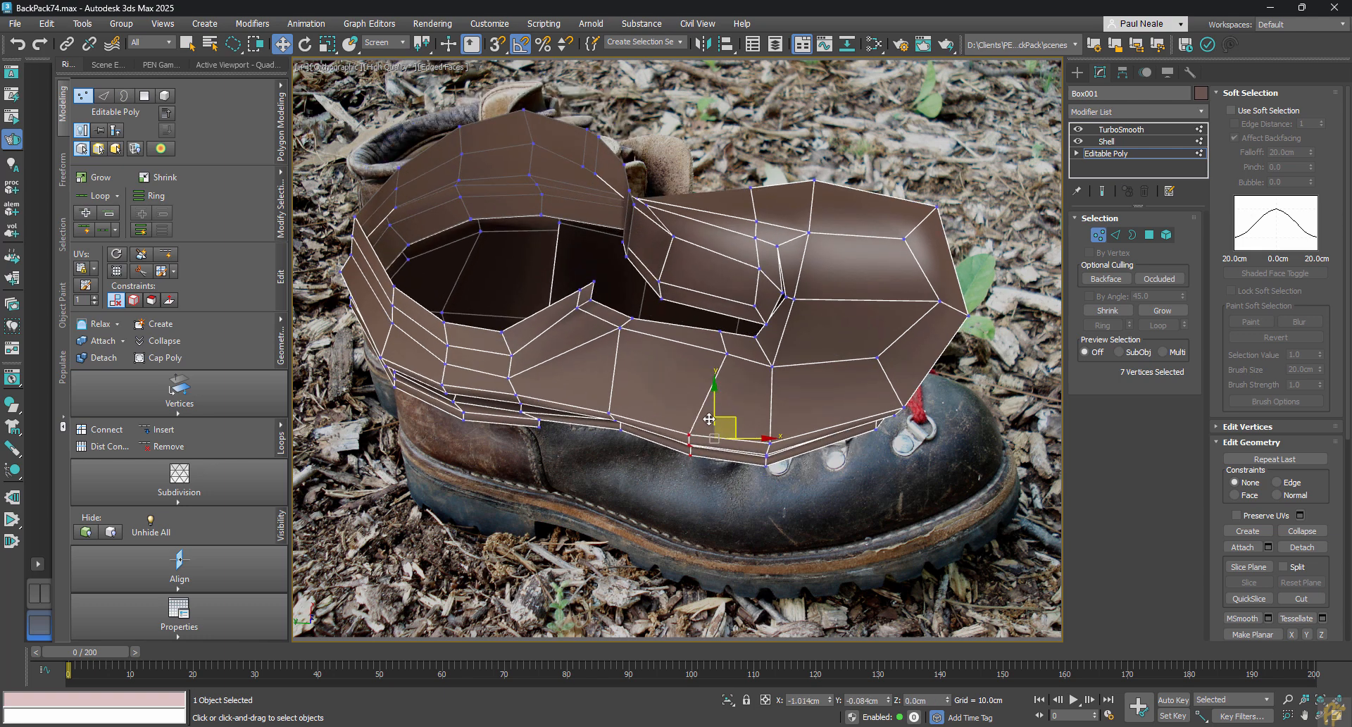
pyautogui.keyDown('alt'); pyautogui.moveTo(713, 419); pyautogui.dragTo(649, 548, button='middle'); pyautogui.keyUp('alt')
pyautogui.hotkey('ctrl', 'q')
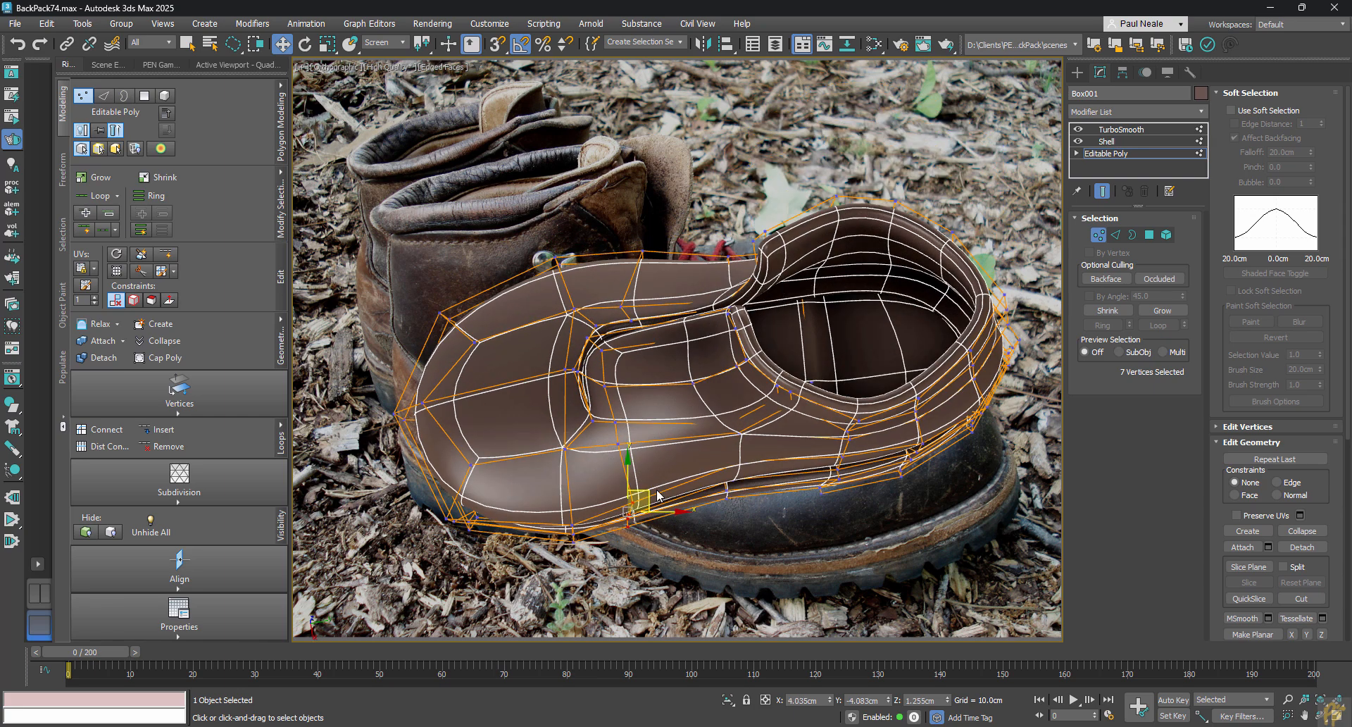
# Switch moves to View coordinates and shift six vertices at the sole's arch about 0.6 cm inward and 0.6 cm toward the heel.
pyautogui.keyDown('alt'); pyautogui.moveTo(658, 496); pyautogui.dragTo(671, 466, button='middle'); pyautogui.keyUp('alt')
pyautogui.click(705, 367)
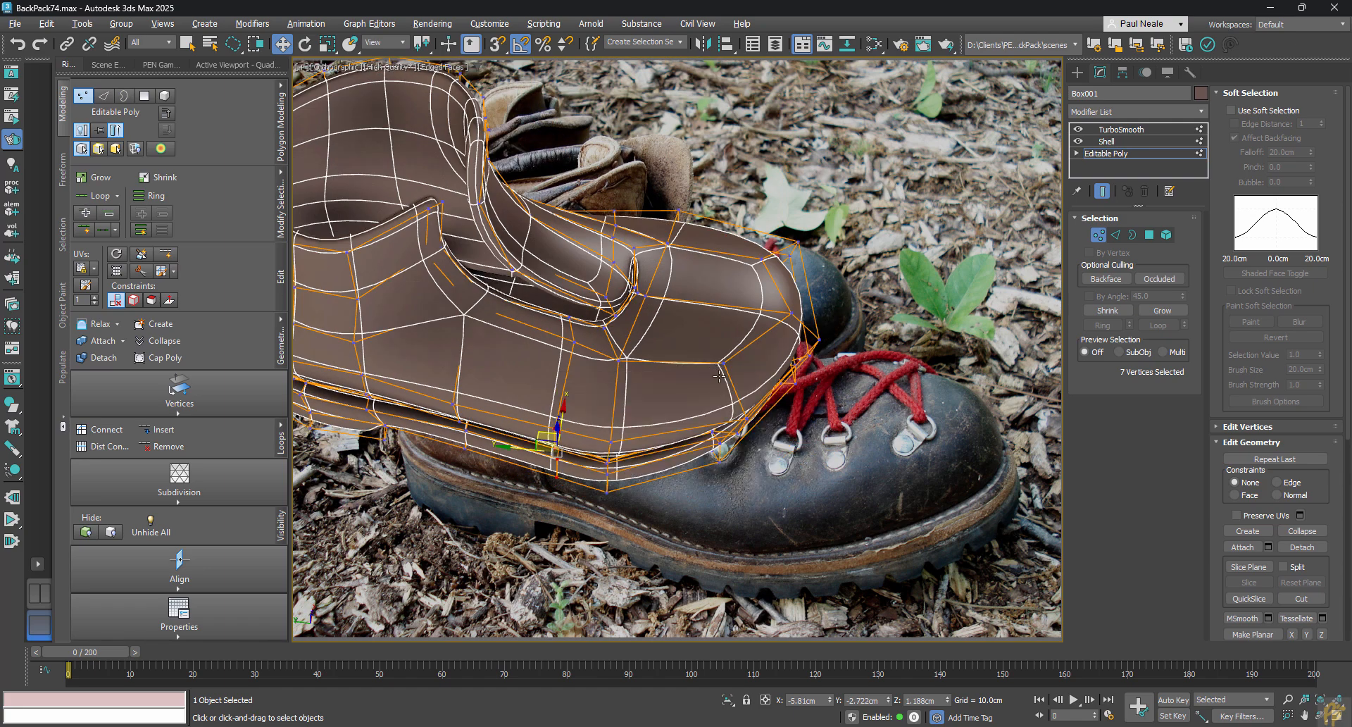
pyautogui.keyDown('alt'); pyautogui.moveTo(704, 368); pyautogui.dragTo(812, 352, button='middle'); pyautogui.keyUp('alt')
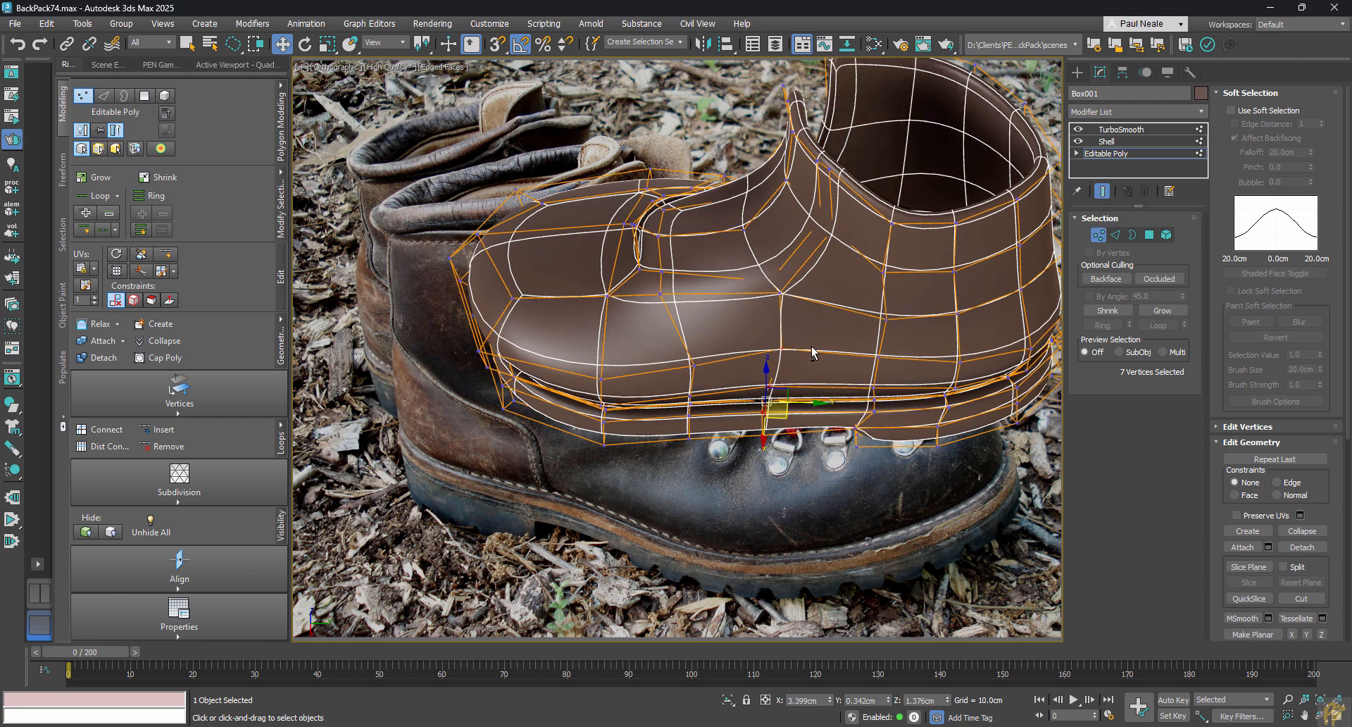
pyautogui.moveTo(783, 424); pyautogui.dragTo(798, 415)
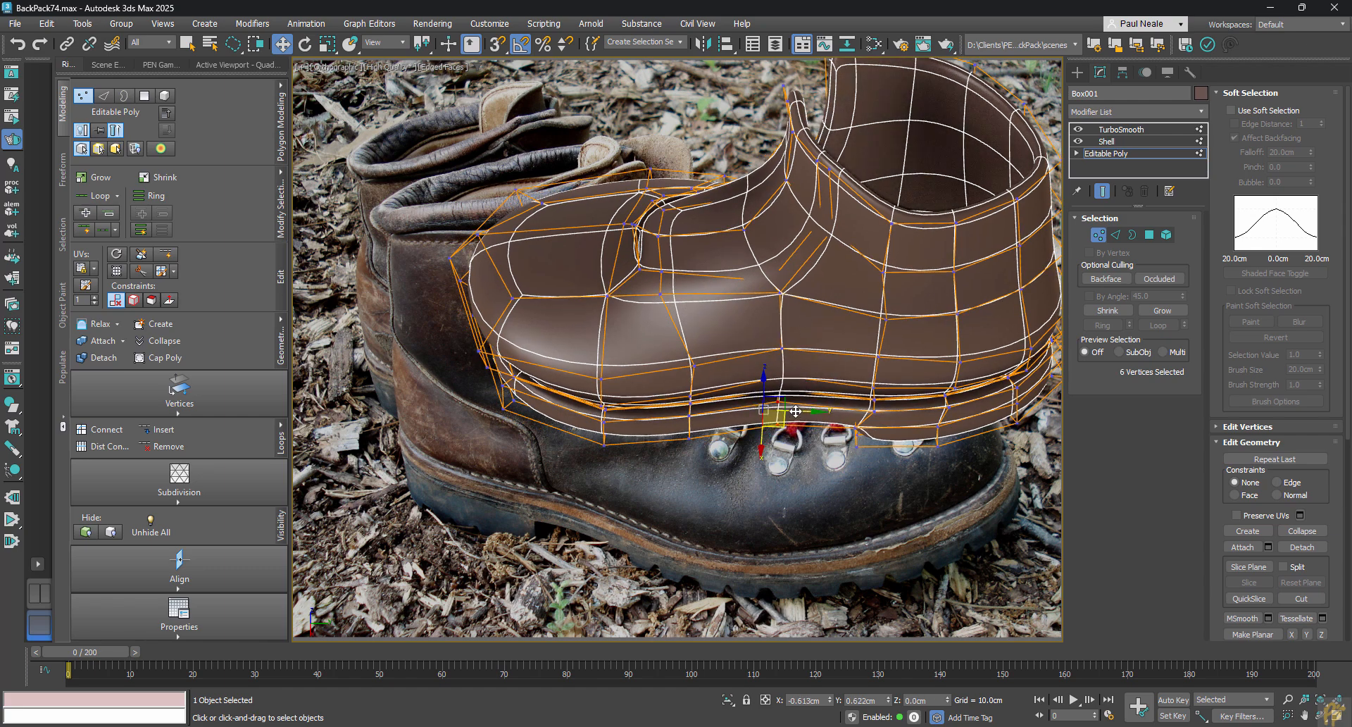
# Move the sole vertex at the heel's front about 0.4 cm rearward and raise the sole's lower toe vertex to Z 0.37 cm.
pyautogui.keyDown('alt'); pyautogui.moveTo(808, 436); pyautogui.dragTo(885, 432, button='middle'); pyautogui.keyUp('alt')
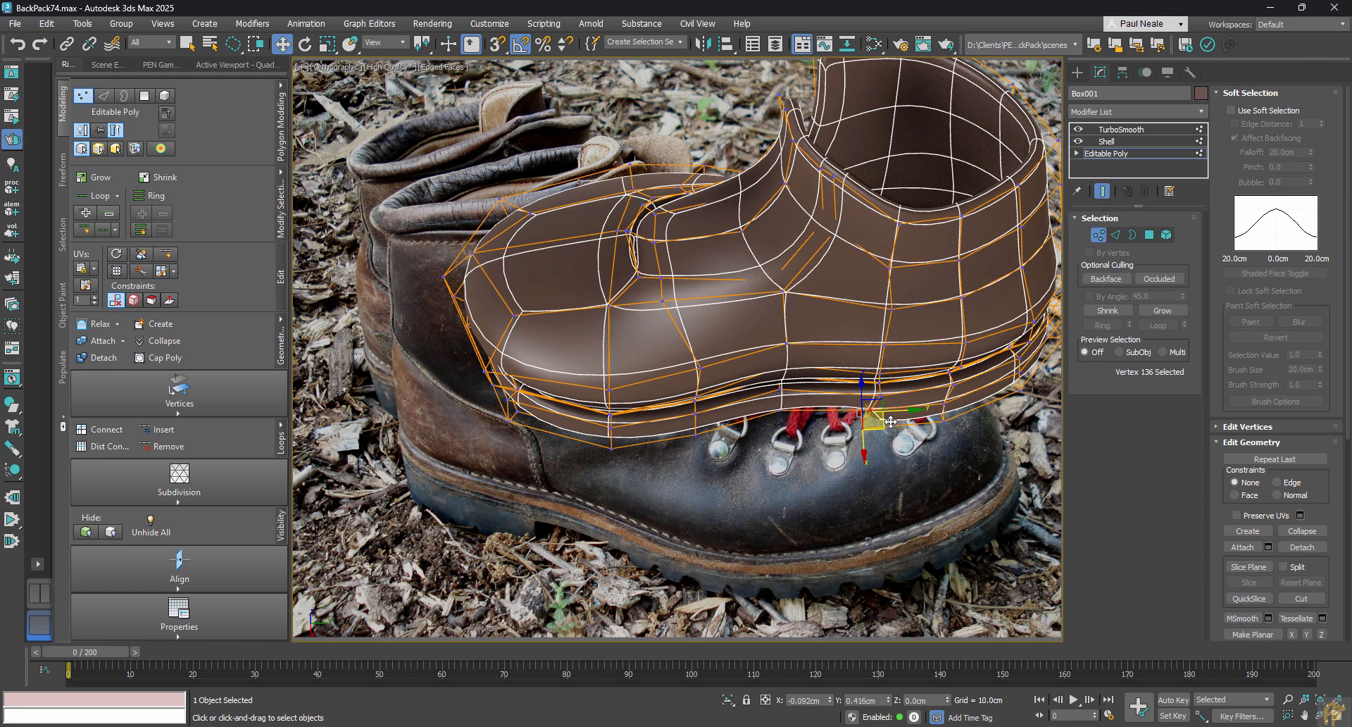
pyautogui.scroll(5, 889, 420)
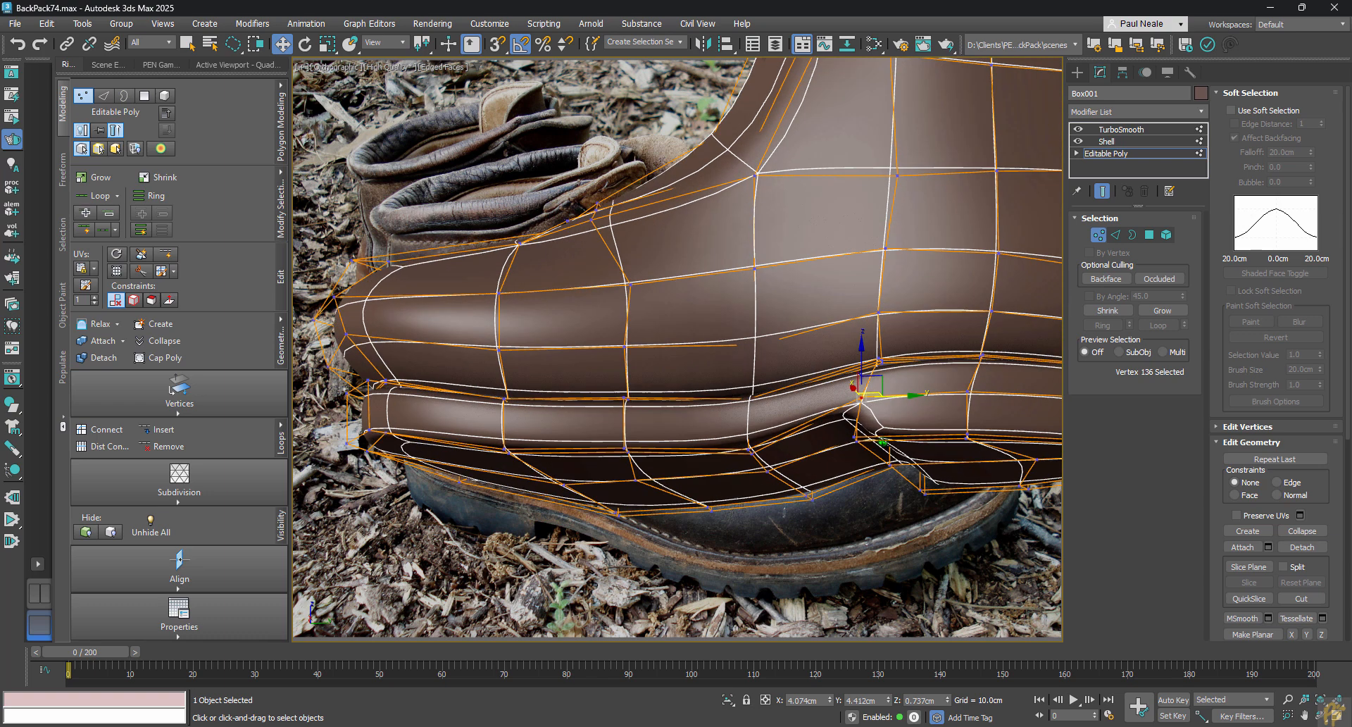
pyautogui.keyDown('alt'); pyautogui.moveTo(539, 450); pyautogui.dragTo(637, 456, button='middle'); pyautogui.keyUp('alt')
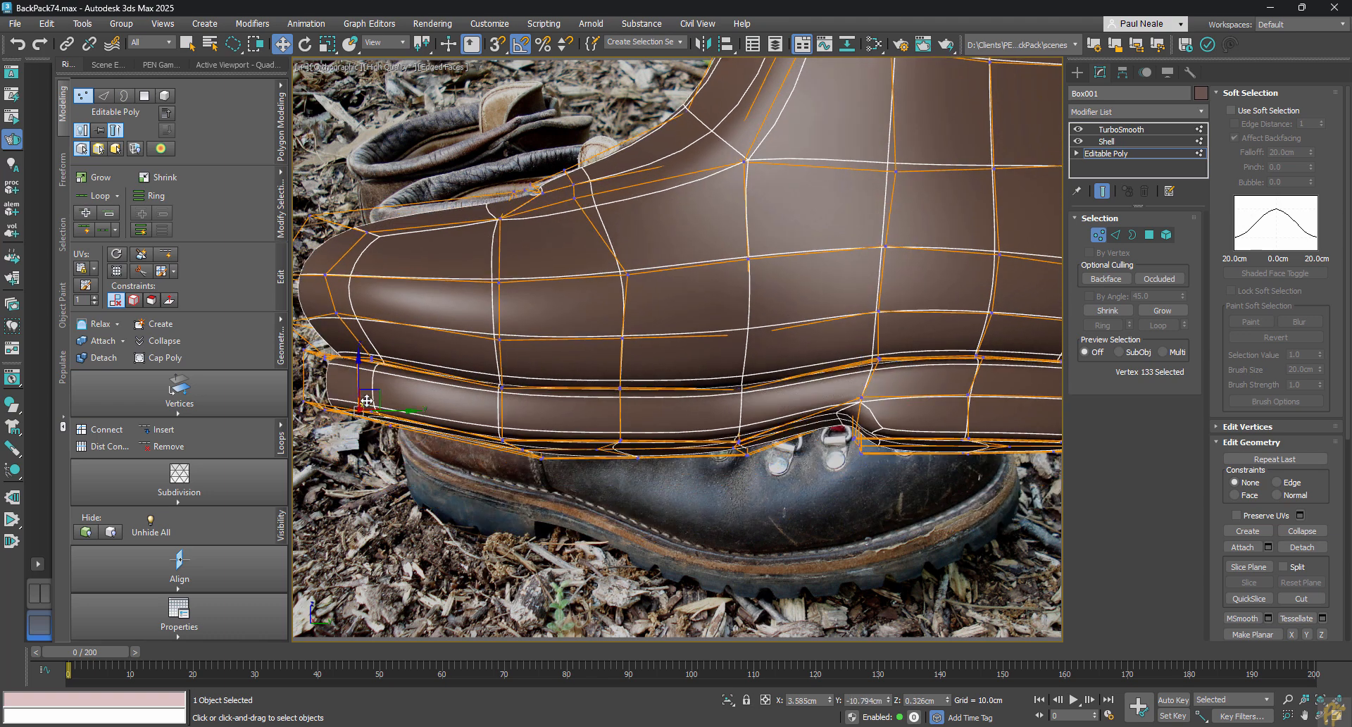
pyautogui.keyDown('alt'); pyautogui.moveTo(399, 408); pyautogui.dragTo(689, 398, button='middle'); pyautogui.keyUp('alt')
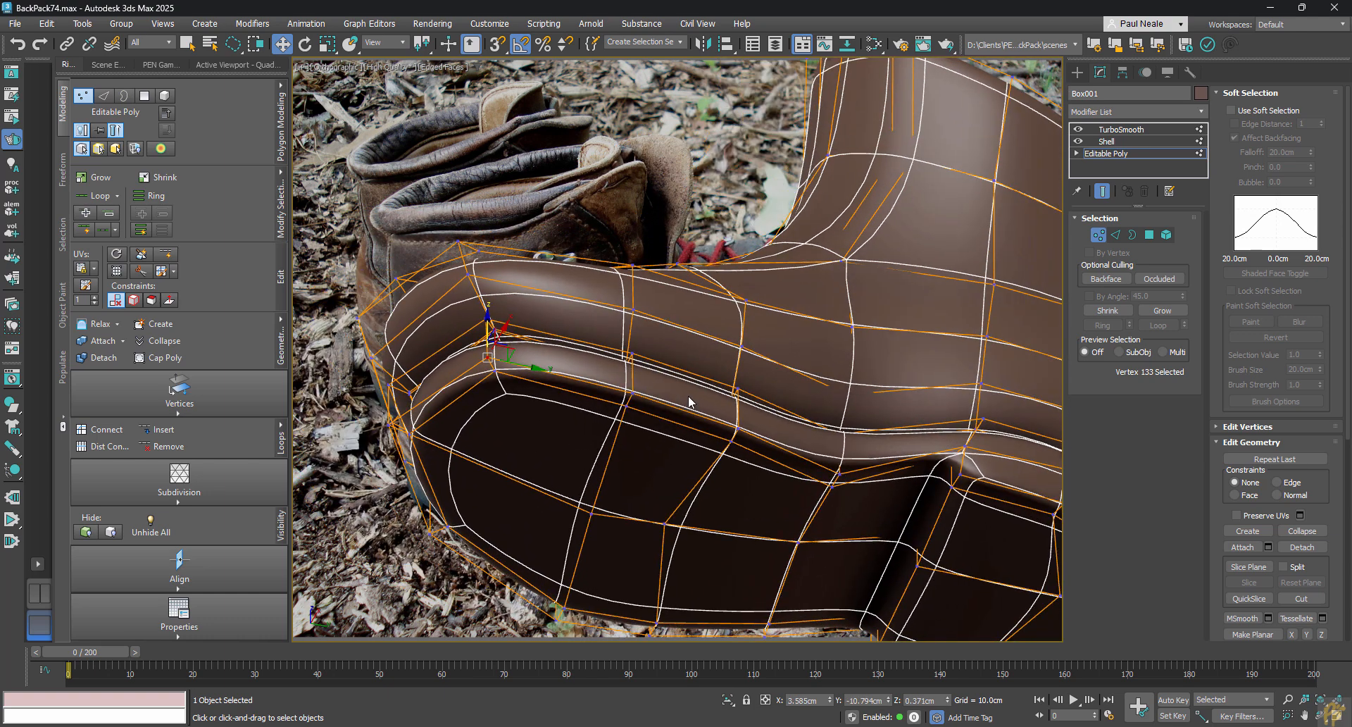
# Move the centre vertex on the underside of the sole about 1.5 cm toward the heel and check the sole's profile.
pyautogui.moveTo(709, 496); pyautogui.dragTo(705, 490, button='middle')
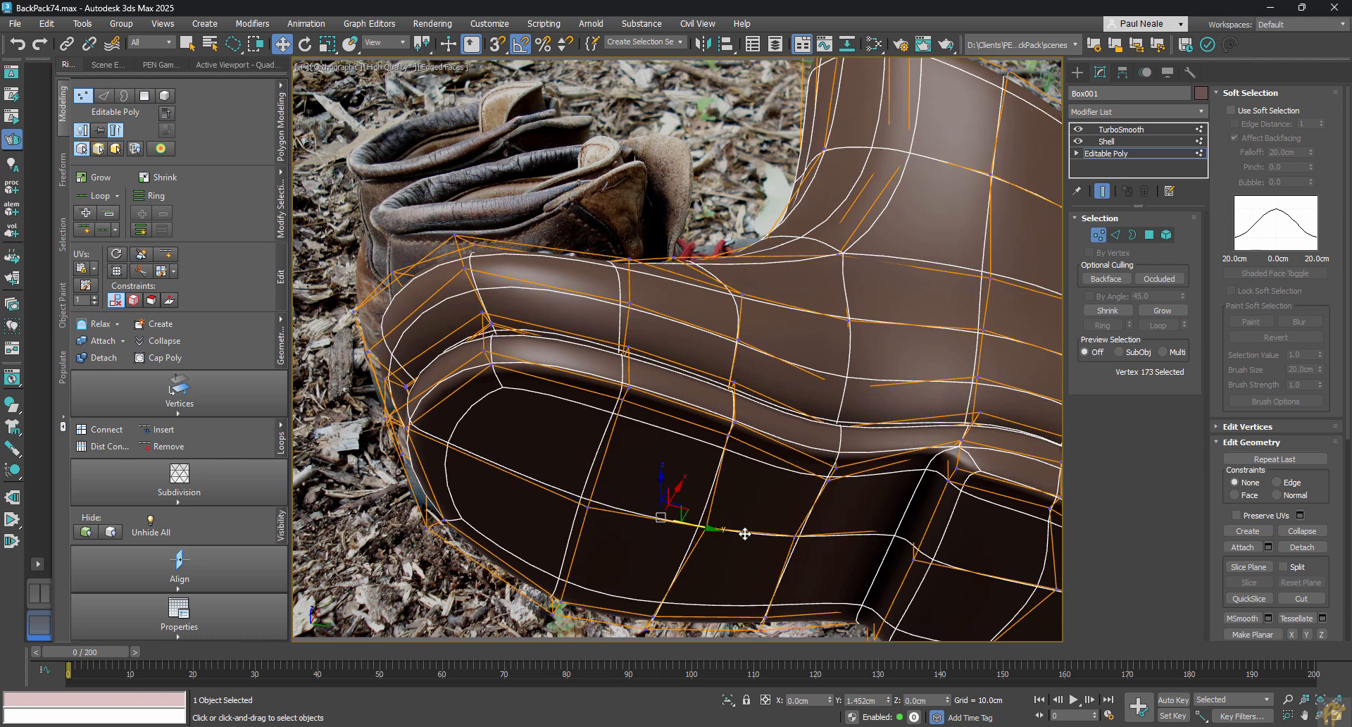
pyautogui.scroll(-6, 741, 531)
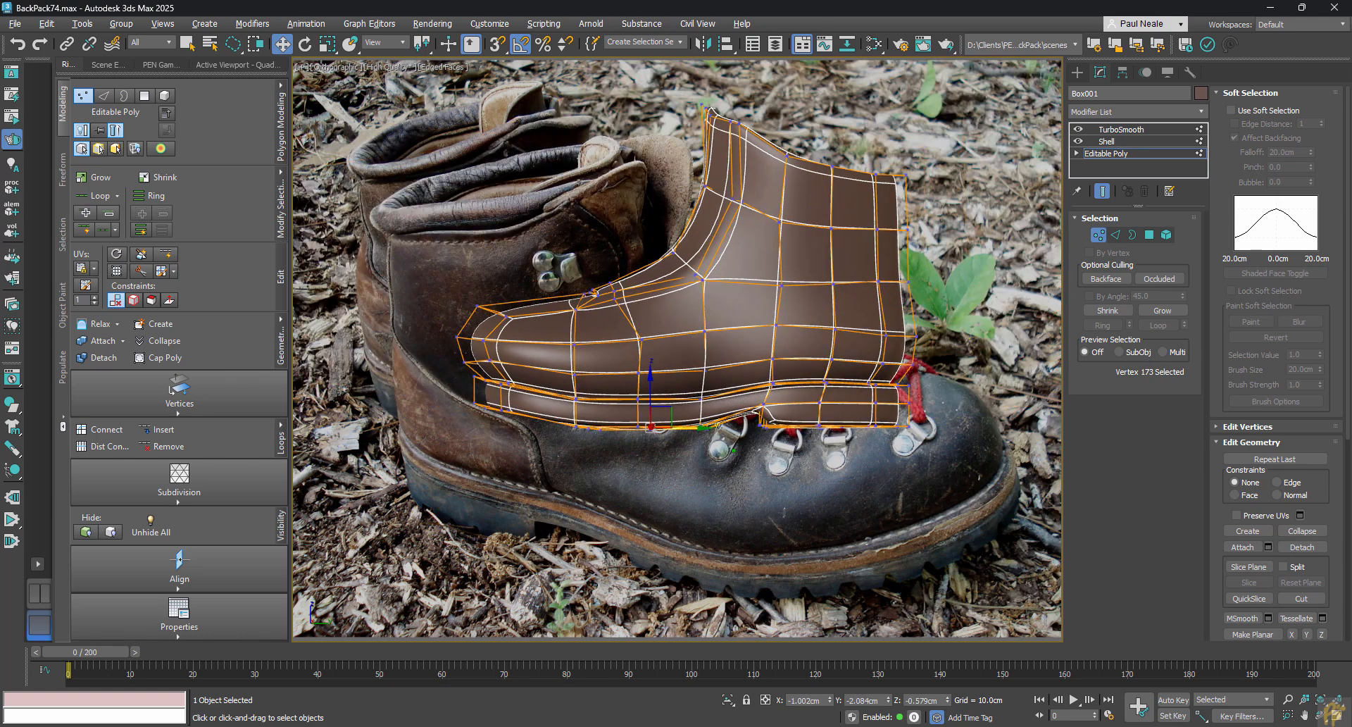
pyautogui.scroll(3, 508, 399)
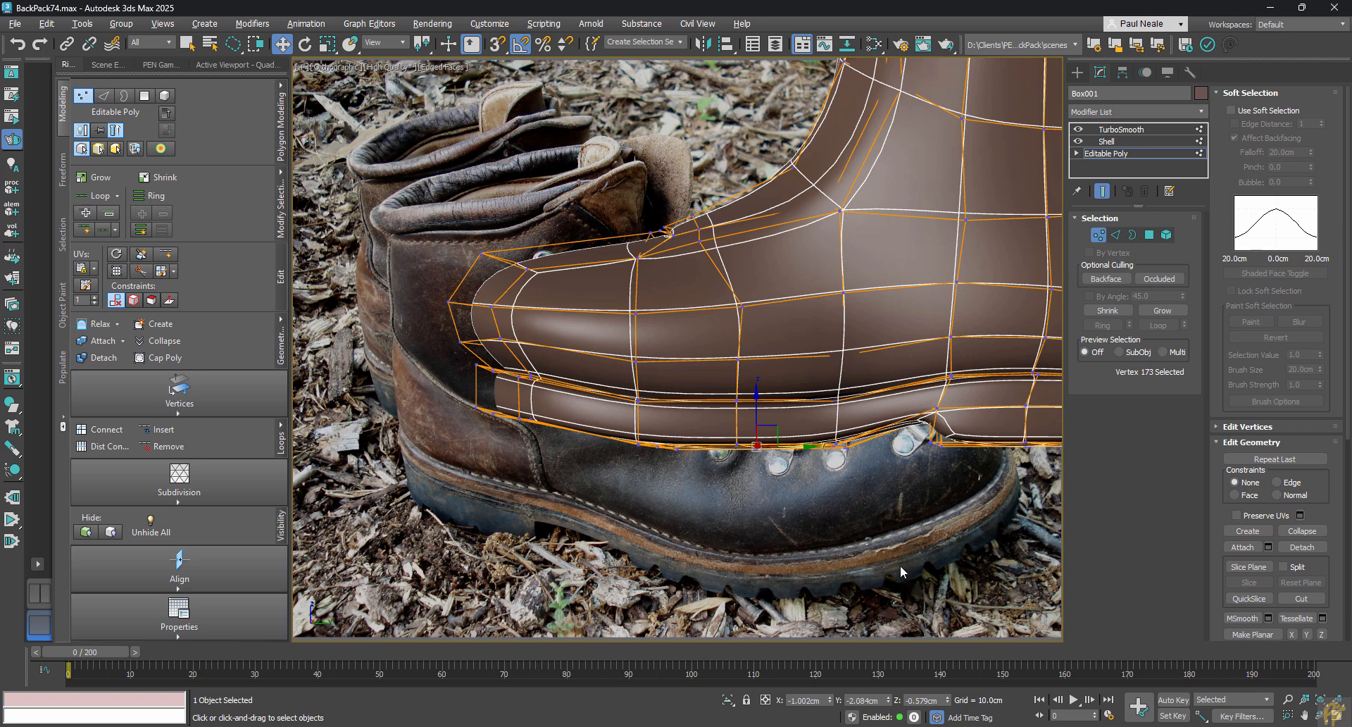
pyautogui.keyDown('alt'); pyautogui.moveTo(900, 565); pyautogui.dragTo(610, 586, button='middle'); pyautogui.keyUp('alt')
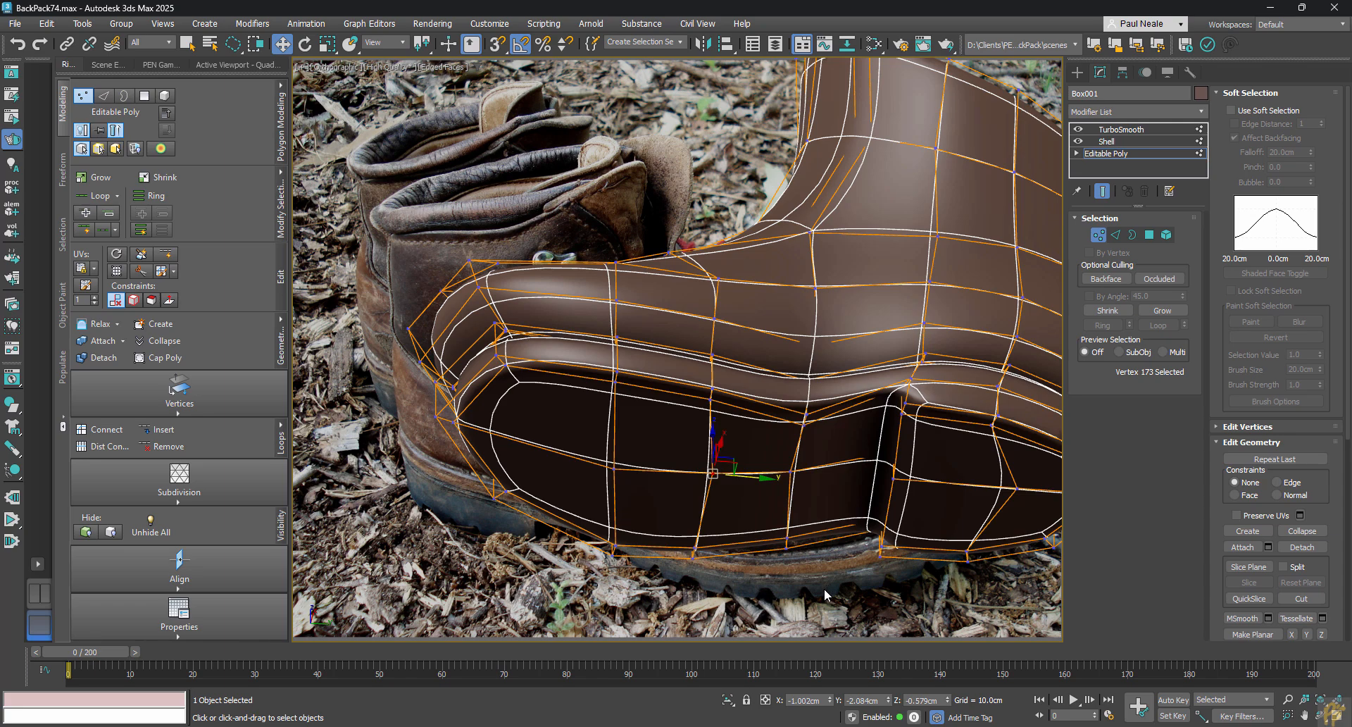
# Examine the boot's opening, tongue and toe from several angles, comparing the smoothed surface with the base mesh.
pyautogui.scroll(-10, 801, 474)
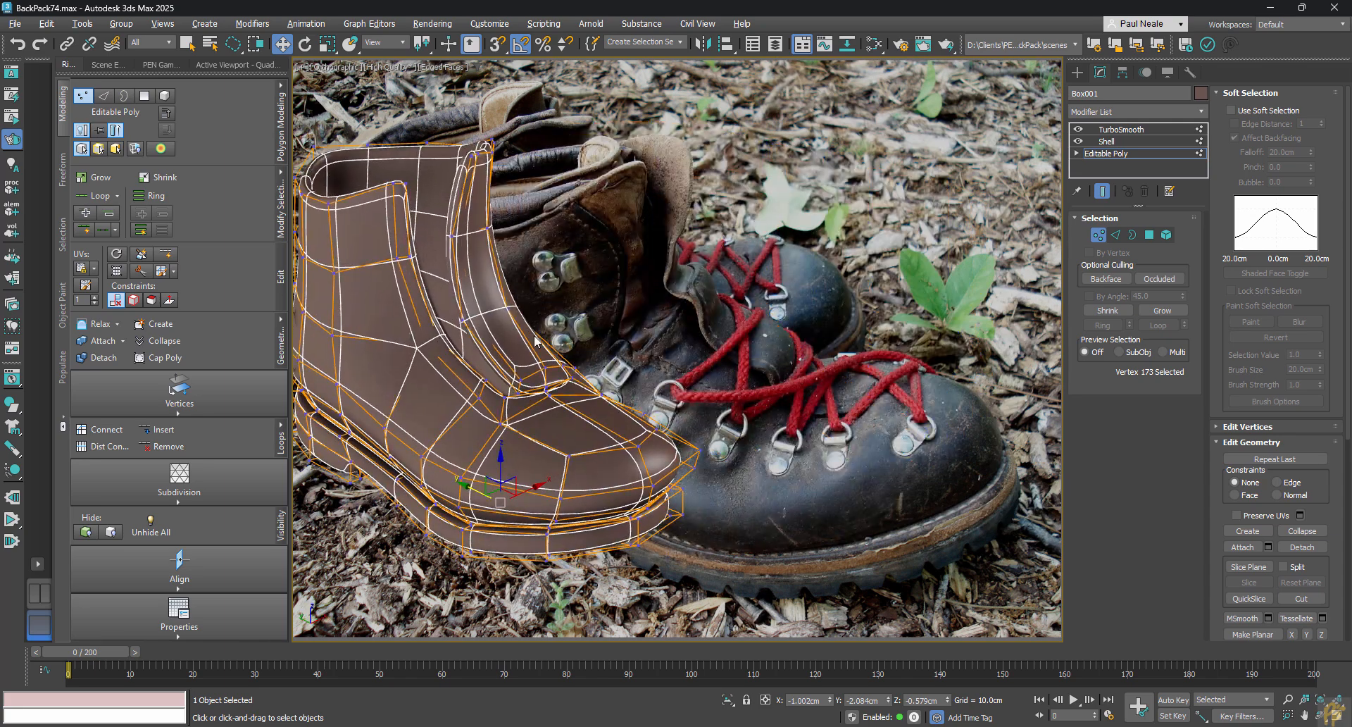
pyautogui.moveTo(431, 303); pyautogui.dragTo(486, 349, button='middle')
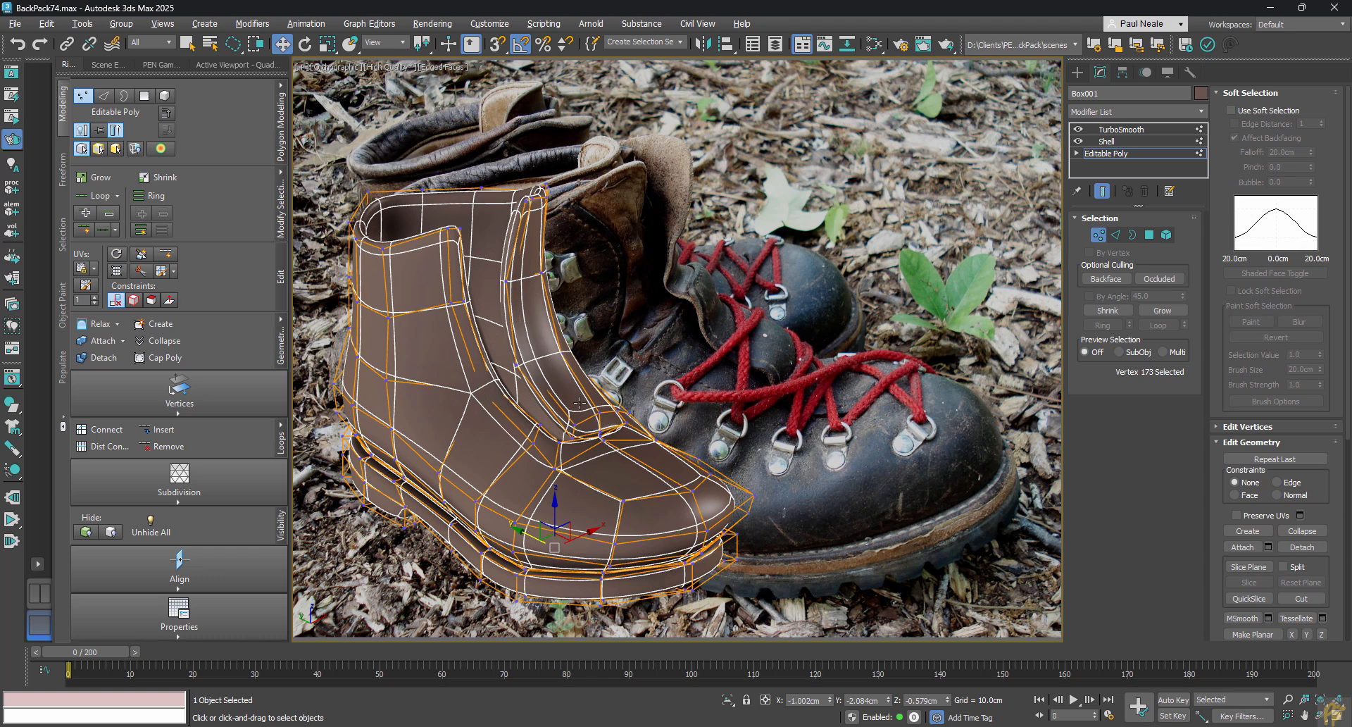
pyautogui.keyDown('alt'); pyautogui.moveTo(579, 402); pyautogui.dragTo(570, 157, button='middle'); pyautogui.keyUp('alt')
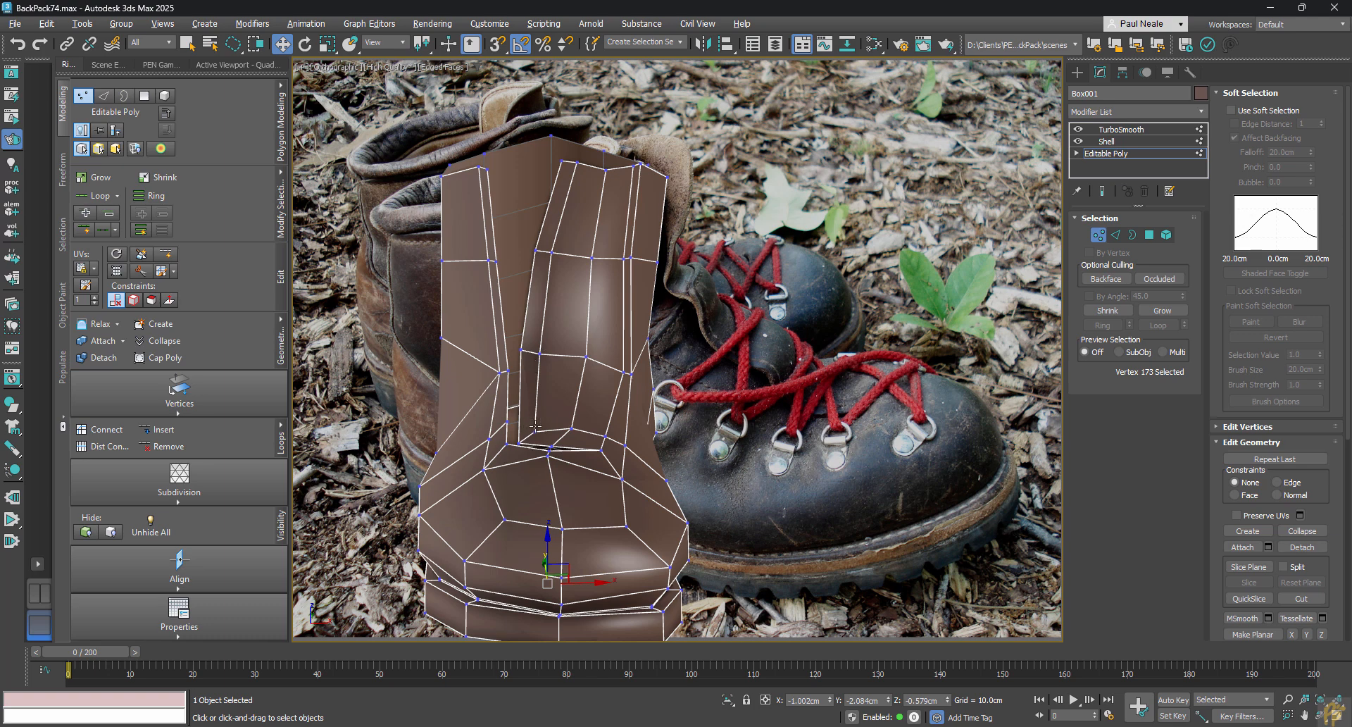
pyautogui.keyDown('alt'); pyautogui.moveTo(576, 398); pyautogui.dragTo(559, 362, button='middle'); pyautogui.keyUp('alt')
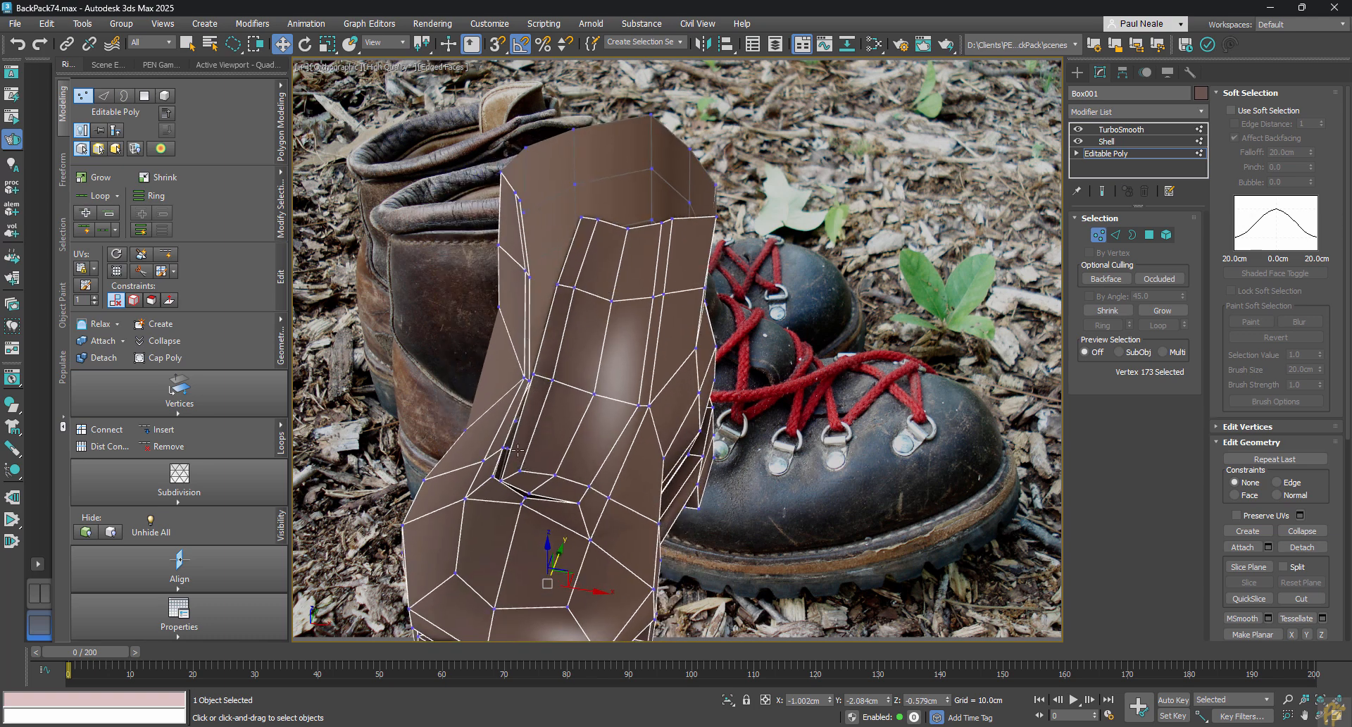
pyautogui.keyDown('alt'); pyautogui.moveTo(525, 469); pyautogui.dragTo(567, 405, button='middle'); pyautogui.keyUp('alt')
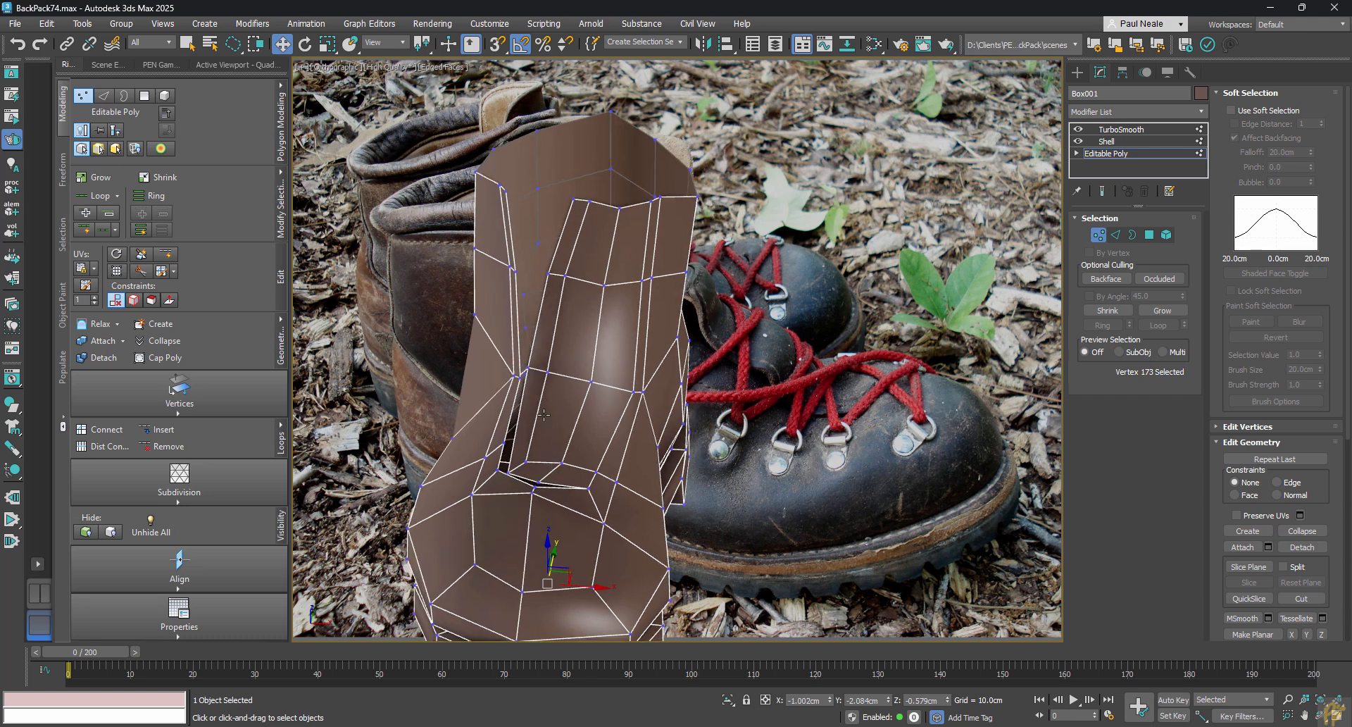
pyautogui.press('`')
pyautogui.keyDown('alt'); pyautogui.moveTo(564, 465); pyautogui.dragTo(569, 509, button='middle'); pyautogui.keyUp('alt')
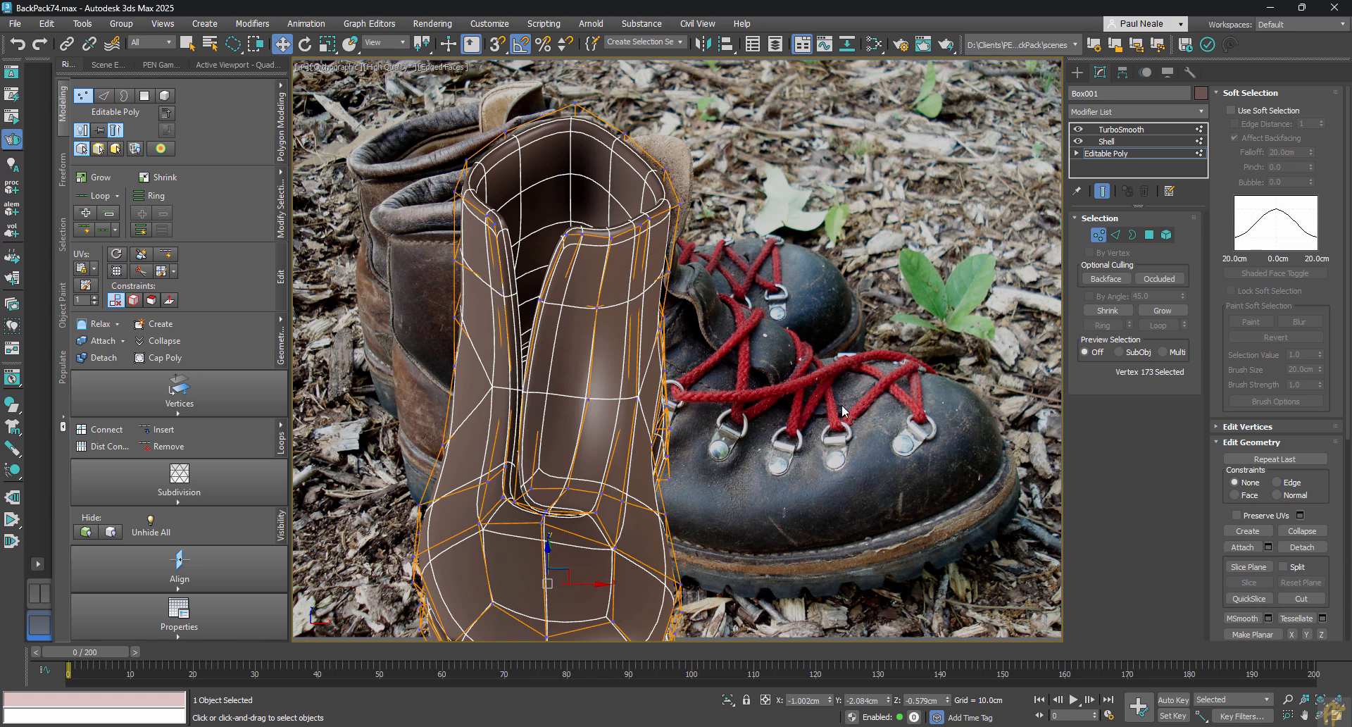
pyautogui.press('`')
pyautogui.keyDown('alt'); pyautogui.moveTo(573, 445); pyautogui.dragTo(565, 413, button='middle'); pyautogui.keyUp('alt')
pyautogui.moveTo(565, 413); pyautogui.dragTo(435, 381, button='middle')
pyautogui.keyDown('alt'); pyautogui.moveTo(434, 381); pyautogui.dragTo(522, 385, button='middle'); pyautogui.keyUp('alt')
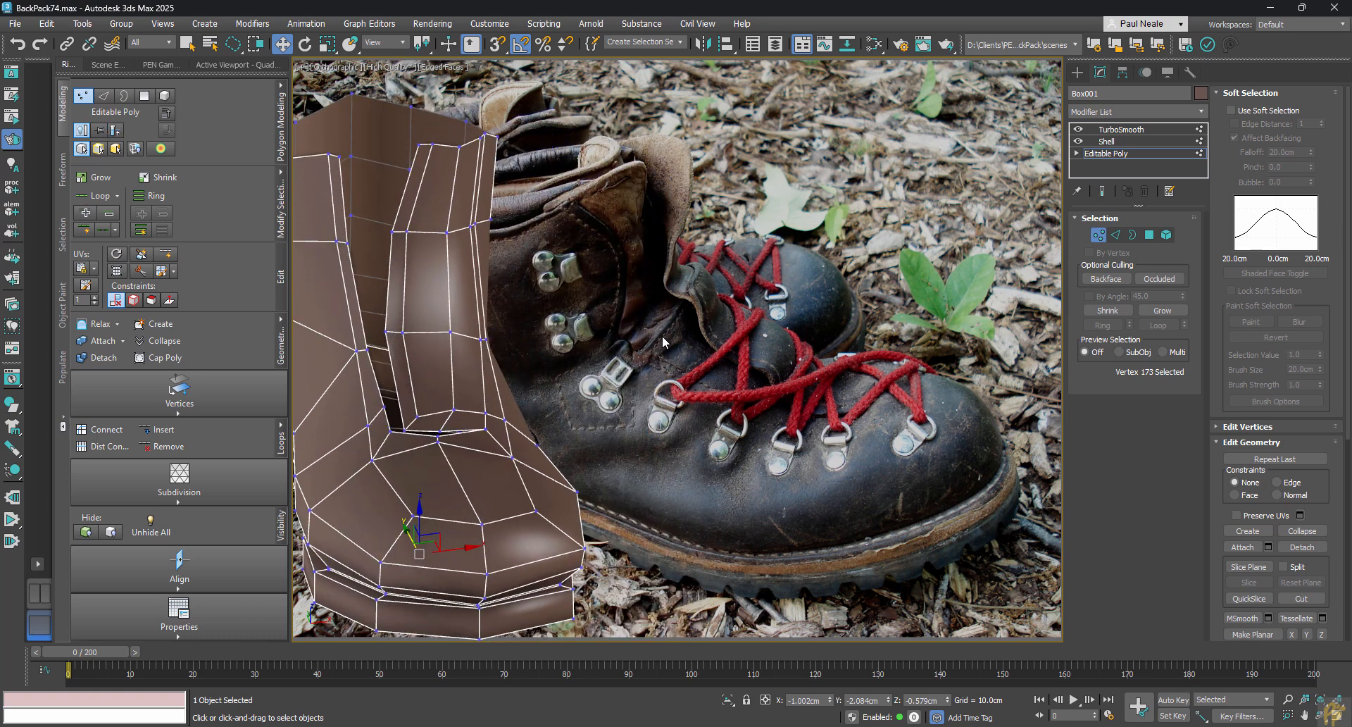
pyautogui.keyDown('alt'); pyautogui.moveTo(510, 370); pyautogui.dragTo(699, 362, button='middle'); pyautogui.keyUp('alt')
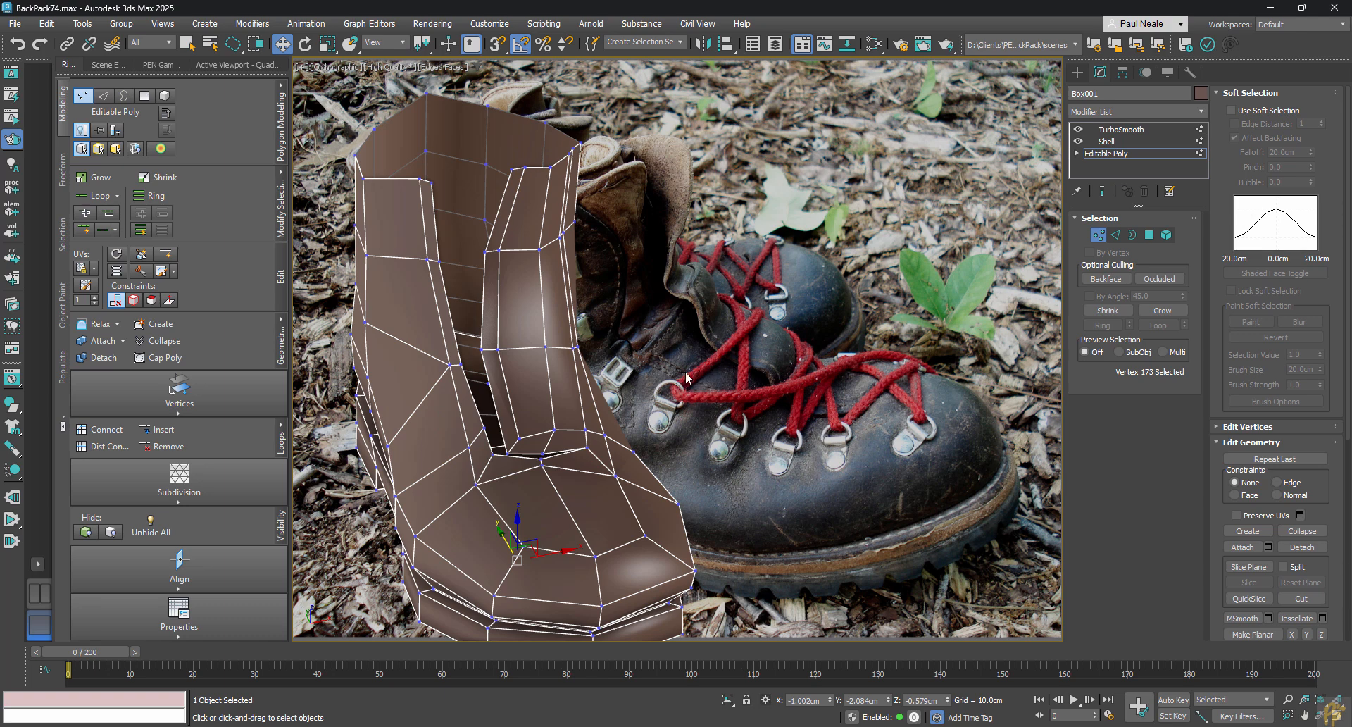
pyautogui.keyDown('alt'); pyautogui.moveTo(699, 367); pyautogui.dragTo(769, 449, button='middle'); pyautogui.keyUp('alt')
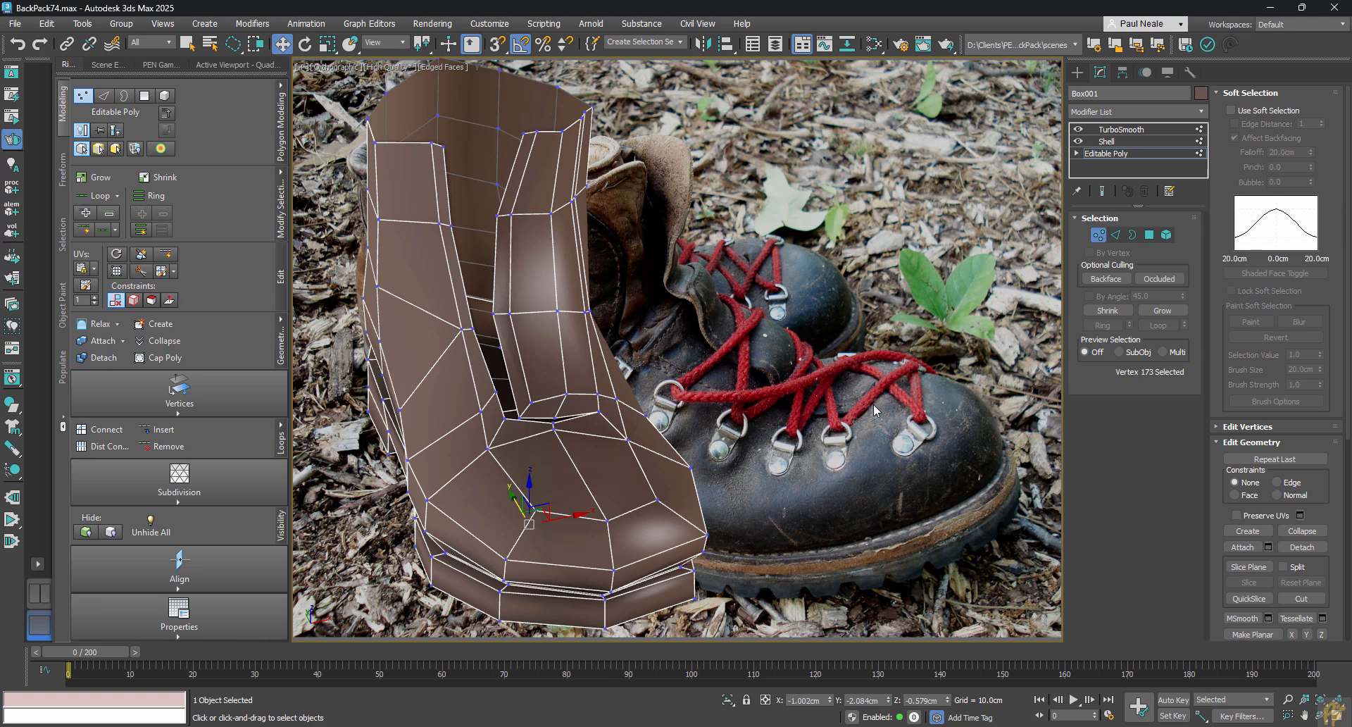
pyautogui.keyDown('alt'); pyautogui.moveTo(909, 411); pyautogui.dragTo(873, 424, button='middle'); pyautogui.keyUp('alt')
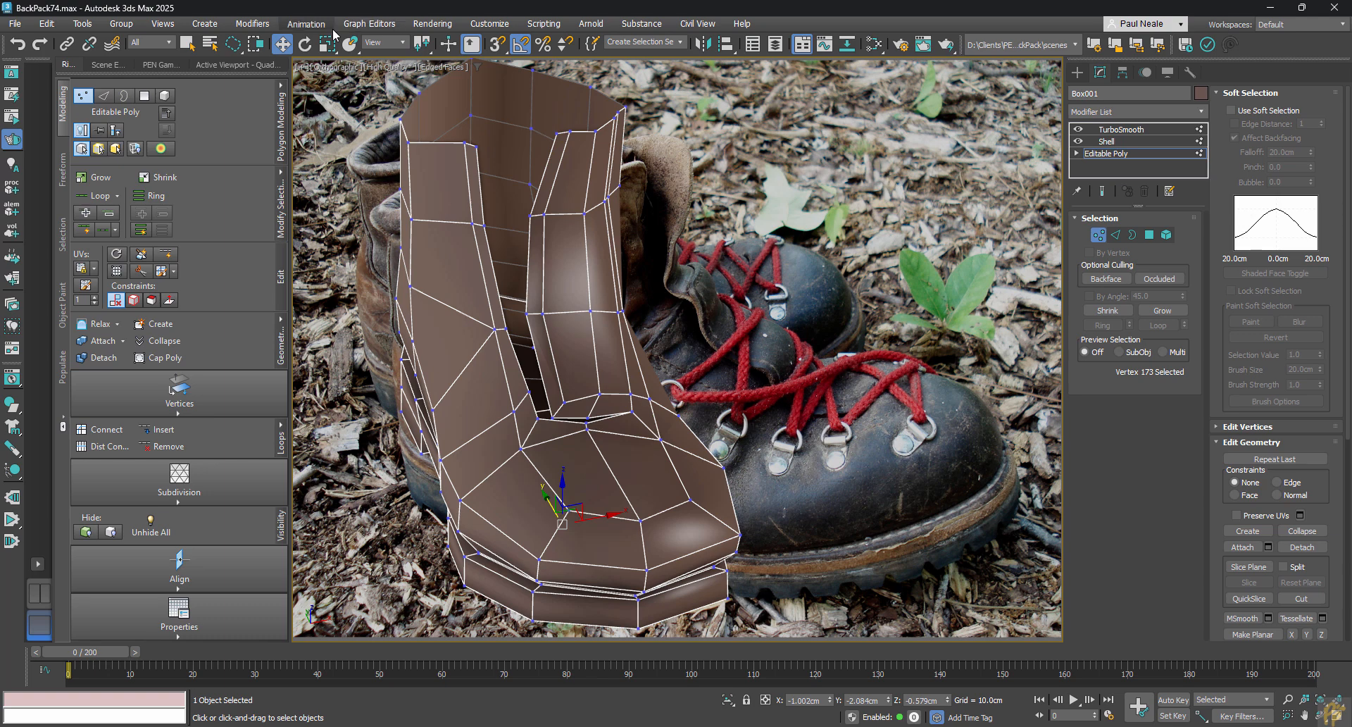
pyautogui.moveTo(880, 441)
pyautogui.mouseDown(button='middle')
pyautogui.moveTo(641, 451)
pyautogui.moveTo(897, 433)
pyautogui.mouseUp(button='middle')
pyautogui.keyDown('alt'); pyautogui.moveTo(437, 401); pyautogui.dragTo(848, 321, button='middle'); pyautogui.keyUp('alt')
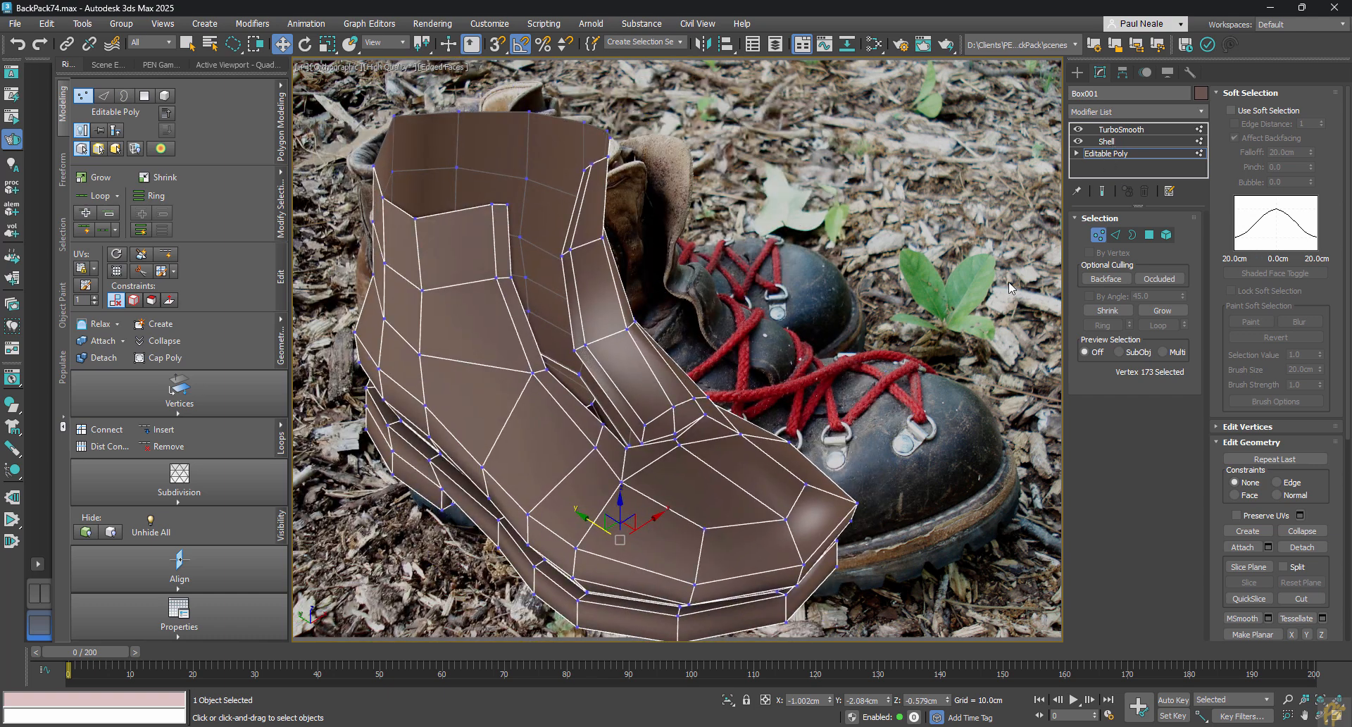
# Turn off the TurboSmooth display and set the Shell modifier's segments to 1.
pyautogui.hotkey('alt', 'e')
pyautogui.click(1078, 129)
pyautogui.keyDown('alt'); pyautogui.moveTo(641, 335); pyautogui.dragTo(736, 334, button='middle'); pyautogui.keyUp('alt')
pyautogui.click(1122, 143)
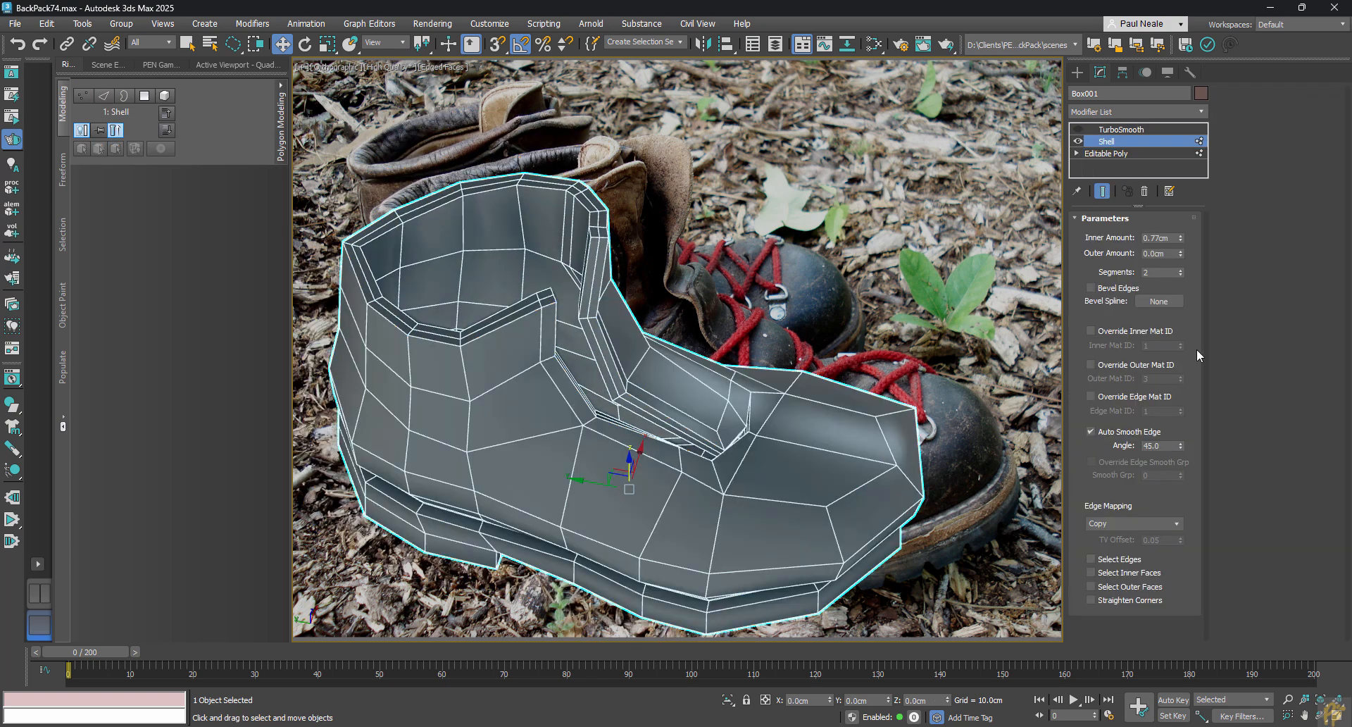
pyautogui.click(1182, 275)
pyautogui.keyDown('alt'); pyautogui.moveTo(655, 361); pyautogui.dragTo(604, 344, button='middle'); pyautogui.keyUp('alt')
pyautogui.moveTo(604, 344); pyautogui.dragTo(691, 400, button='middle')
# Turn the TurboSmooth display back on and show the boot only up to its Shell modifier.
pyautogui.hotkey('alt', 'e')
pyautogui.click(1079, 130)
pyautogui.hotkey('alt', 'e')
pyautogui.hotkey('alt', 'e')
pyautogui.moveTo(681, 309); pyautogui.dragTo(374, 372, button='middle')
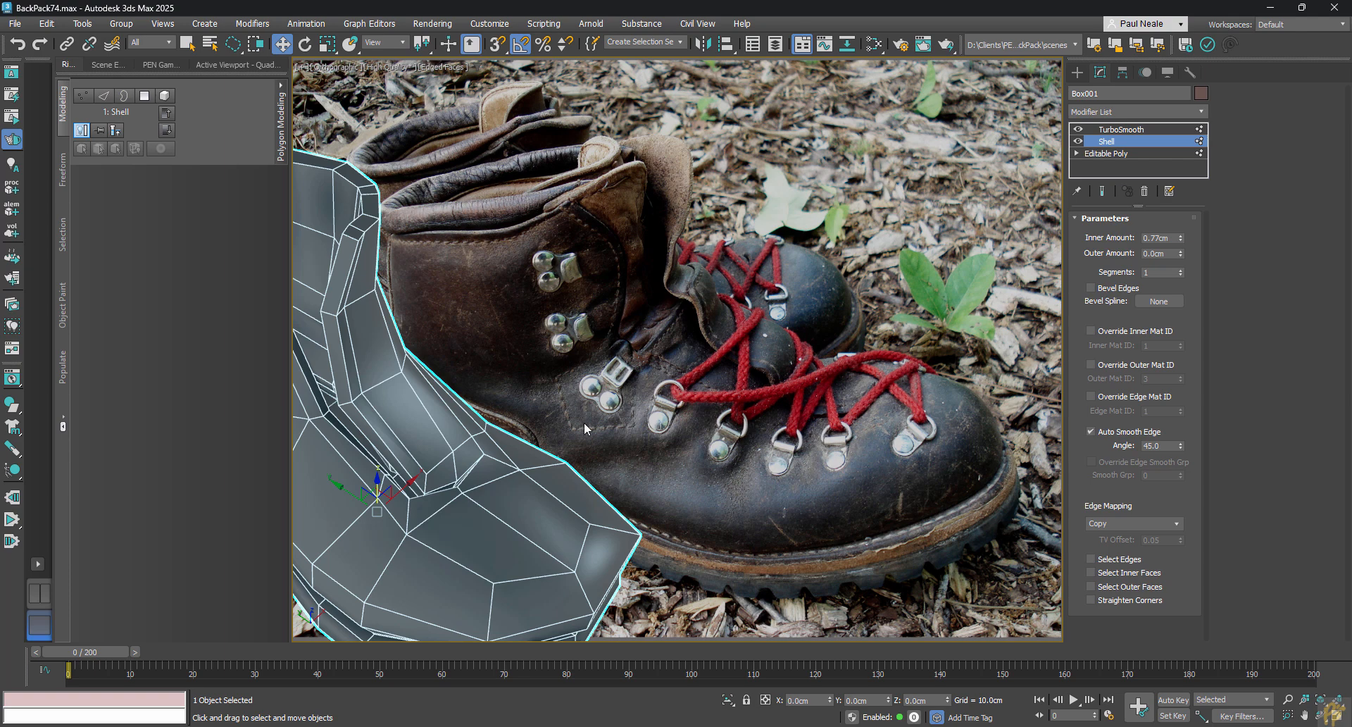
pyautogui.press('z')
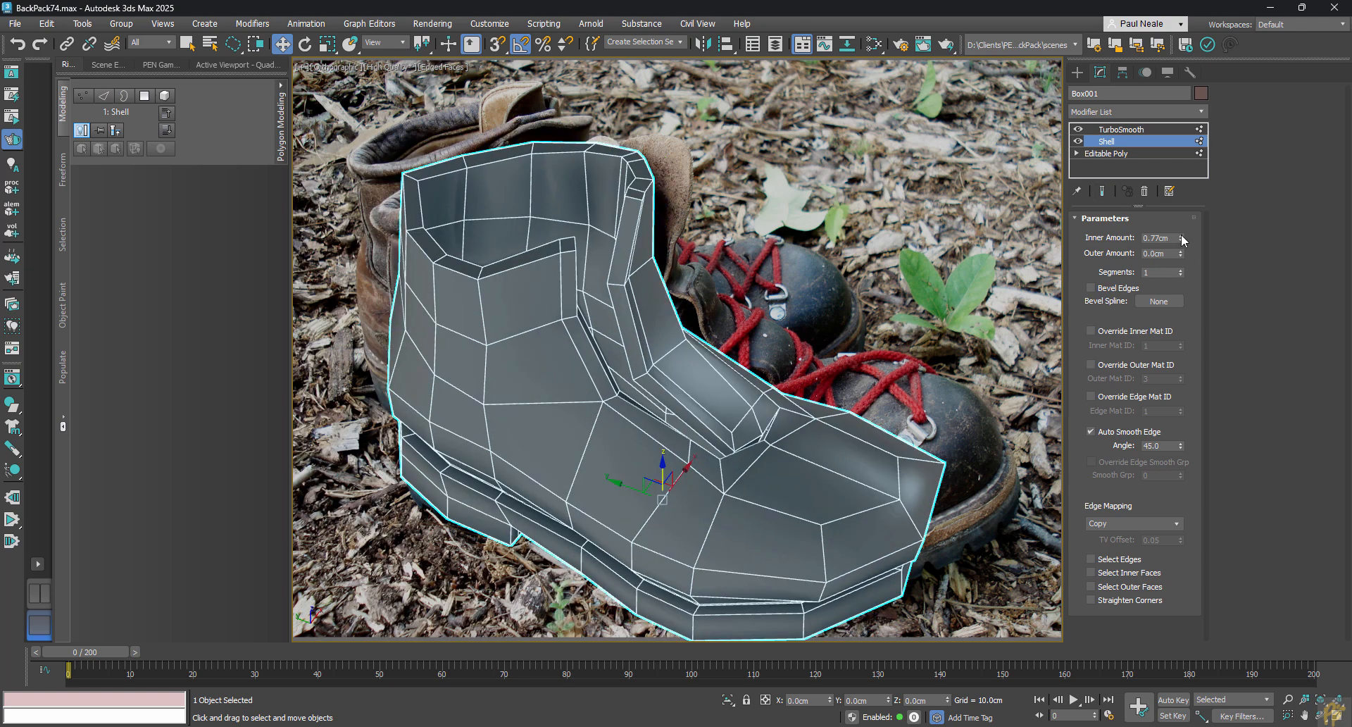
# Set the Shell modifier's inner amount to 0.22 cm and inspect the thinner wall around the boot.
pyautogui.moveTo(1182, 239); pyautogui.dragTo(1177, 276)
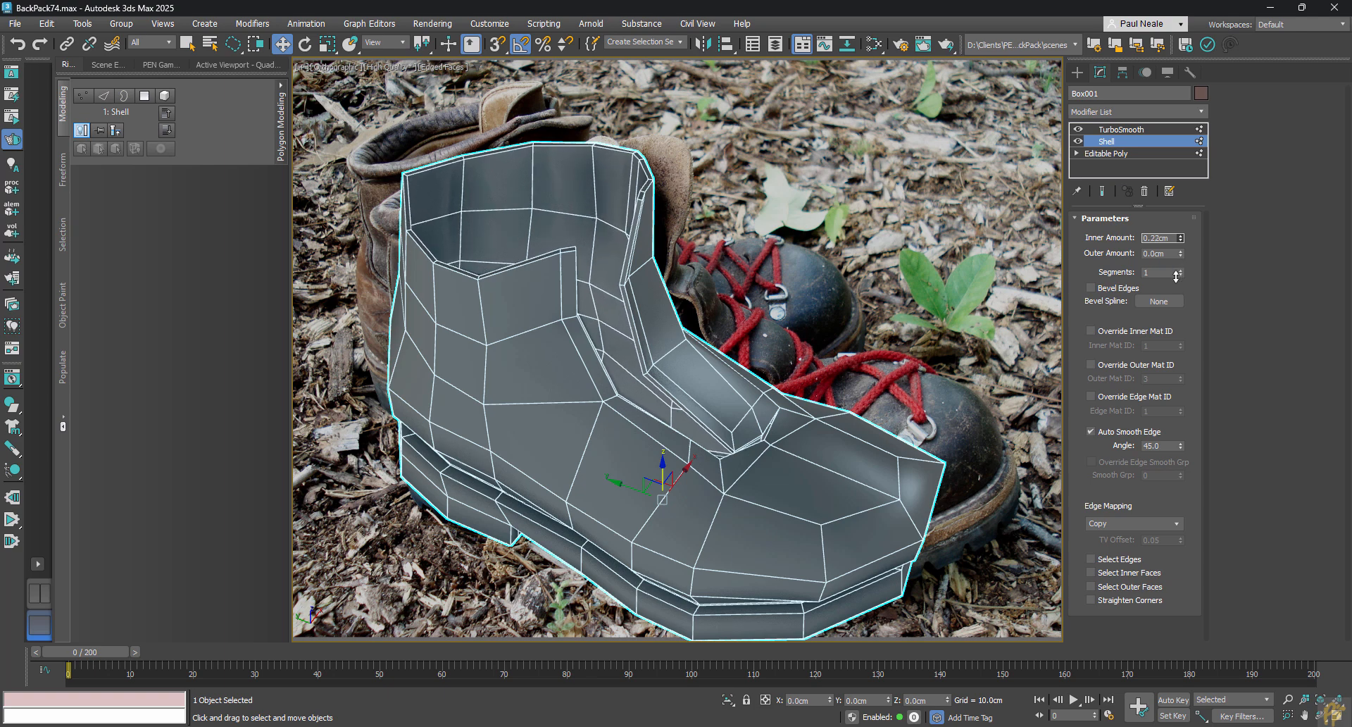
pyautogui.moveTo(935, 379); pyautogui.dragTo(755, 350, button='middle')
pyautogui.keyDown('alt'); pyautogui.moveTo(668, 365); pyautogui.dragTo(684, 339, button='middle'); pyautogui.keyUp('alt')
pyautogui.moveTo(486, 392); pyautogui.dragTo(563, 417, button='middle')
pyautogui.keyDown('alt'); pyautogui.moveTo(563, 417); pyautogui.dragTo(742, 350, button='middle'); pyautogui.keyUp('alt')
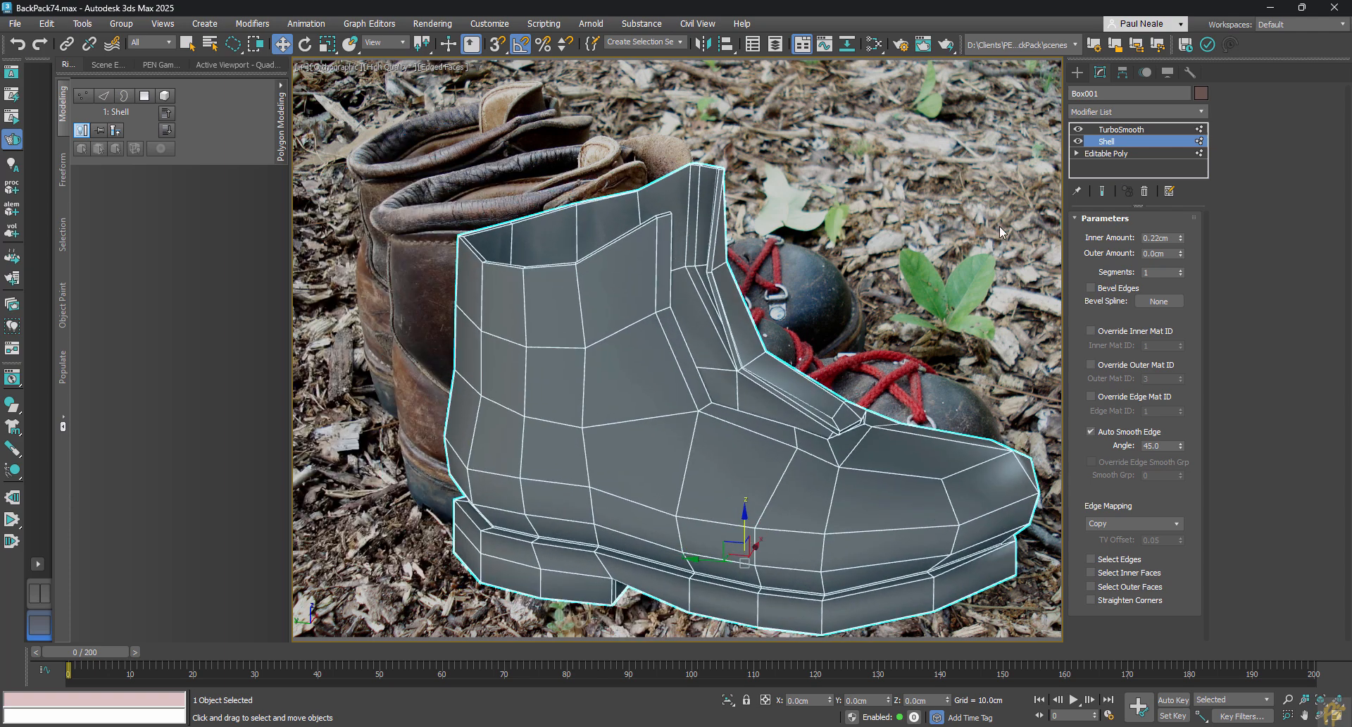
# Insert a SwiftLoop edge loop around the boot's collar and tongue just below the top edge of the base mesh.
pyautogui.click(1126, 155)
pyautogui.press('1')
pyautogui.scroll(3, 589, 287)
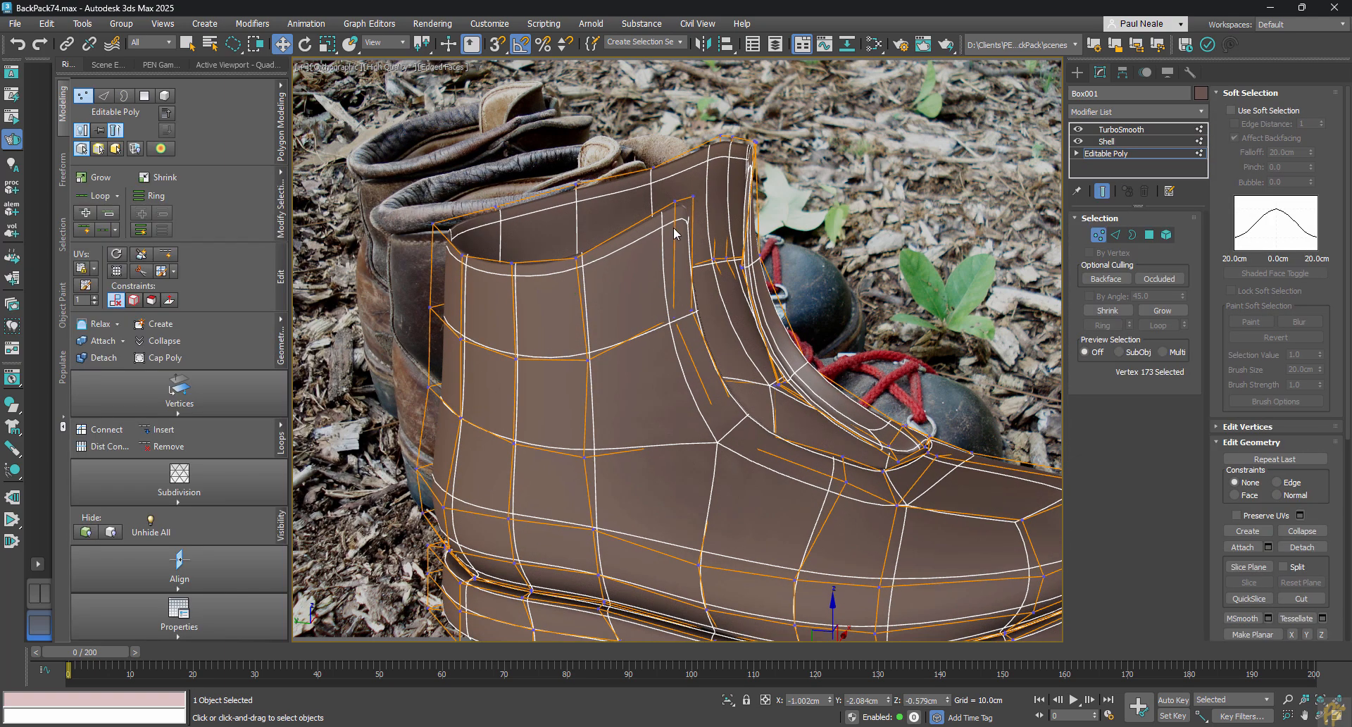
pyautogui.keyDown('alt'); pyautogui.moveTo(640, 268); pyautogui.dragTo(641, 303, button='middle'); pyautogui.keyUp('alt')
pyautogui.keyDown('alt'); pyautogui.moveTo(525, 333); pyautogui.dragTo(503, 293, button='middle'); pyautogui.keyUp('alt')
pyautogui.moveTo(478, 277); pyautogui.dragTo(601, 305, button='middle')
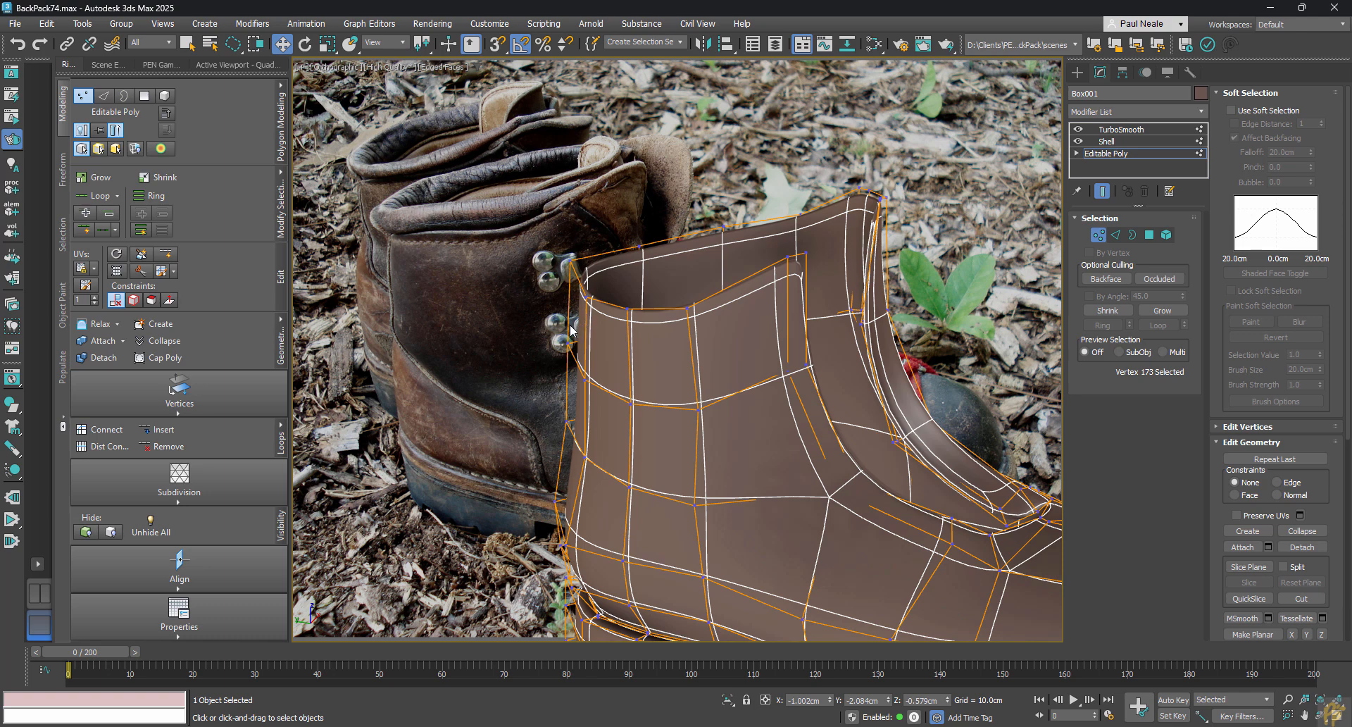
pyautogui.keyDown('alt'); pyautogui.moveTo(747, 341); pyautogui.dragTo(750, 327, button='middle'); pyautogui.keyUp('alt')
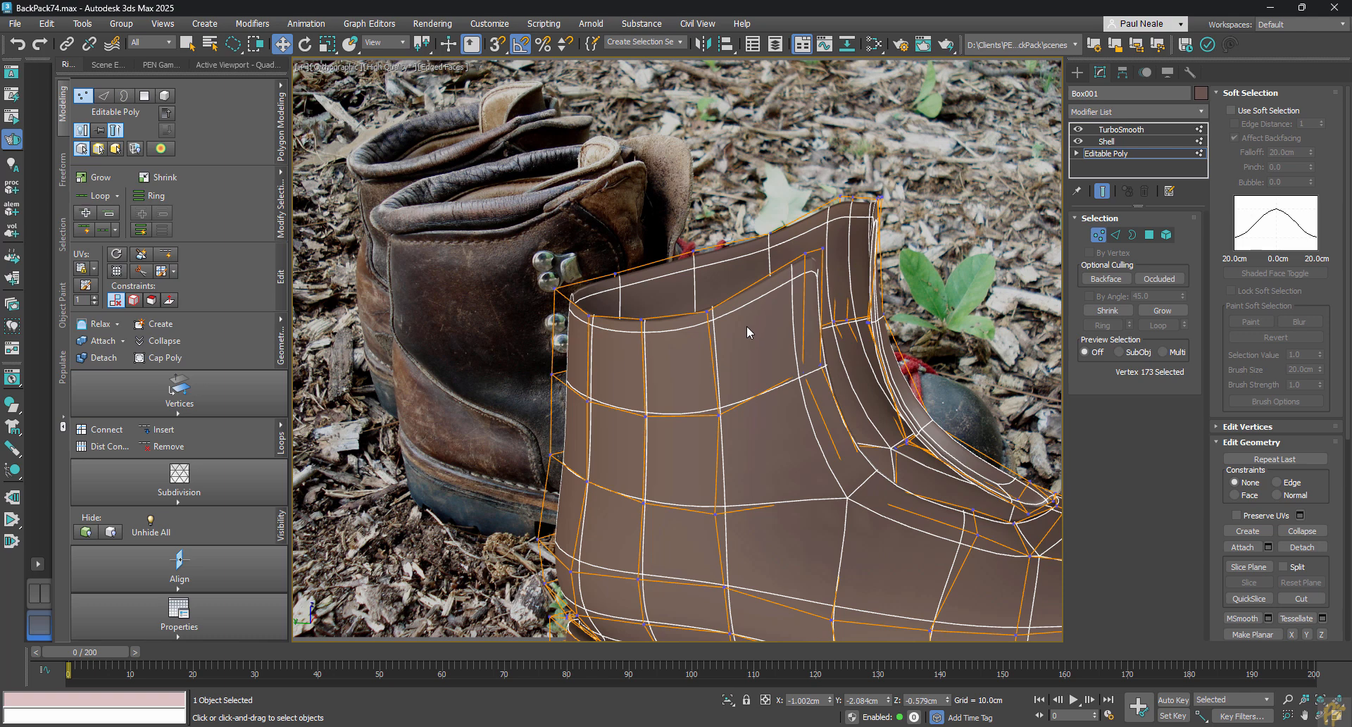
pyautogui.hotkey('alt', 's')
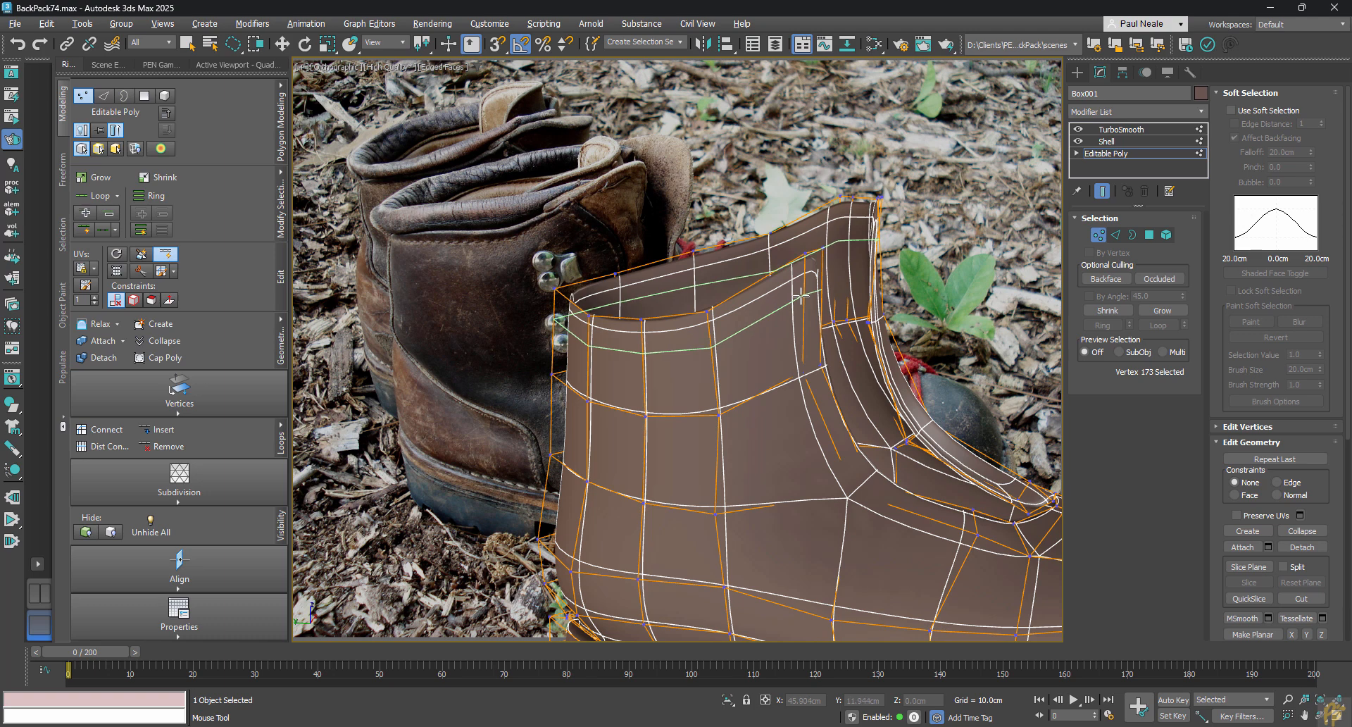
pyautogui.click(802, 296)
pyautogui.press('w')
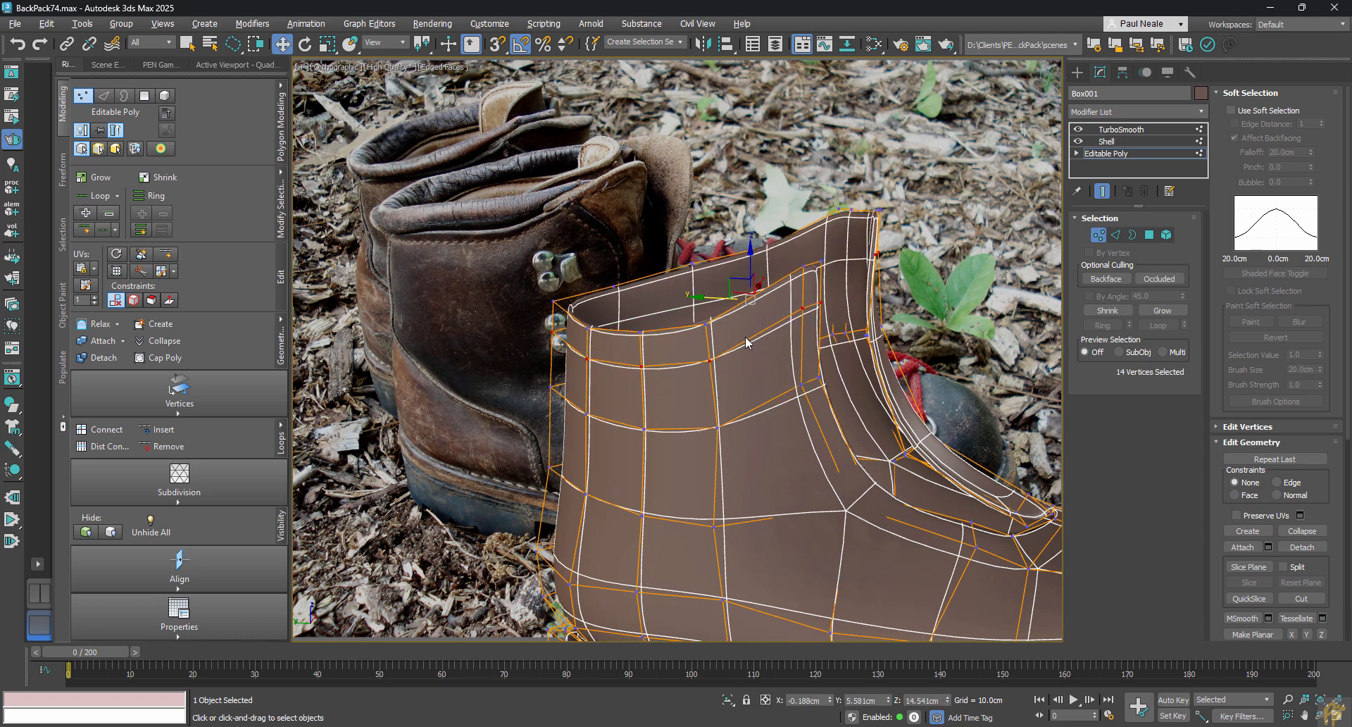
# Select the ring of polygons along the collar's top edge, leaving out the tongue and the narrow strips beside the opening.
pyautogui.press('4')
pyautogui.click(734, 322)
pyautogui.keyDown('shift'); pyautogui.click(678, 346); pyautogui.keyUp('shift')
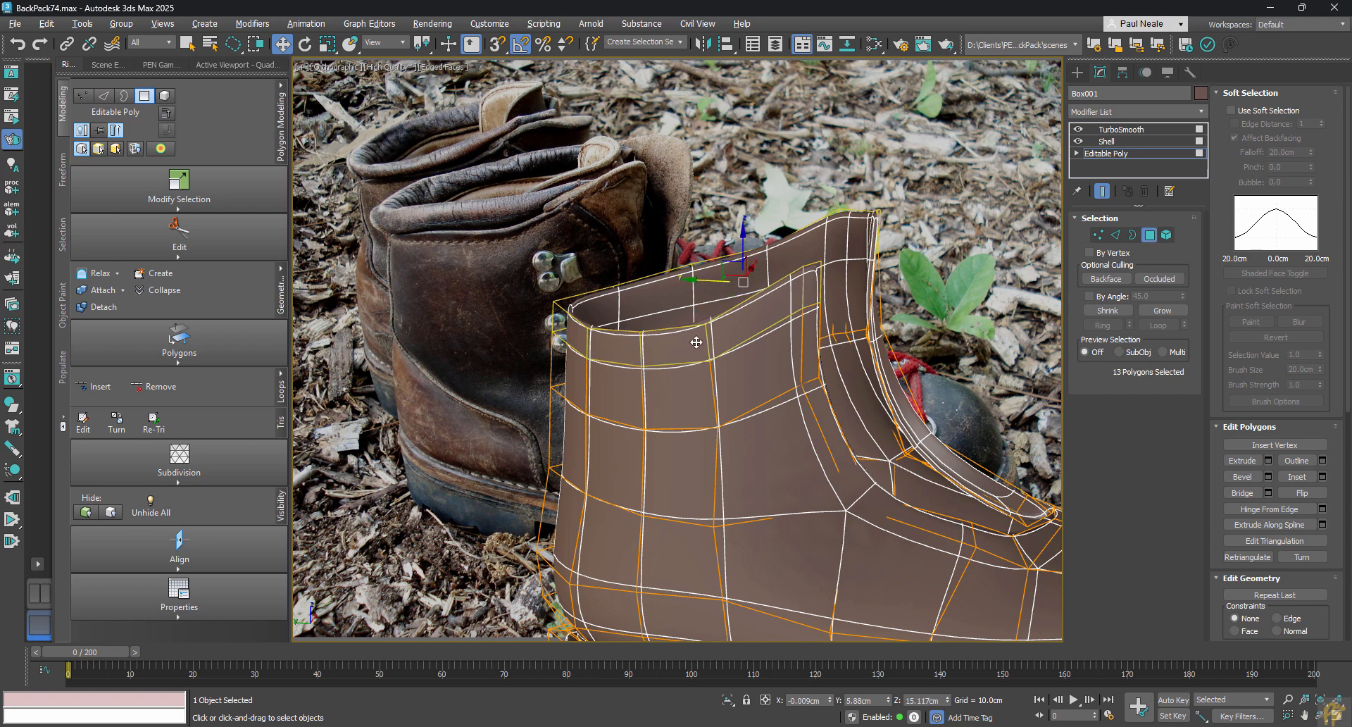
pyautogui.moveTo(710, 342)
pyautogui.keyDown('alt'); pyautogui.mouseDown(button='middle')
pyautogui.moveTo(692, 345)
pyautogui.moveTo(710, 380)
pyautogui.moveTo(763, 357)
pyautogui.moveTo(704, 352)
pyautogui.mouseUp(button='middle'); pyautogui.keyUp('alt')
pyautogui.hotkey('ctrl', 'q')
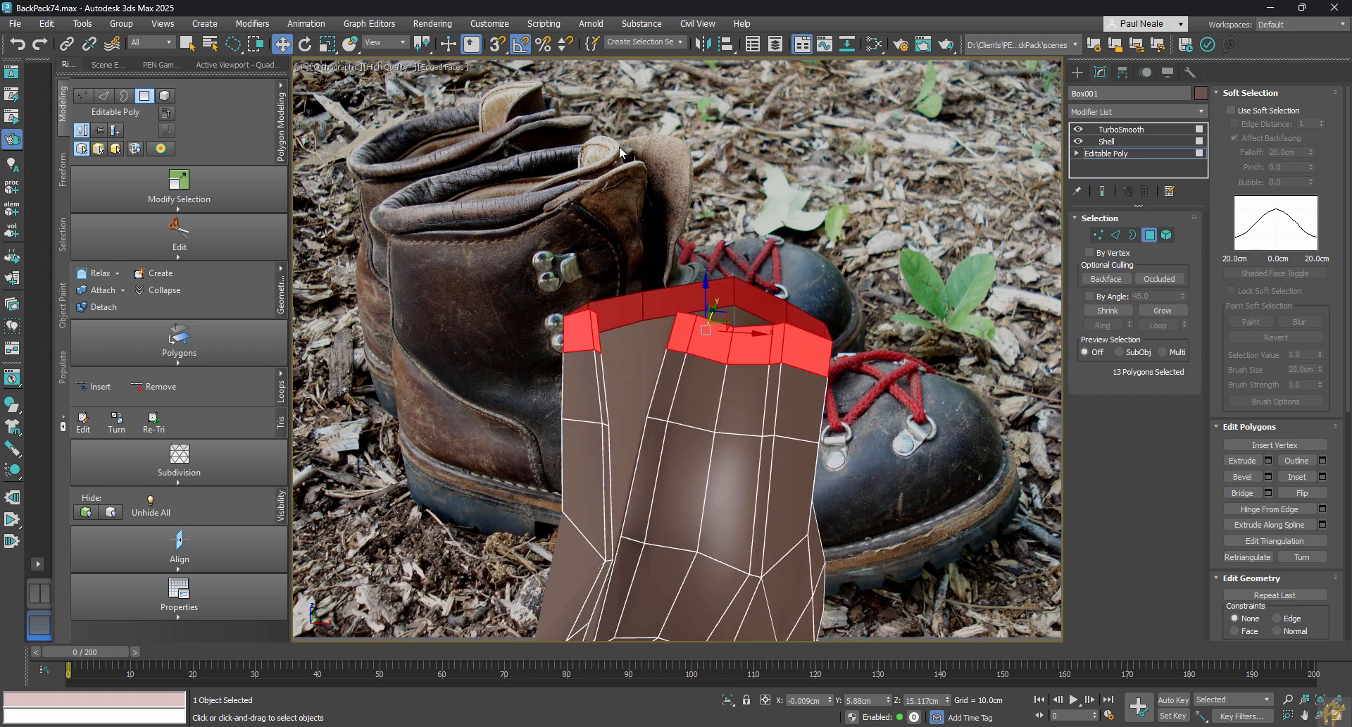
pyautogui.keyDown('alt'); pyautogui.moveTo(710, 226); pyautogui.dragTo(787, 311, button='middle'); pyautogui.keyUp('alt')
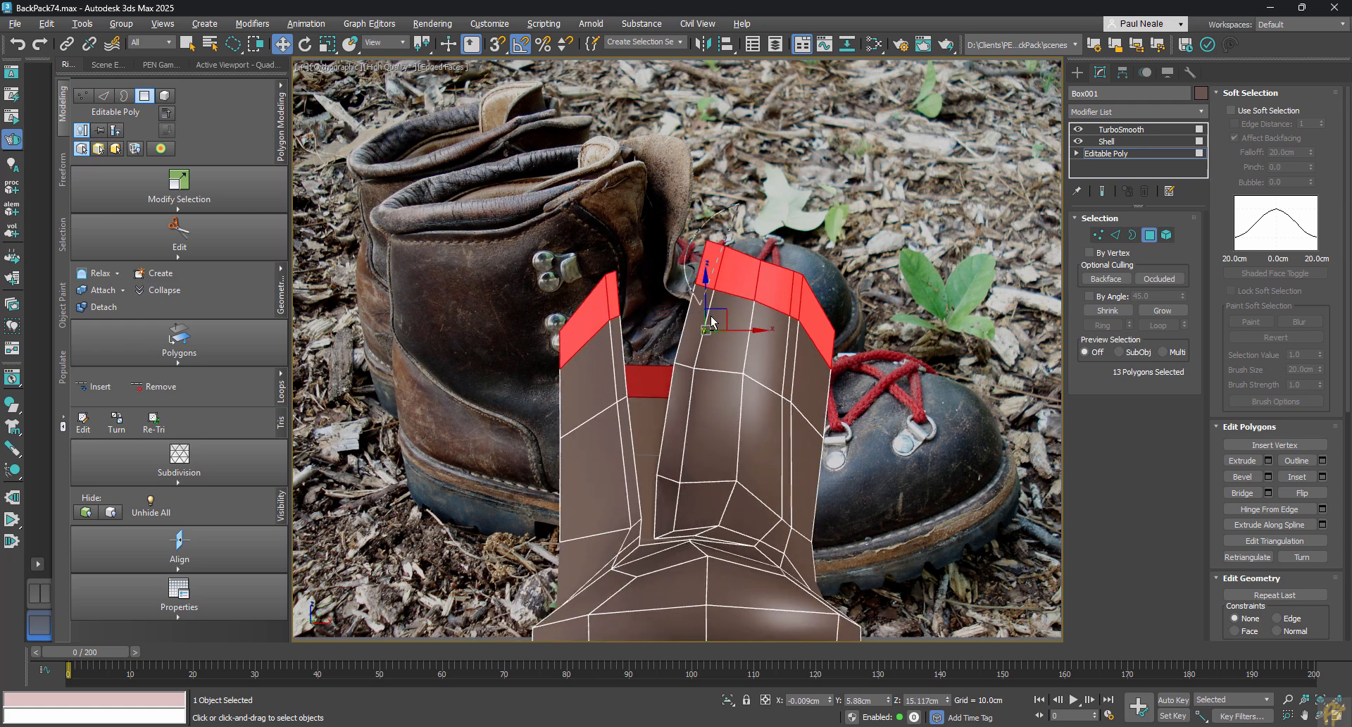
pyautogui.keyDown('alt'); pyautogui.moveTo(788, 312); pyautogui.dragTo(792, 285); pyautogui.keyUp('alt')
pyautogui.moveTo(809, 357)
pyautogui.keyDown('alt'); pyautogui.mouseDown(button='middle')
pyautogui.moveTo(764, 371)
pyautogui.moveTo(697, 451)
pyautogui.moveTo(725, 379)
pyautogui.mouseUp(button='middle'); pyautogui.keyUp('alt')
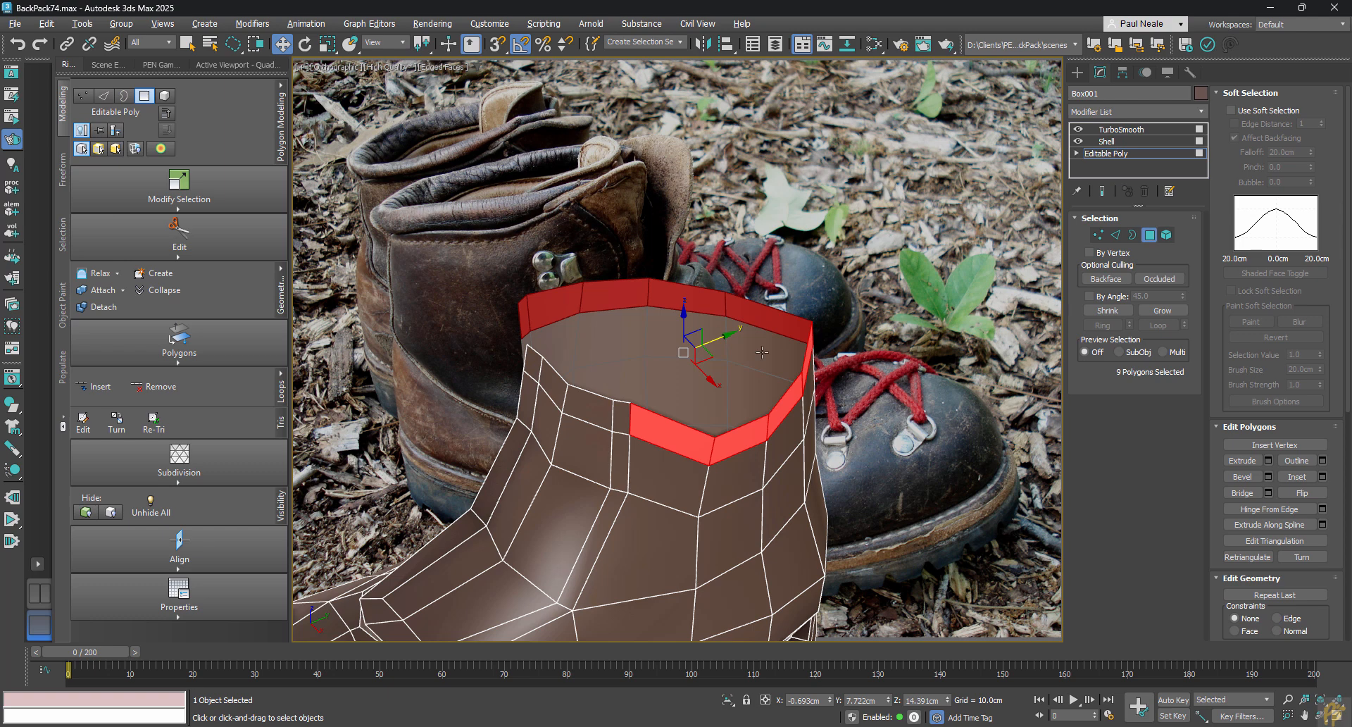
pyautogui.keyDown('alt'); pyautogui.moveTo(711, 381); pyautogui.dragTo(935, 346, button='middle'); pyautogui.keyUp('alt')
pyautogui.keyDown('alt'); pyautogui.click(730, 286); pyautogui.keyUp('alt')
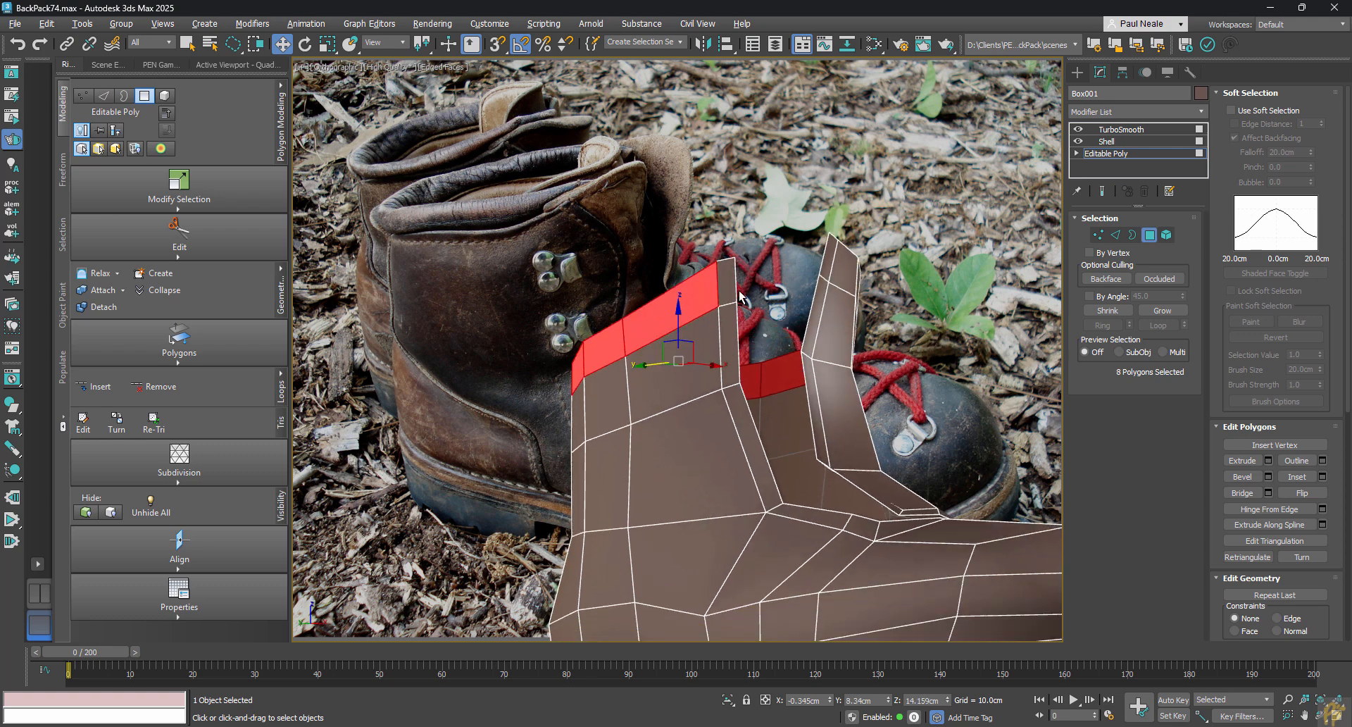
pyautogui.keyDown('alt'); pyautogui.moveTo(743, 296); pyautogui.dragTo(740, 356, button='middle'); pyautogui.keyUp('alt')
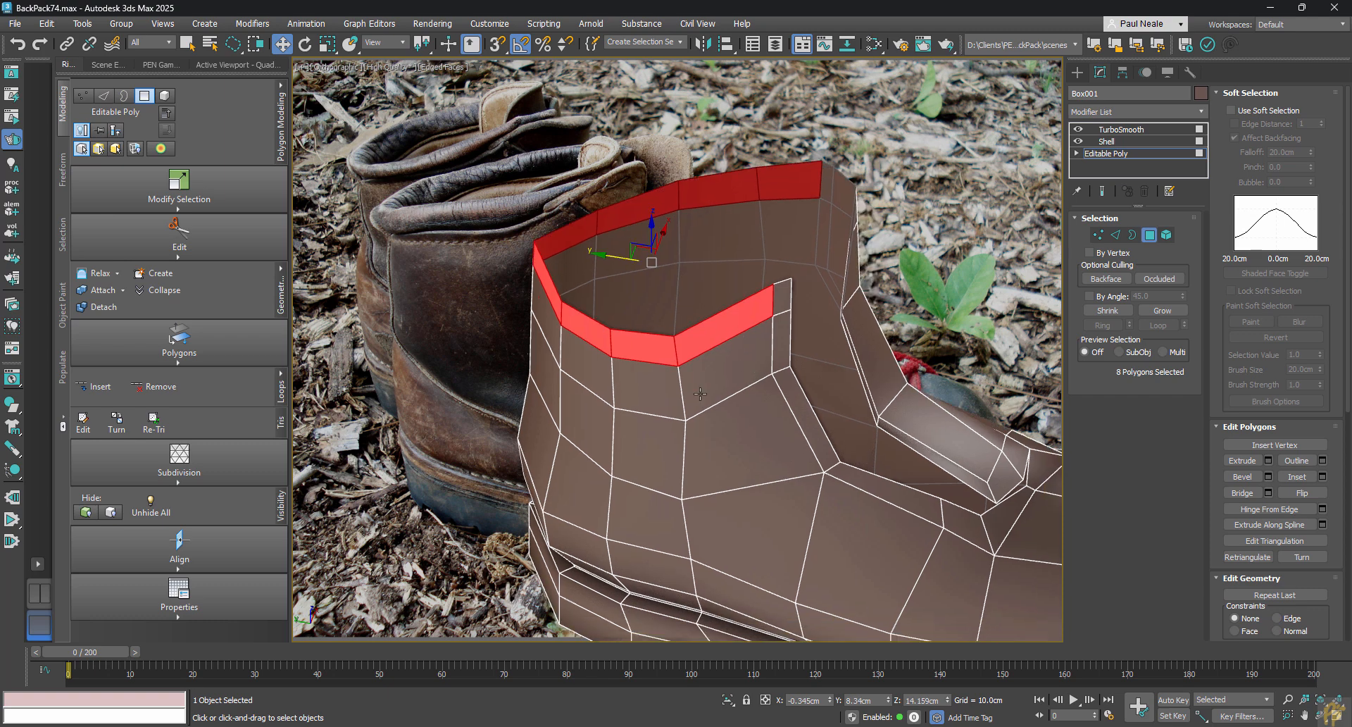
# Set up a Local Normal extrusion of the selected collar polygons with a height of 0.495 cm and turn on the end-result display.
pyautogui.click(227, 345)
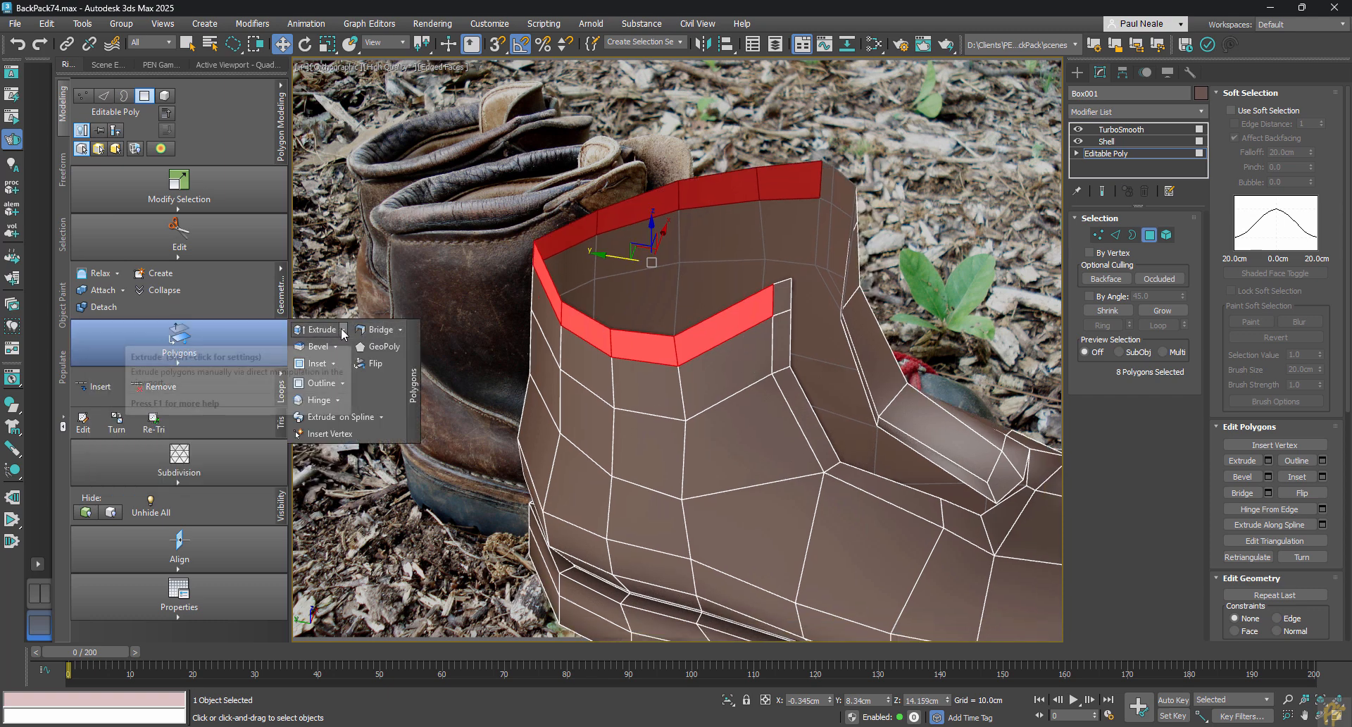
pyautogui.keyDown('shift'); pyautogui.click(324, 337); pyautogui.keyUp('shift')
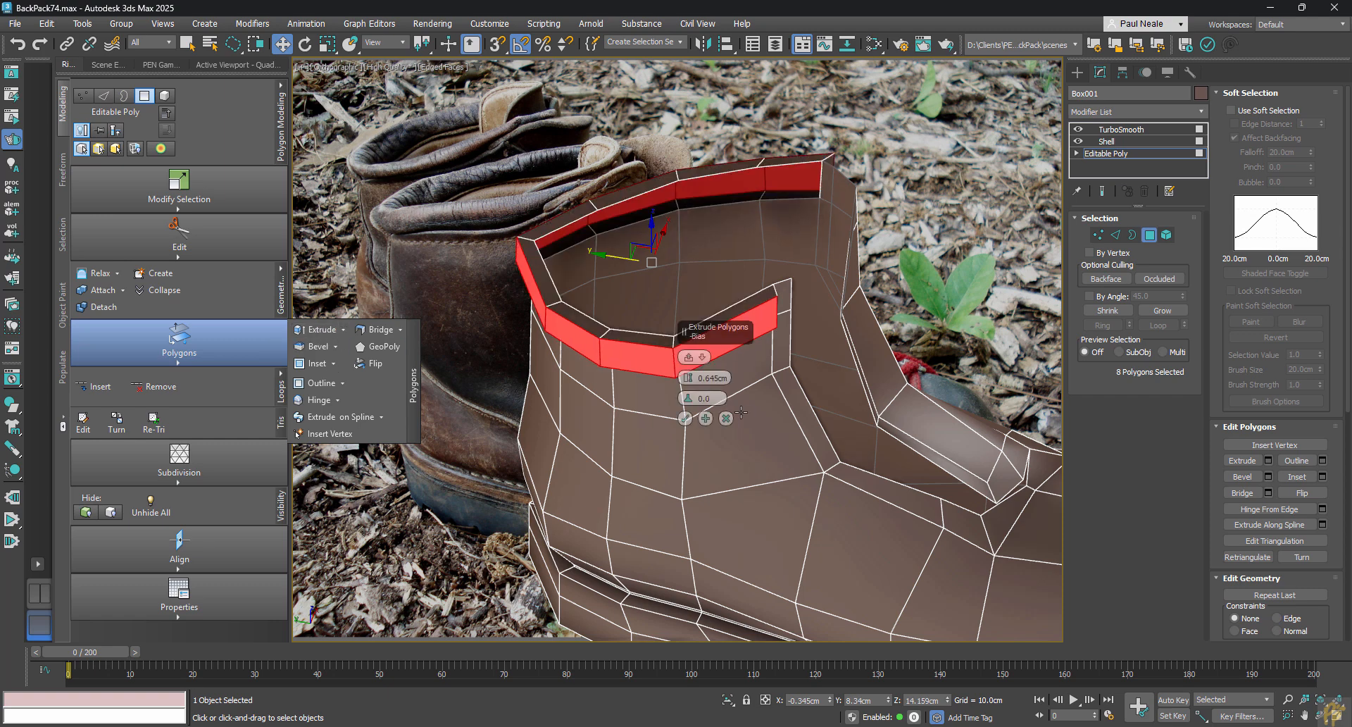
pyautogui.click(702, 360)
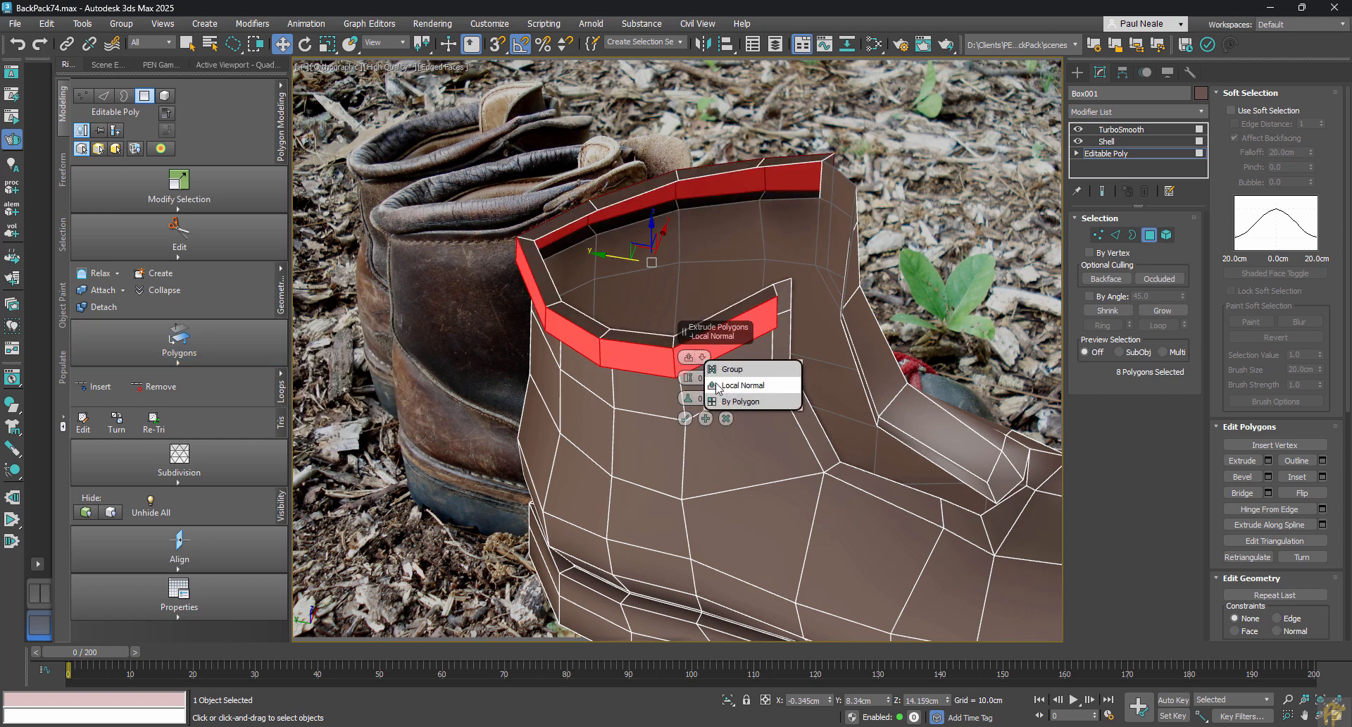
pyautogui.click(735, 387)
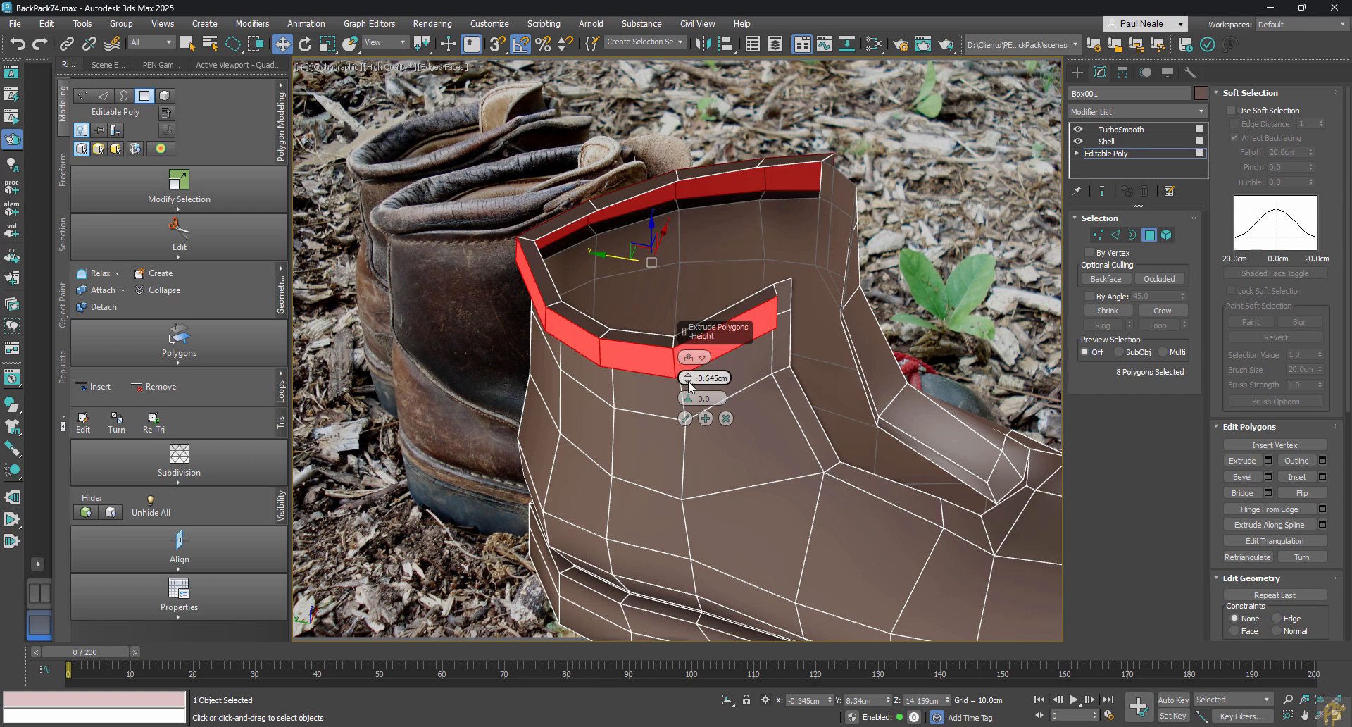
pyautogui.moveTo(688, 378); pyautogui.dragTo(688, 383)
pyautogui.keyDown('alt'); pyautogui.moveTo(655, 414); pyautogui.dragTo(613, 387, button='middle'); pyautogui.keyUp('alt')
pyautogui.press('space')
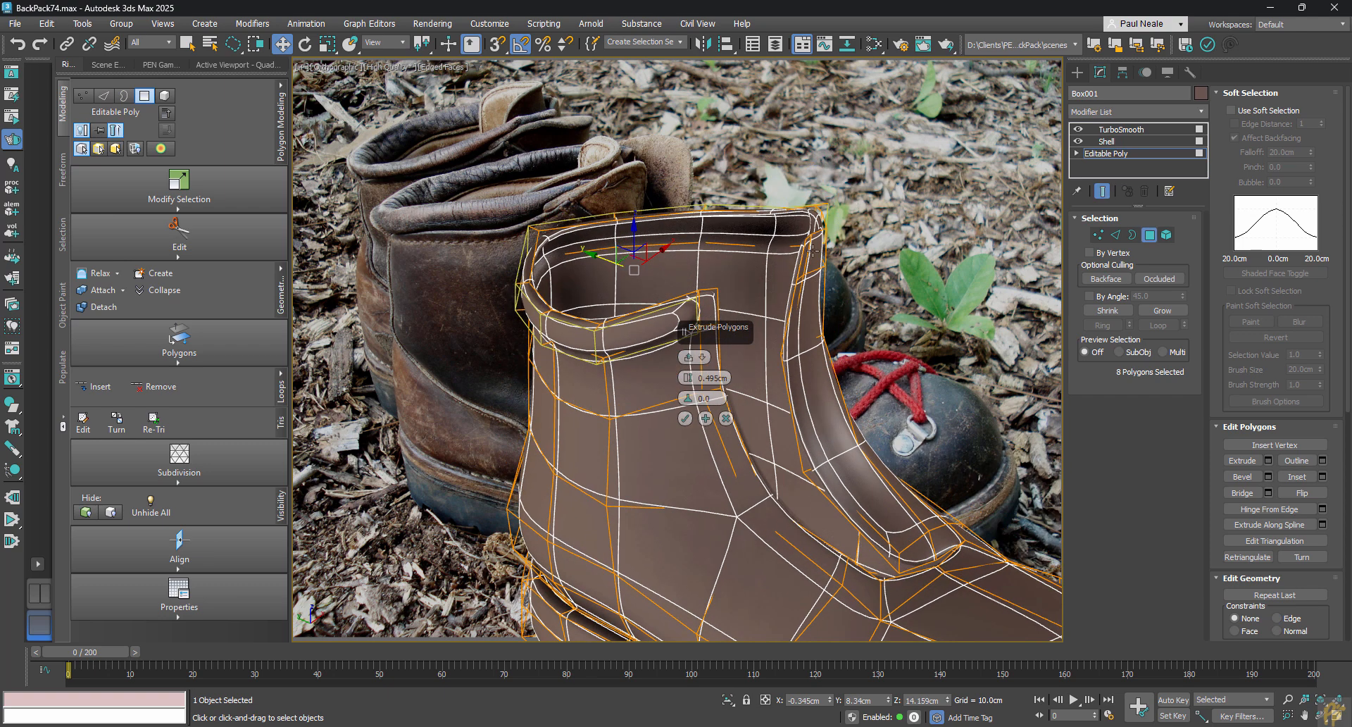
# Examine the extruded collar and the boot opening from several angles with the Shell modifier off and on.
pyautogui.keyDown('alt'); pyautogui.moveTo(807, 267); pyautogui.dragTo(744, 337, button='middle'); pyautogui.keyUp('alt')
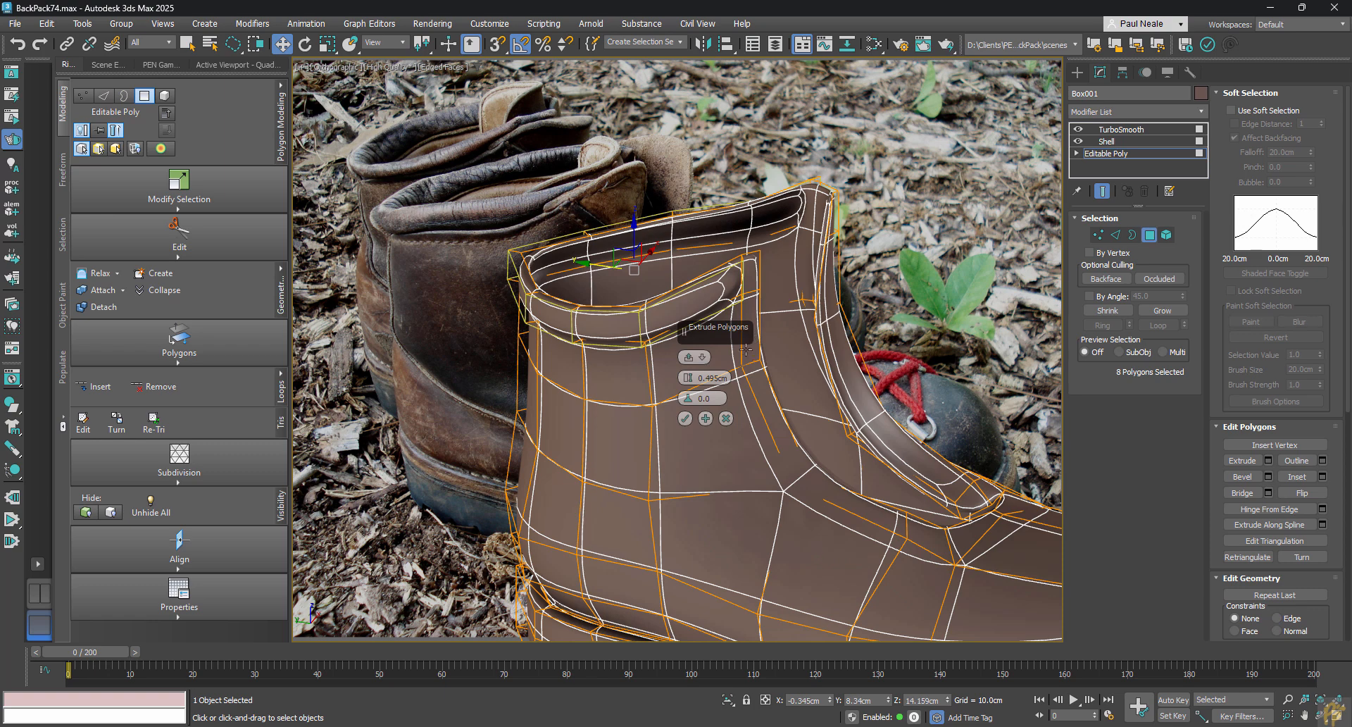
pyautogui.keyDown('alt'); pyautogui.moveTo(586, 447); pyautogui.dragTo(549, 410, button='middle'); pyautogui.keyUp('alt')
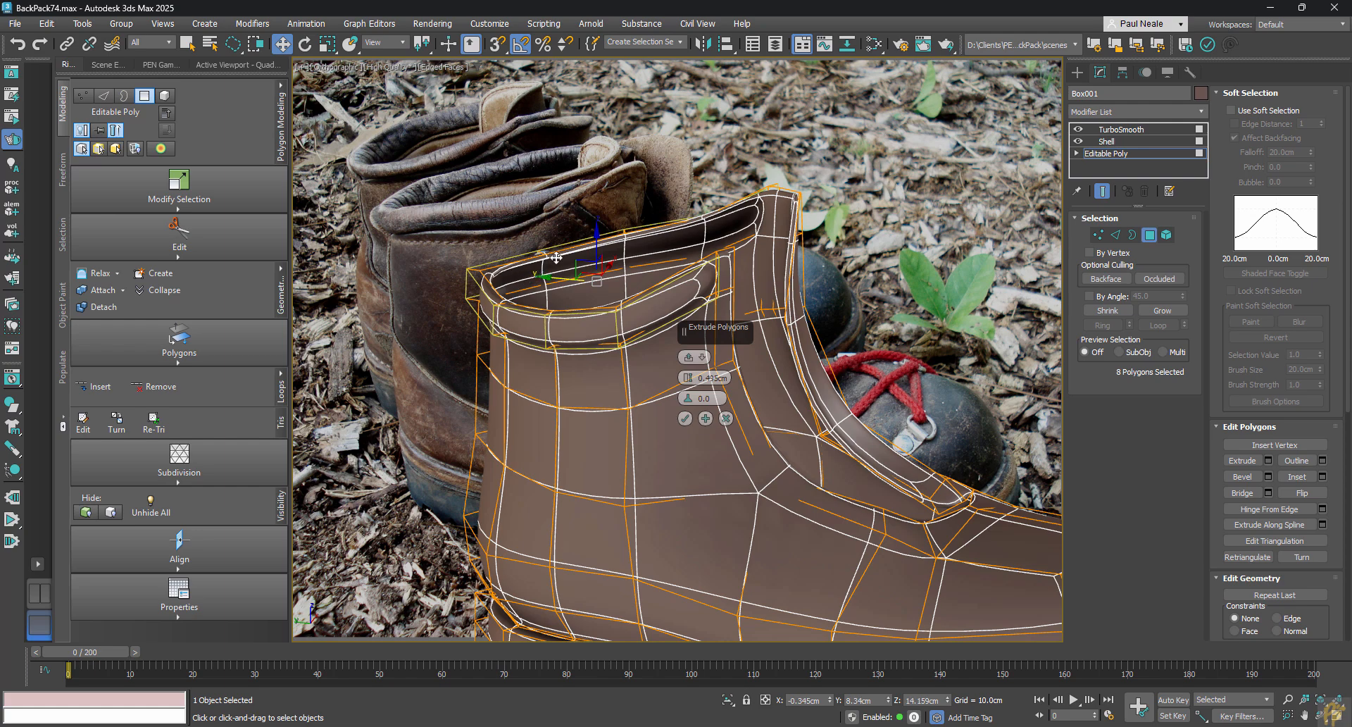
pyautogui.moveTo(656, 411)
pyautogui.keyDown('alt'); pyautogui.mouseDown(button='middle')
pyautogui.moveTo(599, 423)
pyautogui.moveTo(646, 430)
pyautogui.moveTo(581, 421)
pyautogui.moveTo(637, 398)
pyautogui.mouseUp(button='middle'); pyautogui.keyUp('alt')
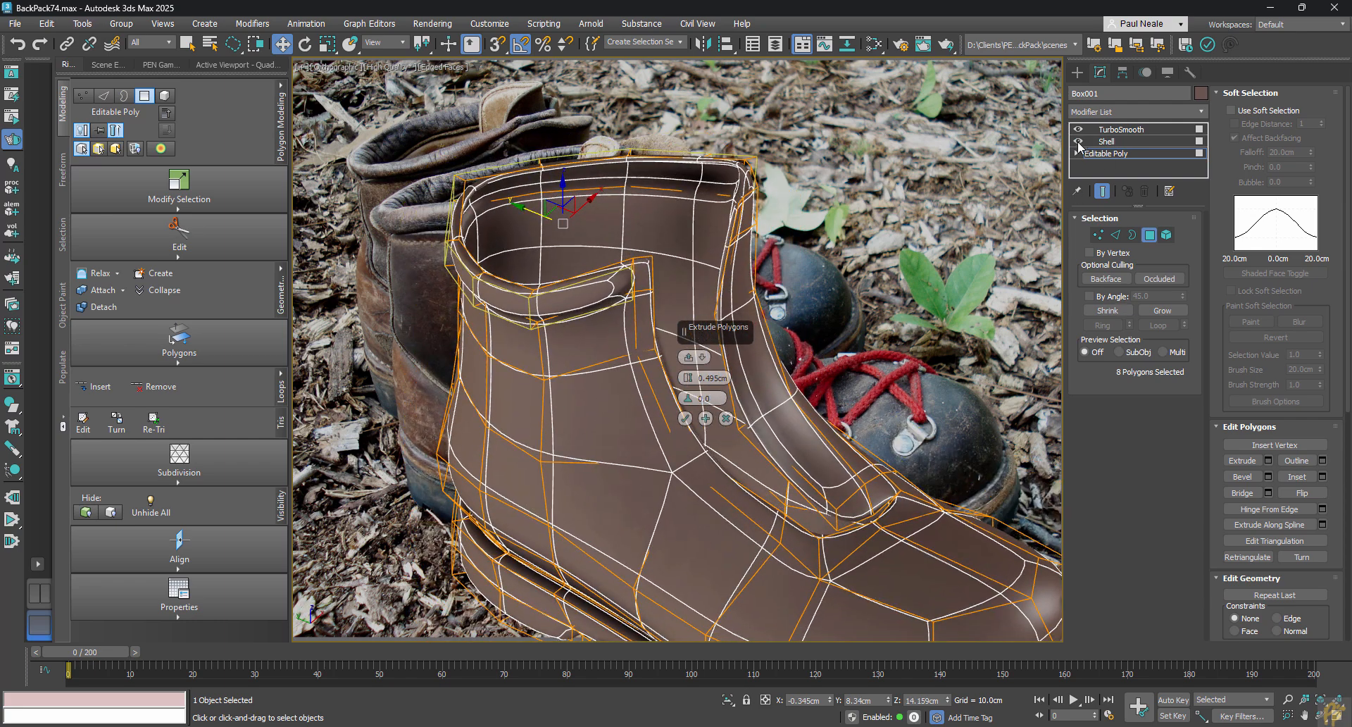
pyautogui.click(1078, 142)
pyautogui.moveTo(747, 331)
pyautogui.keyDown('alt'); pyautogui.mouseDown(button='middle')
pyautogui.moveTo(694, 334)
pyautogui.moveTo(744, 333)
pyautogui.mouseUp(button='middle'); pyautogui.keyUp('alt')
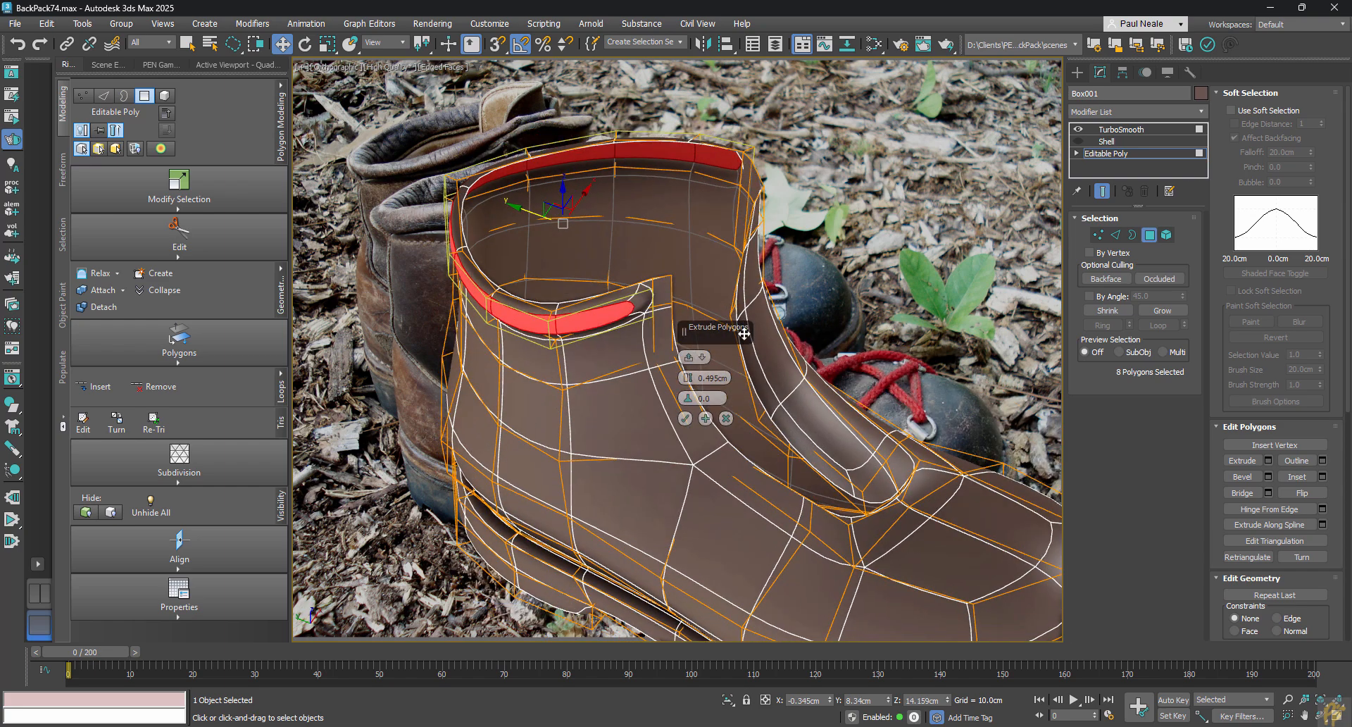
pyautogui.keyDown('alt'); pyautogui.moveTo(838, 430); pyautogui.dragTo(844, 348, button='middle'); pyautogui.keyUp('alt')
pyautogui.keyDown('alt'); pyautogui.moveTo(833, 370); pyautogui.dragTo(698, 428, button='middle'); pyautogui.keyUp('alt')
pyautogui.click(1078, 141)
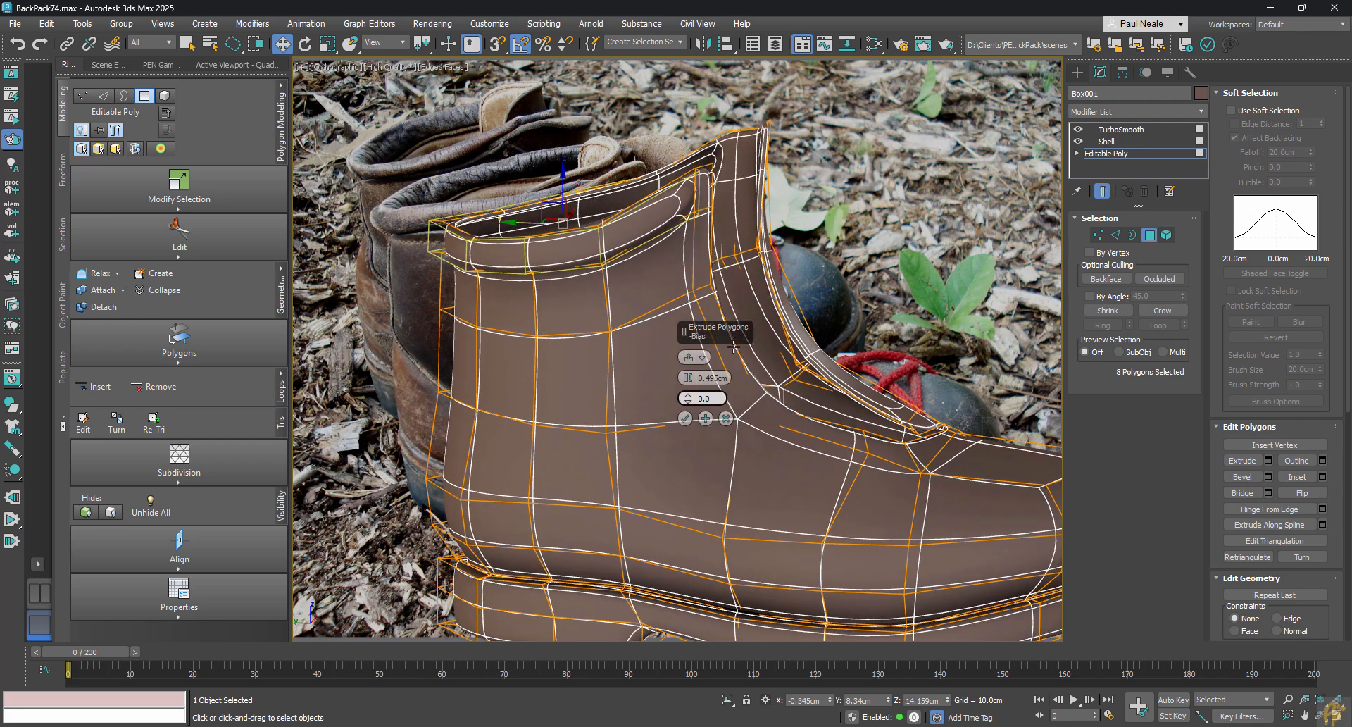
pyautogui.keyDown('alt'); pyautogui.moveTo(733, 348); pyautogui.dragTo(759, 381, button='middle'); pyautogui.keyUp('alt')
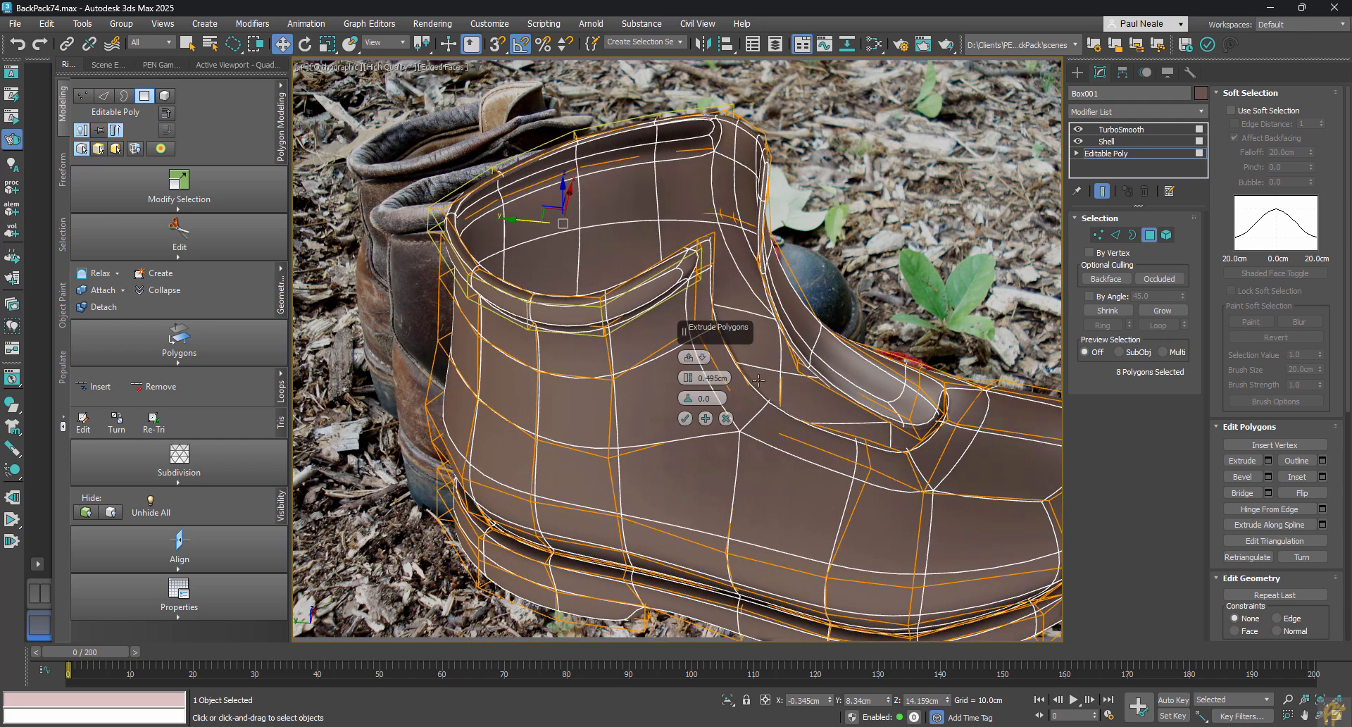
# Try the By Polygon extrusion type on the collar polygons and return to Local Normal.
pyautogui.click(700, 358)
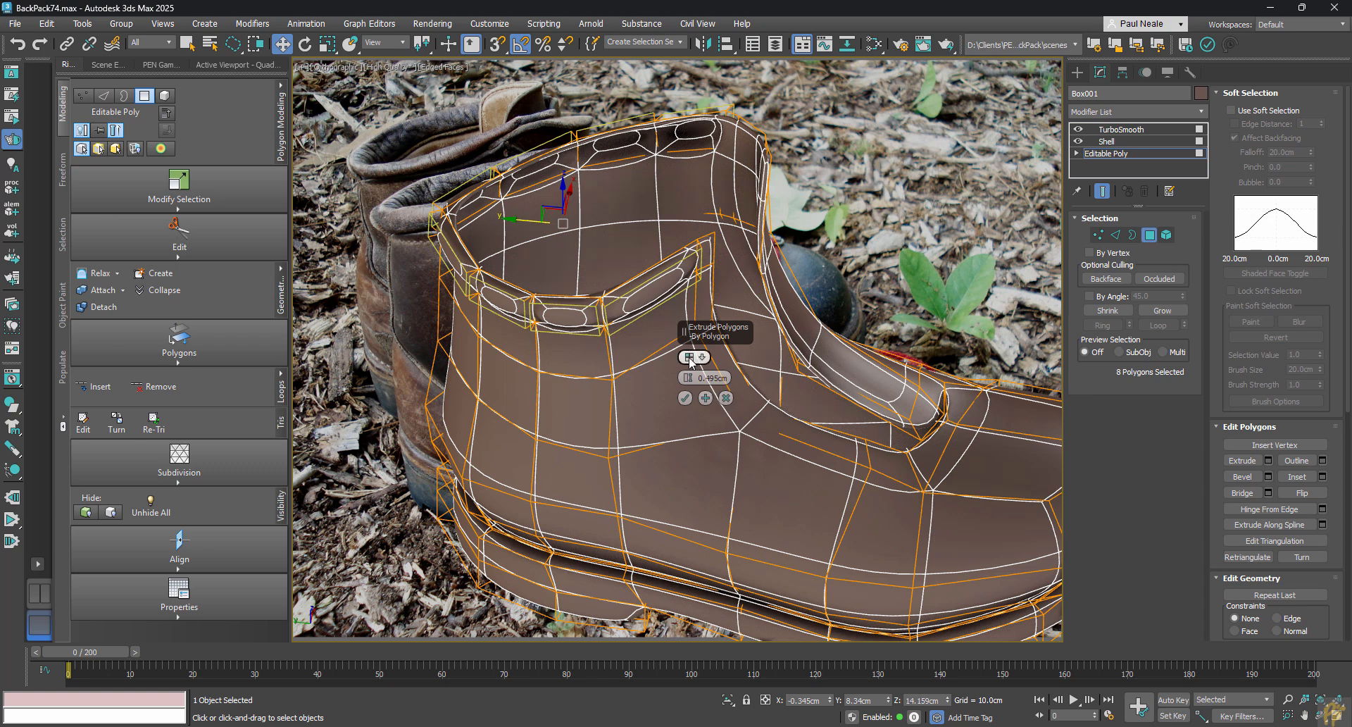
pyautogui.moveTo(691, 375); pyautogui.dragTo(691, 373)
pyautogui.click(701, 358)
pyautogui.click(701, 358)
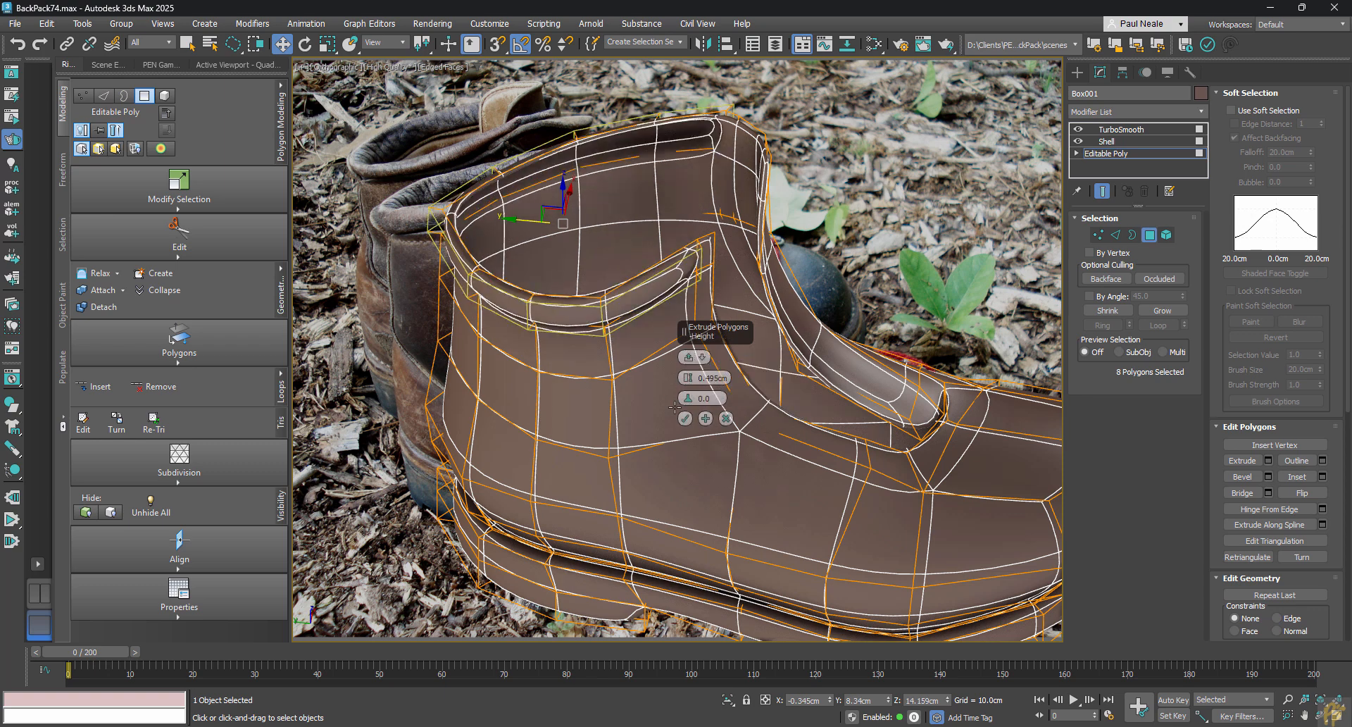
# Increase the collar's extrusion height slightly and apply the extrusion.
pyautogui.moveTo(691, 382); pyautogui.dragTo(689, 371)
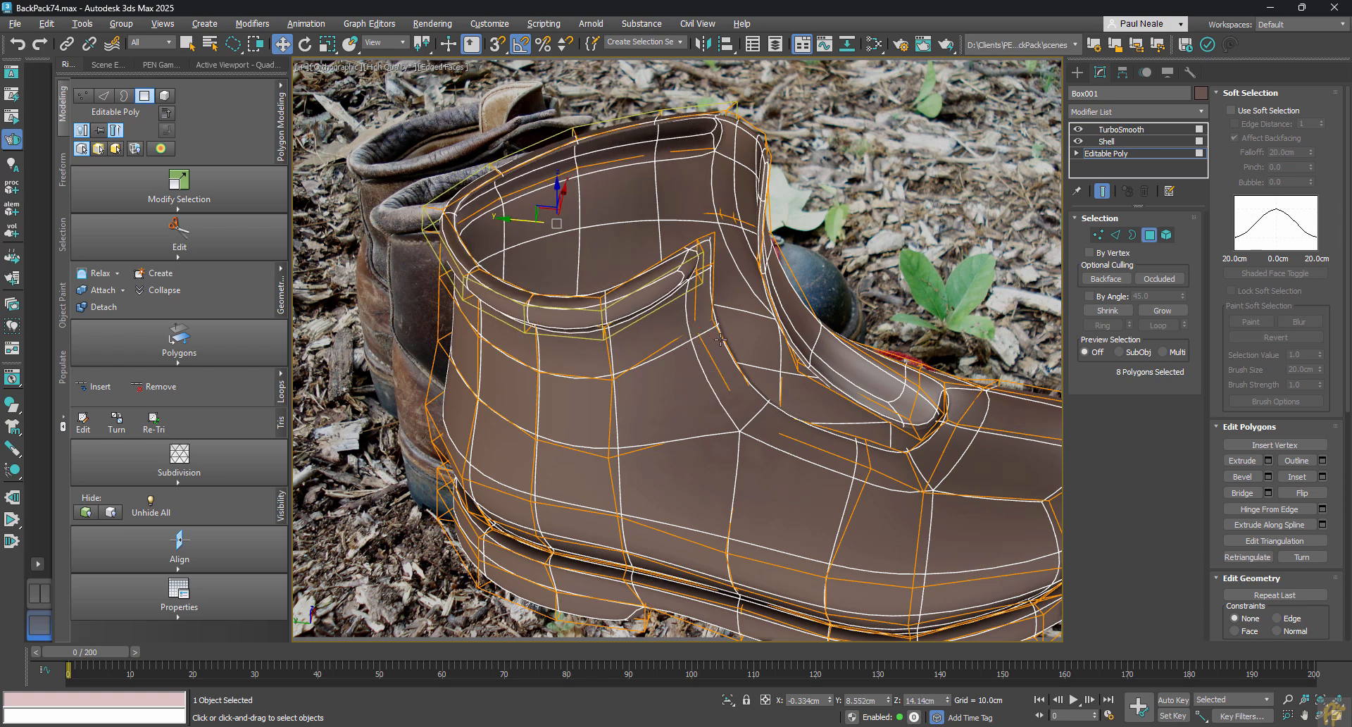
pyautogui.keyDown('alt'); pyautogui.moveTo(720, 339); pyautogui.dragTo(634, 362, button='middle'); pyautogui.keyUp('alt')
pyautogui.scroll(2, 612, 266)
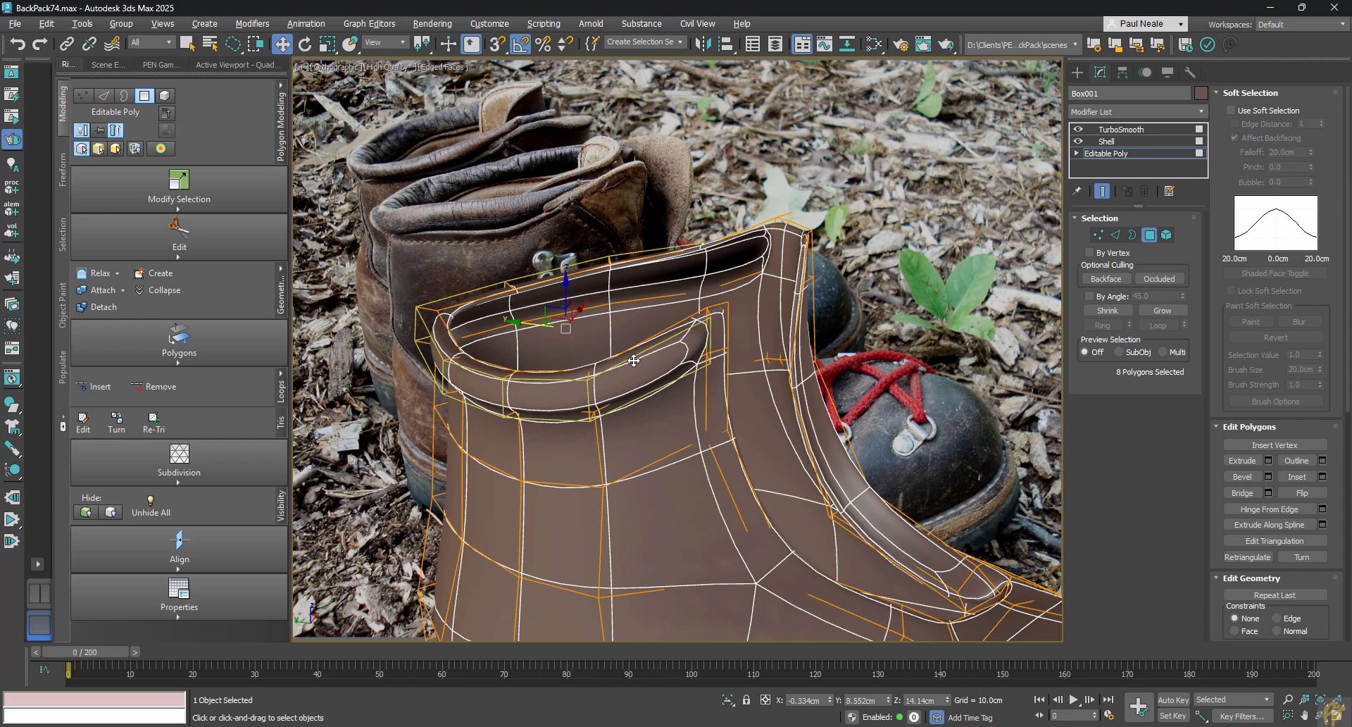
# Insert a SwiftLoop edge loop lengthwise around the outer face of the extruded collar band and return to the Move tool.
pyautogui.hotkey('alt', '1')
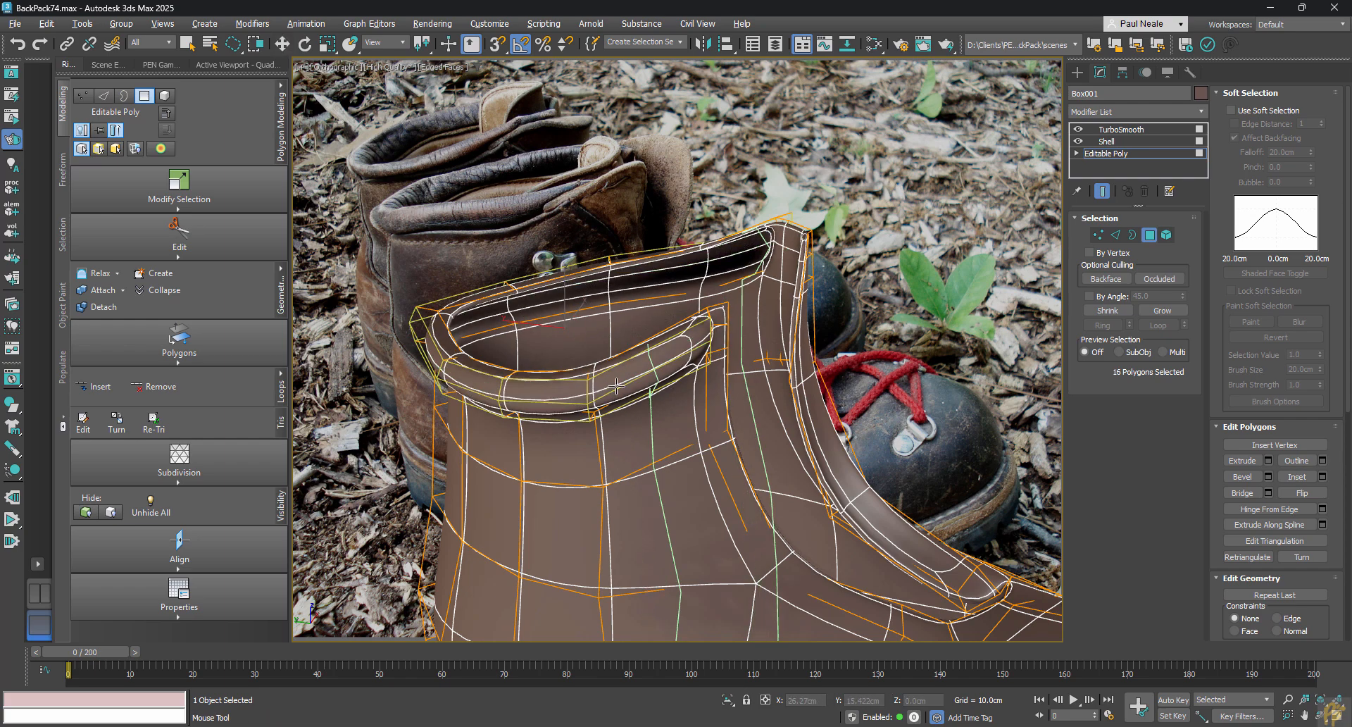
pyautogui.keyDown('alt'); pyautogui.moveTo(616, 385); pyautogui.dragTo(671, 354, button='middle'); pyautogui.keyUp('alt')
pyautogui.scroll(2, 472, 389)
pyautogui.moveTo(474, 389); pyautogui.dragTo(511, 381, button='middle')
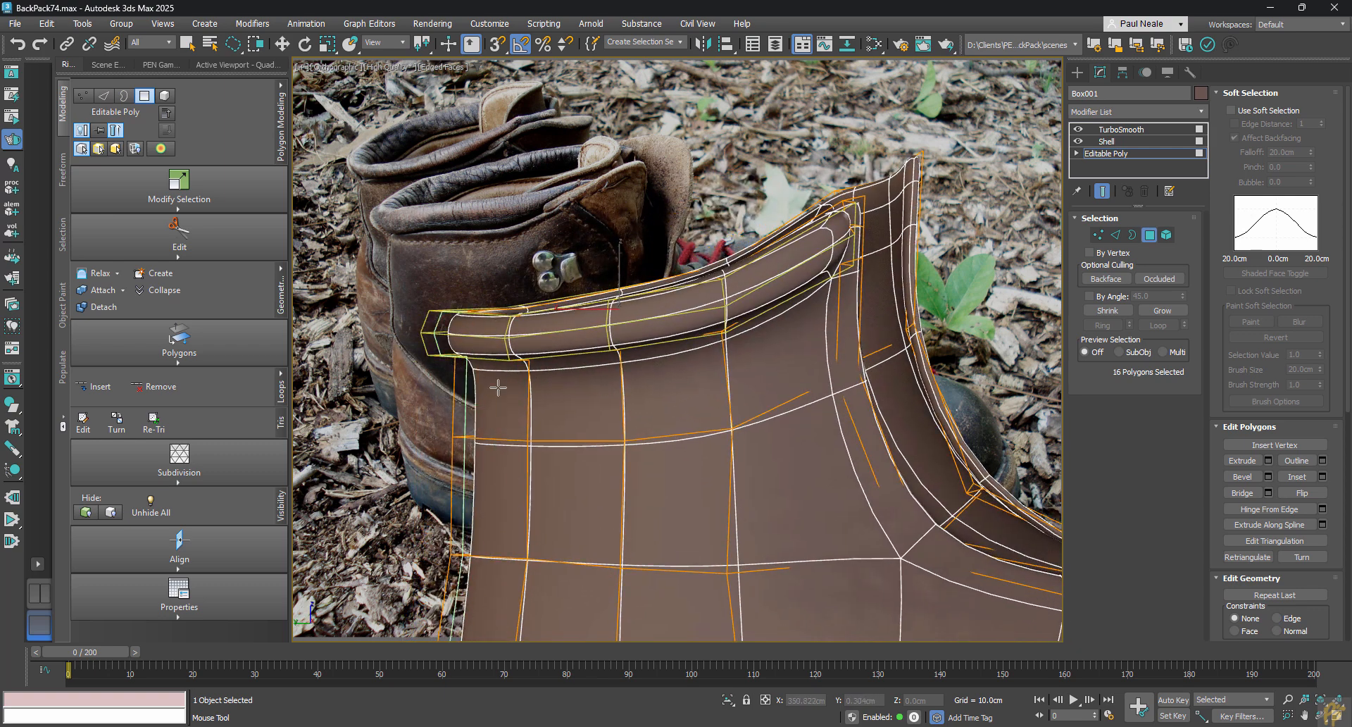
pyautogui.moveTo(696, 403); pyautogui.dragTo(817, 380, button='middle')
pyautogui.scroll(-5, 641, 302)
pyautogui.press('w')
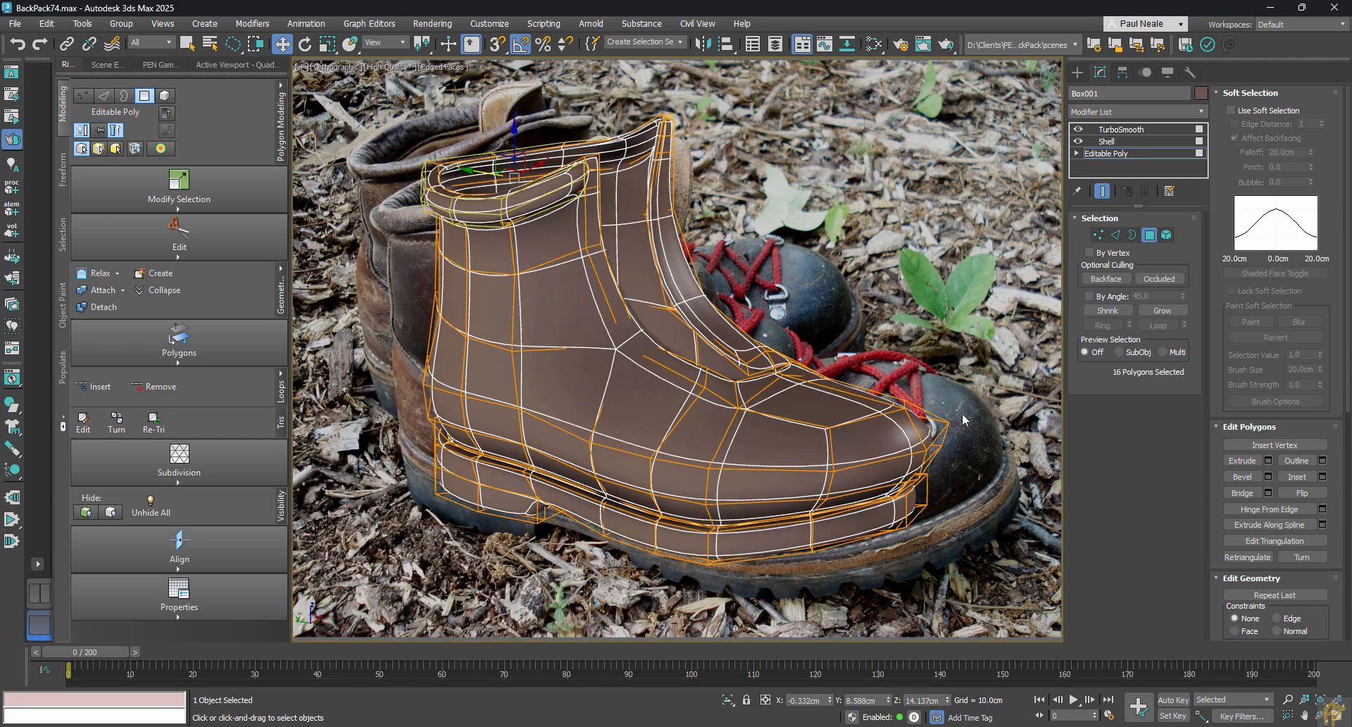